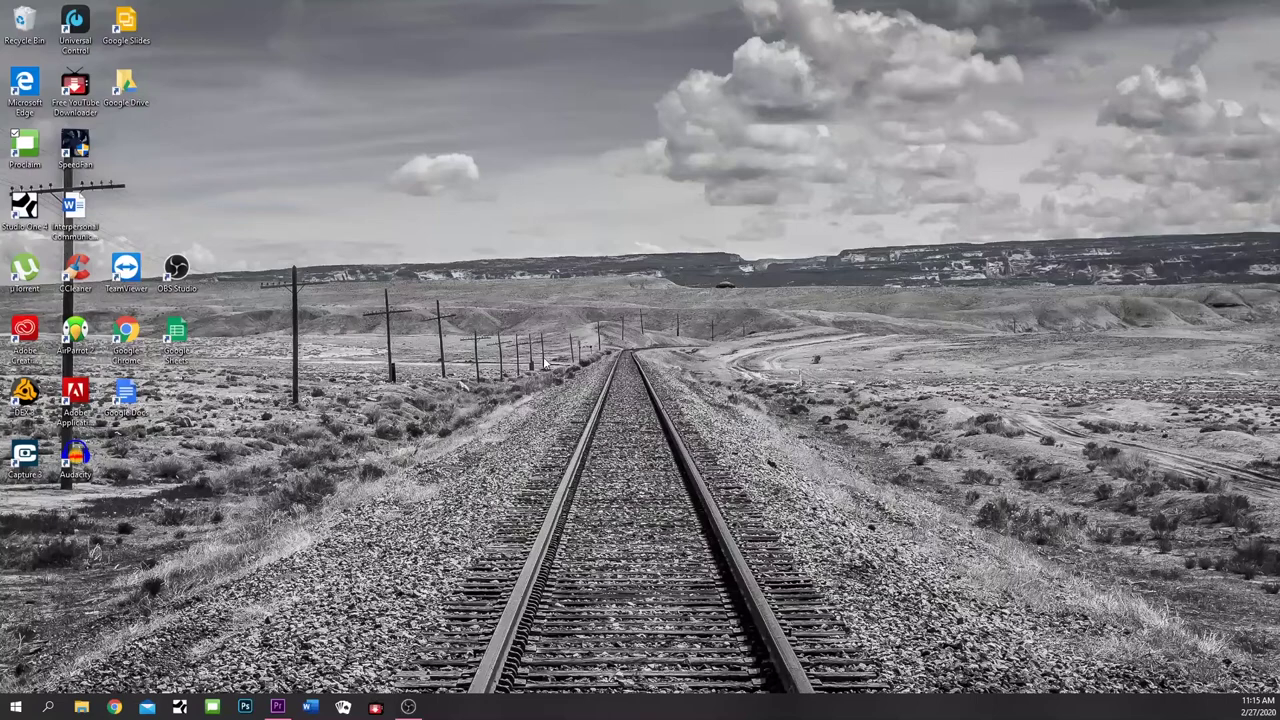
Launch Proclaim and check the sync status of the Proclaim Test presentation
double_click(37, 146)
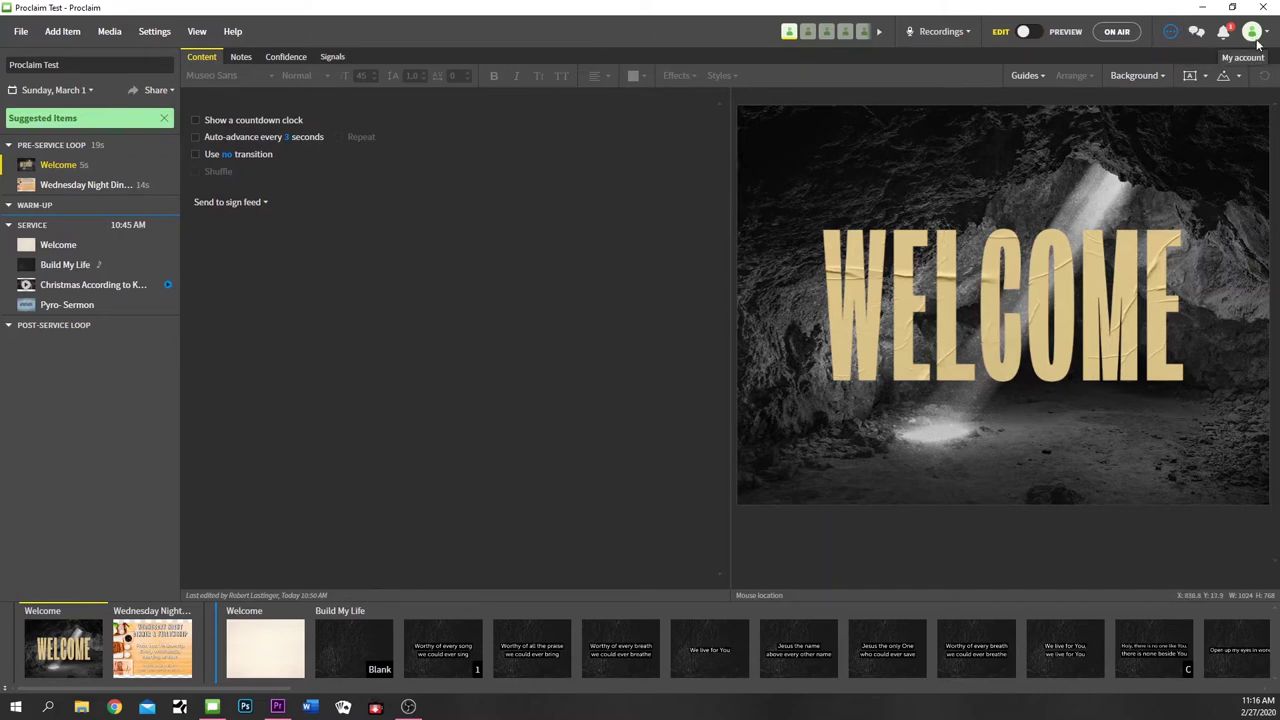
left_click(1171, 36)
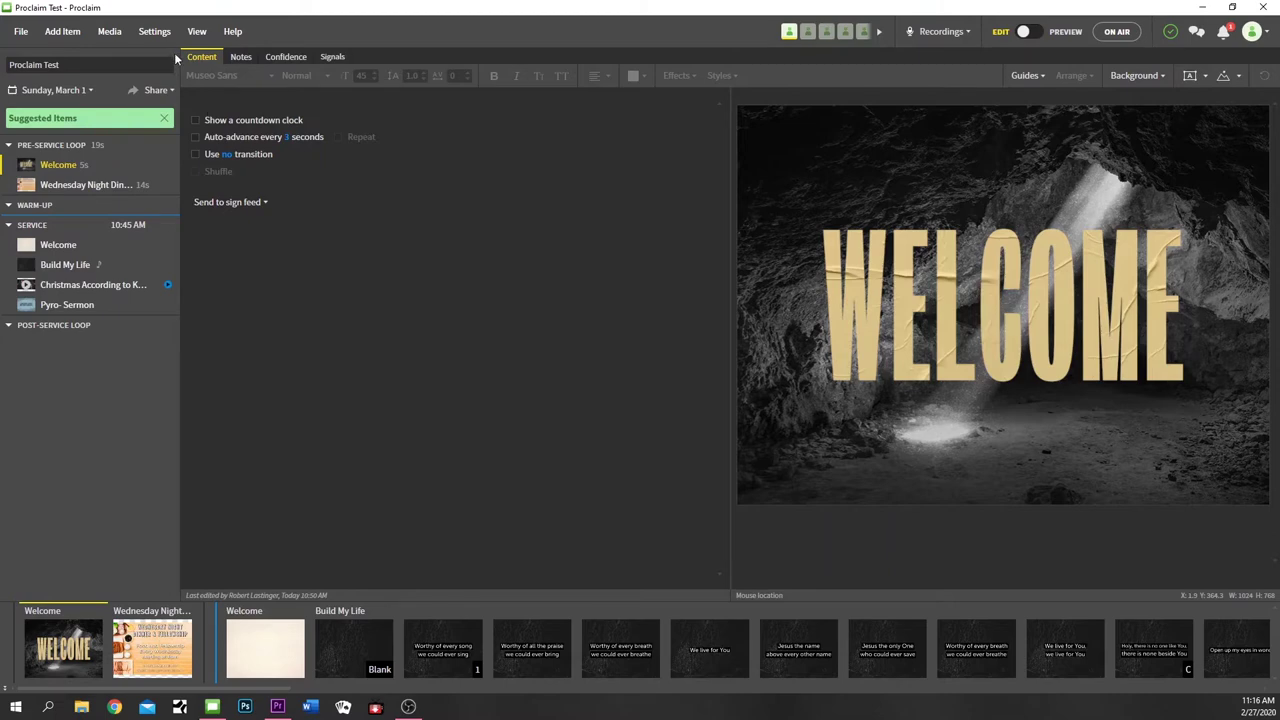
Open the display settings and identify the connected monitors
left_click(155, 33)
left_click(146, 55)
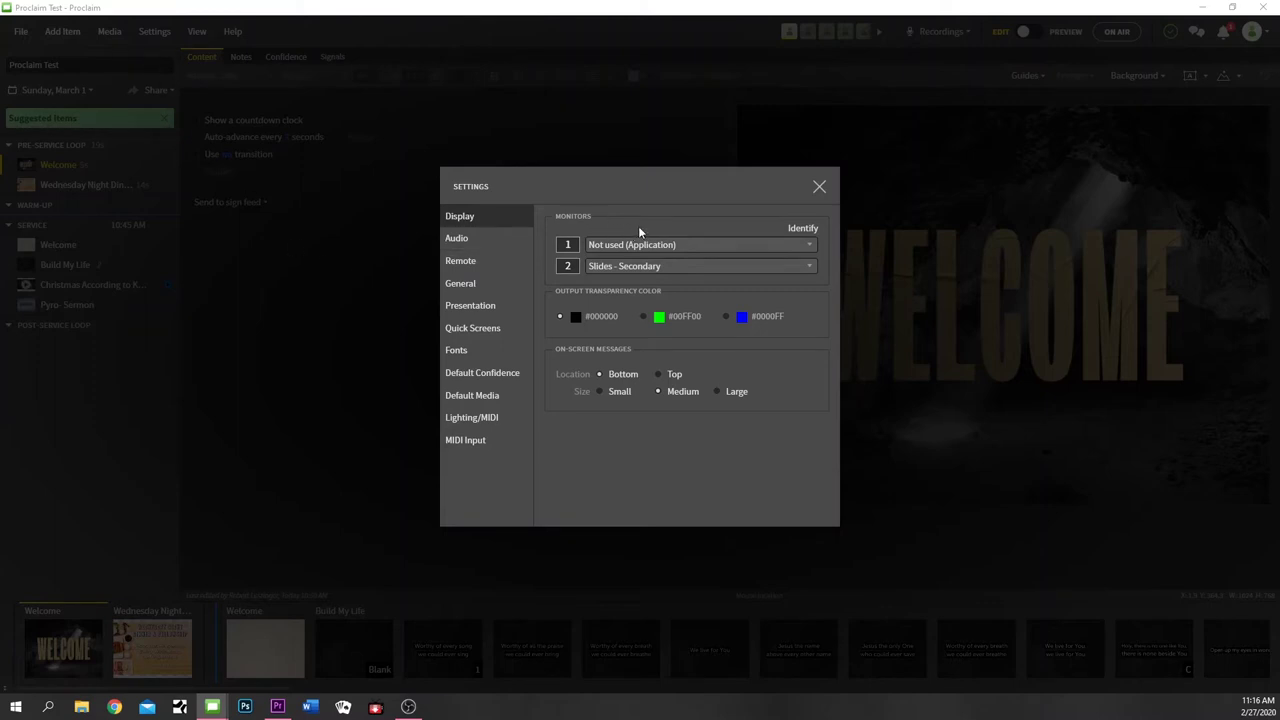
left_click(802, 229)
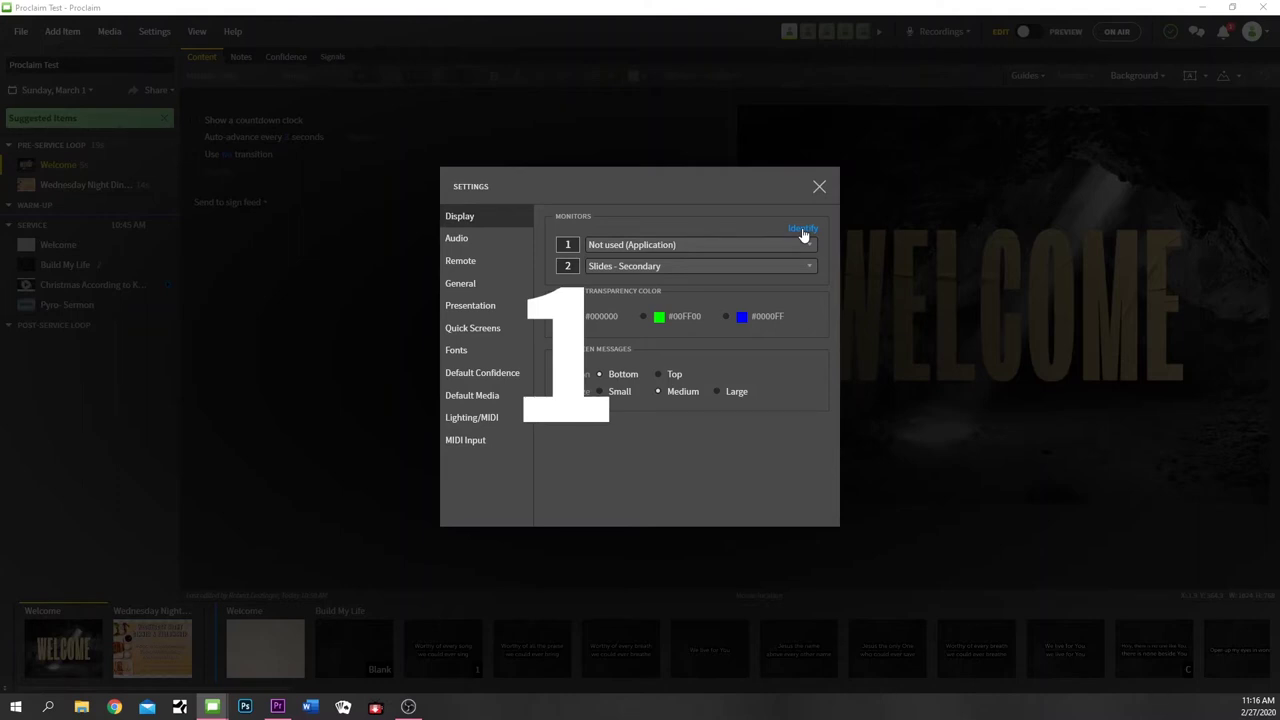
Examine the output options offered for monitor 1 and monitor 2 in the display settings
left_click(712, 246)
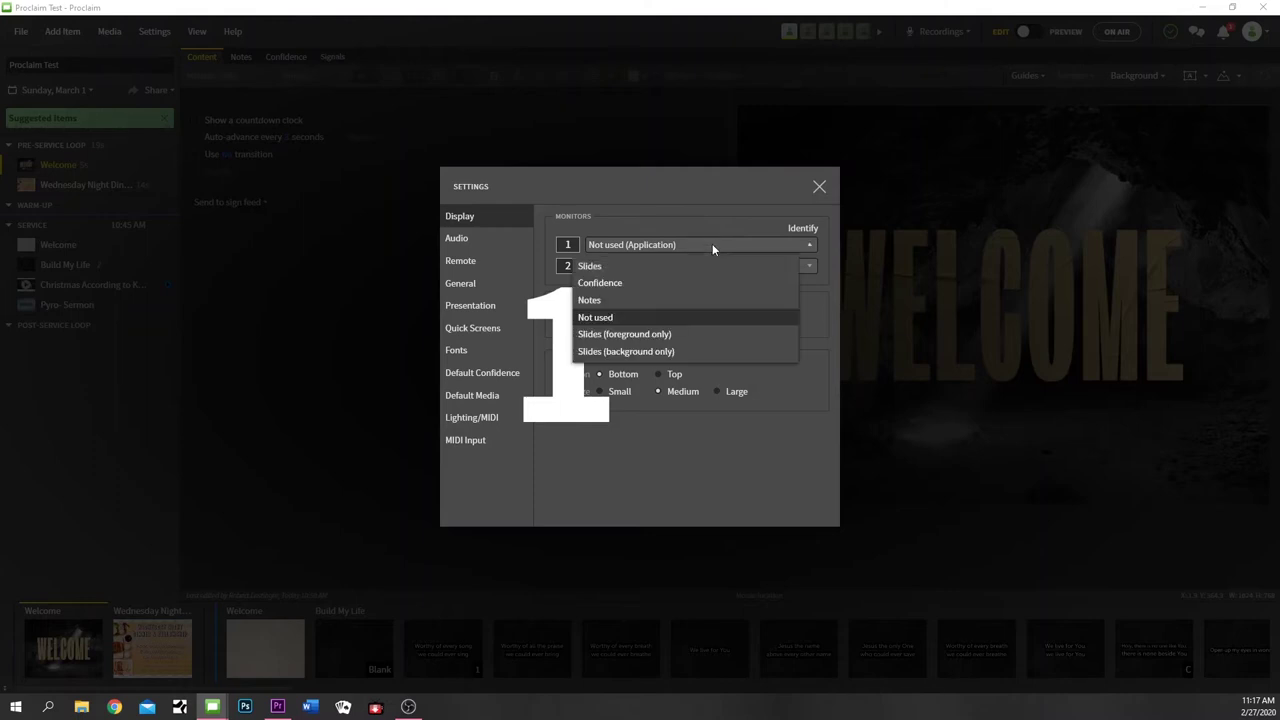
left_click(709, 244)
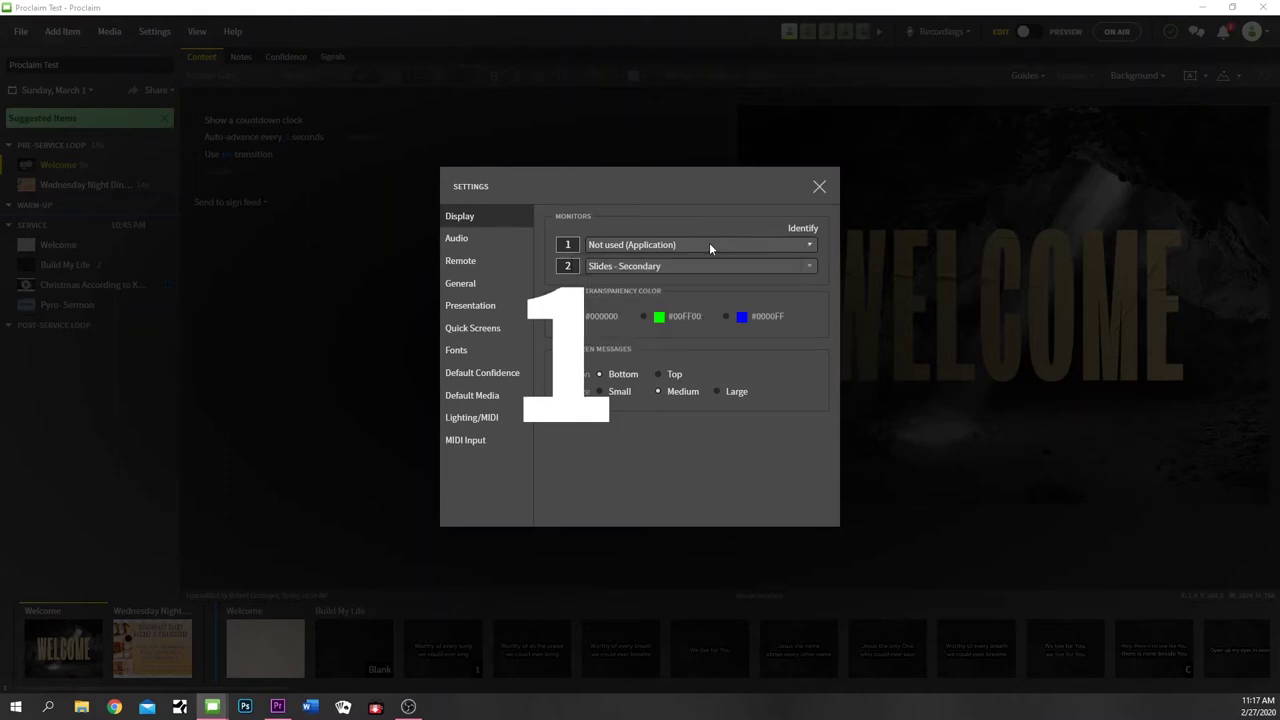
left_click(658, 244)
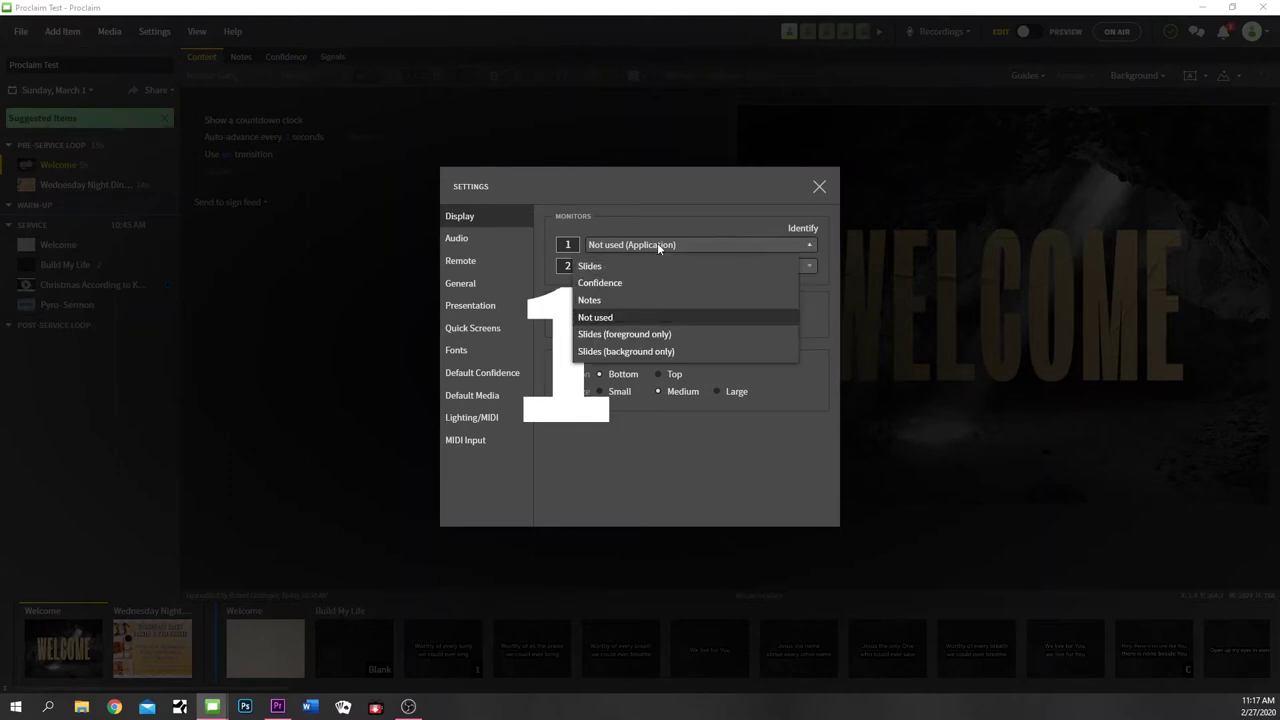
left_click(658, 245)
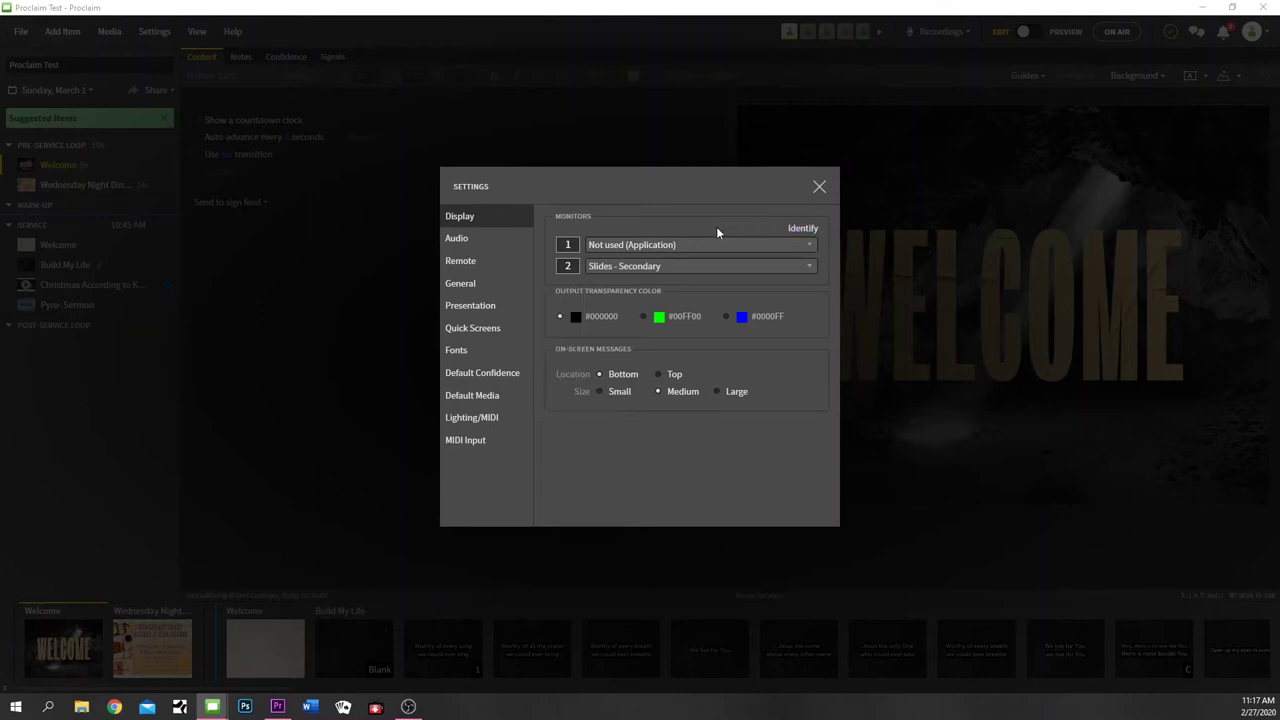
left_click(679, 268)
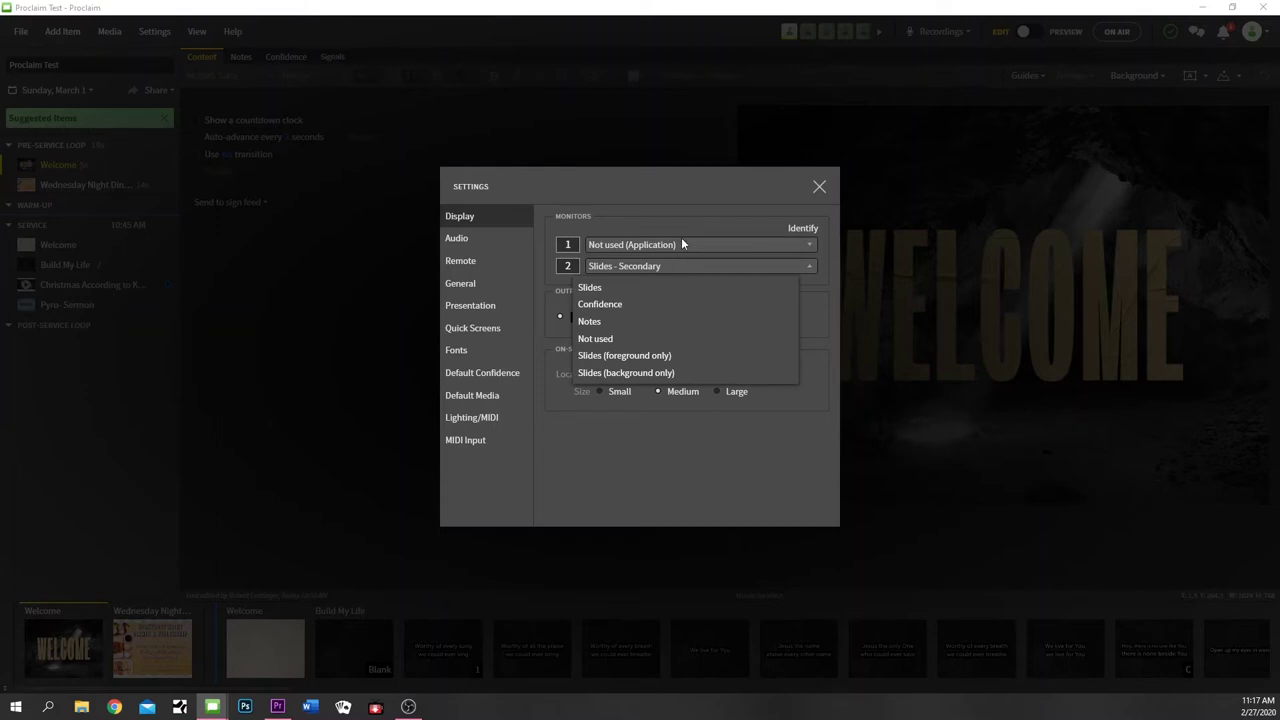
left_click(684, 234)
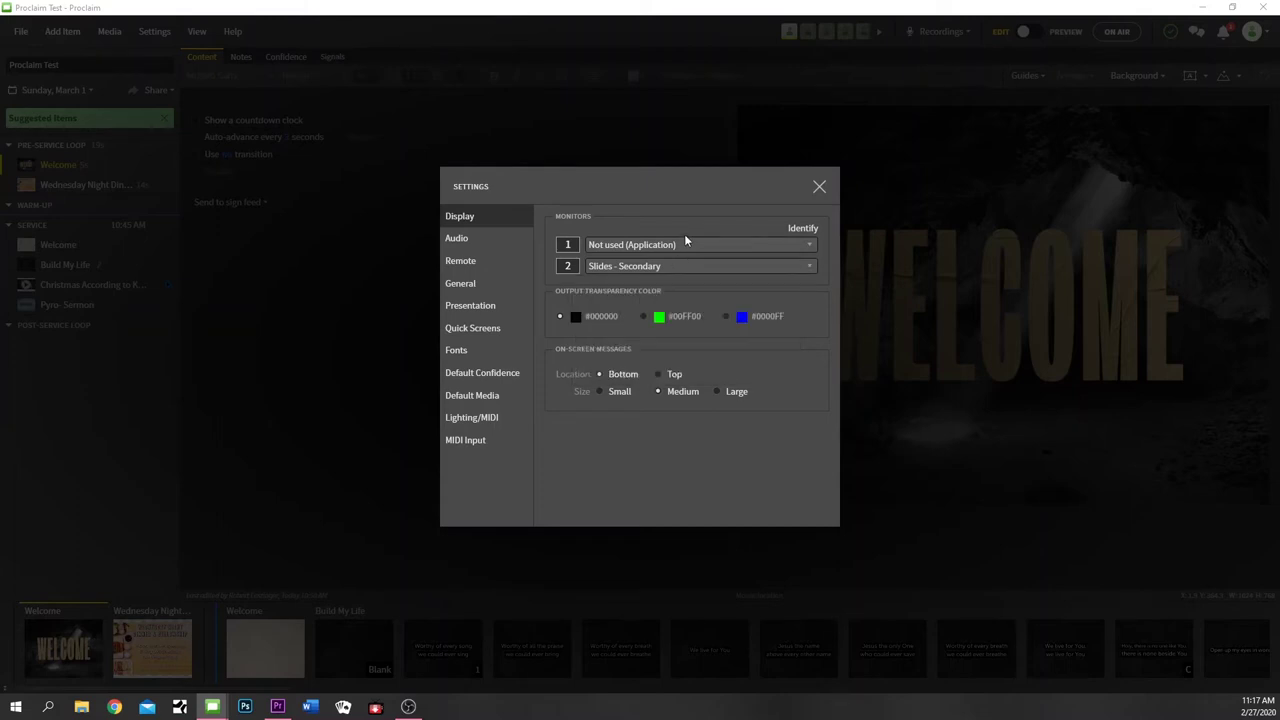
left_click(622, 268)
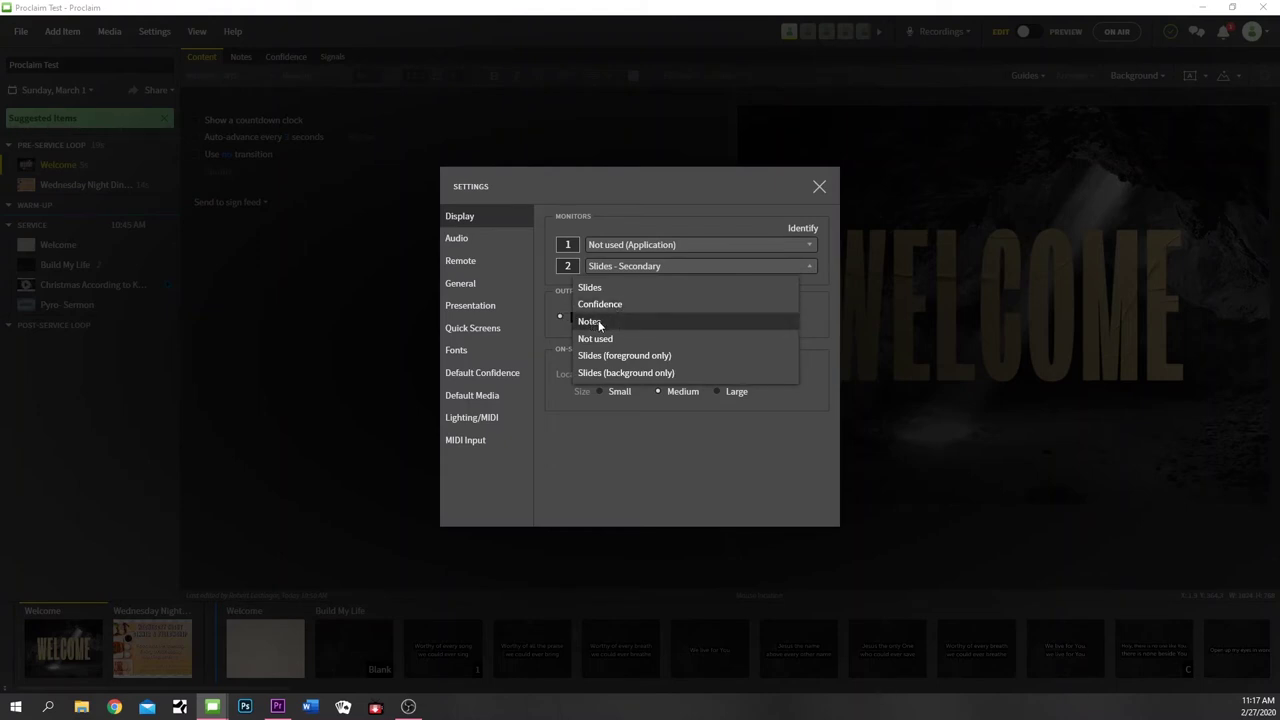
left_click(556, 292)
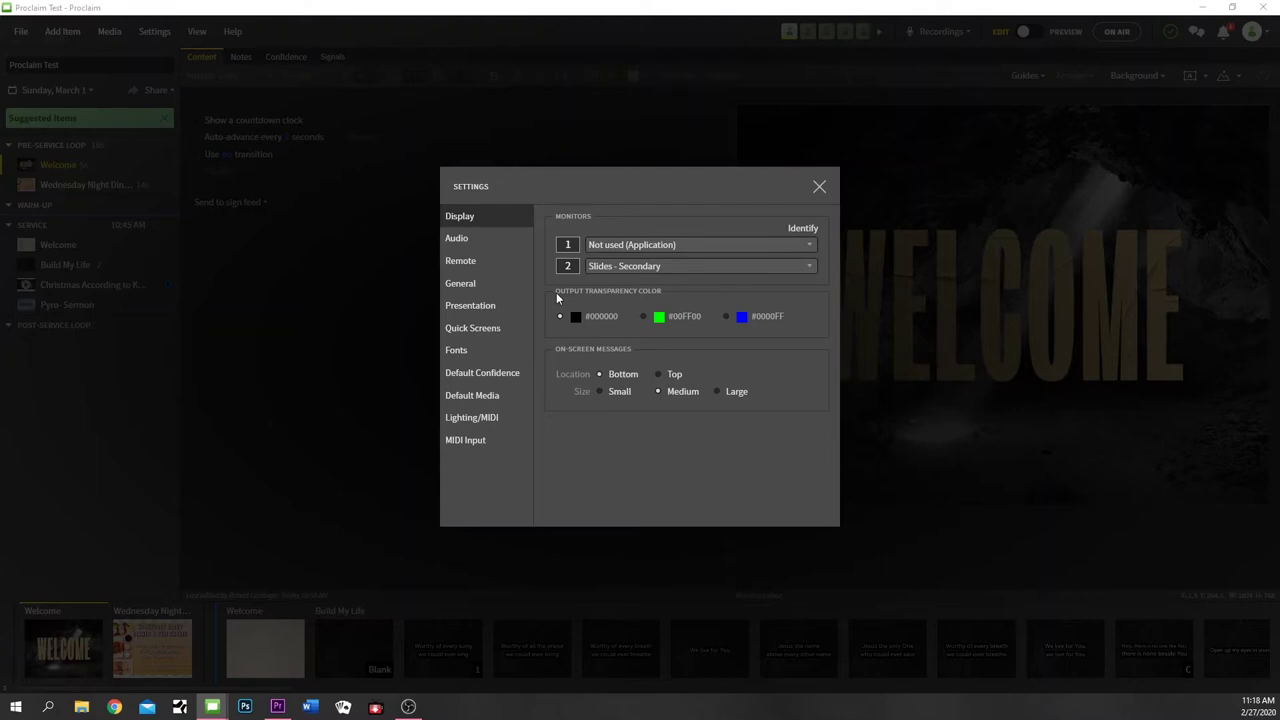
Try monitor 2 as Slides (foreground only) and as Slides (background only), and reopen its output options
left_click(636, 265)
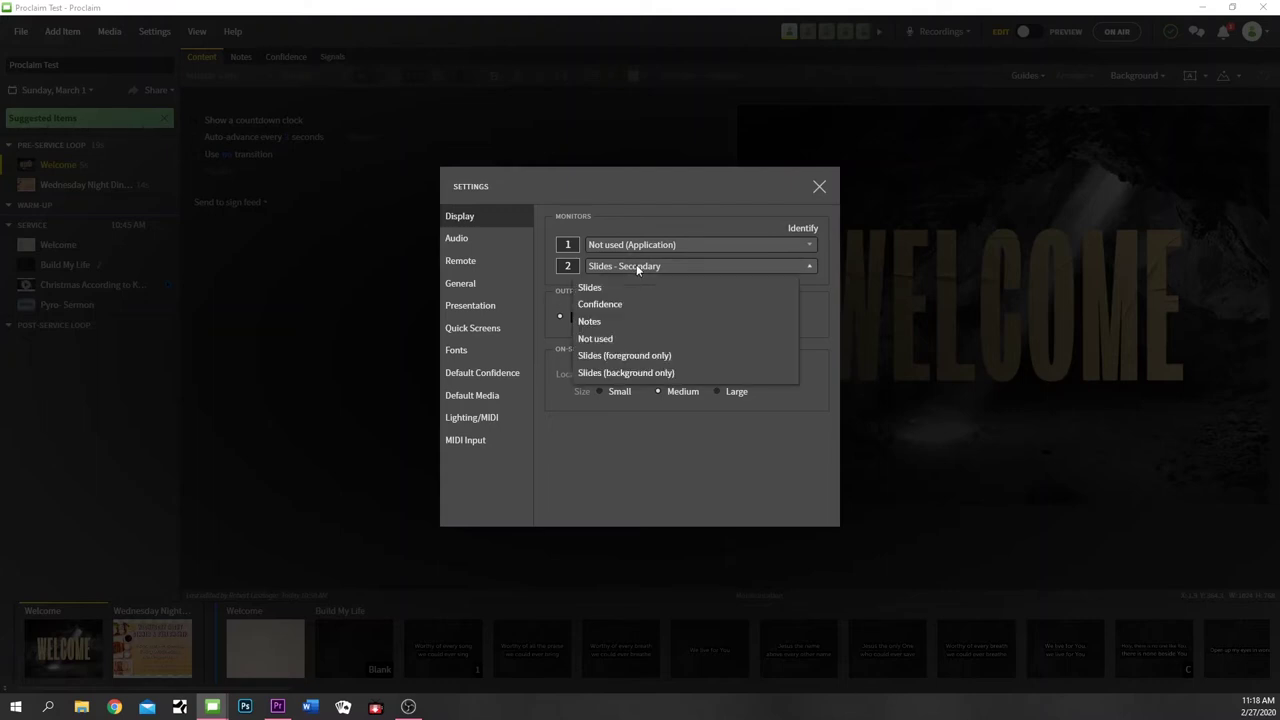
left_click(673, 354)
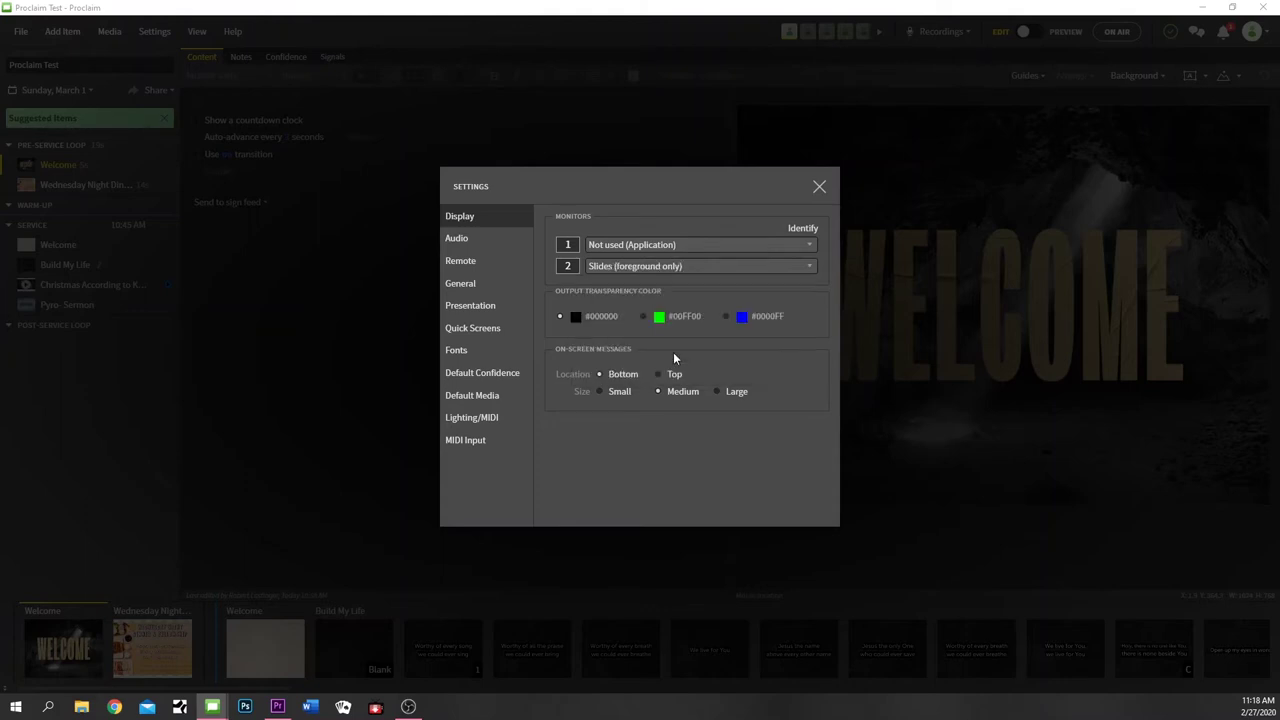
left_click(668, 268)
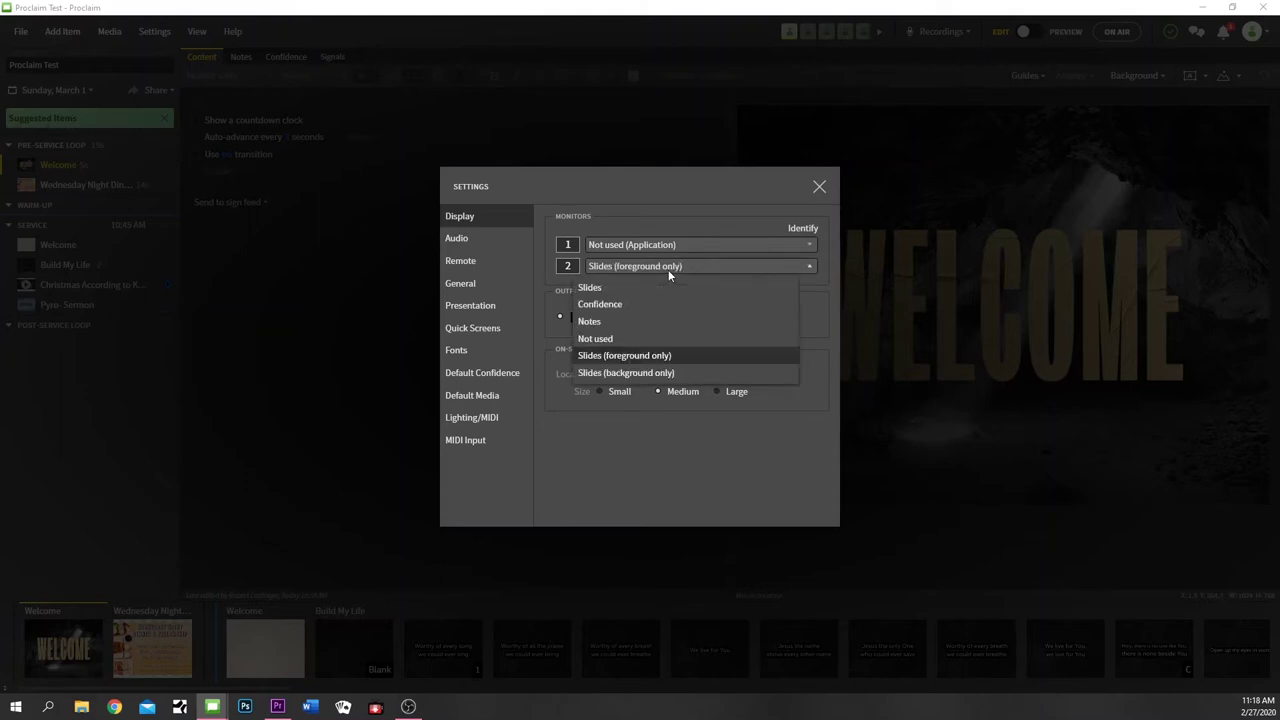
left_click(688, 373)
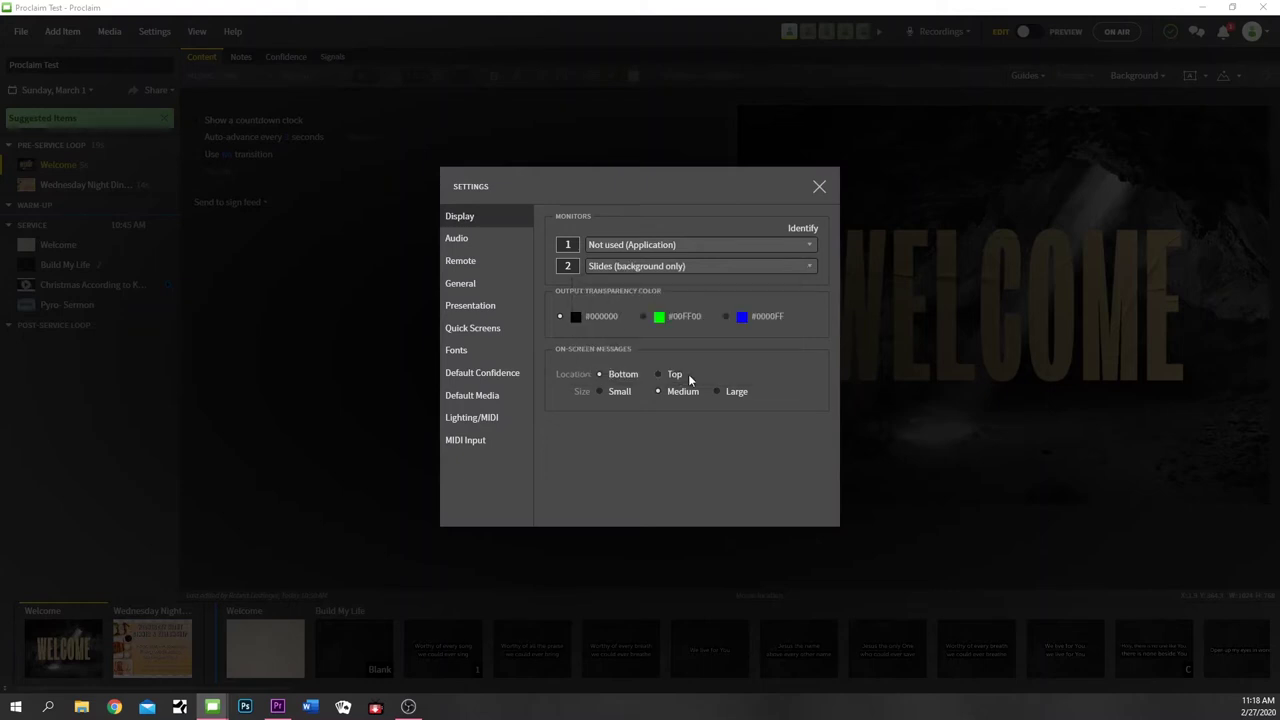
left_click(697, 270)
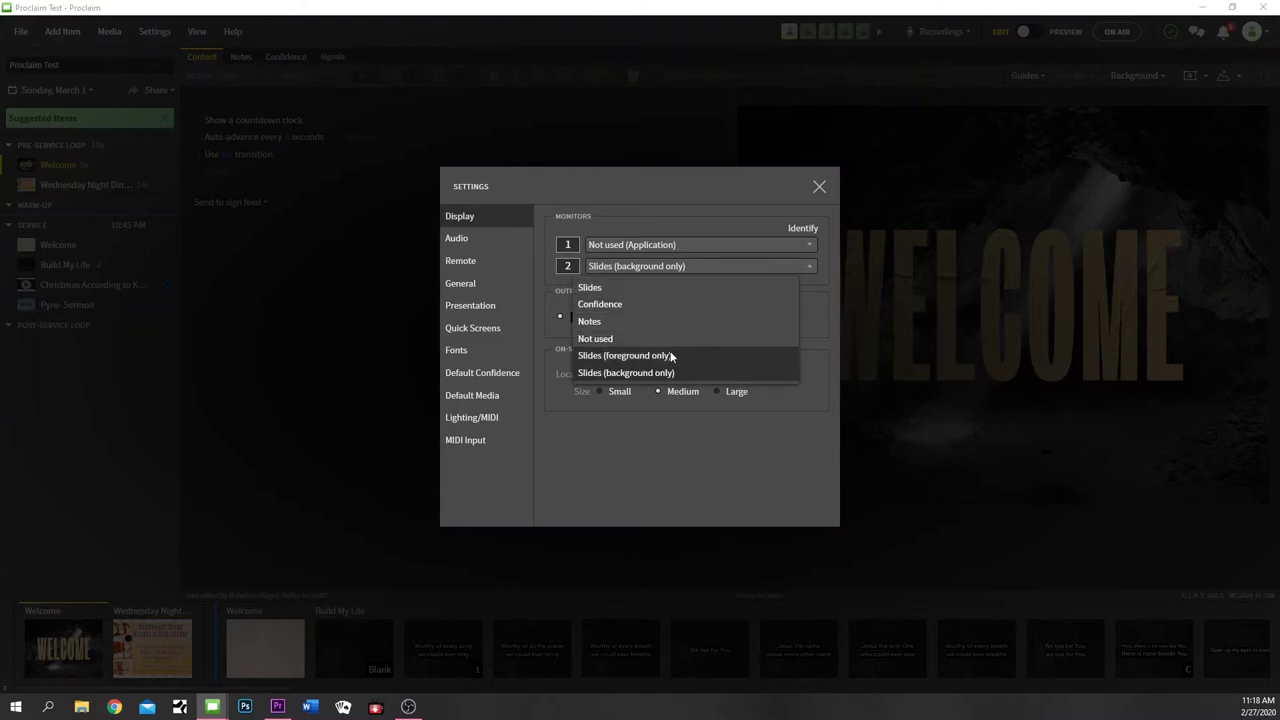
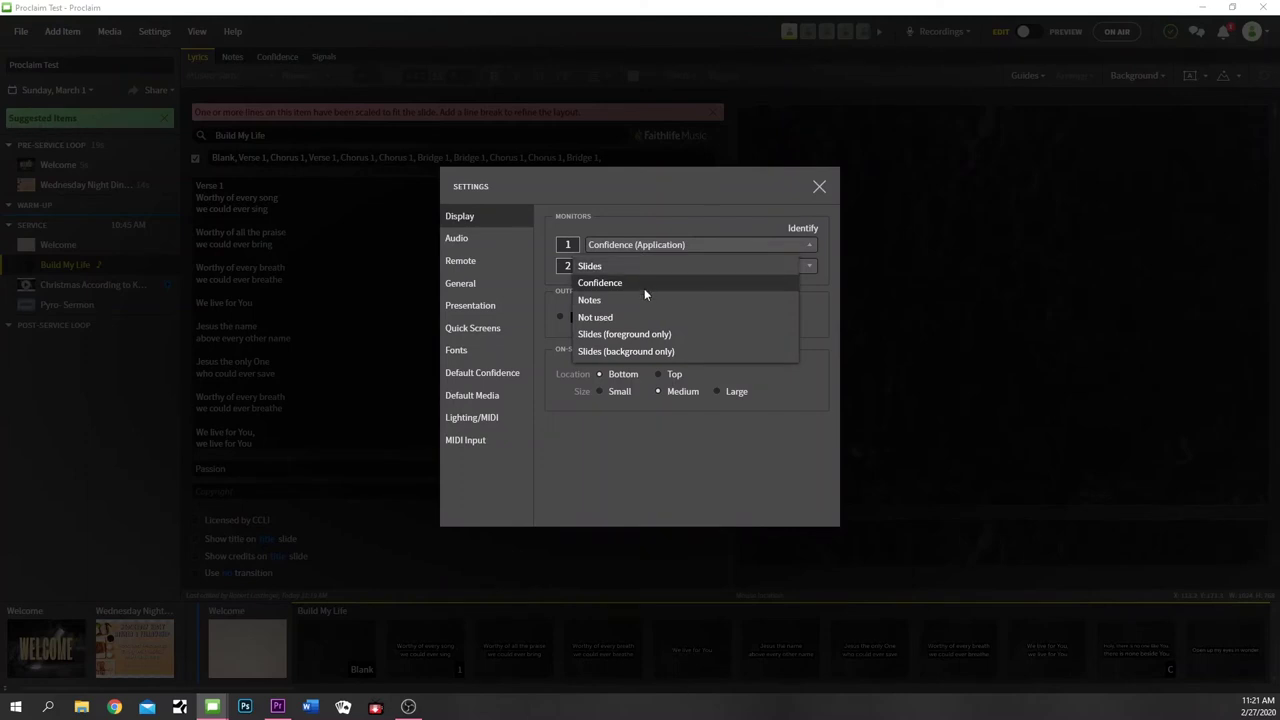
Set monitor 1 to Not used and close the settings
left_click(644, 312)
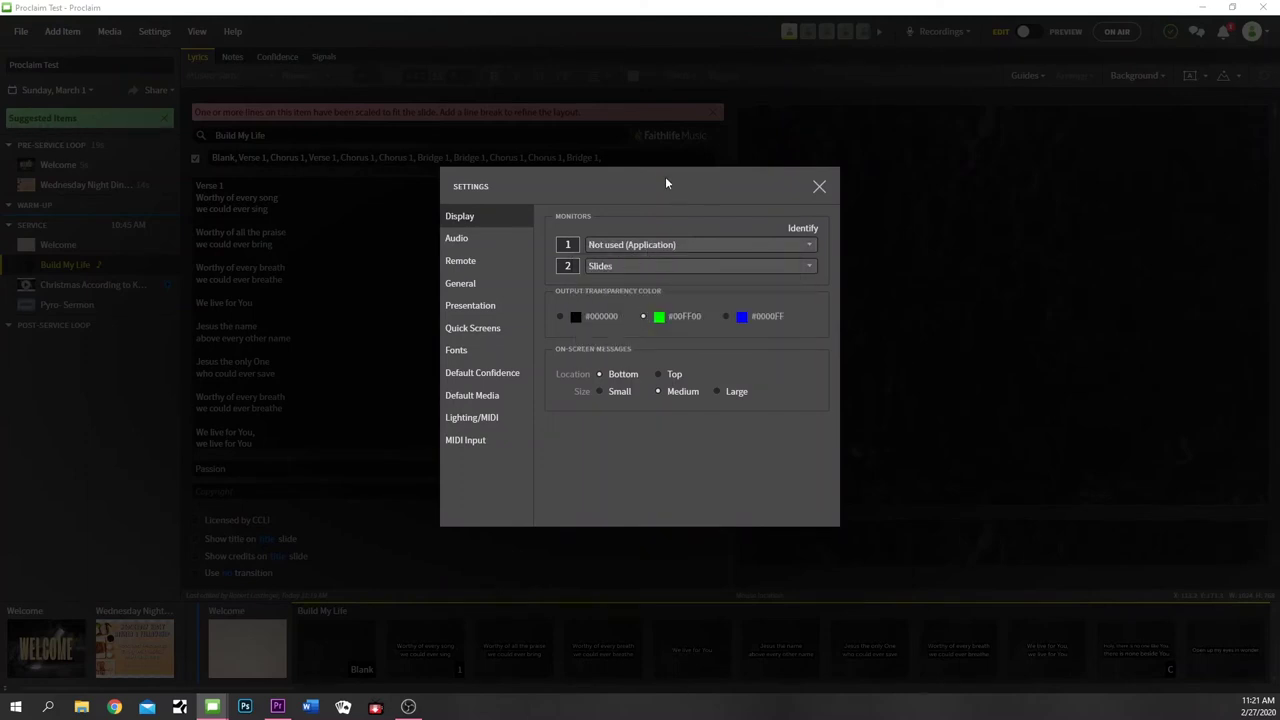
left_click(819, 186)
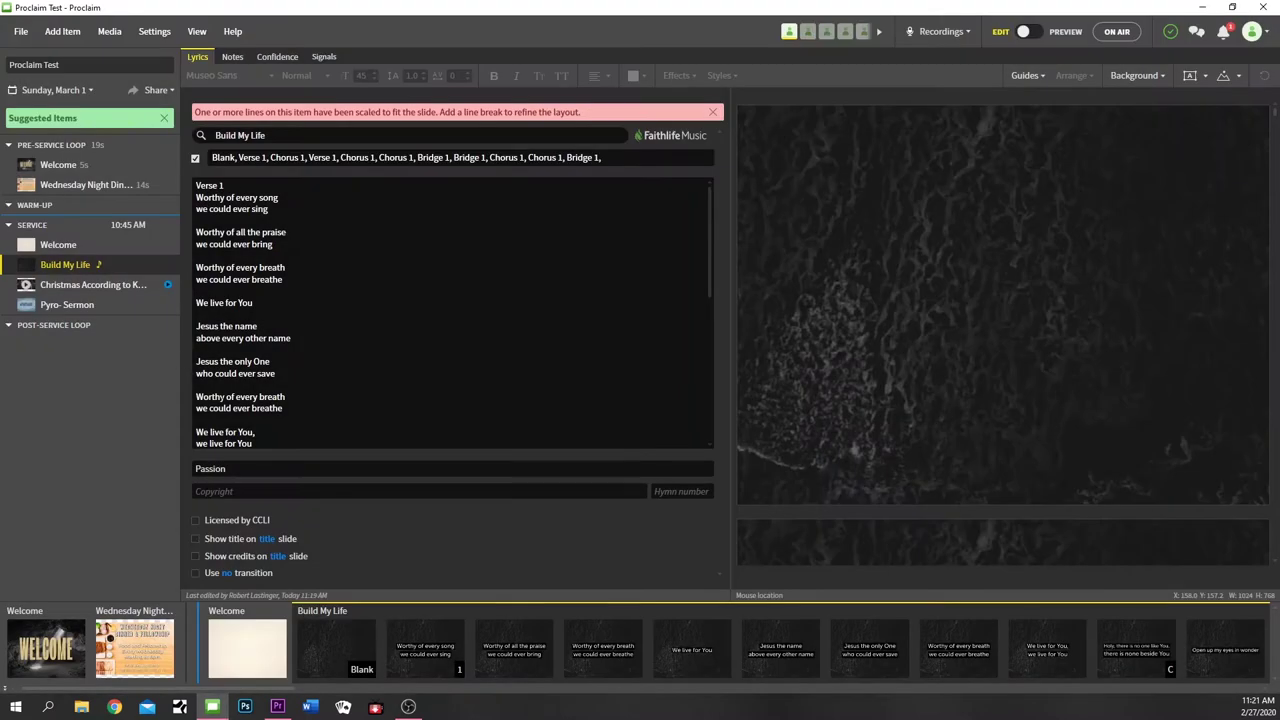
Try the 16:9 aspect ratio in the presentation settings and switch back to 4:3
left_click(153, 32)
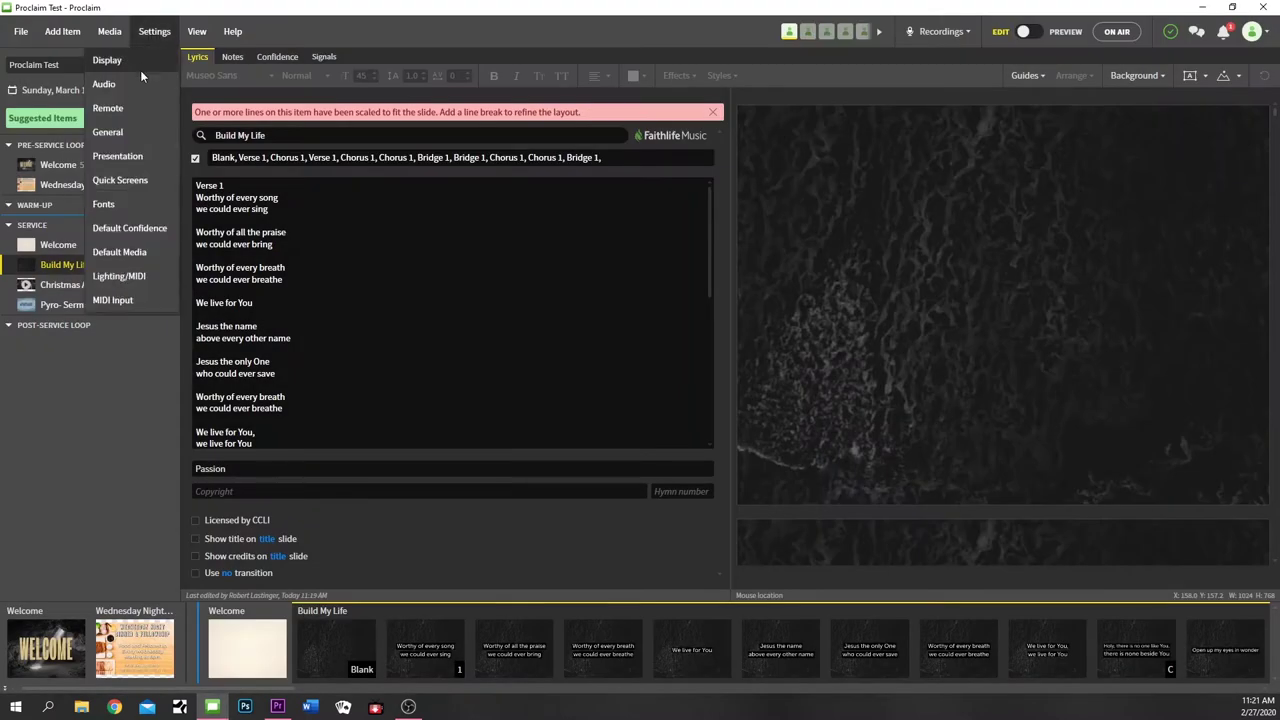
left_click(120, 156)
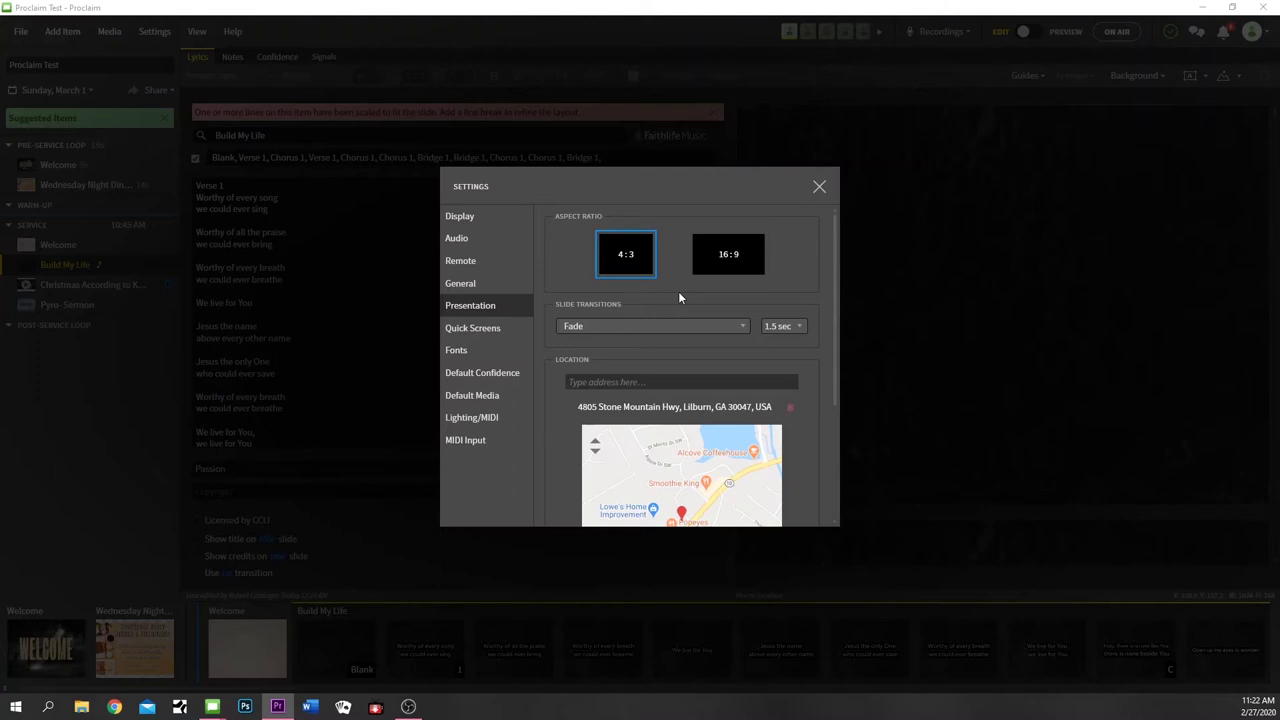
left_click(720, 254)
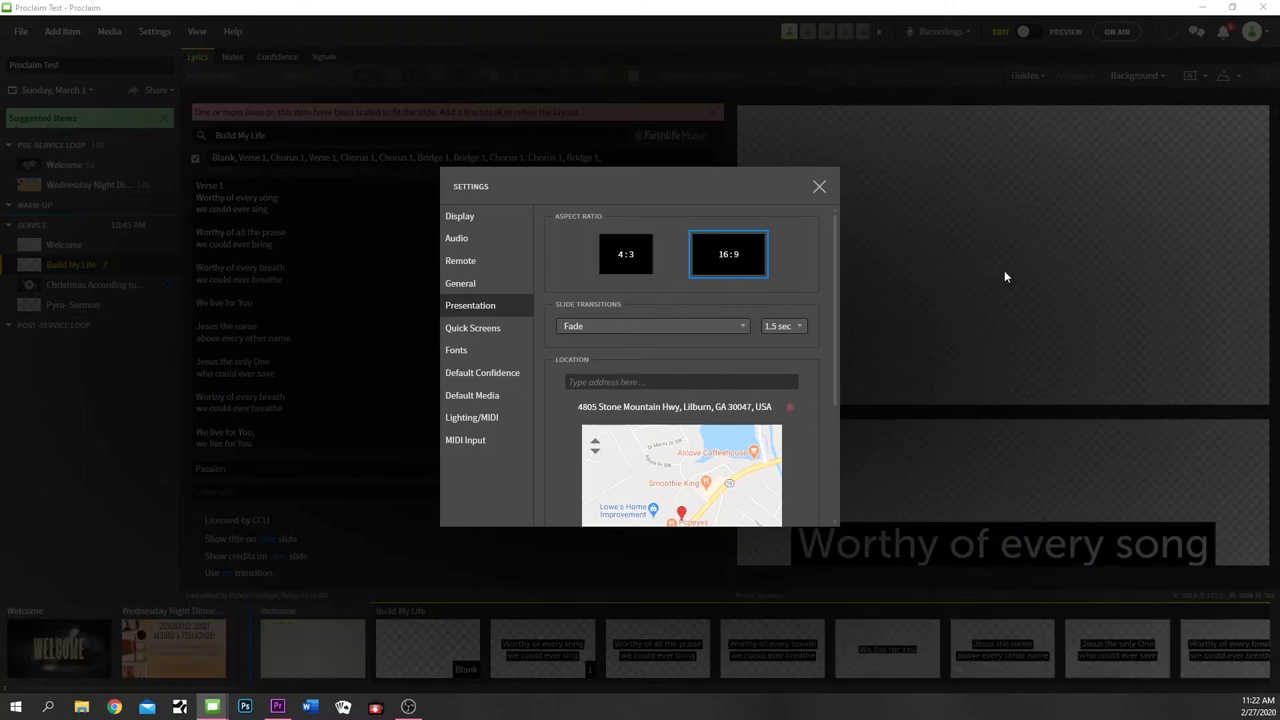
left_click(629, 266)
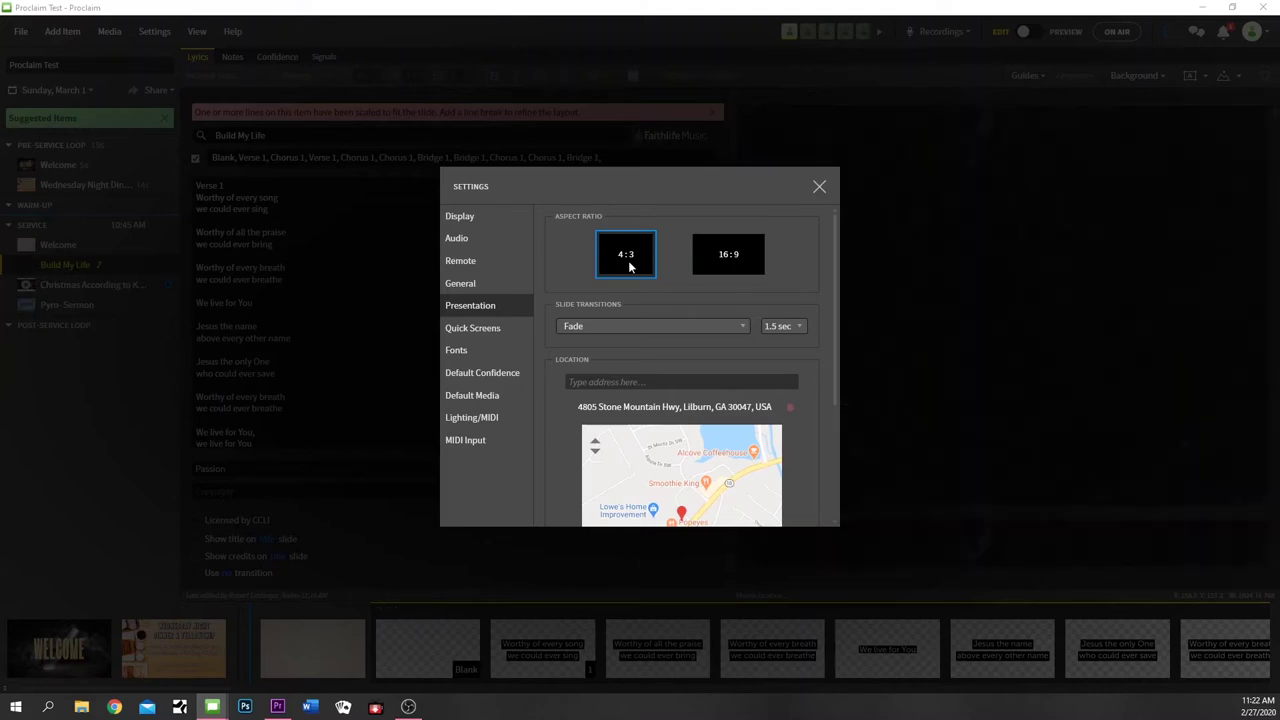
Review the Quick Screens, Default Confidence, Default Media and Lighting/MIDI settings, and close the settings
left_click(478, 334)
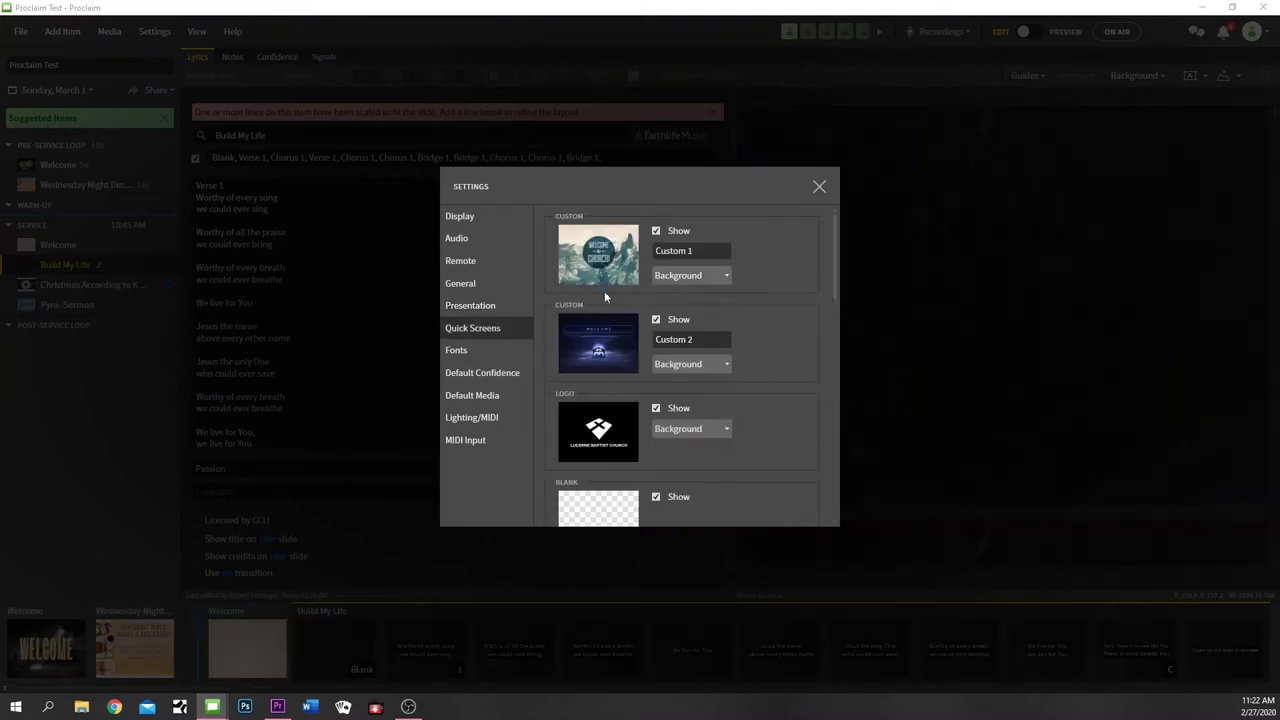
scroll(607, 332, "down", 5)
scroll(607, 332, "up", 5)
left_click(459, 373)
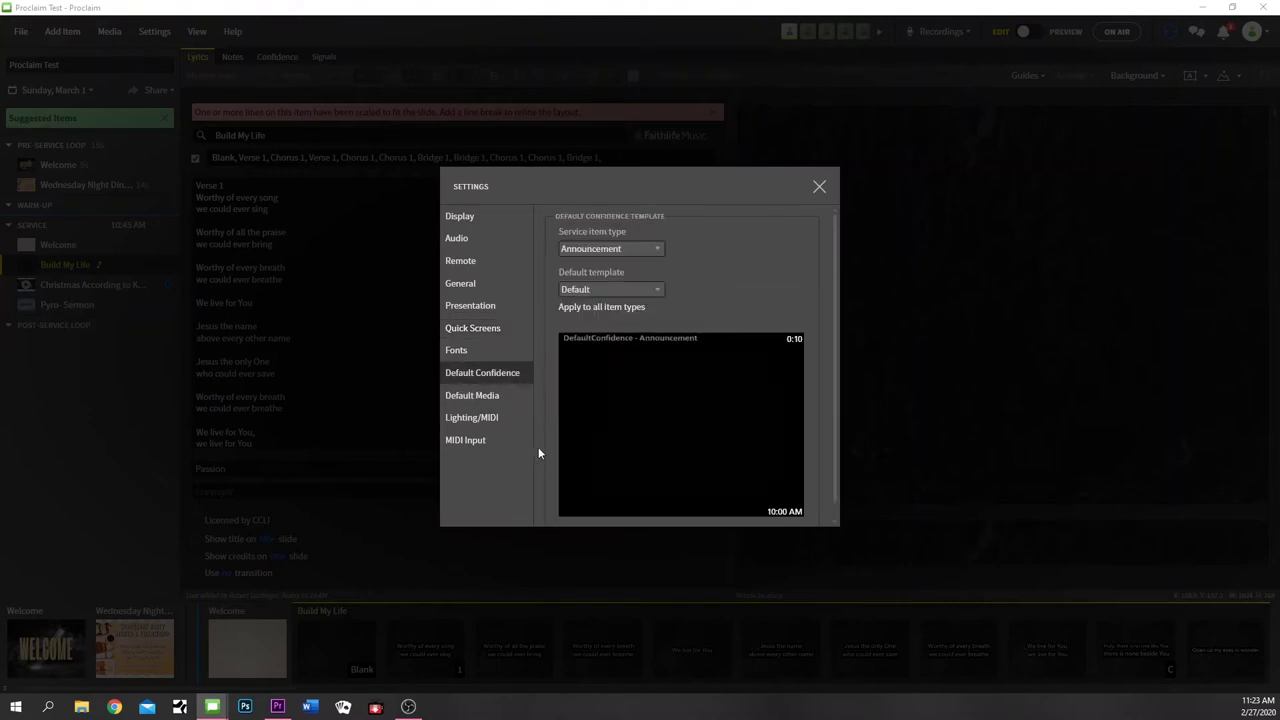
left_click(491, 398)
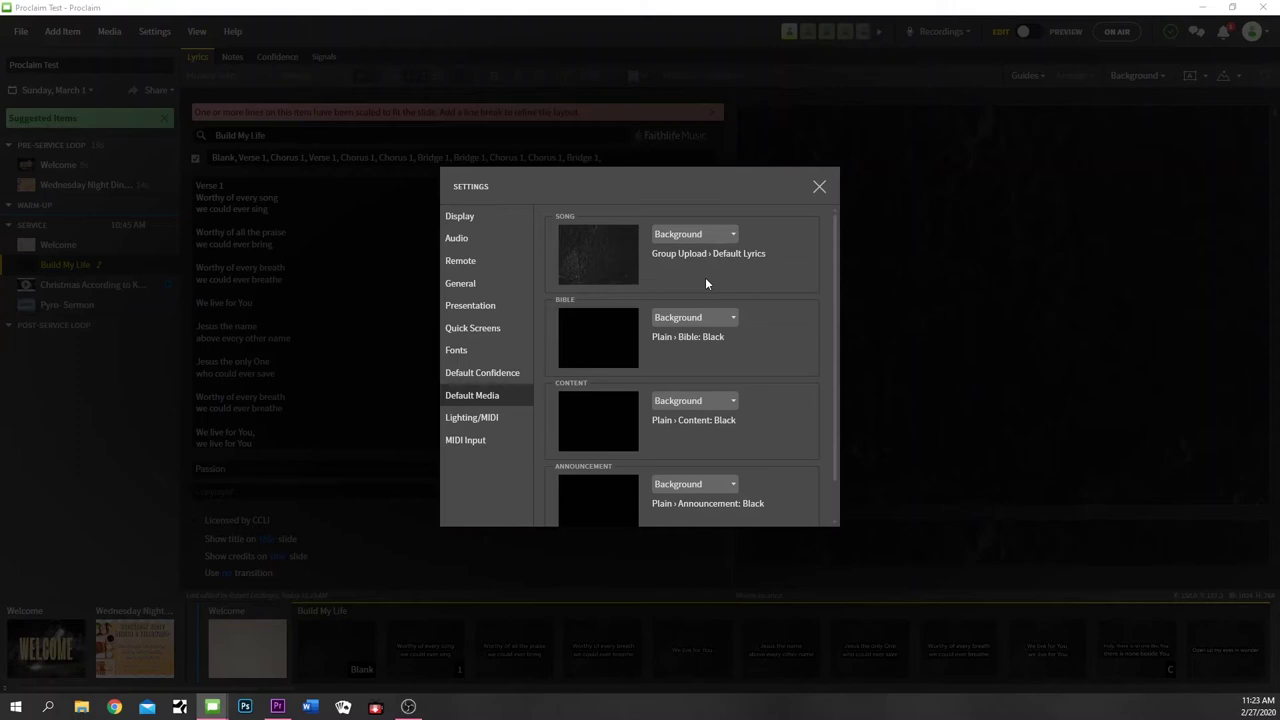
left_click(516, 417)
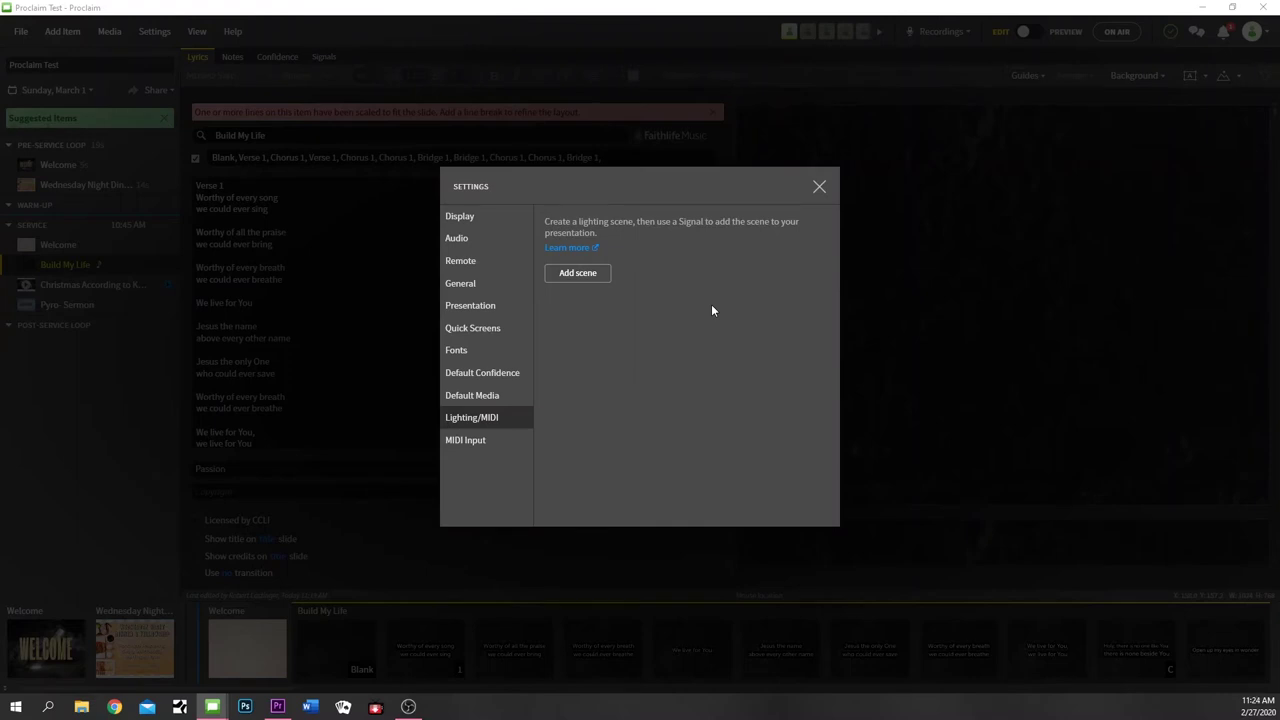
left_click(819, 190)
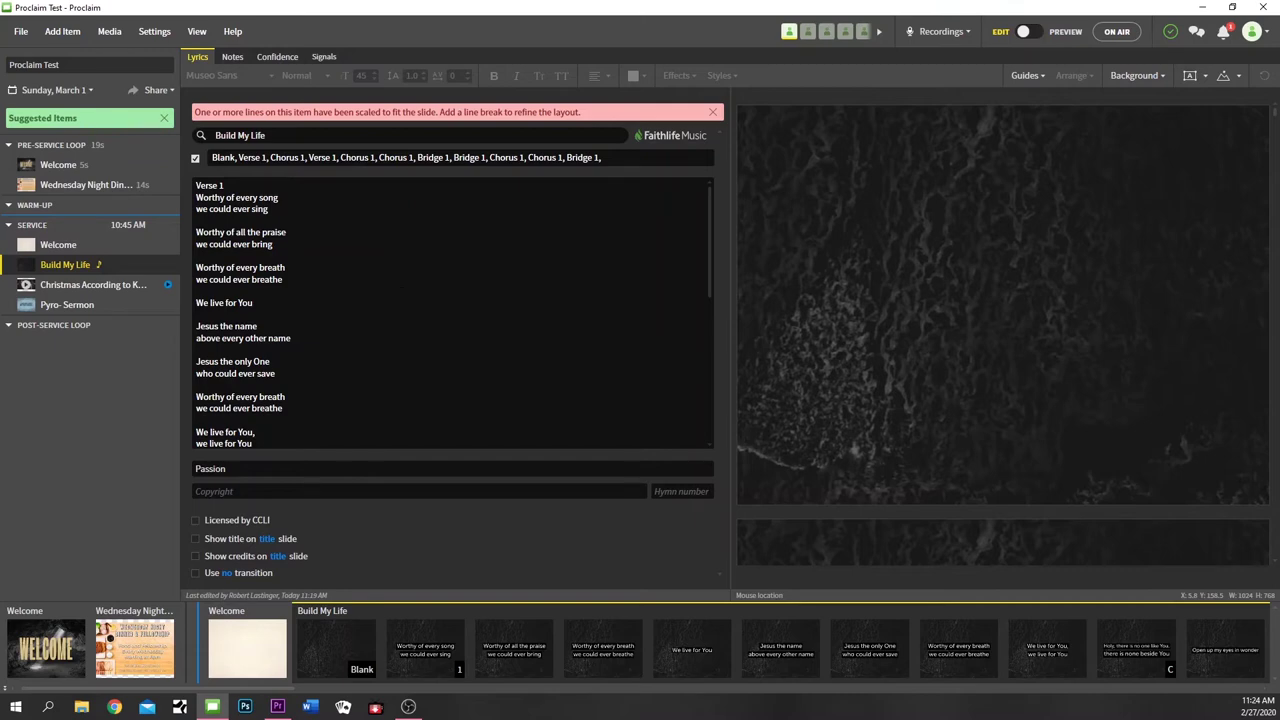
Preview the presentation, and return to editing to view the Build My Life and Pyro- Sermon items
left_click(1068, 39)
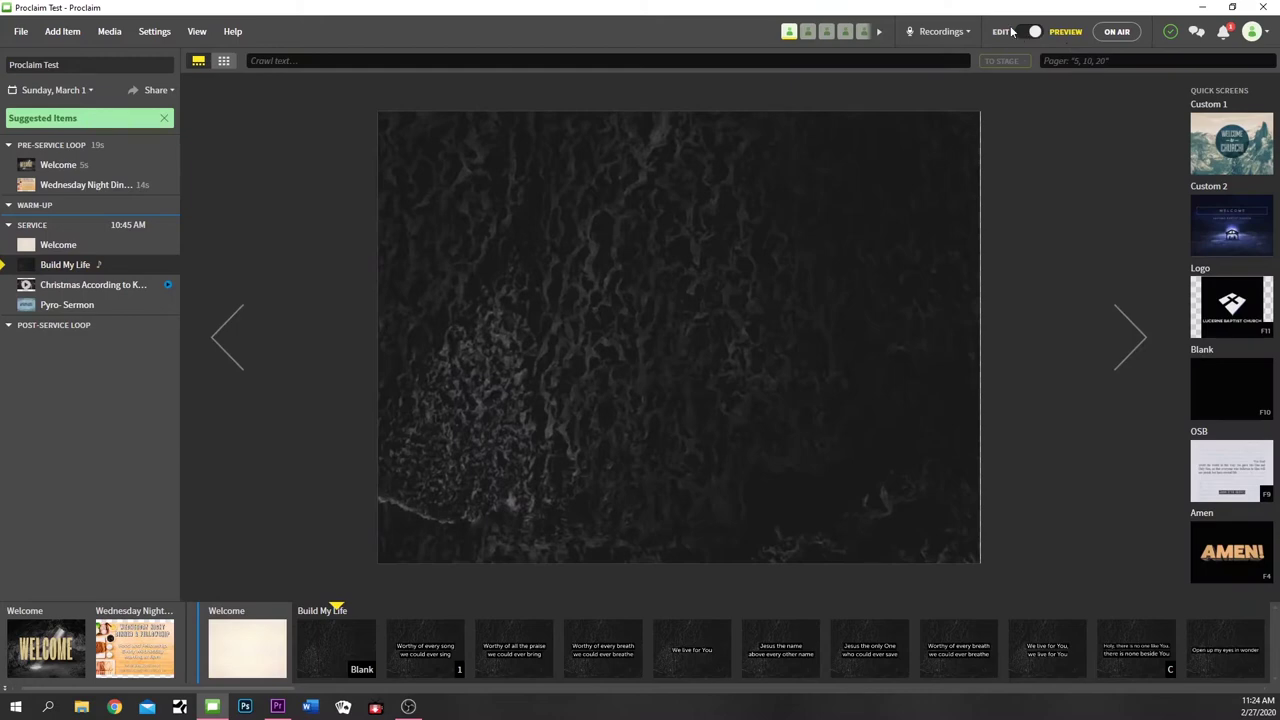
left_click(151, 266)
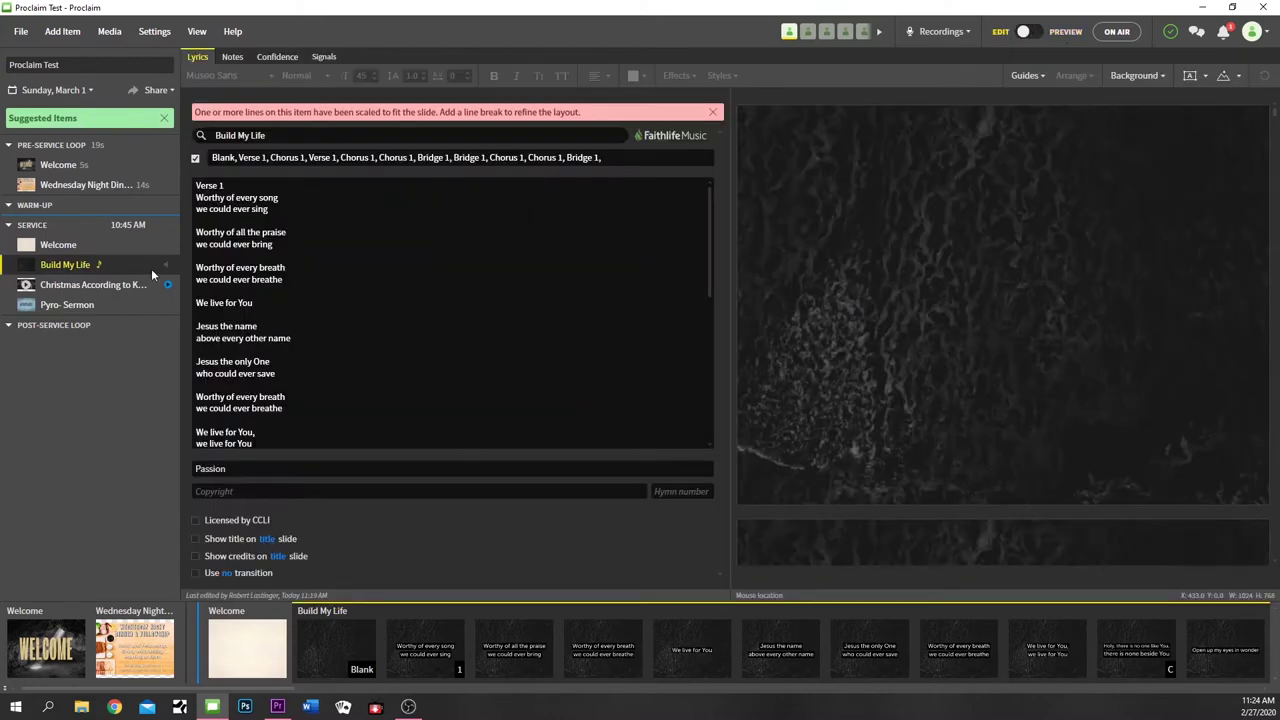
left_click(126, 304)
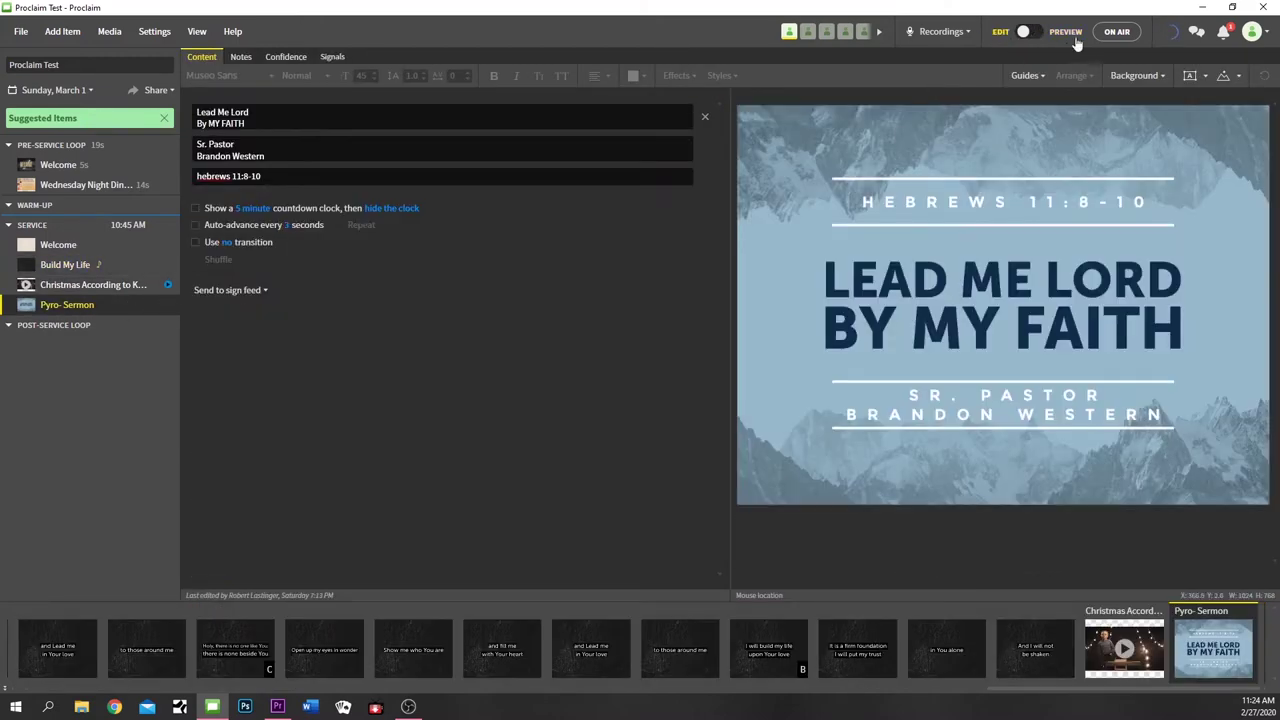
Put the presentation on air with the Pyro- Sermon slide live and return to edit mode
left_click(1106, 33)
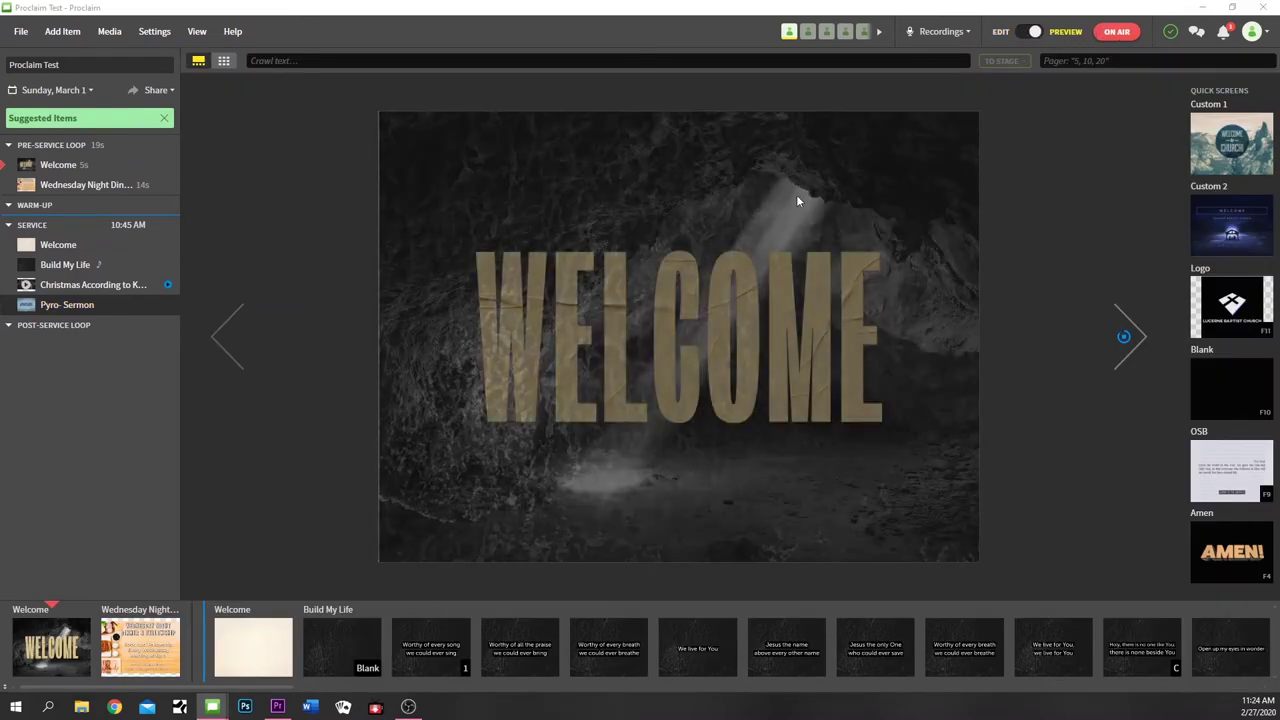
left_click(113, 304)
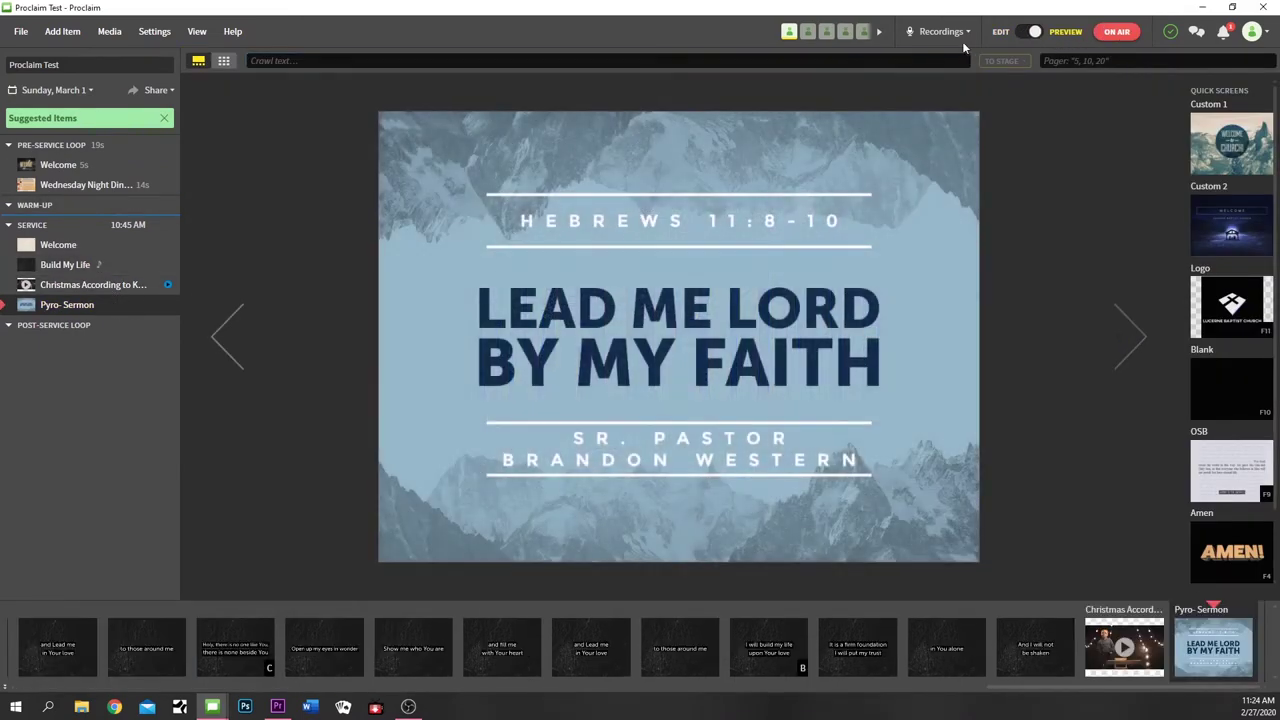
left_click(1000, 33)
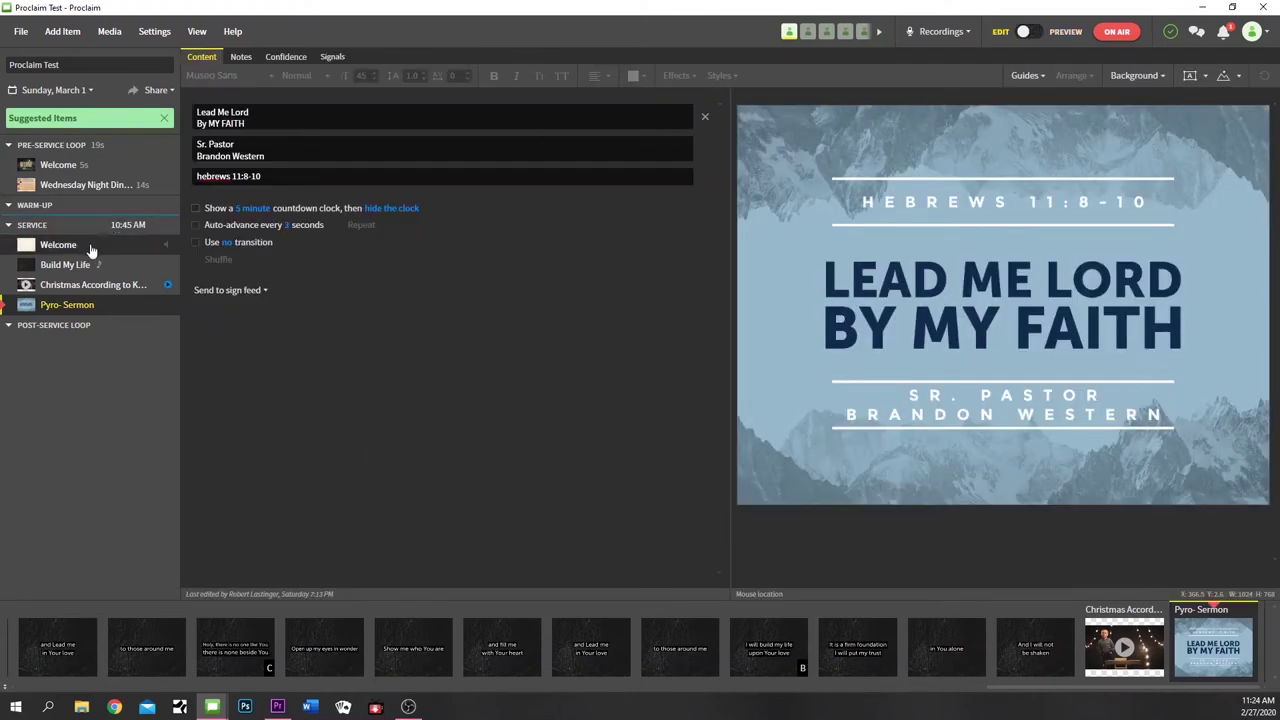
While on air, open the Build My Life lyrics, check the live slide in preview, and return to edit mode
left_click(84, 264)
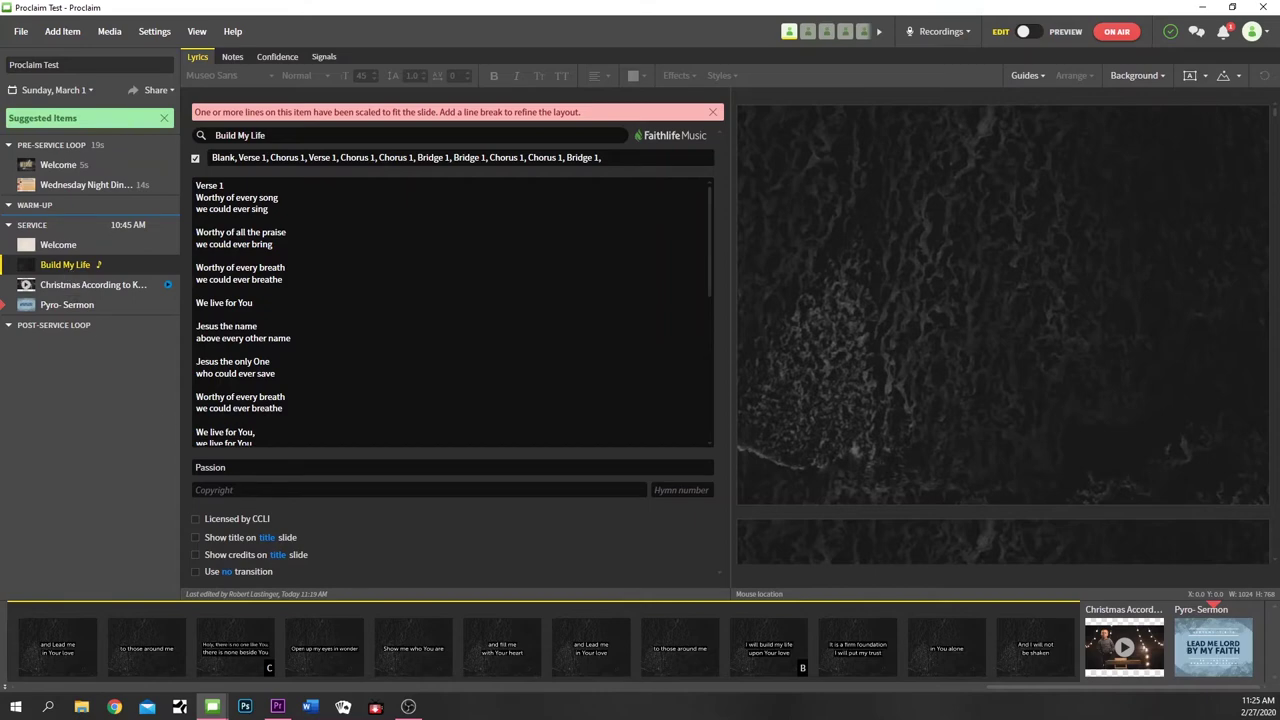
left_click(1062, 35)
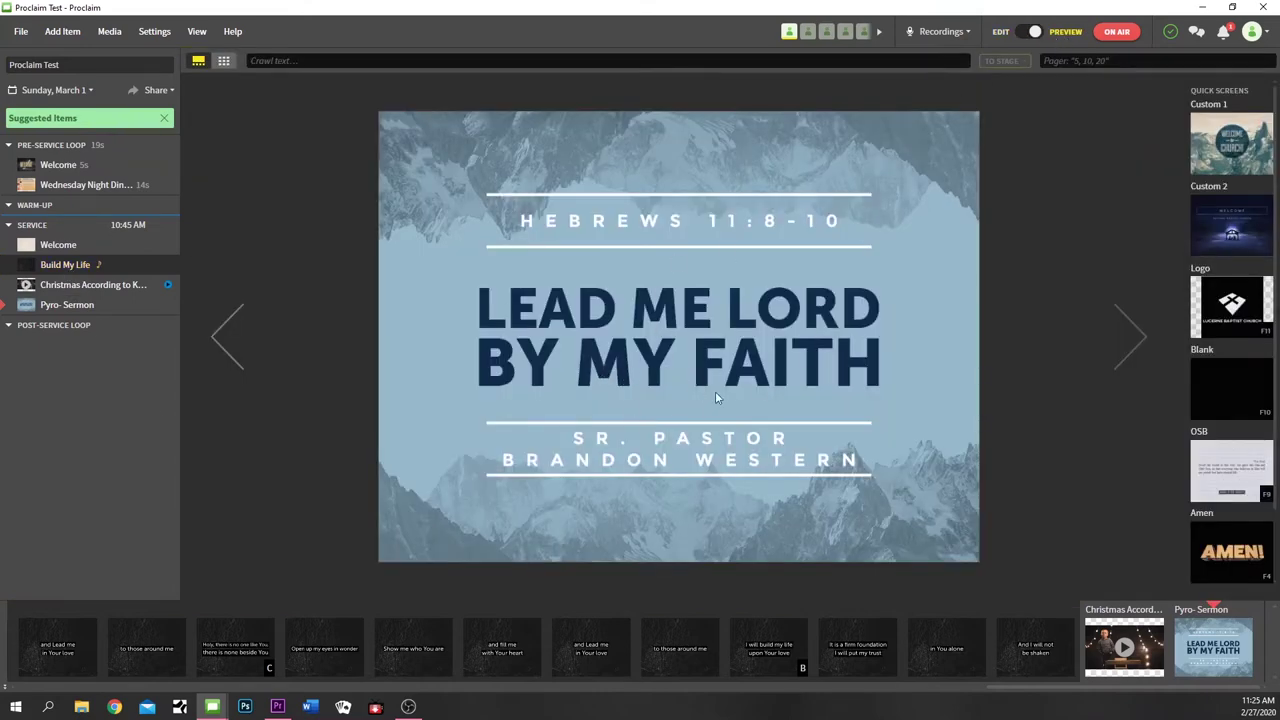
left_click(1001, 33)
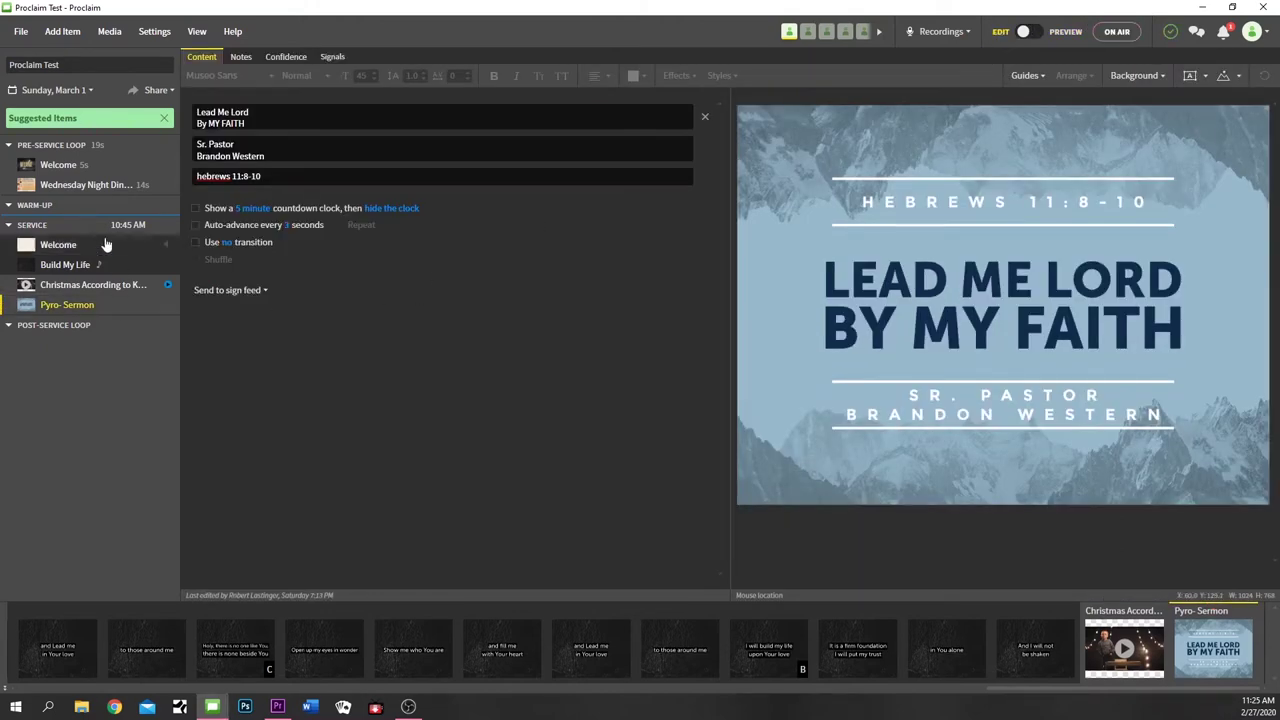
View the pre-service Welcome item and open the recent presentation Sunday FEB 16th
left_click(58, 165)
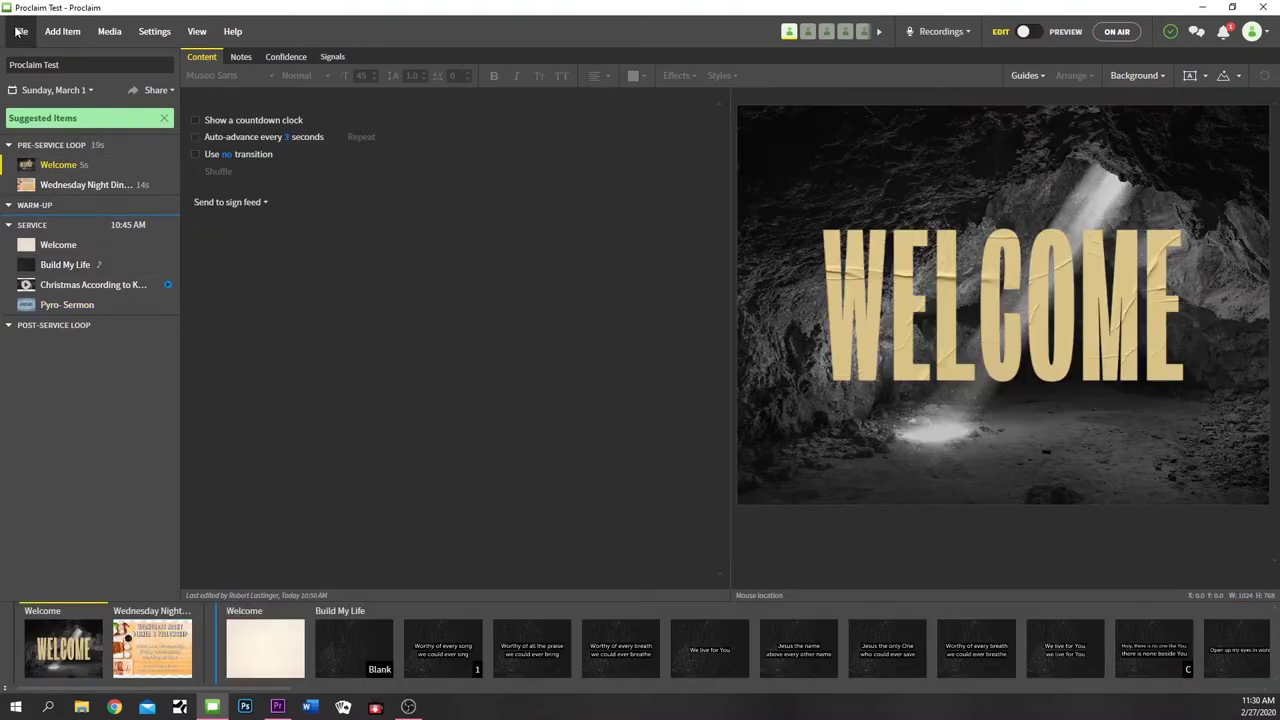
left_click(18, 32)
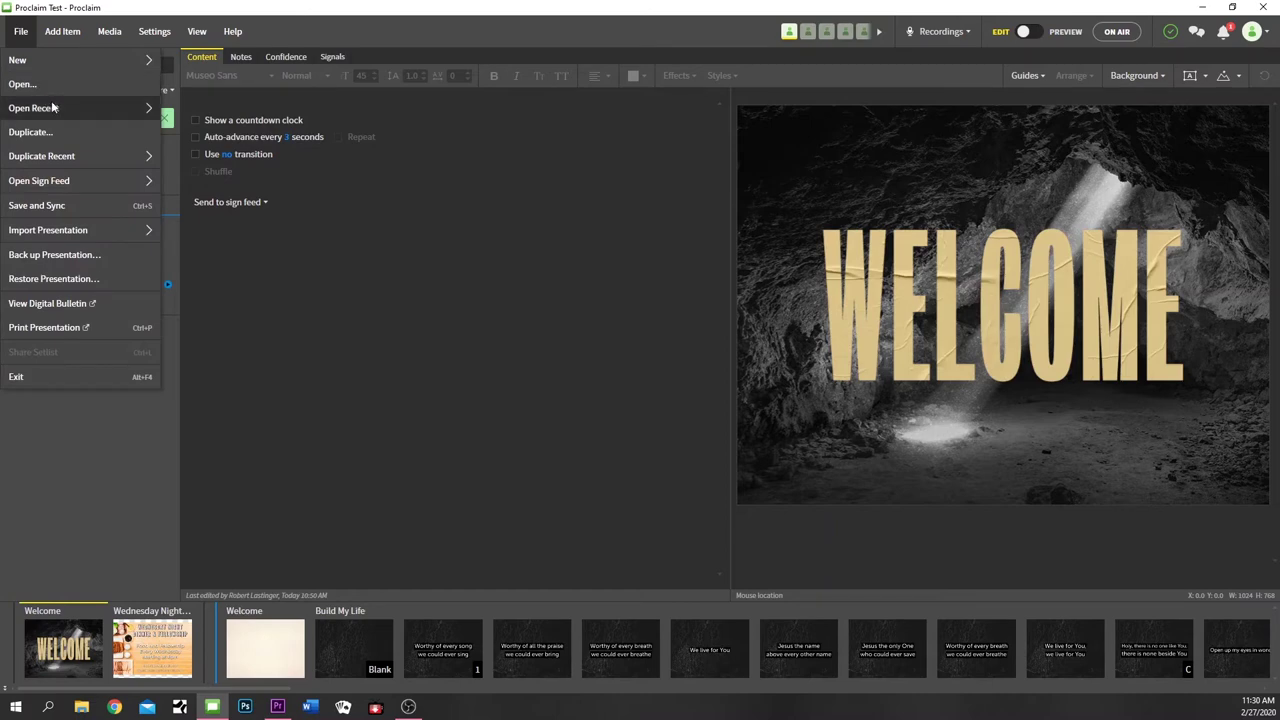
mouse_move(55, 108)
left_click(200, 138)
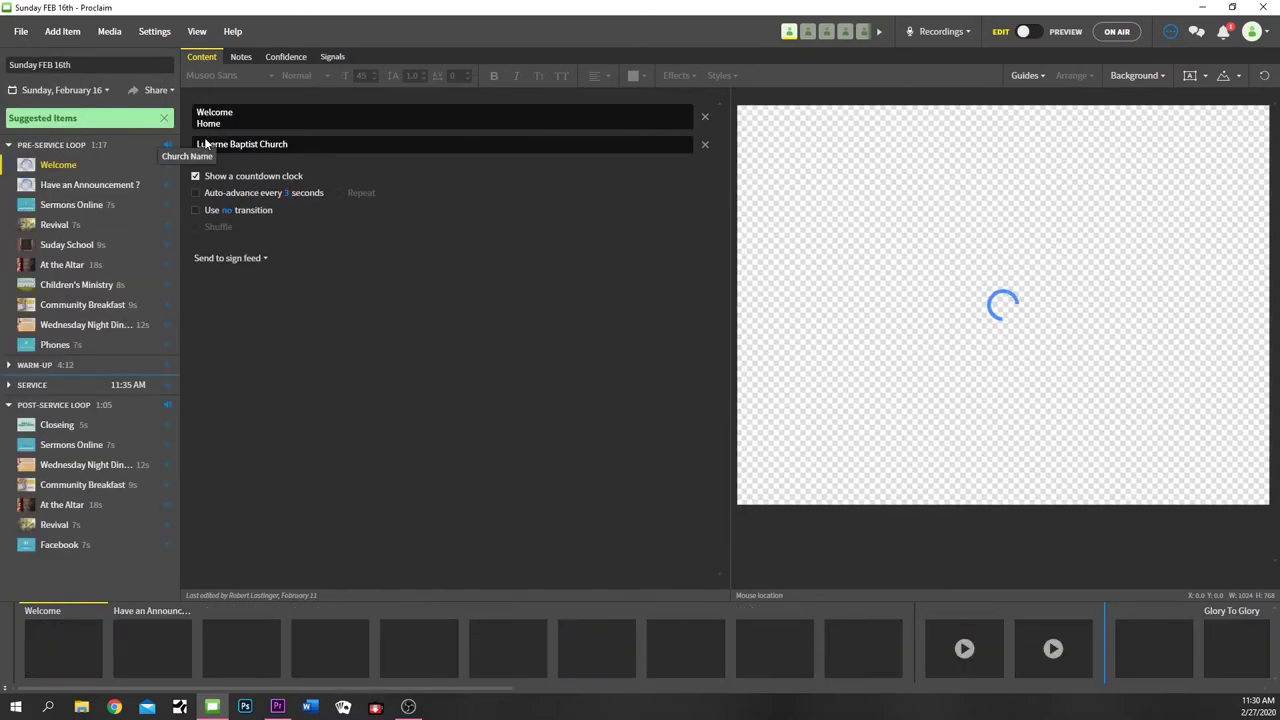
Collapse the pre-service loop and post-service loop sections in the order of service
left_click(8, 146)
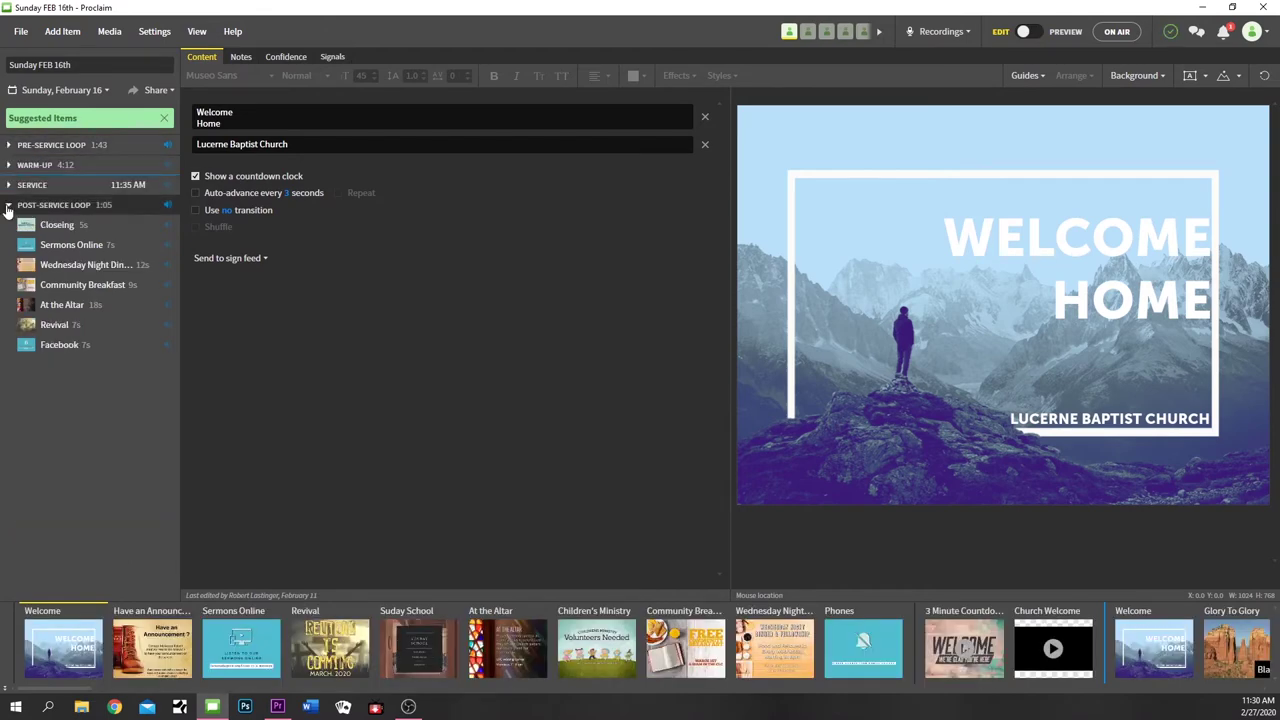
left_click(8, 205)
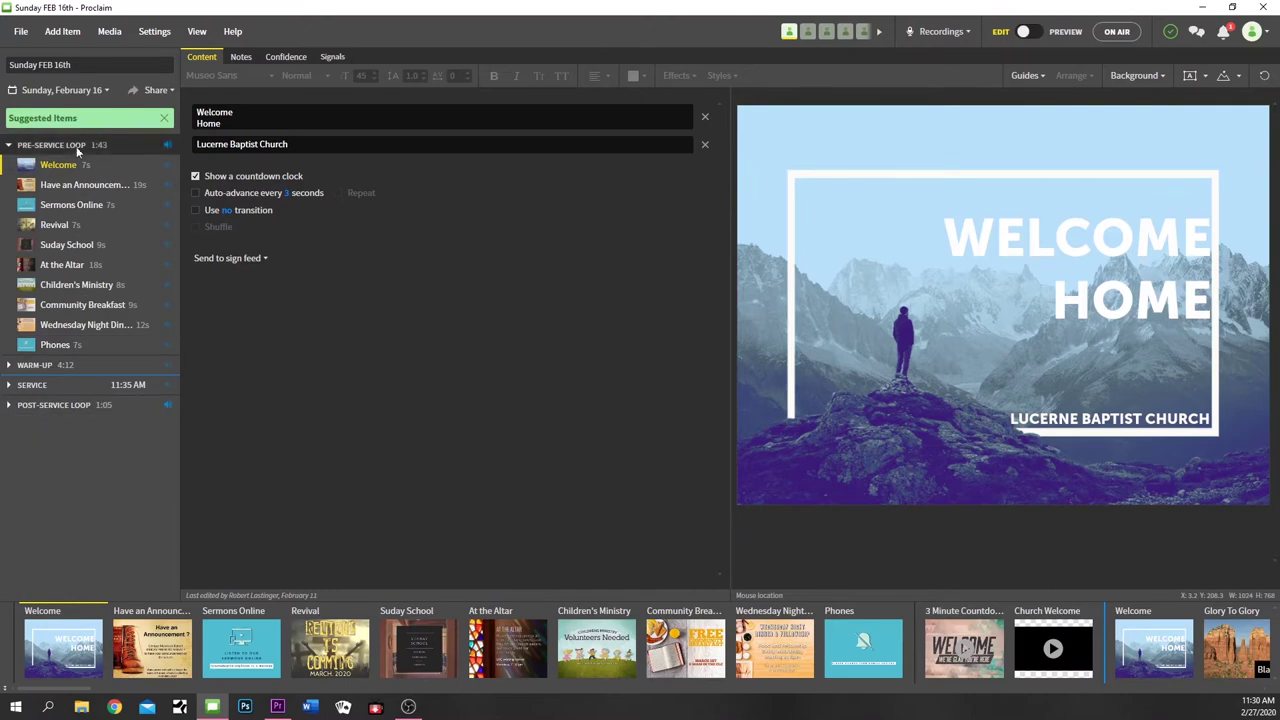
left_click(9, 145)
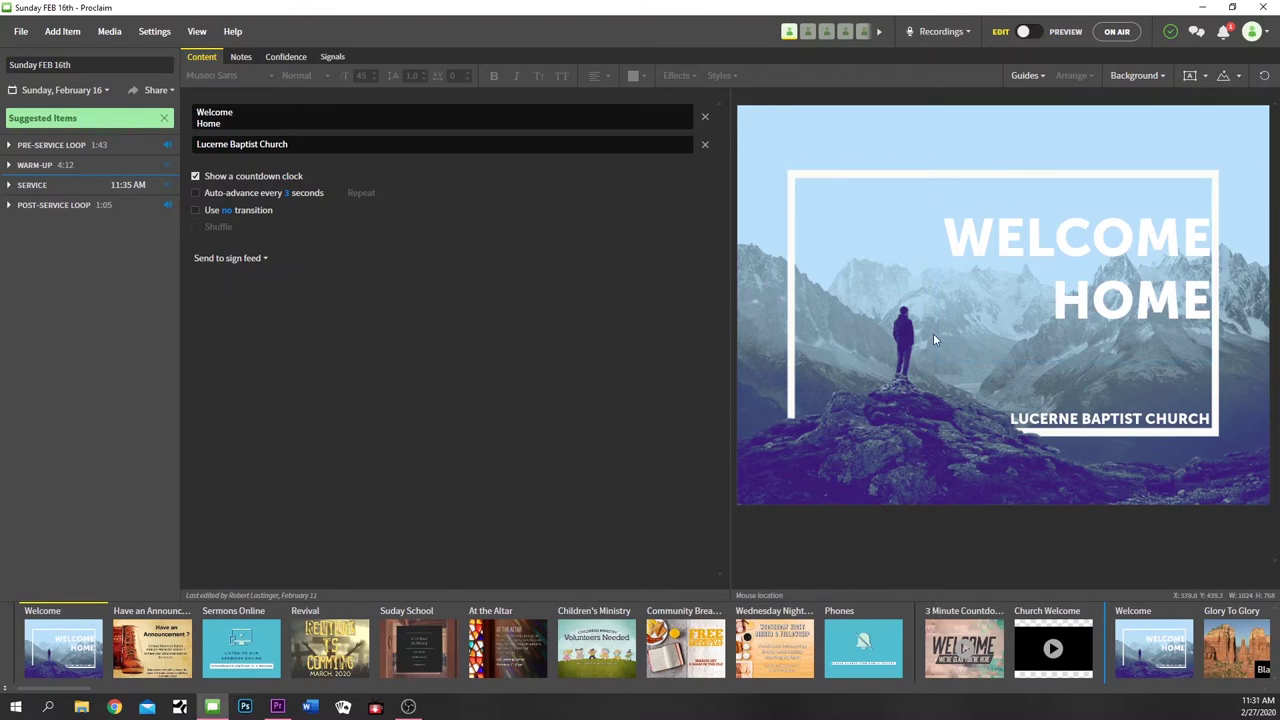
Try an extra word in the Welcome Home title, and add and remove a Facebook smart caption
left_click(311, 126)
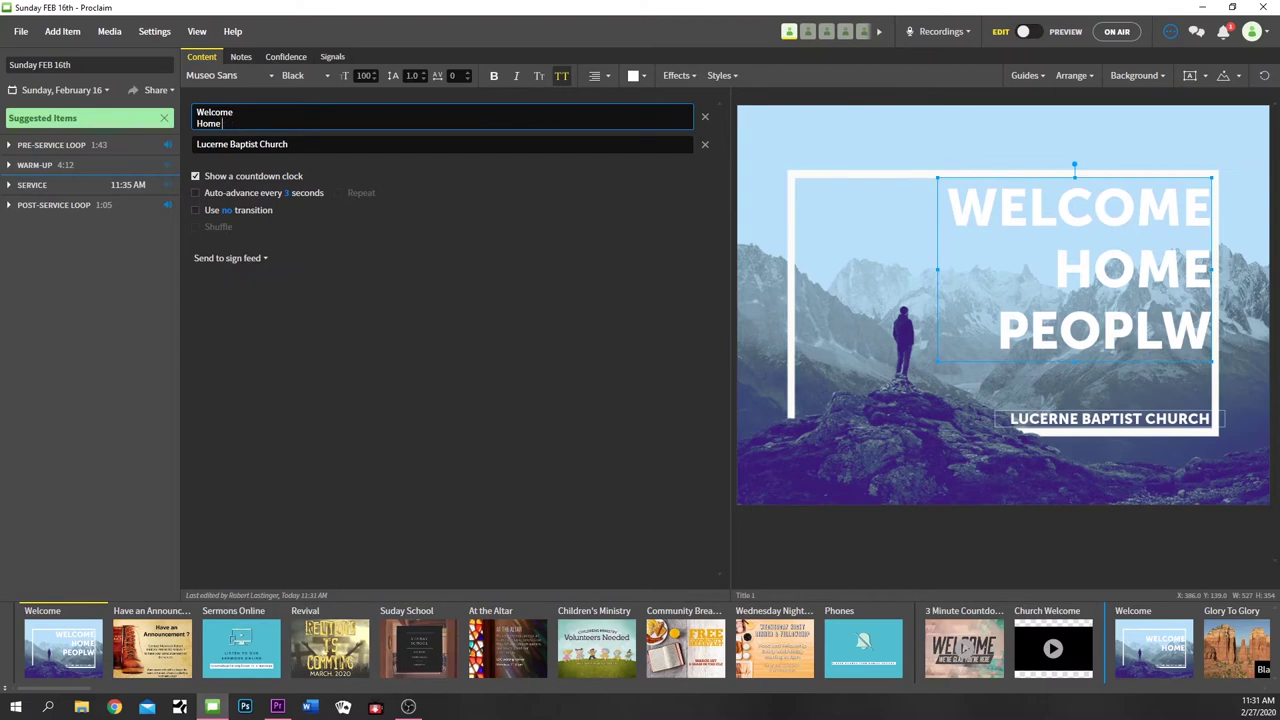
left_click(1205, 78)
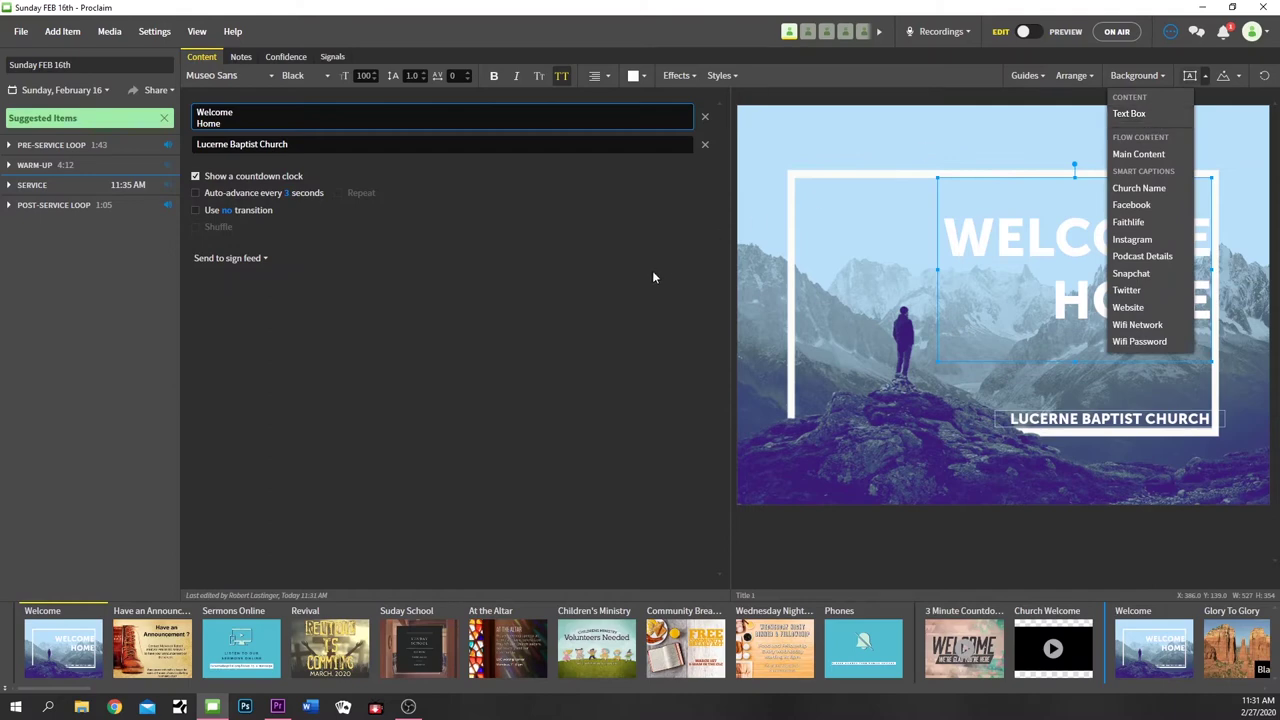
left_click(1146, 206)
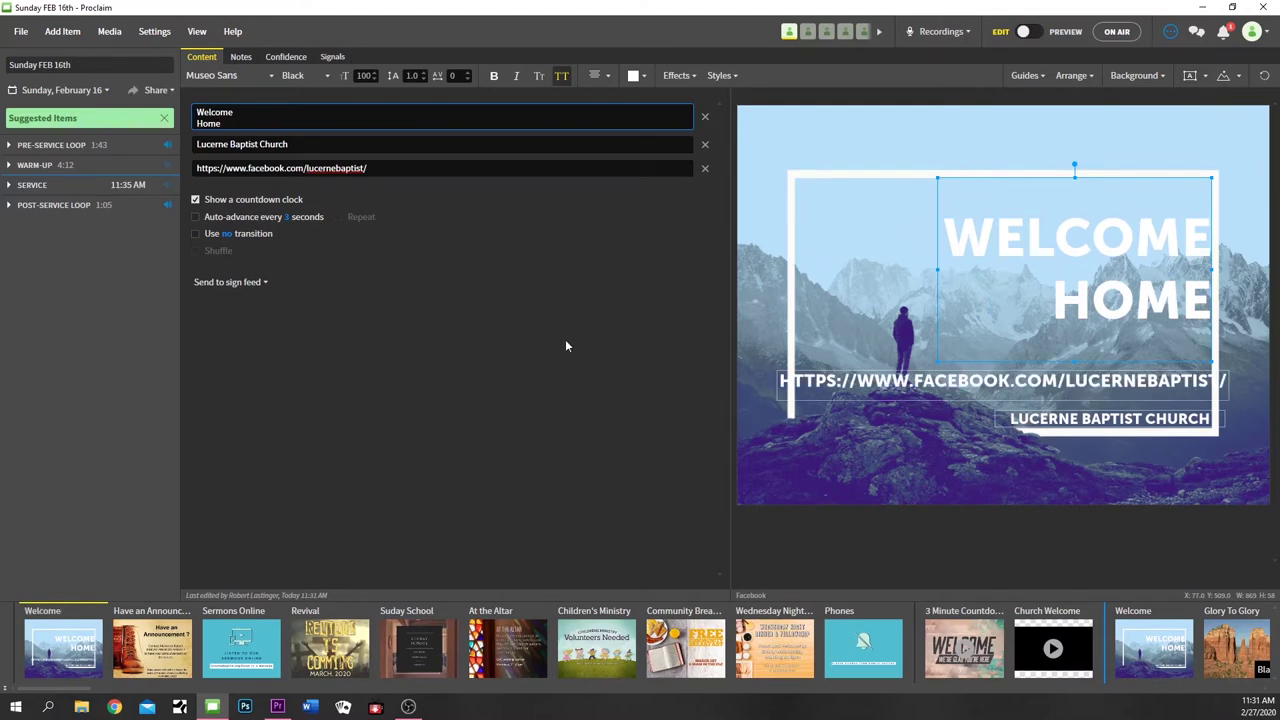
left_click(704, 168)
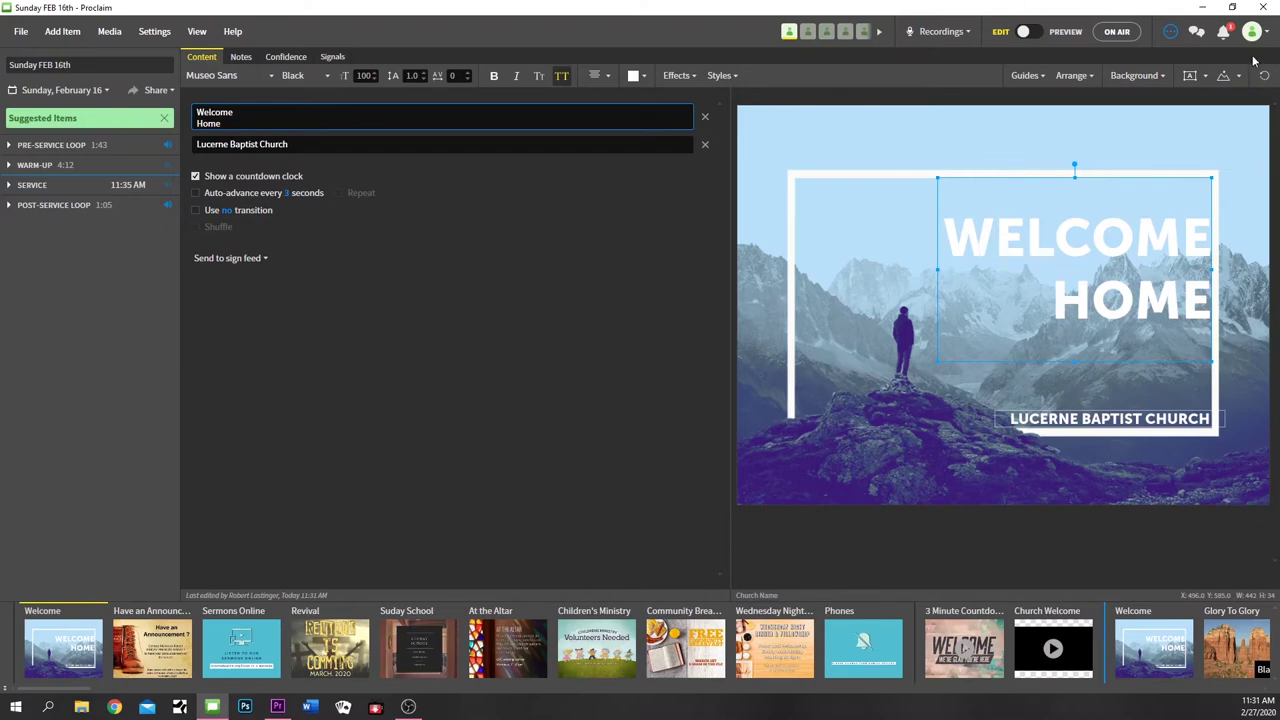
Try a Website smart caption on the Welcome slide and remove it
left_click(1203, 76)
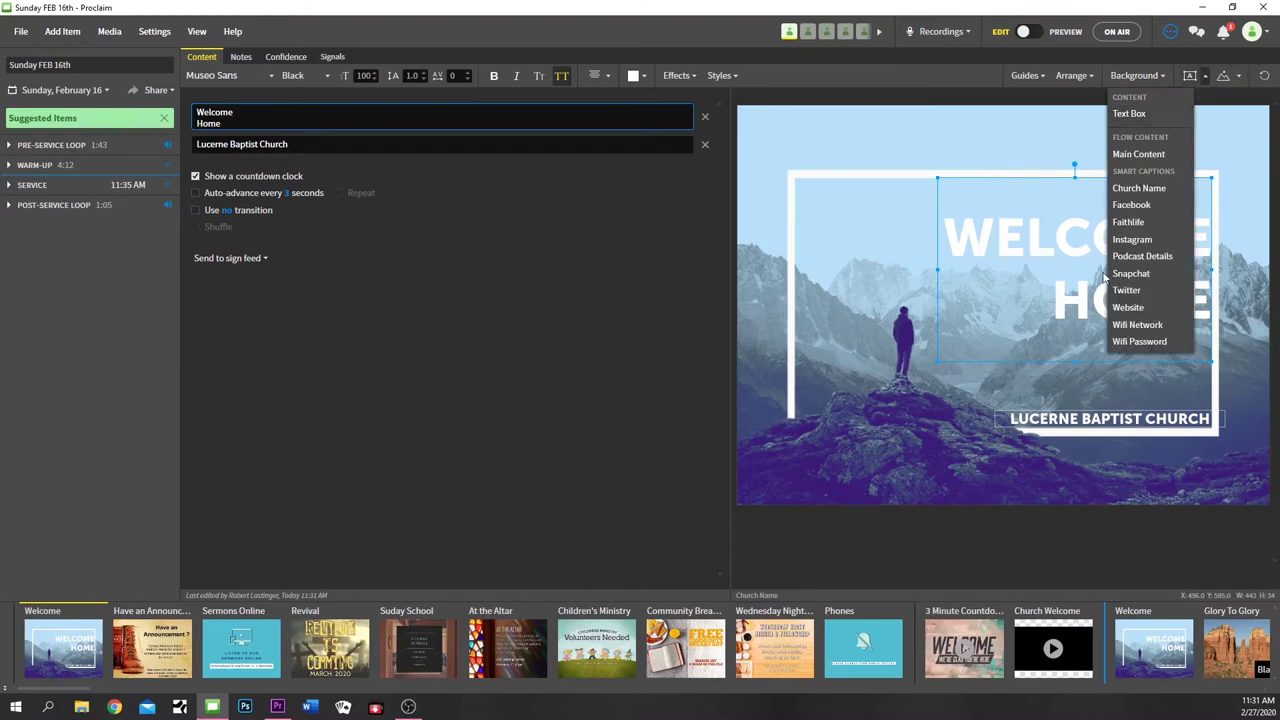
left_click(1128, 307)
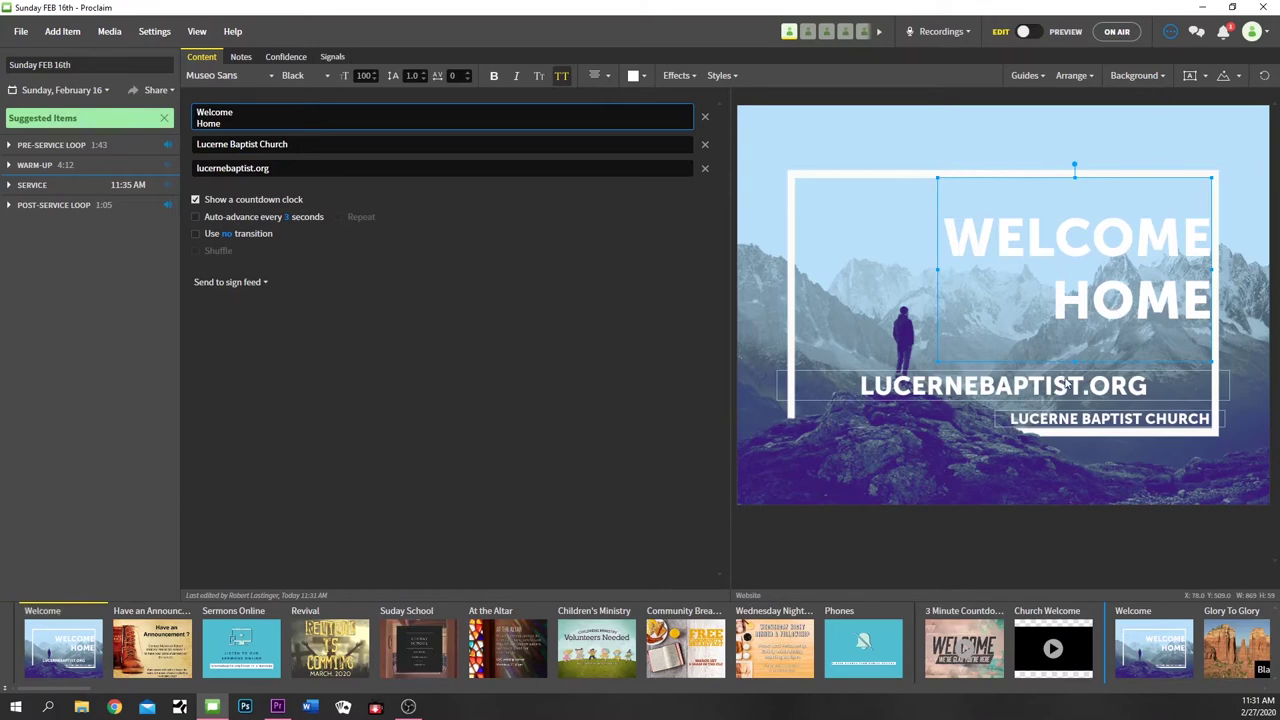
left_click(705, 168)
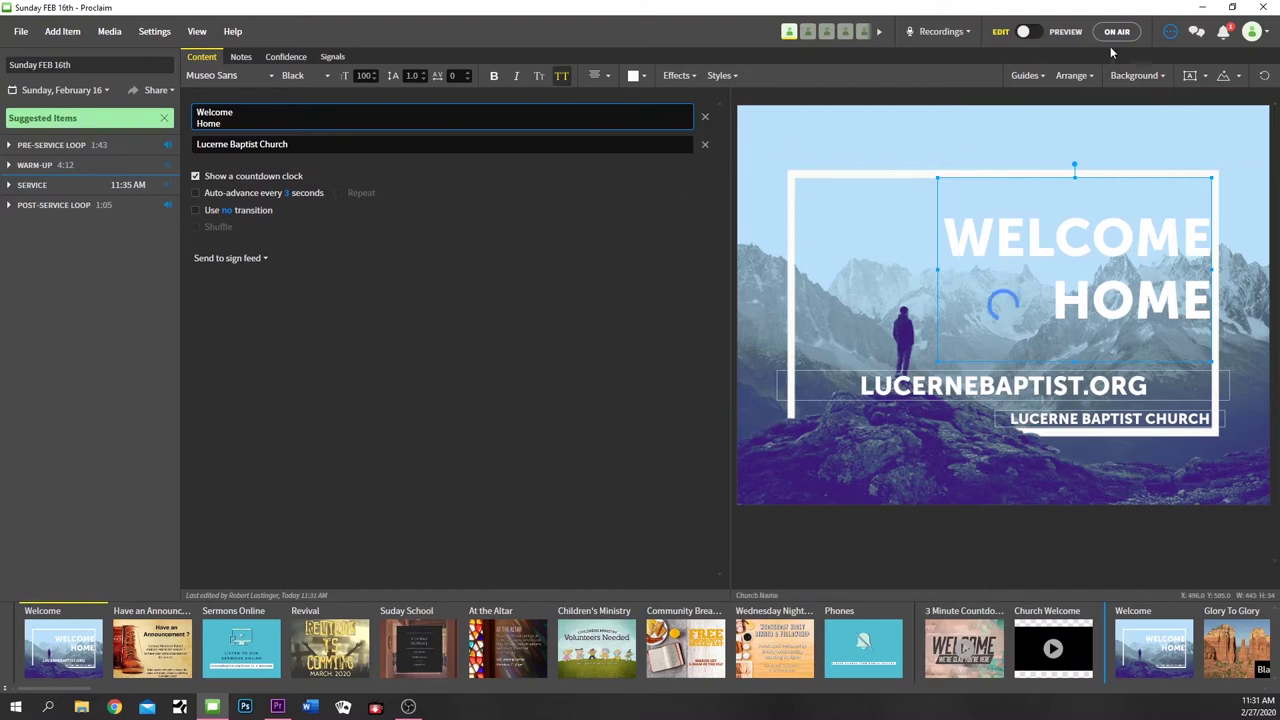
Try a plain text box and a Wifi Network smart caption on the Welcome slide, and remove both
left_click(1192, 76)
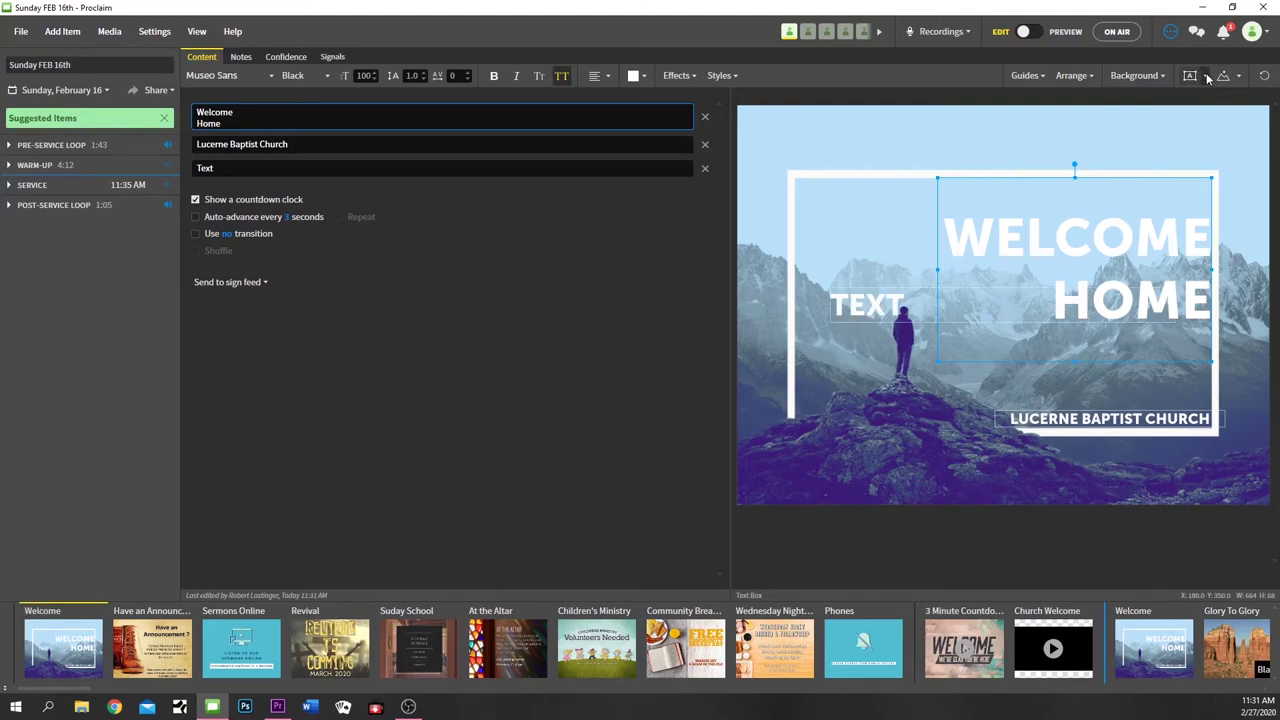
left_click(1206, 76)
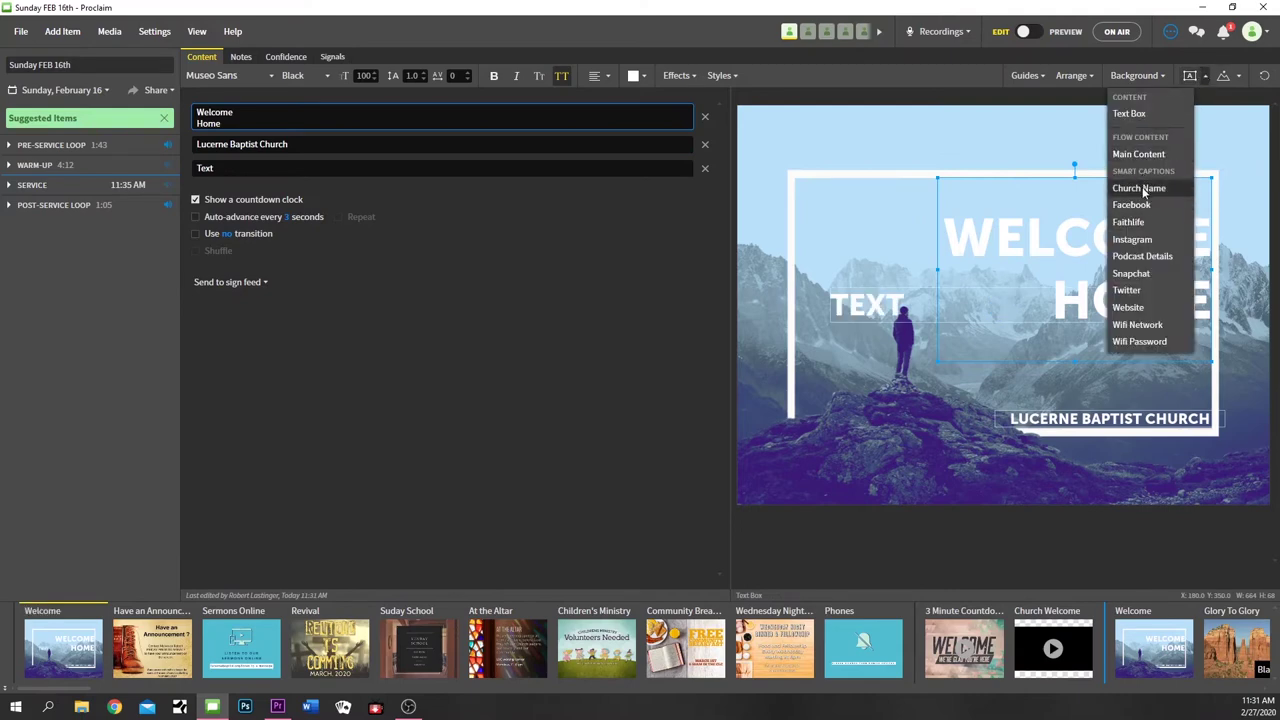
left_click(1136, 325)
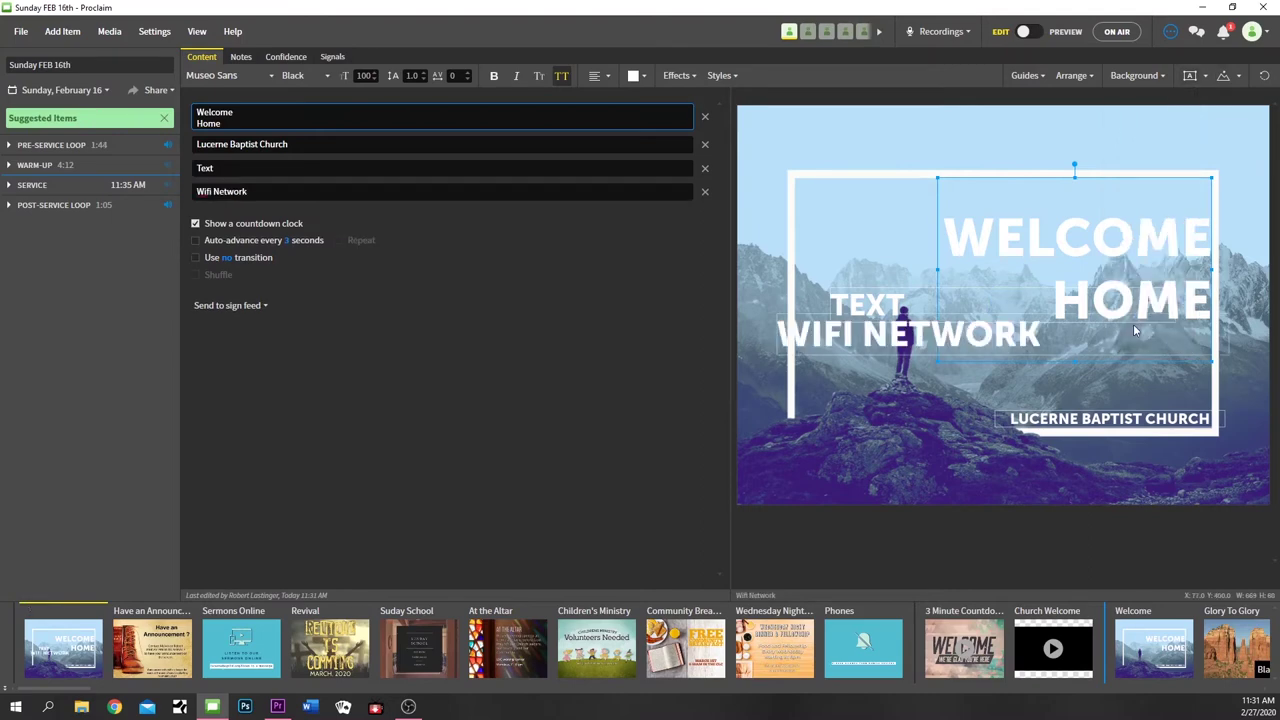
left_click(705, 192)
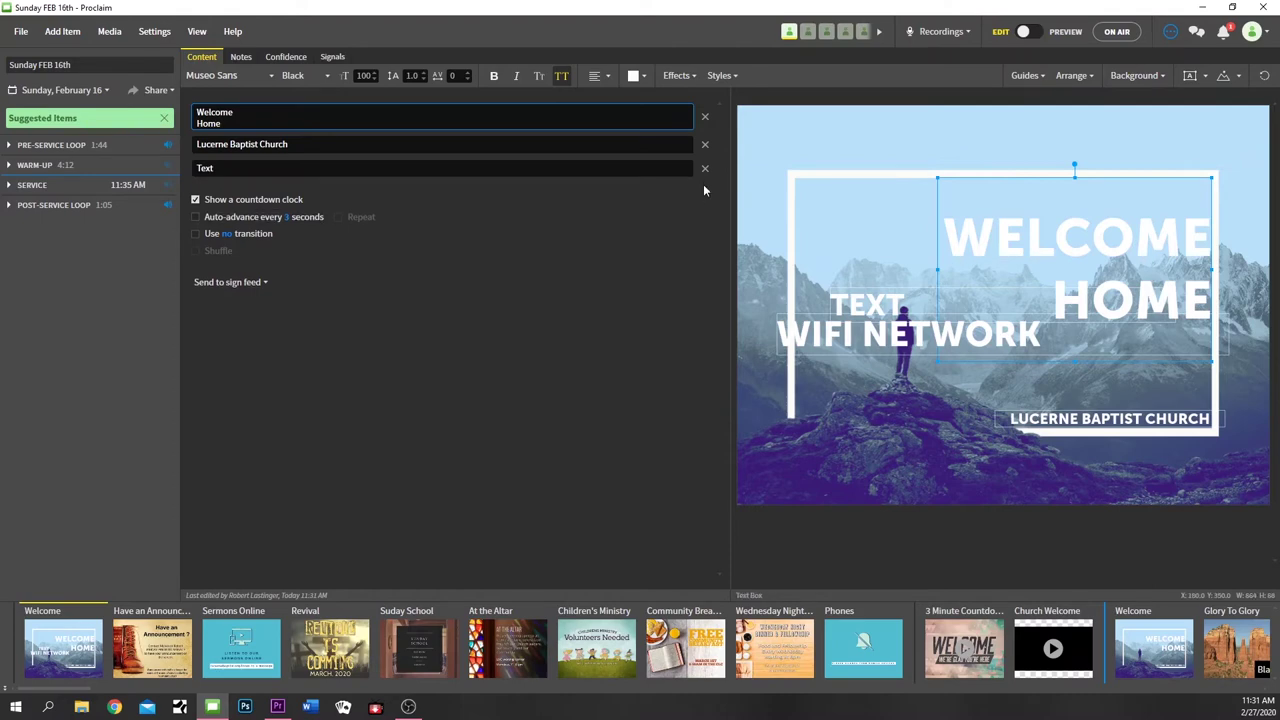
left_click(704, 169)
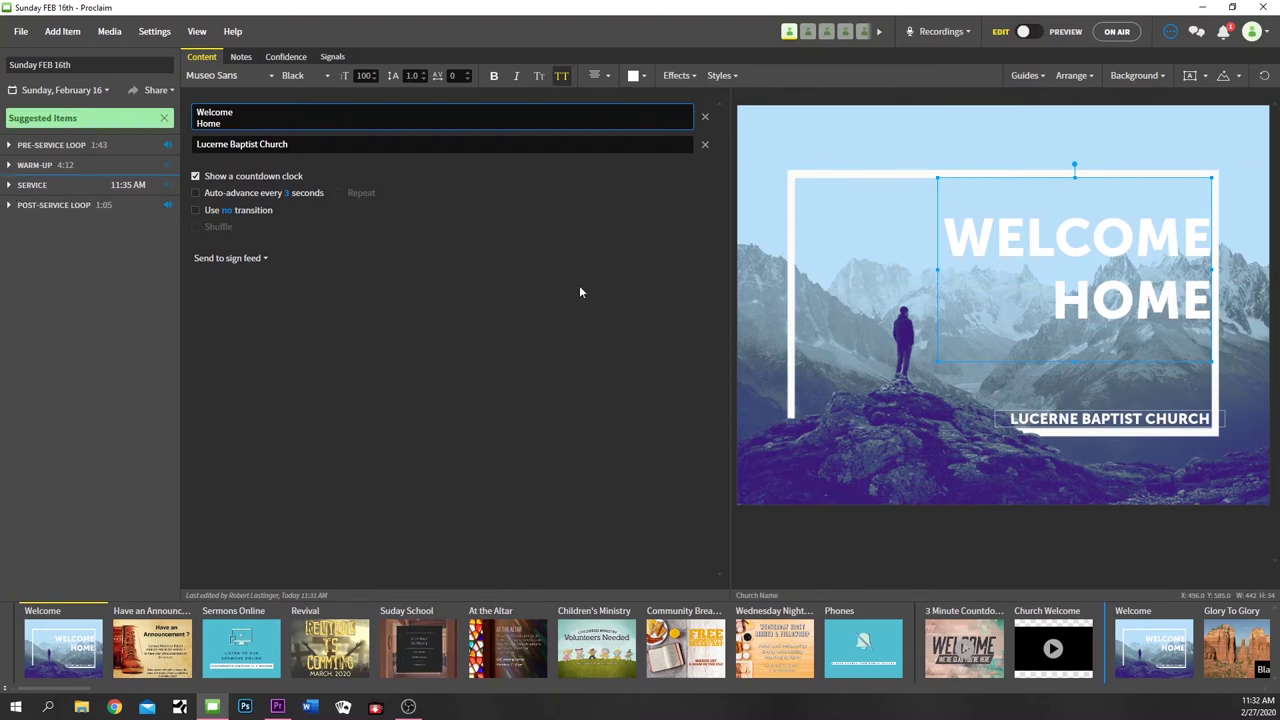
Go through the first pre-service loop items up to Revival and correct the last word of its title to COMING
left_click(8, 147)
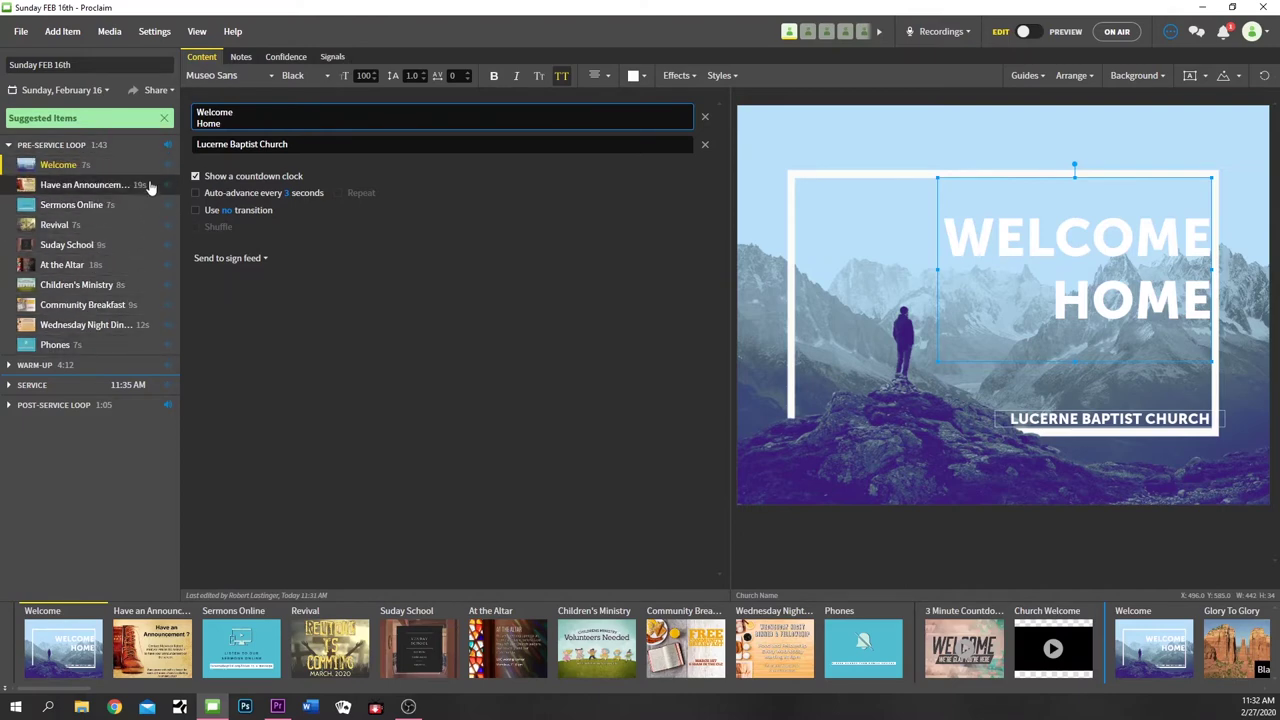
left_click(112, 186)
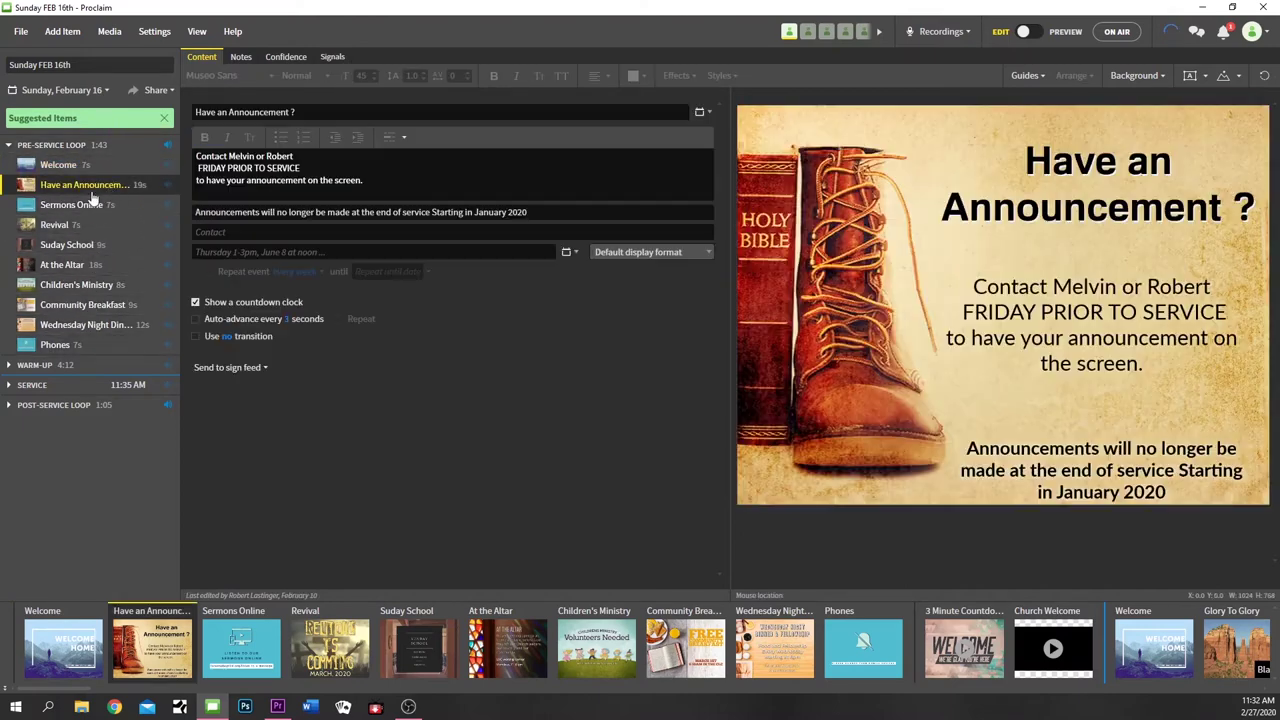
left_click(72, 207)
left_click(68, 225)
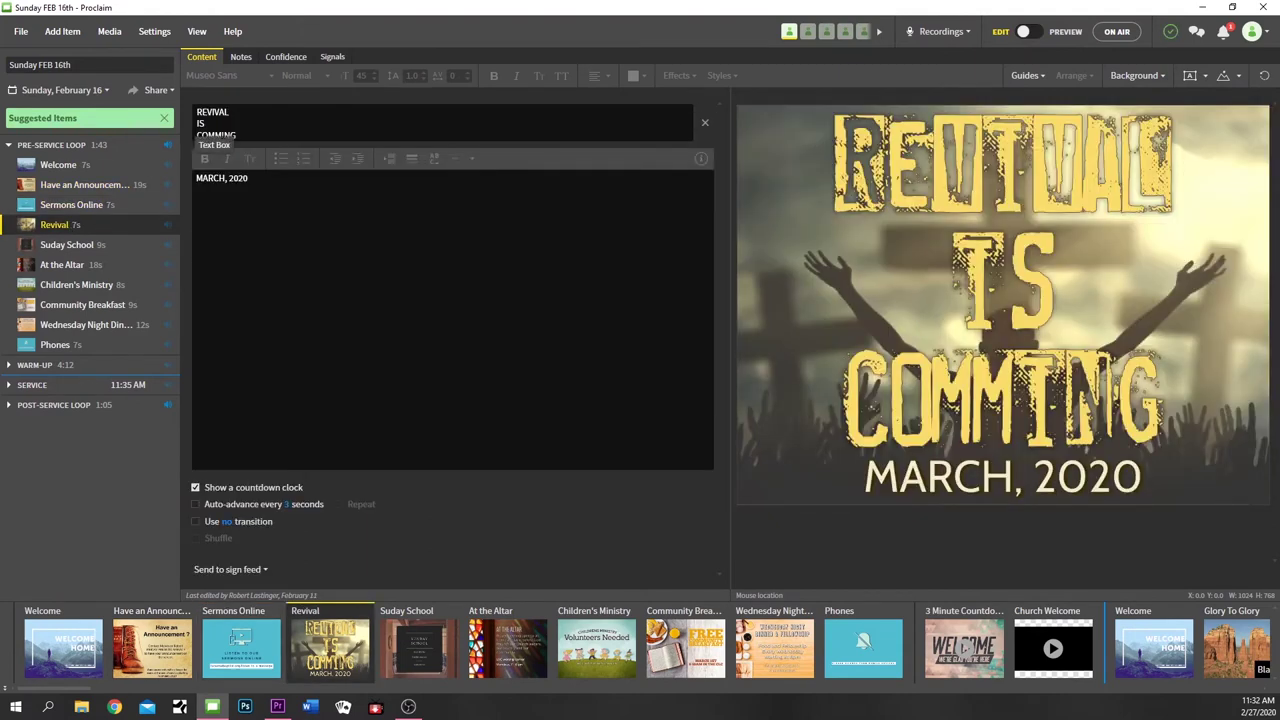
left_click(220, 135)
key("BackSpace")
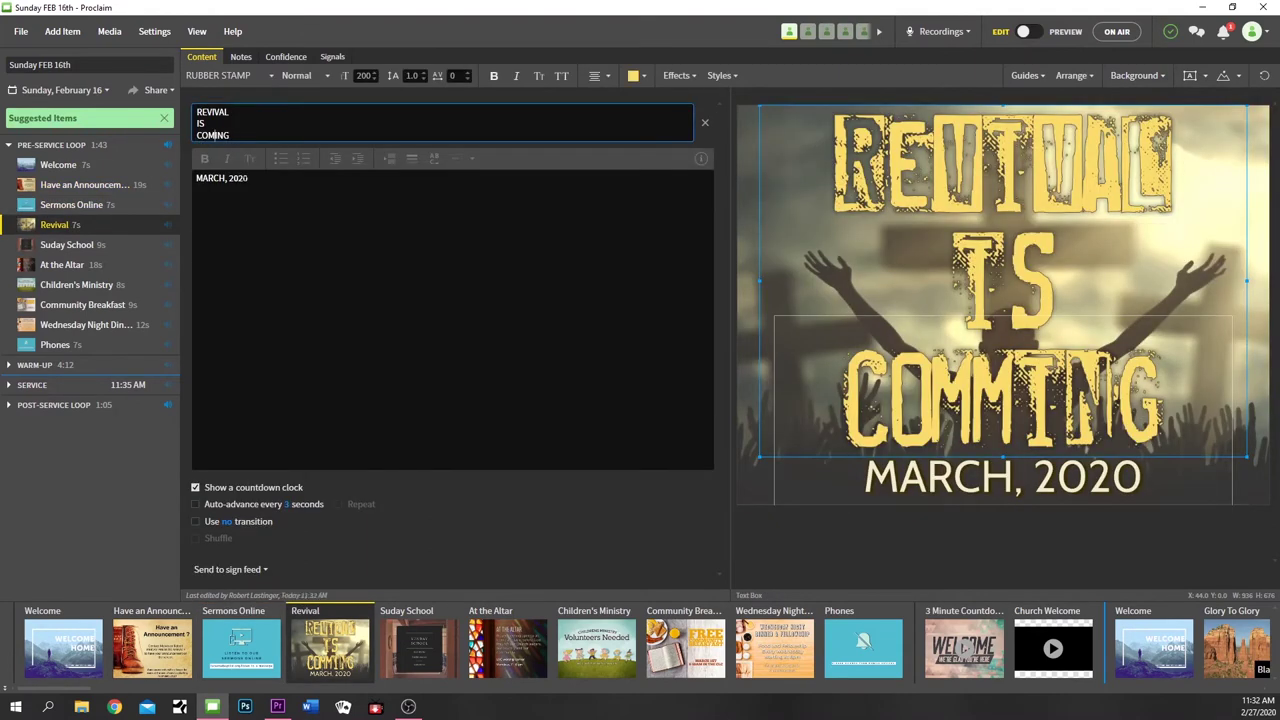
Review the remaining pre-service loop slides through Phones, and return to the Wednesday Night Dinner & Fellowship slide
left_click(63, 248)
left_click(63, 264)
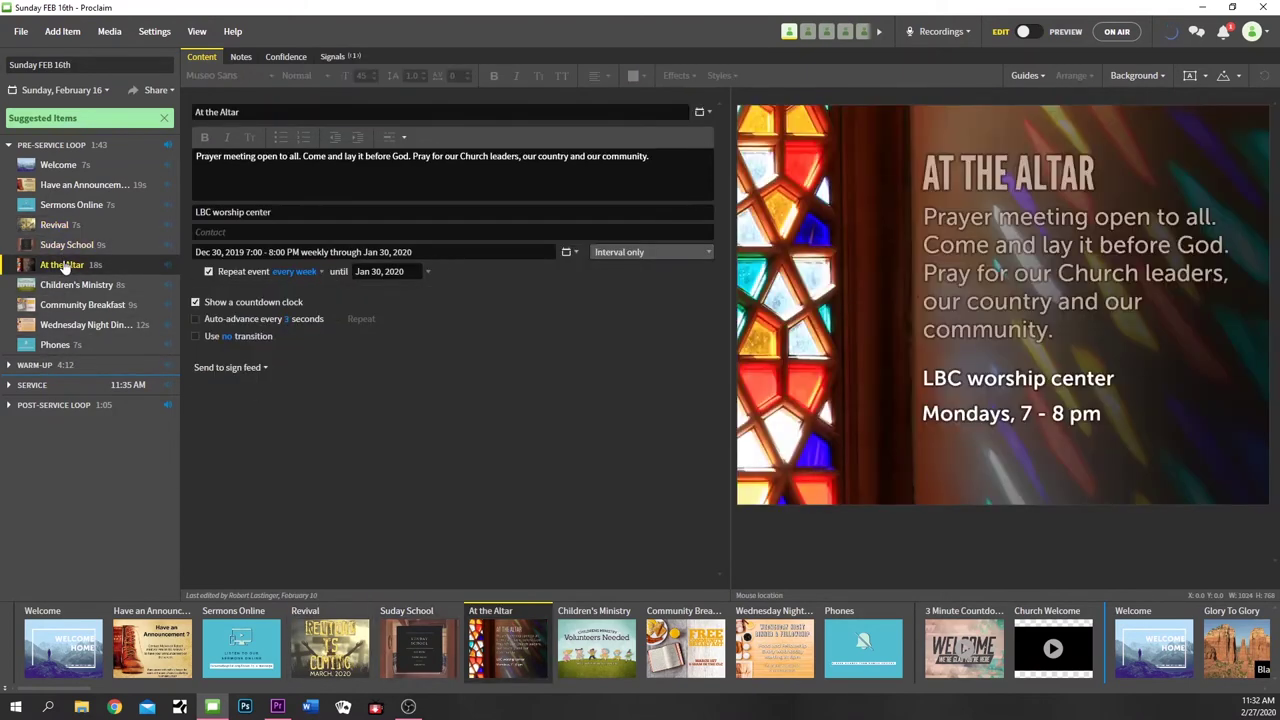
left_click(75, 287)
left_click(78, 305)
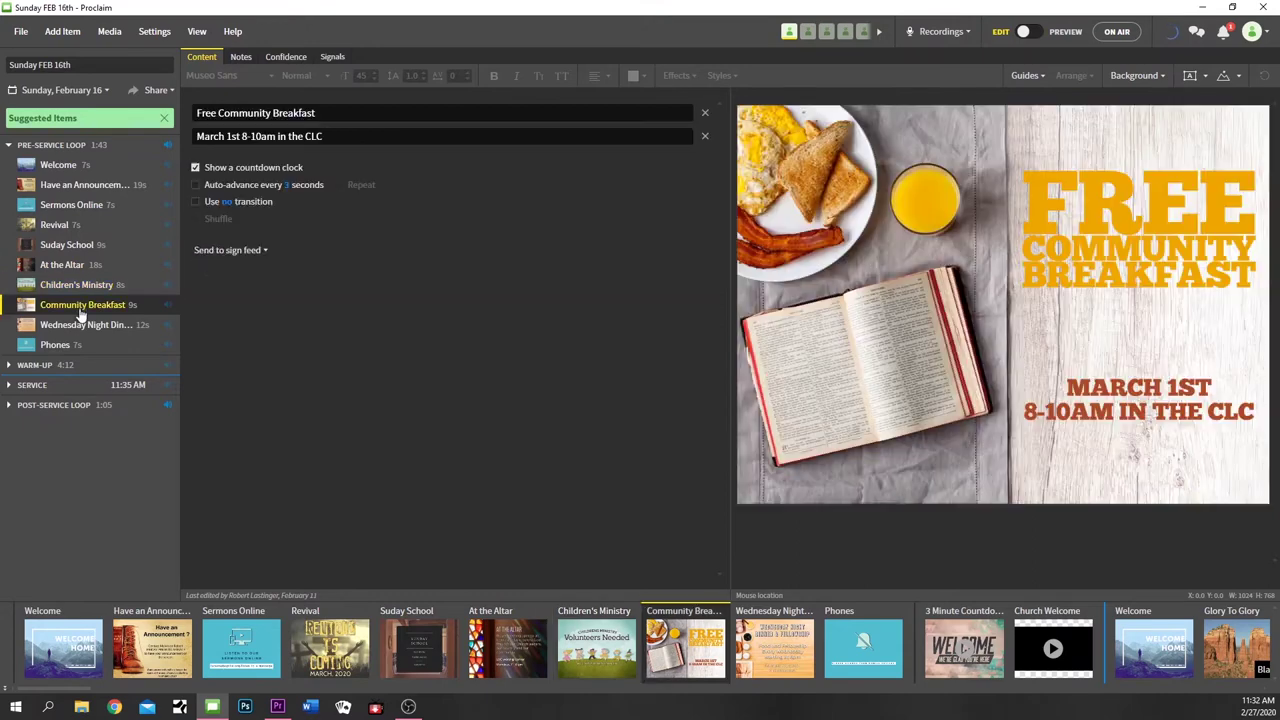
left_click(74, 334)
left_click(86, 345)
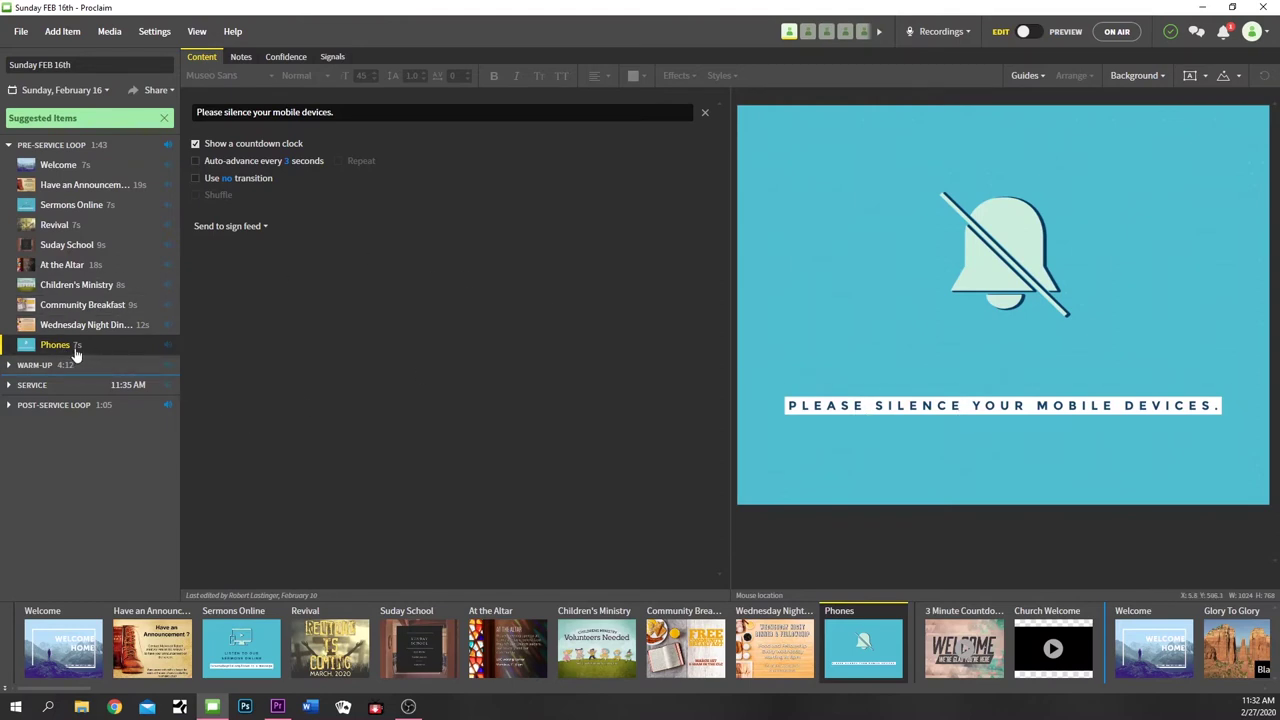
left_click(143, 331)
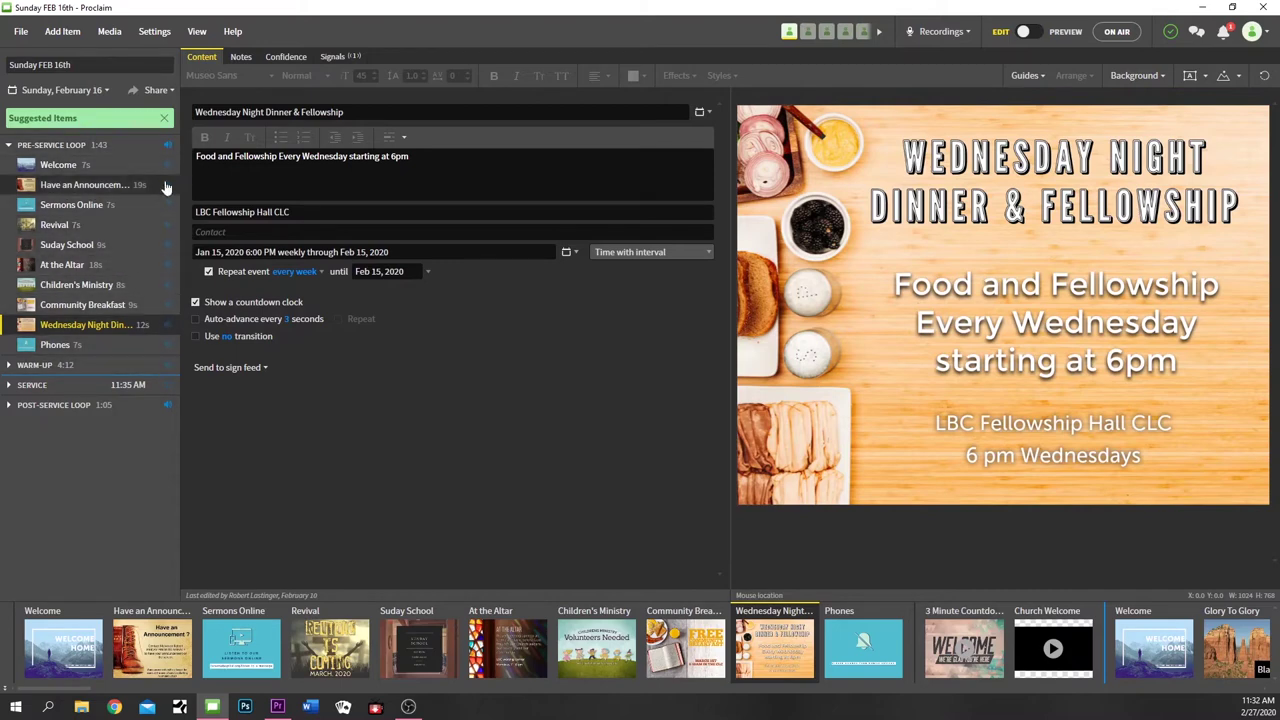
Add the tracks Glory to Glory, As You Find Me, Jesus Culture - Freedom, Good Grace and Holy Roar to the pre-service loop's audio playlist
left_click(168, 146)
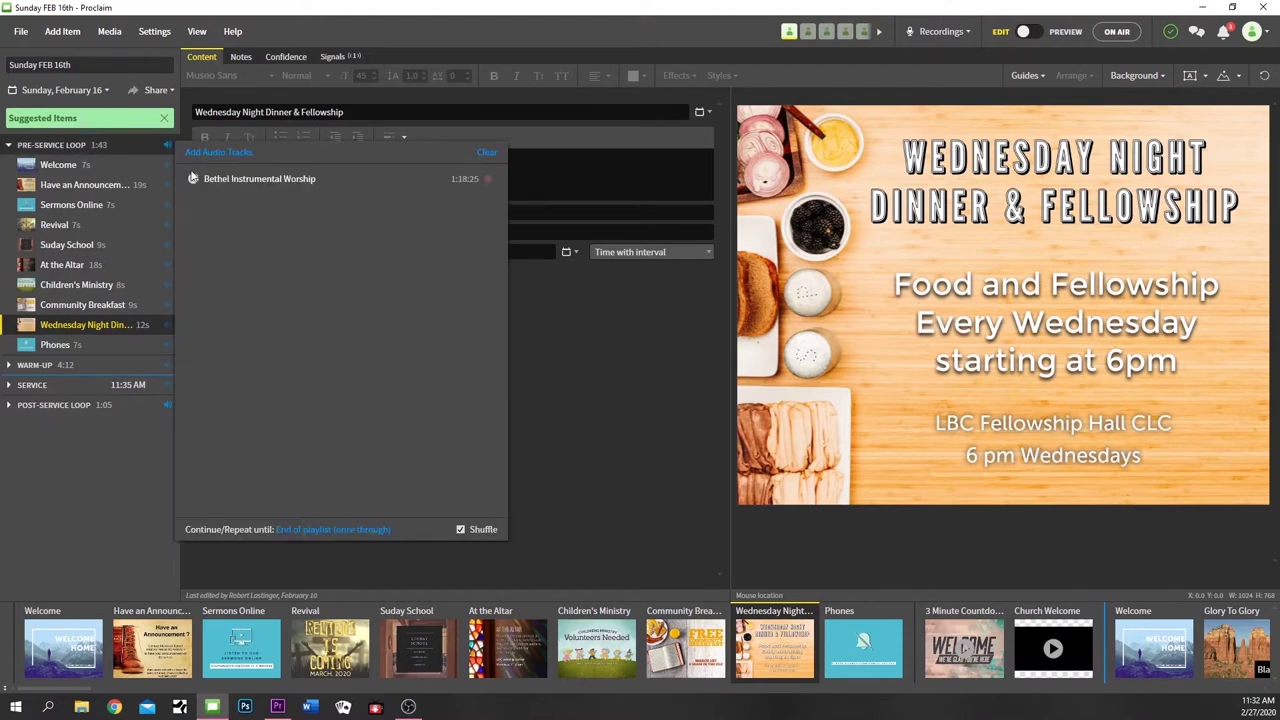
left_click(236, 155)
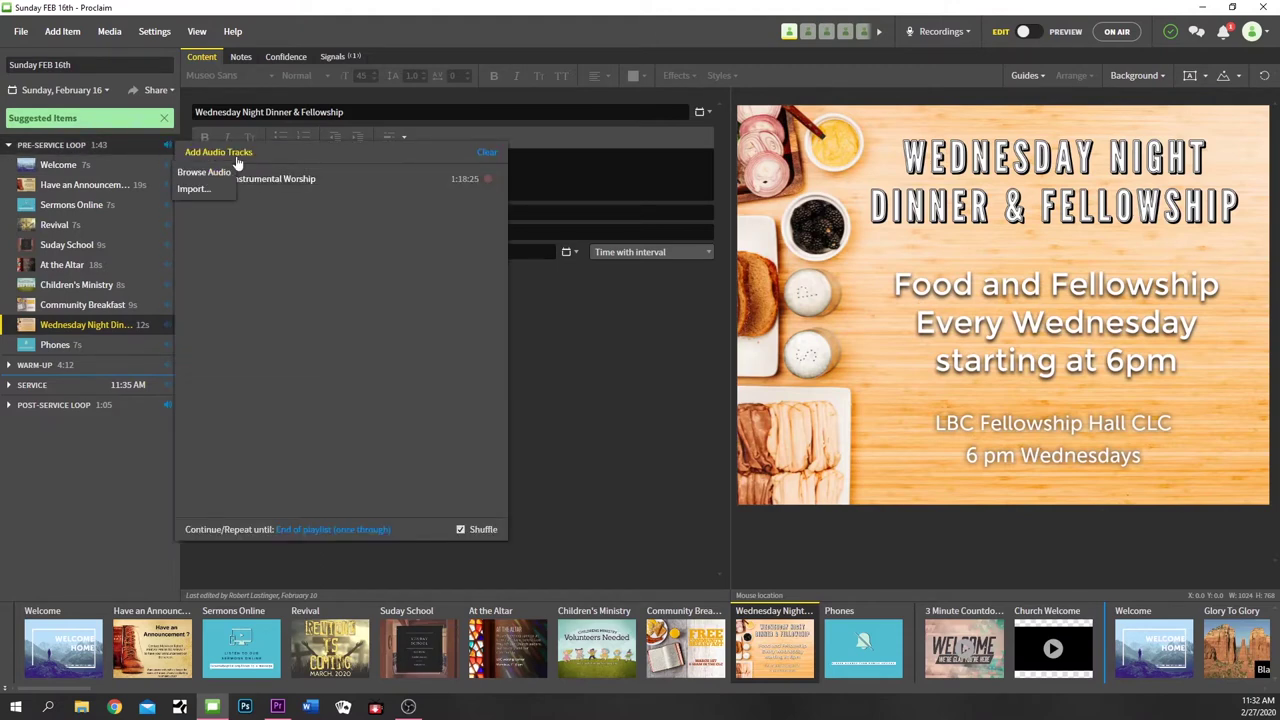
left_click(220, 173)
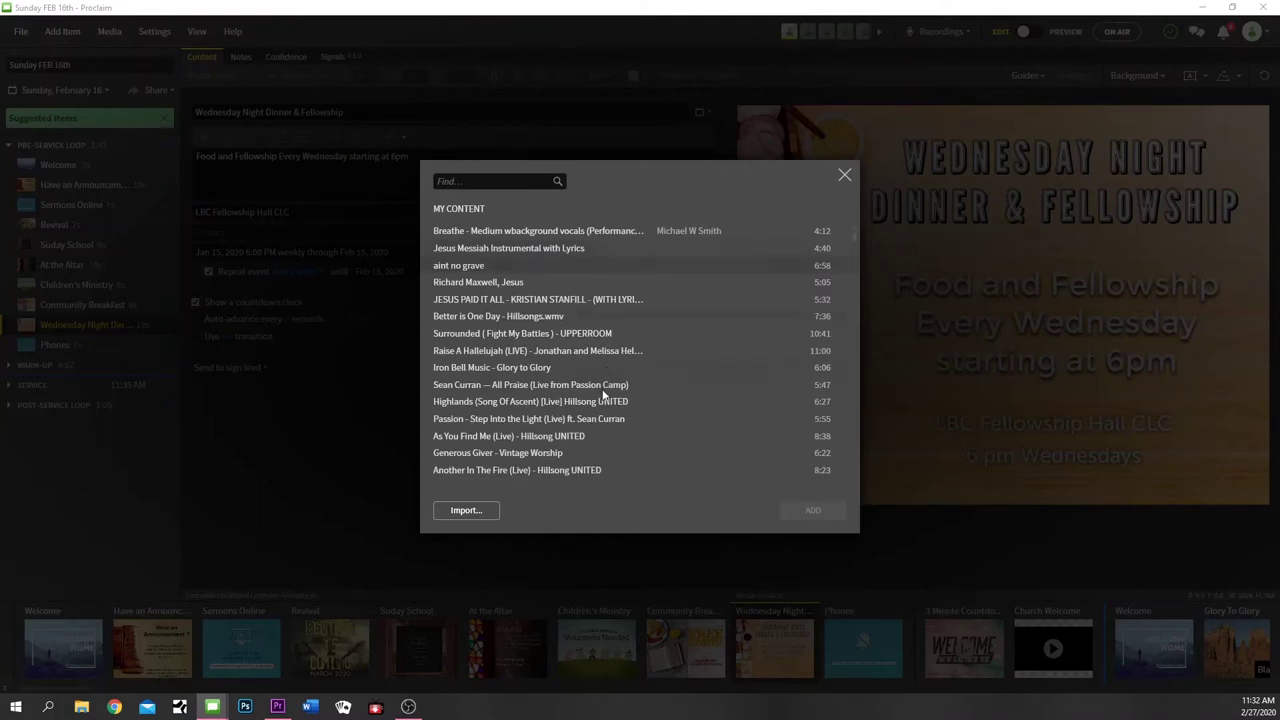
scroll(602, 392, "down", 5)
scroll(603, 394, "up", 1)
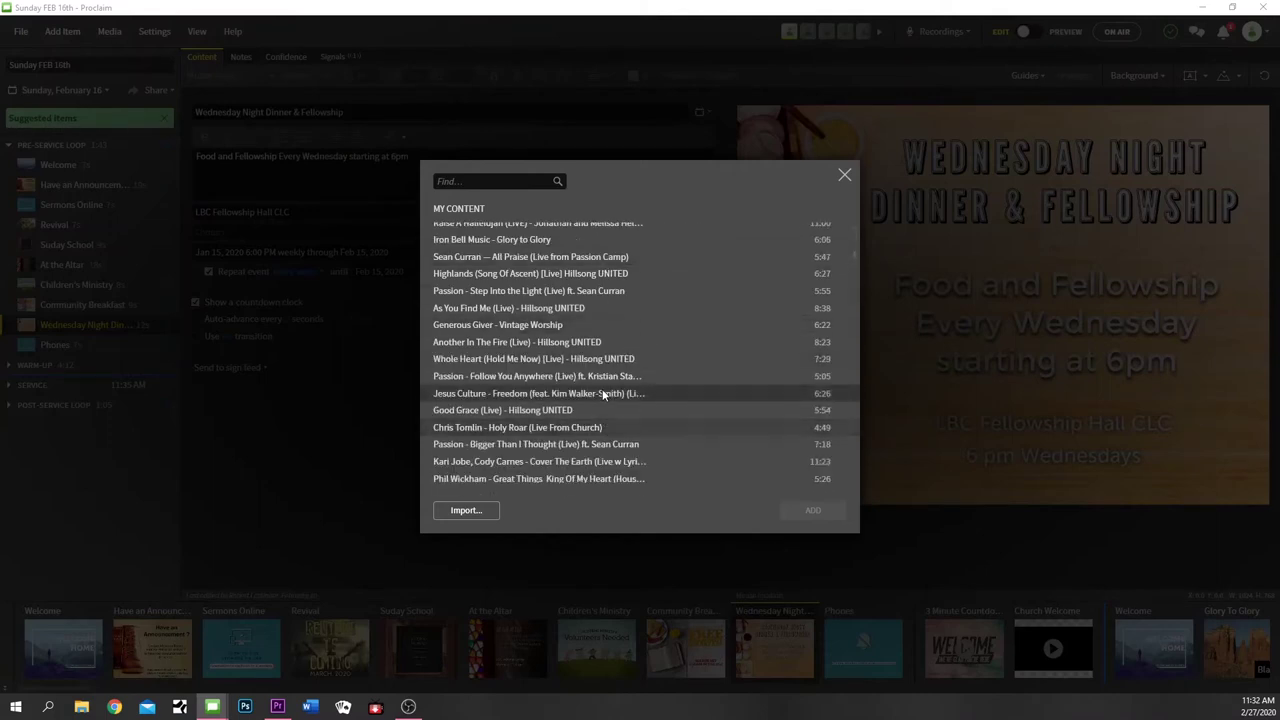
left_click(536, 240)
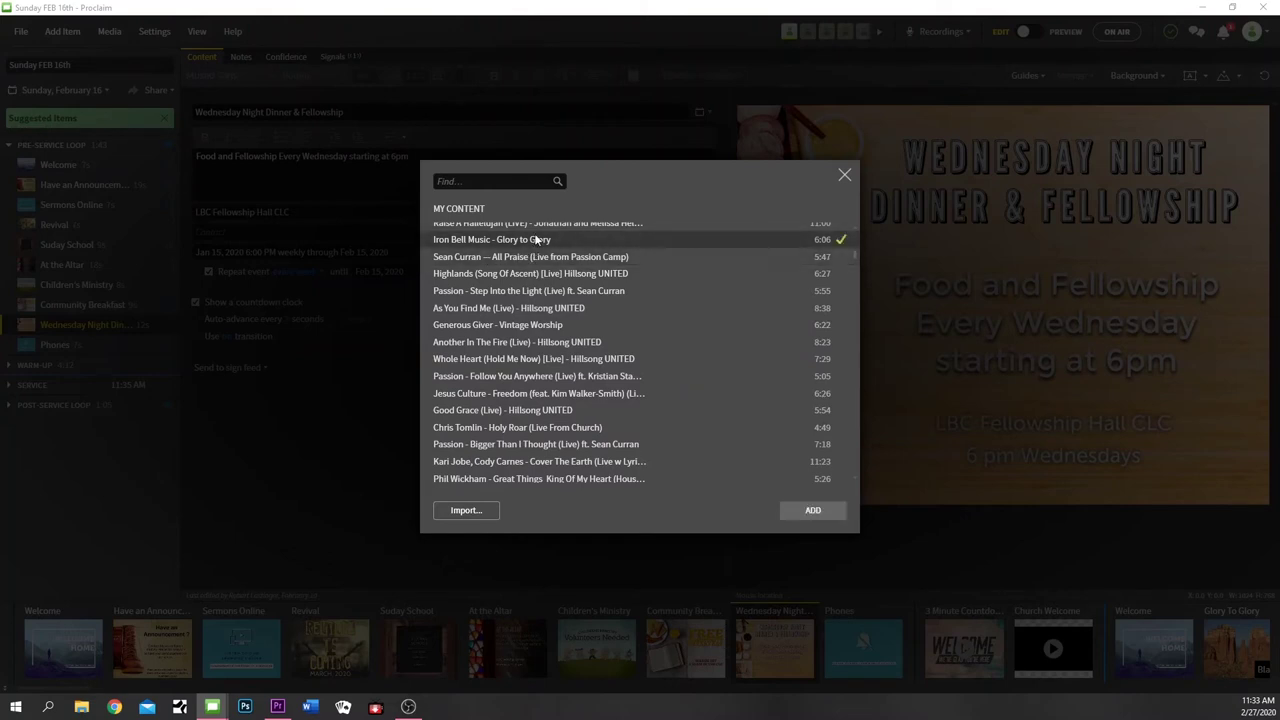
left_click(519, 308)
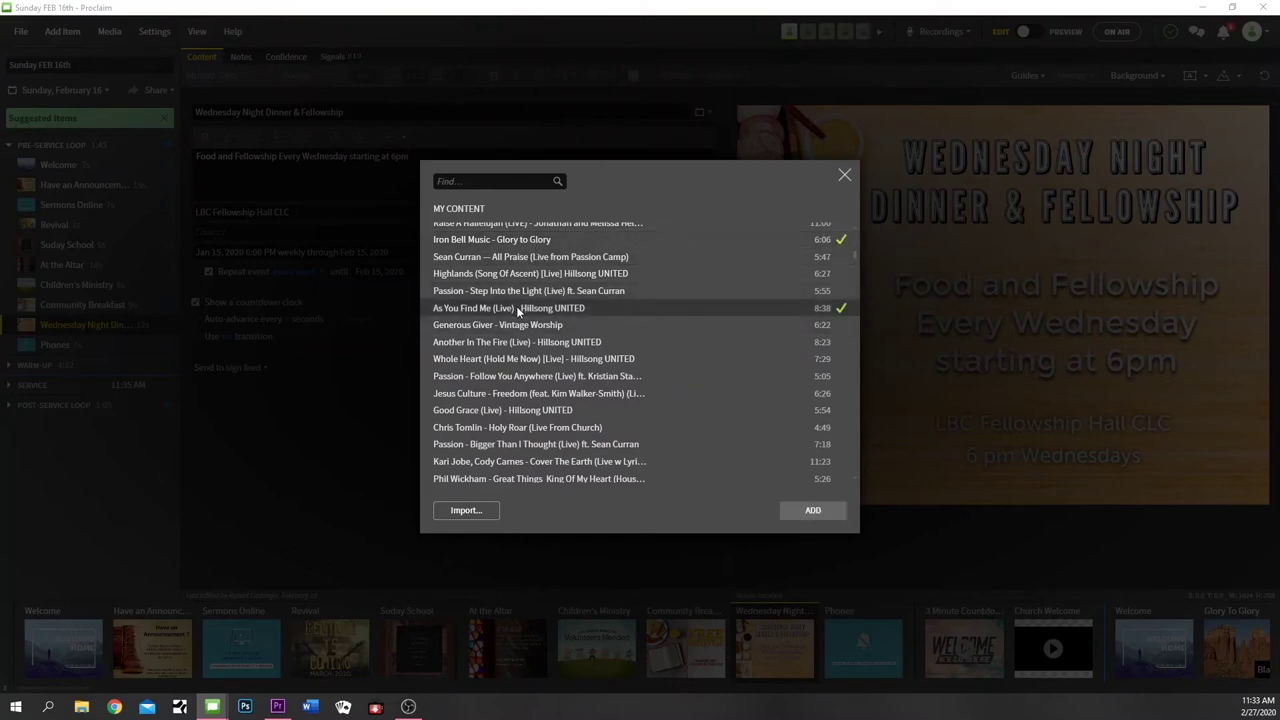
left_click(528, 391)
left_click(526, 411)
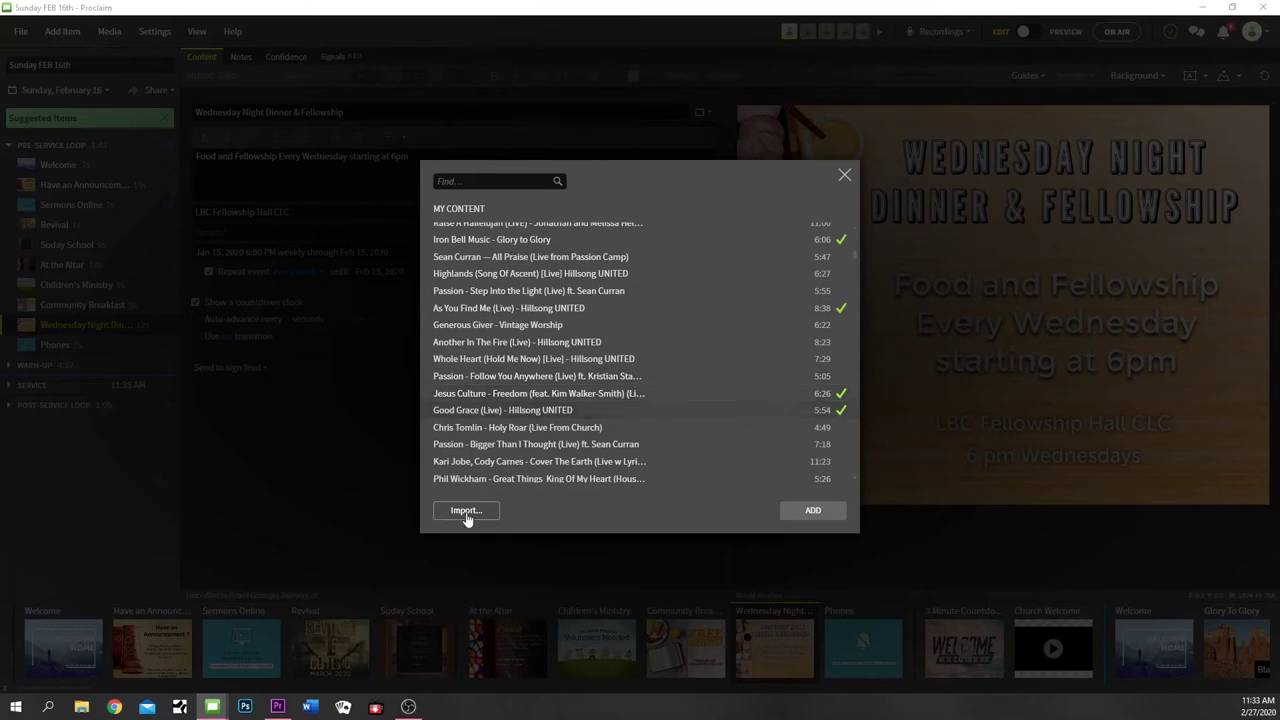
left_click(513, 429)
left_click(788, 521)
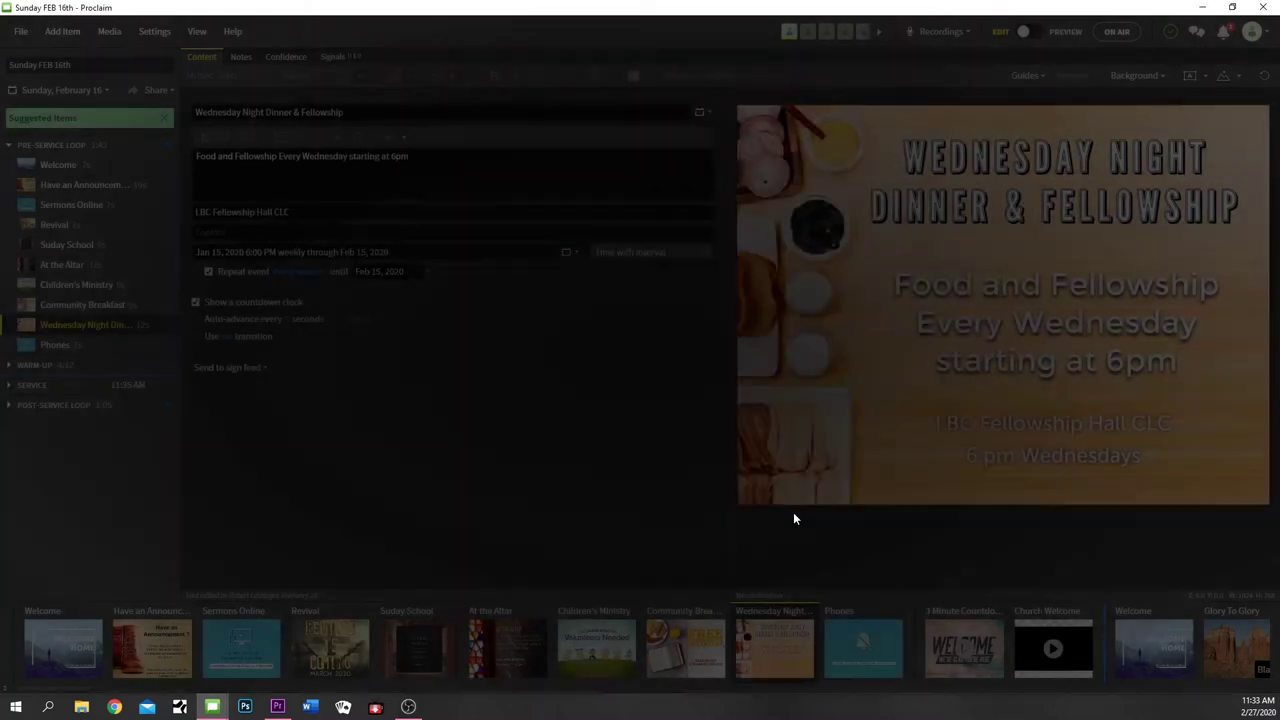
Move Good Grace (Live) above Glory to Glory in the pre-service loop playlist and remove Bethel Instrumental Worship
left_click(167, 149)
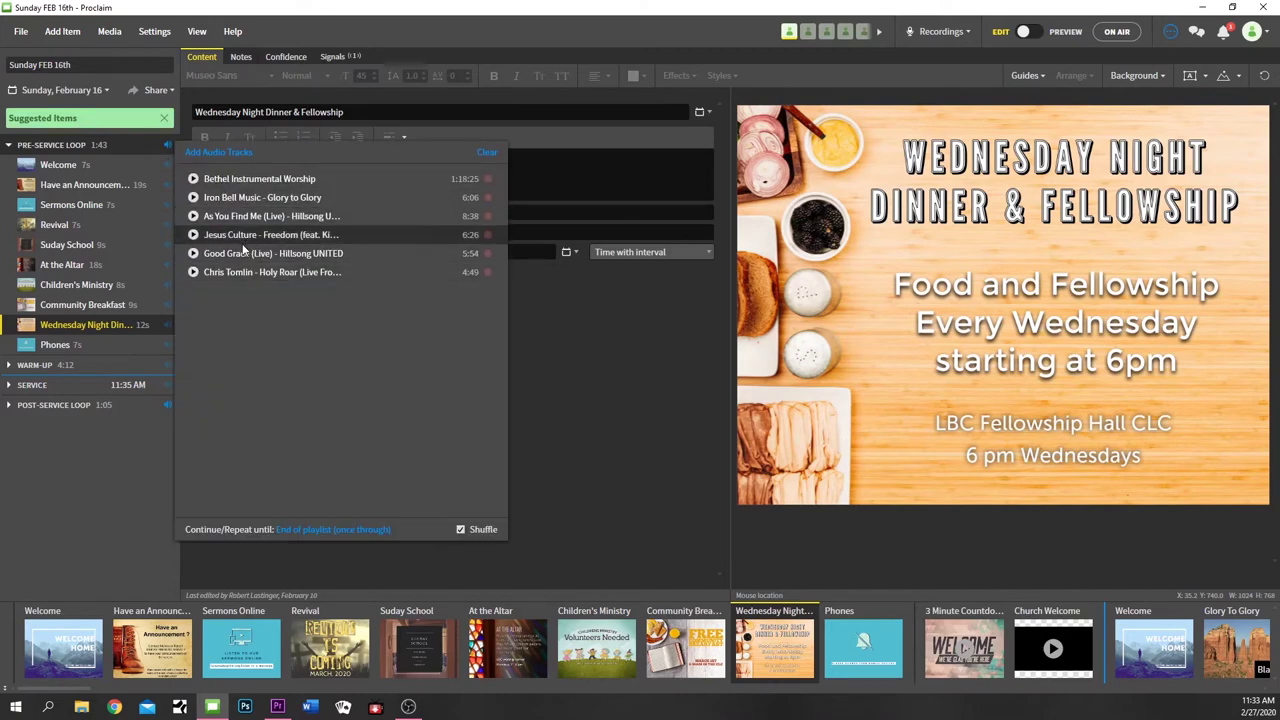
left_click_drag(239, 252, 240, 197)
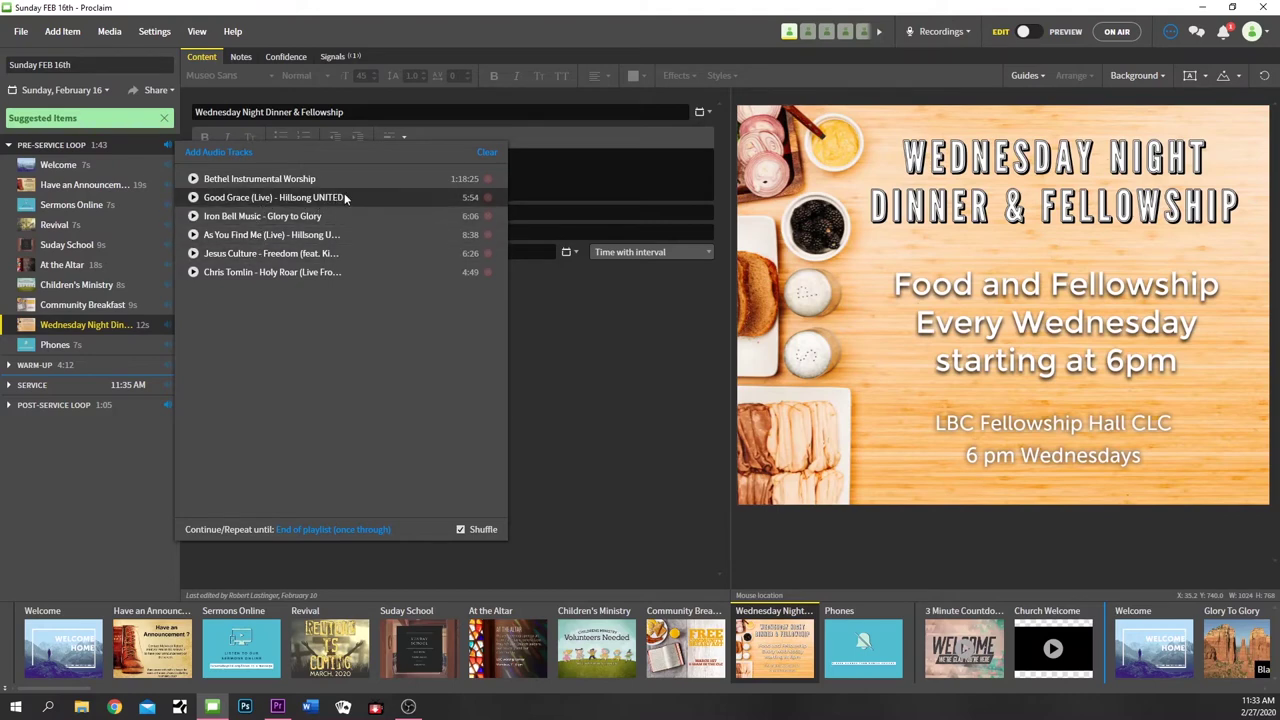
left_click(487, 180)
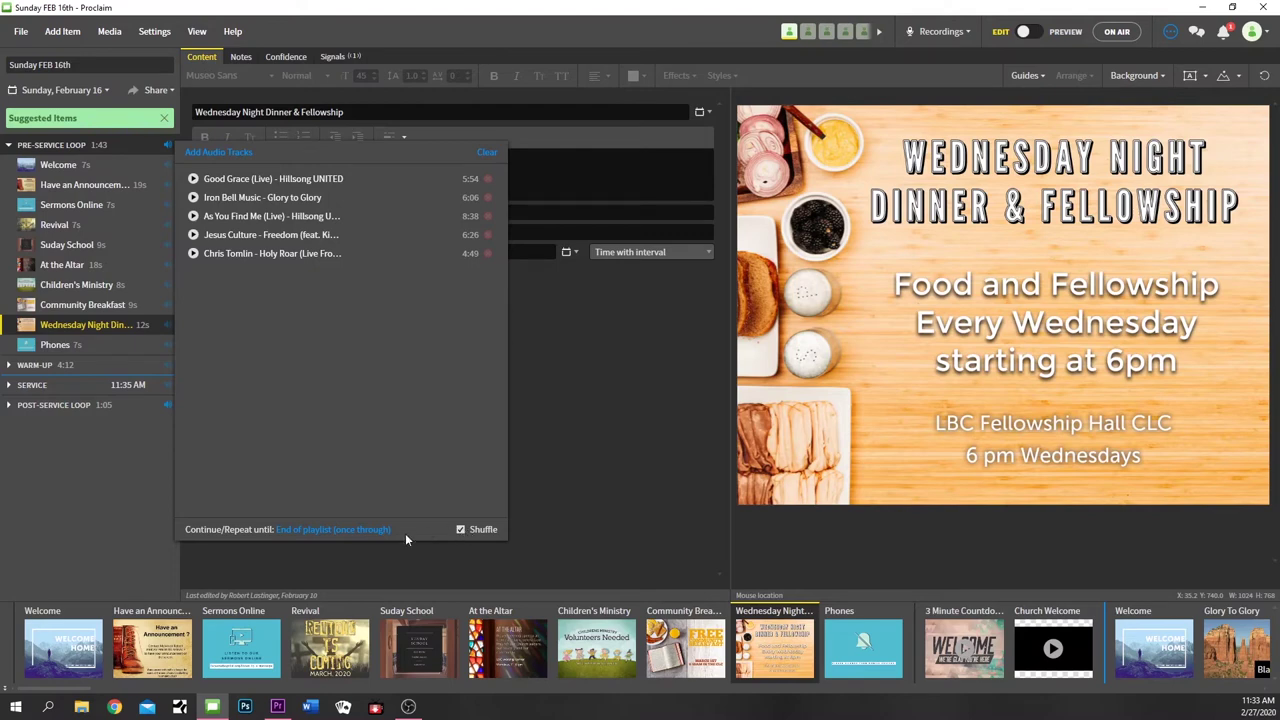
Examine the options for how long the pre-service loop playlist continues or repeats, and close the playlist
left_click(318, 531)
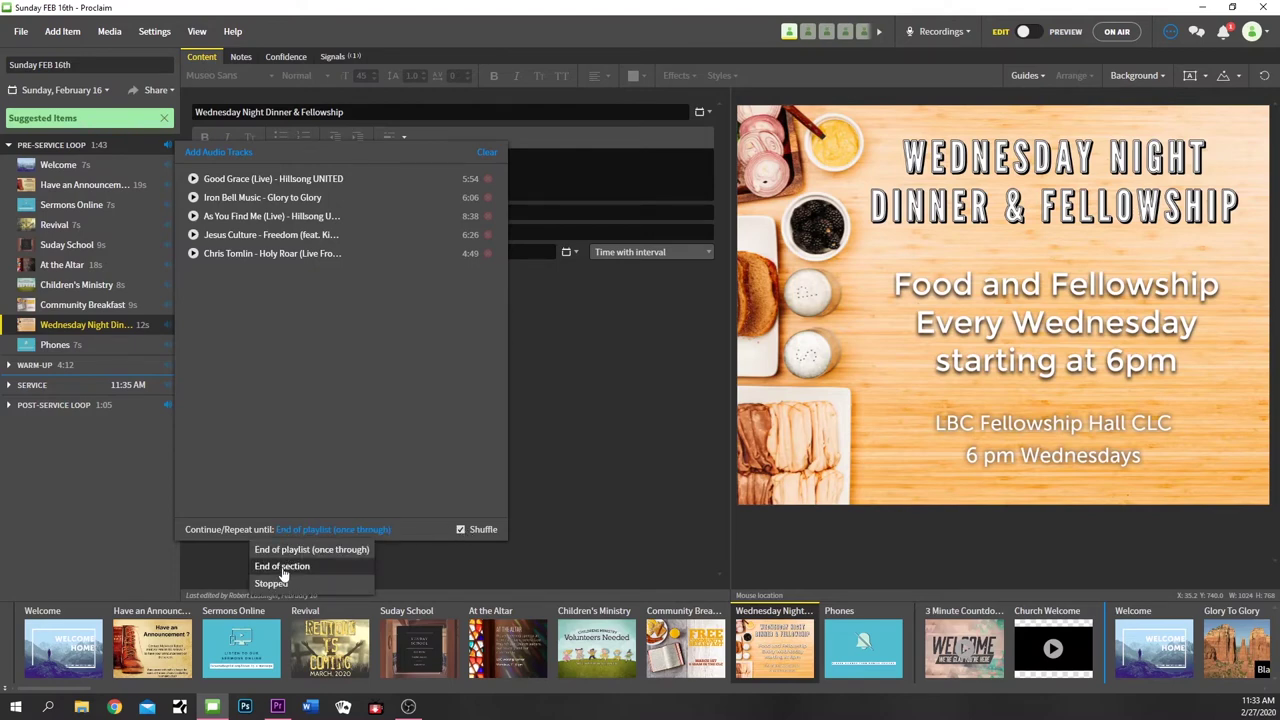
left_click(305, 465)
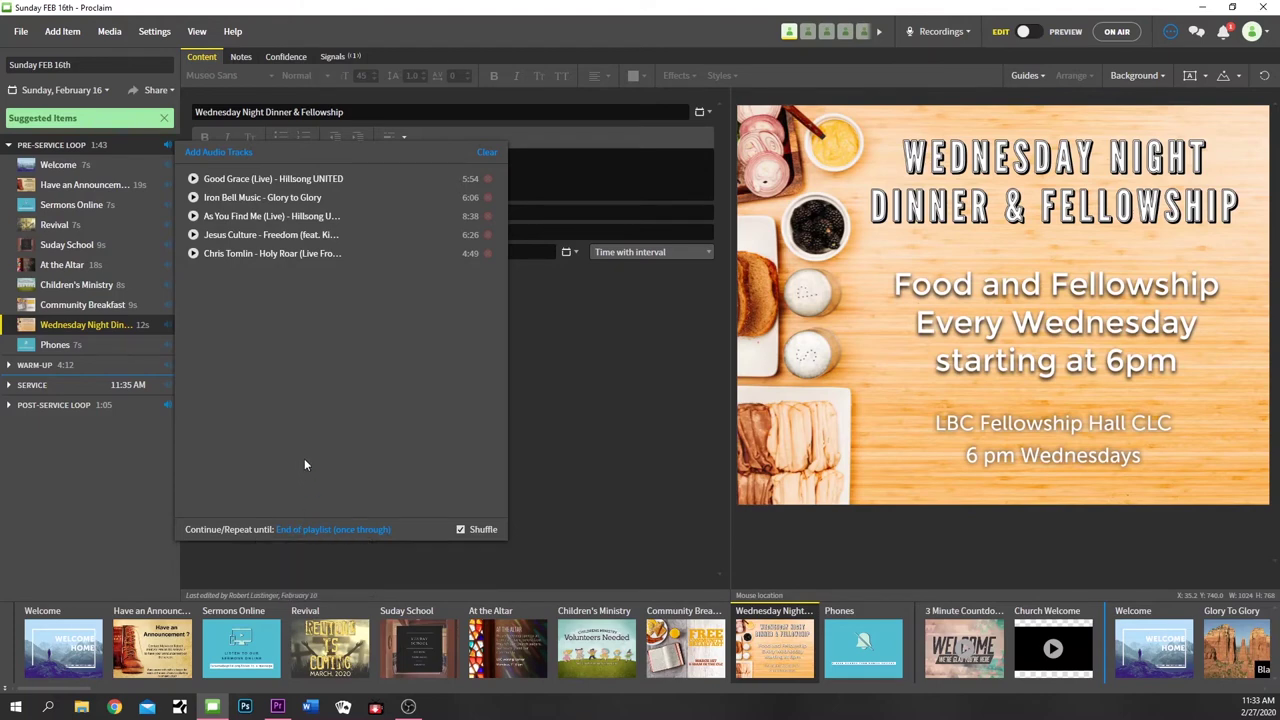
left_click(128, 511)
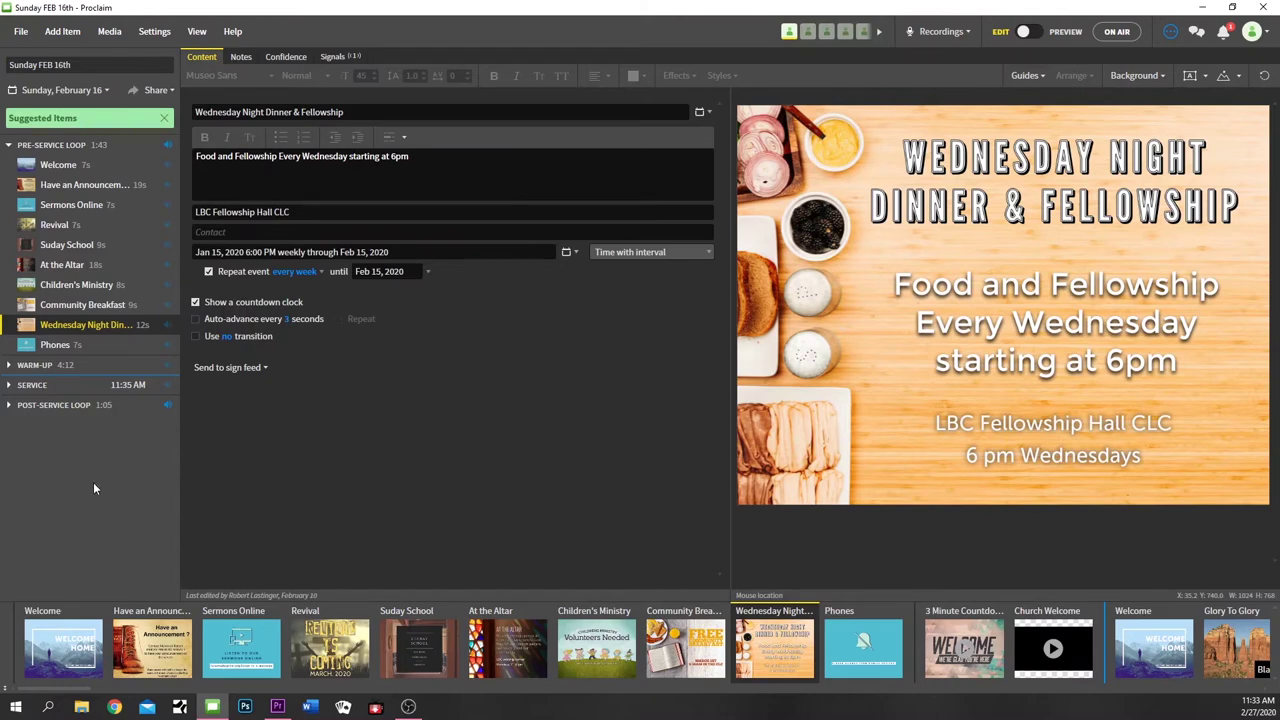
Expand the Warm-Up and Service sections of the presentation
left_click(9, 367)
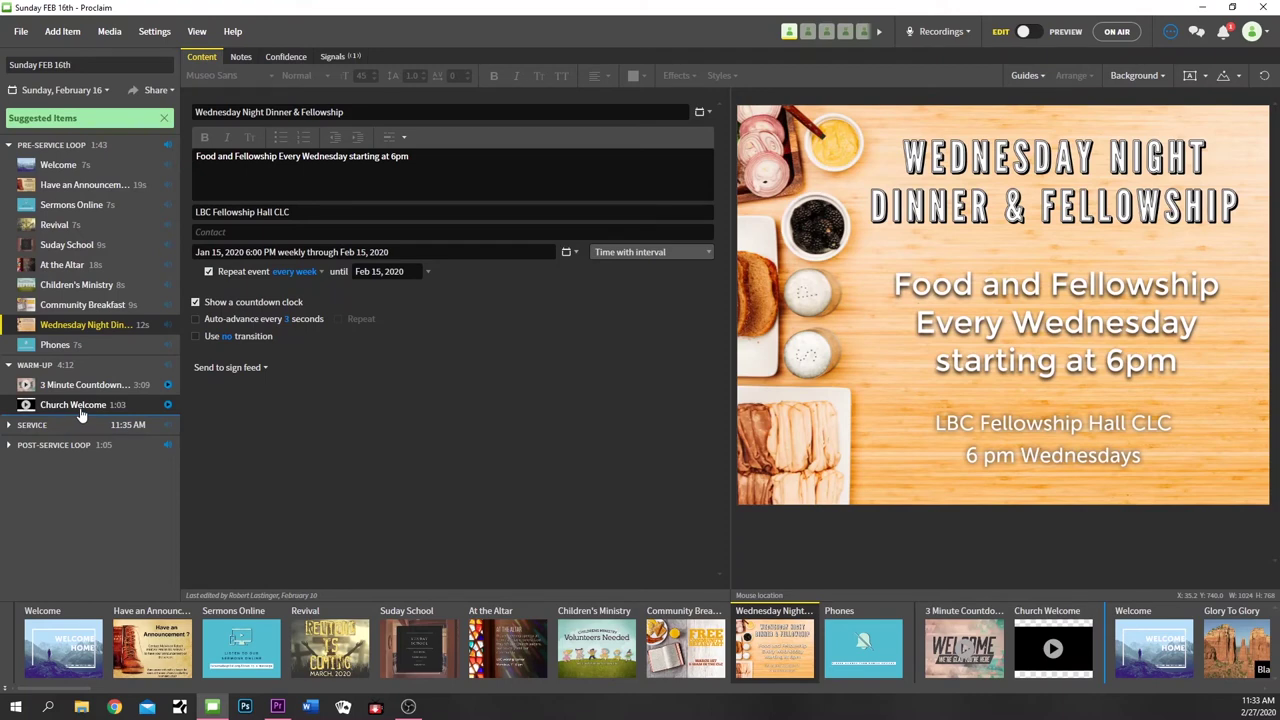
left_click(9, 427)
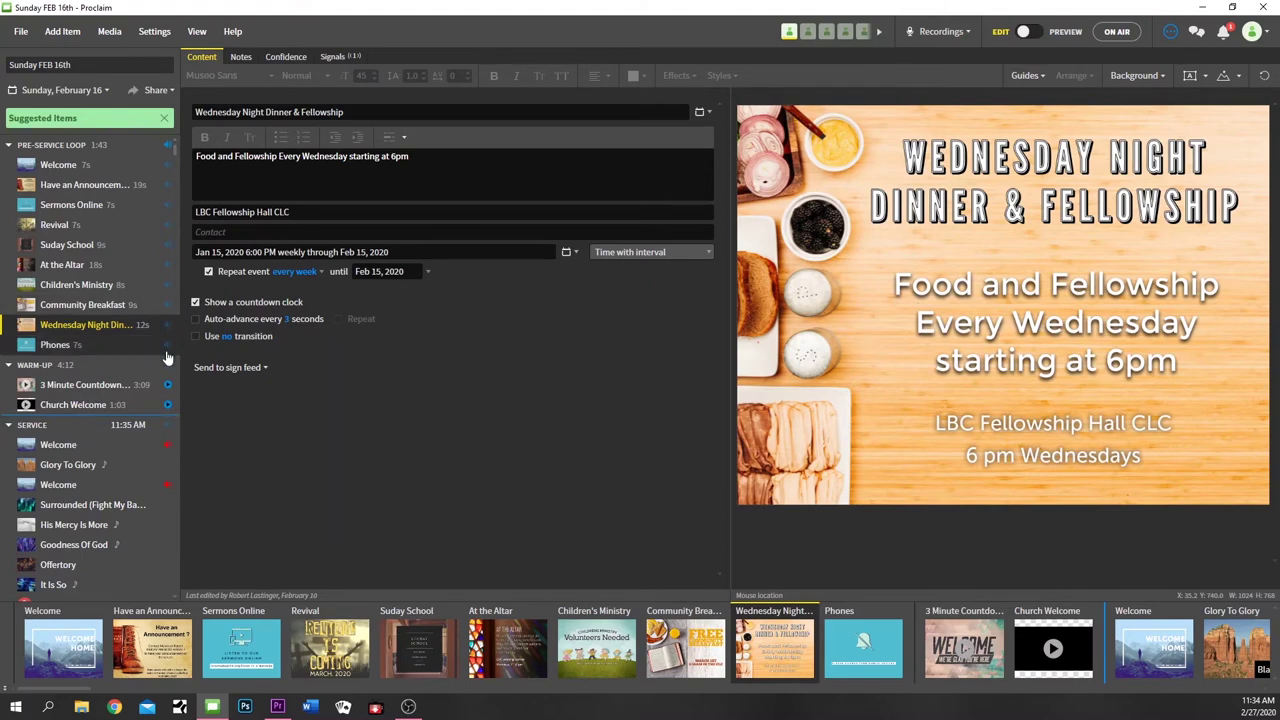
left_click(168, 477)
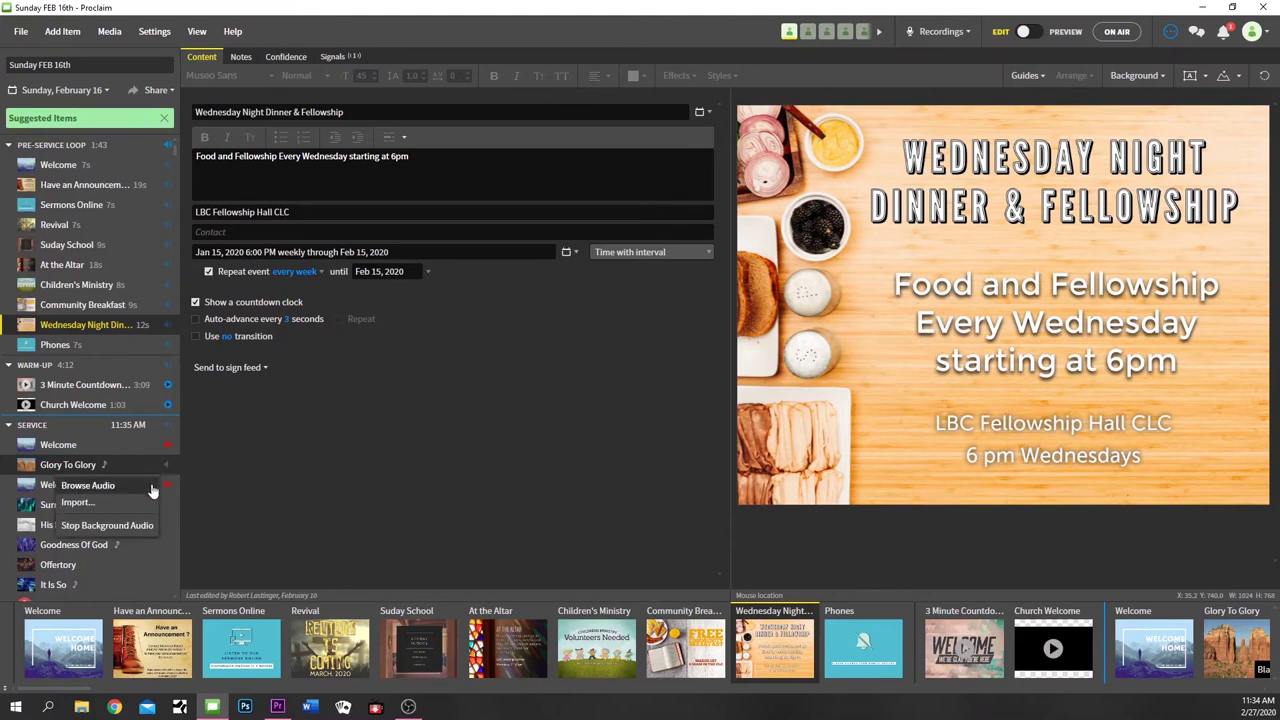
left_click(142, 503)
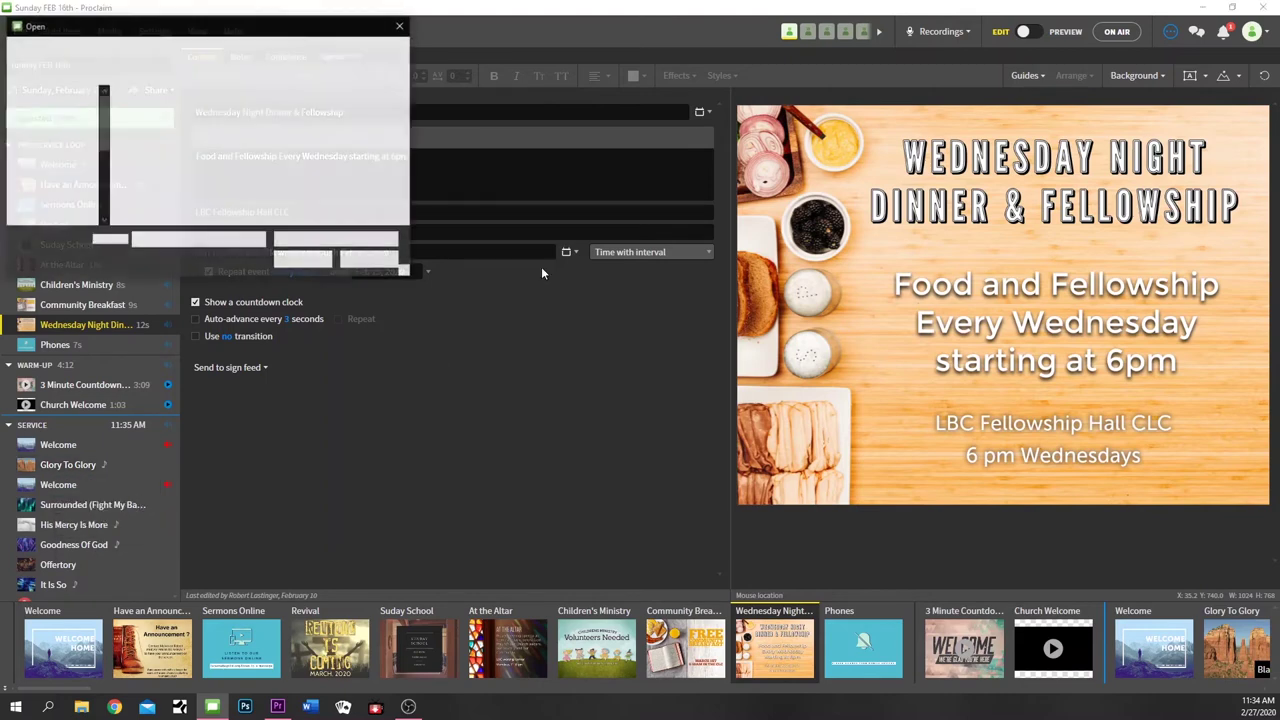
left_click(370, 260)
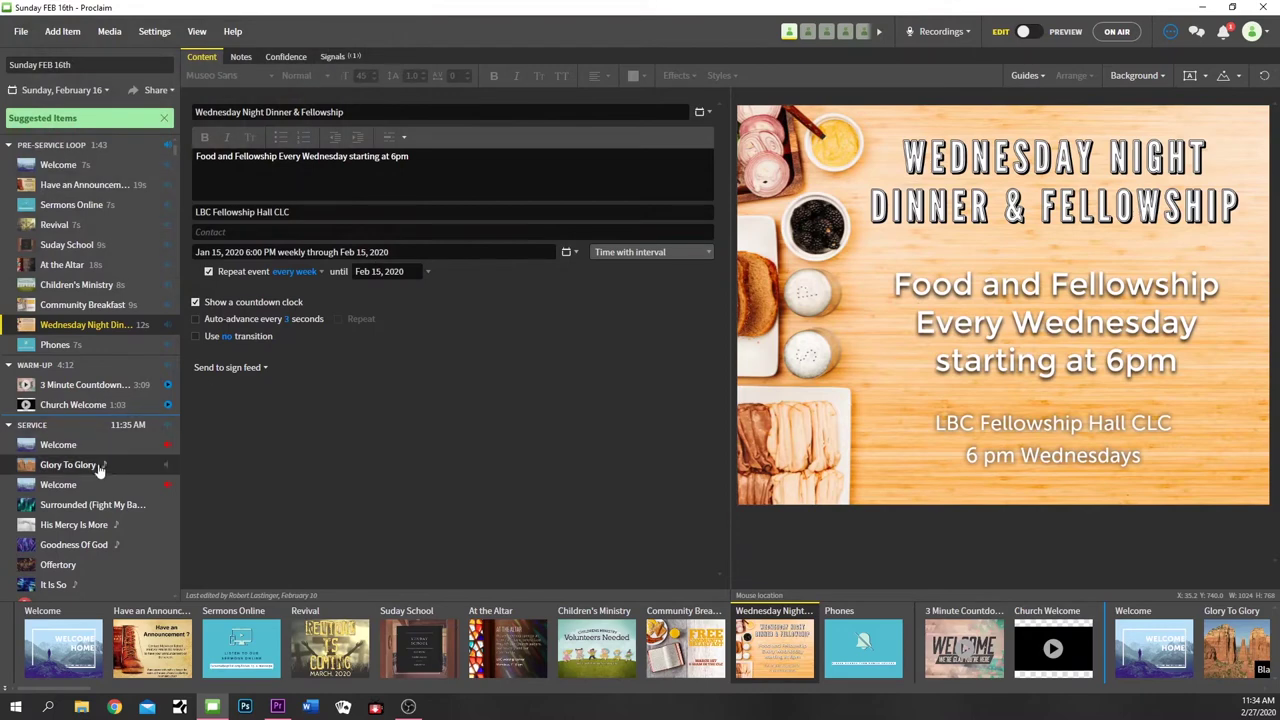
Search the audio library for "glory" and attach Iron Bell Music - Glory to Glory to the Glory To Glory song in the Service section
left_click(167, 480)
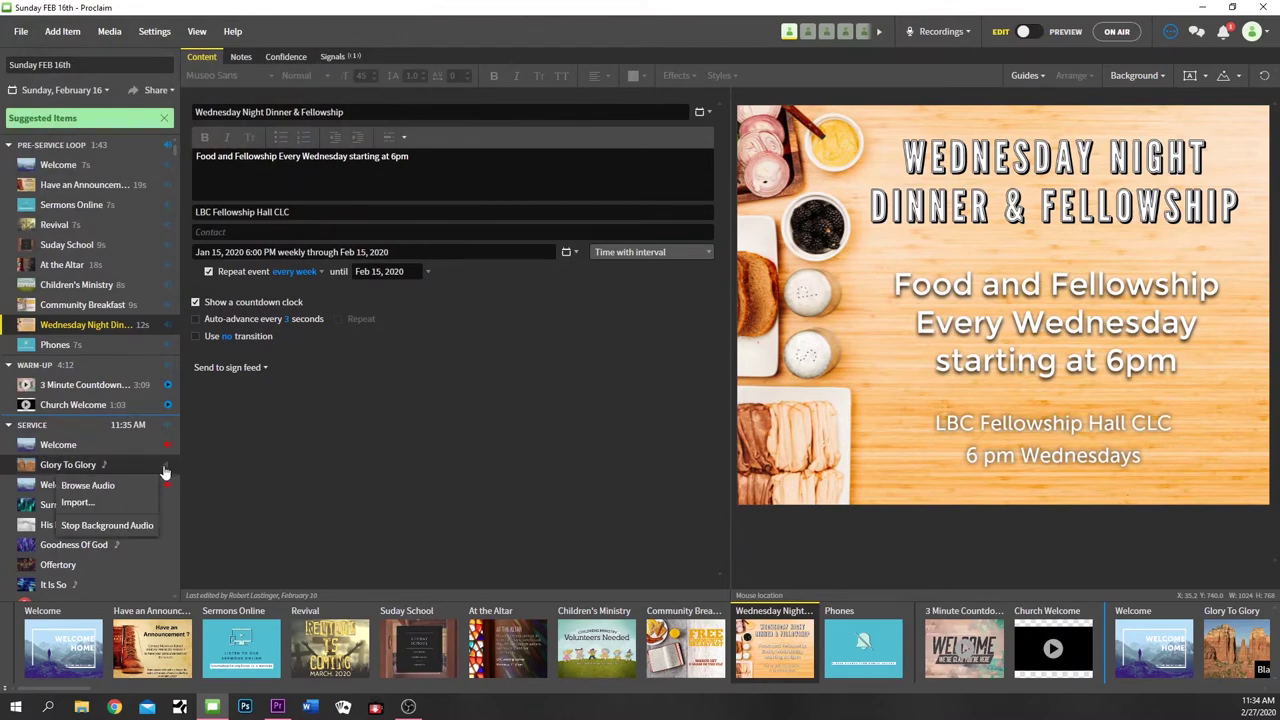
left_click(135, 487)
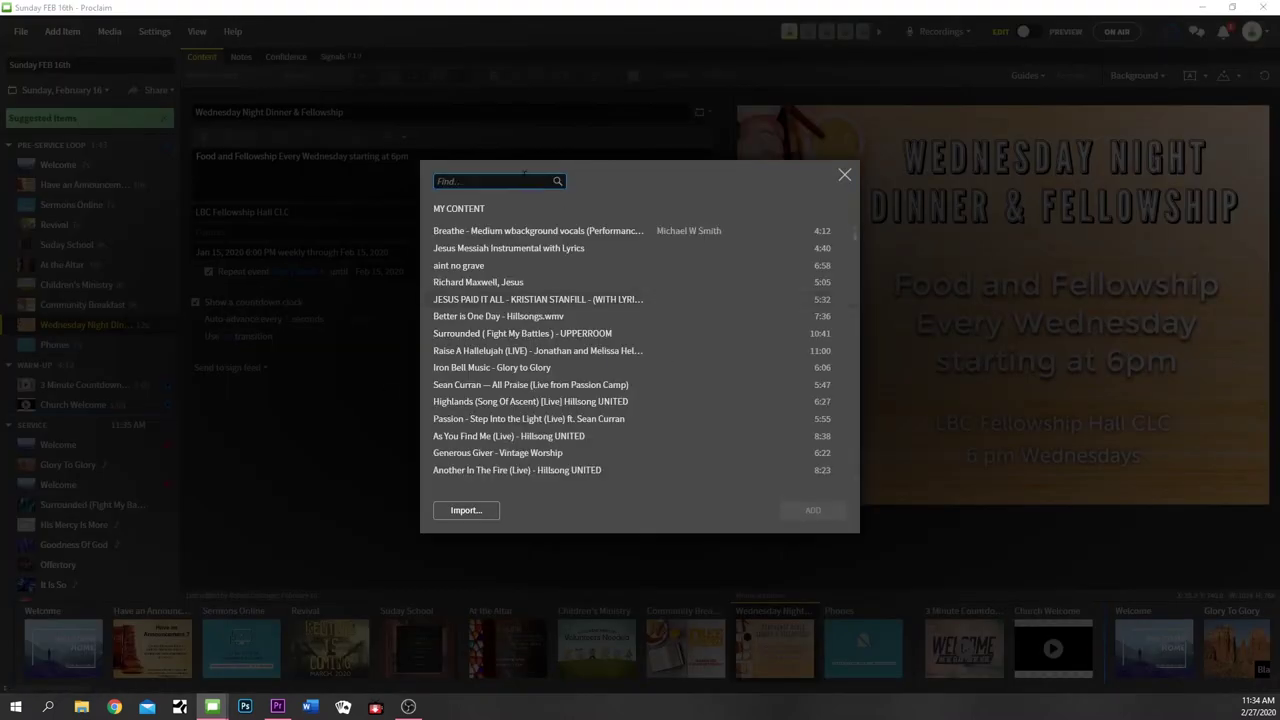
type("glory")
left_click(520, 230)
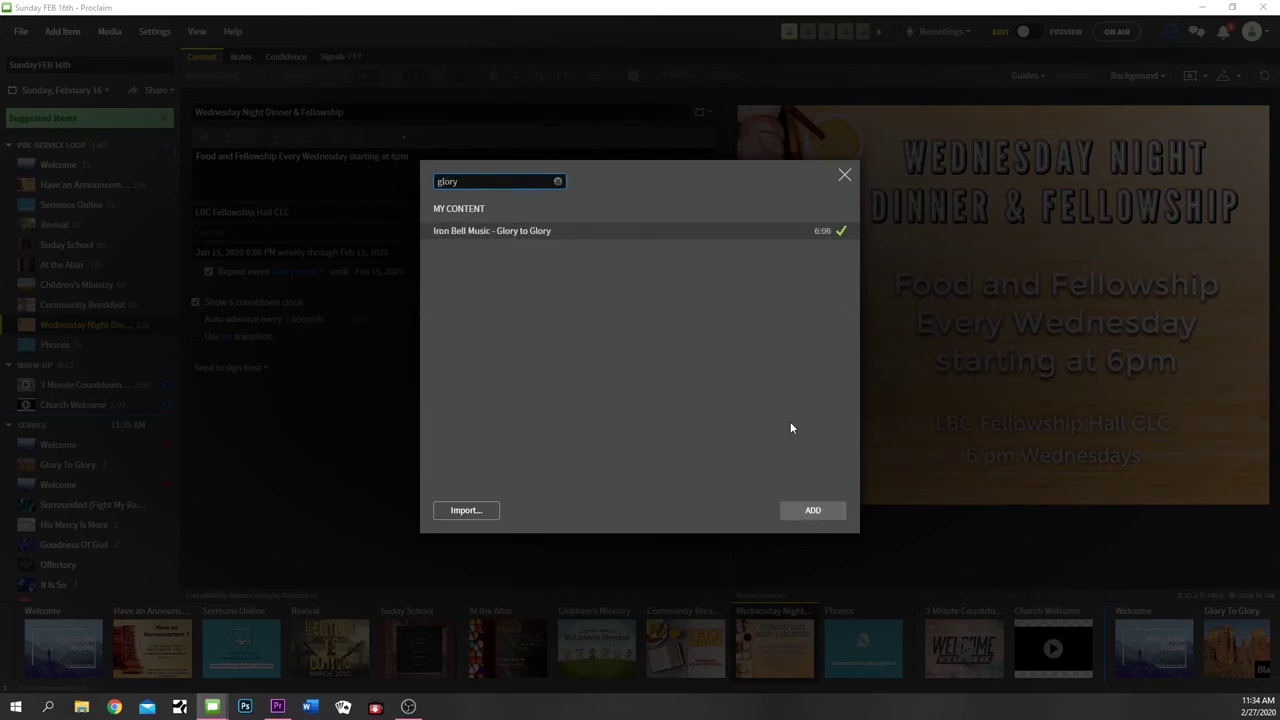
left_click(812, 511)
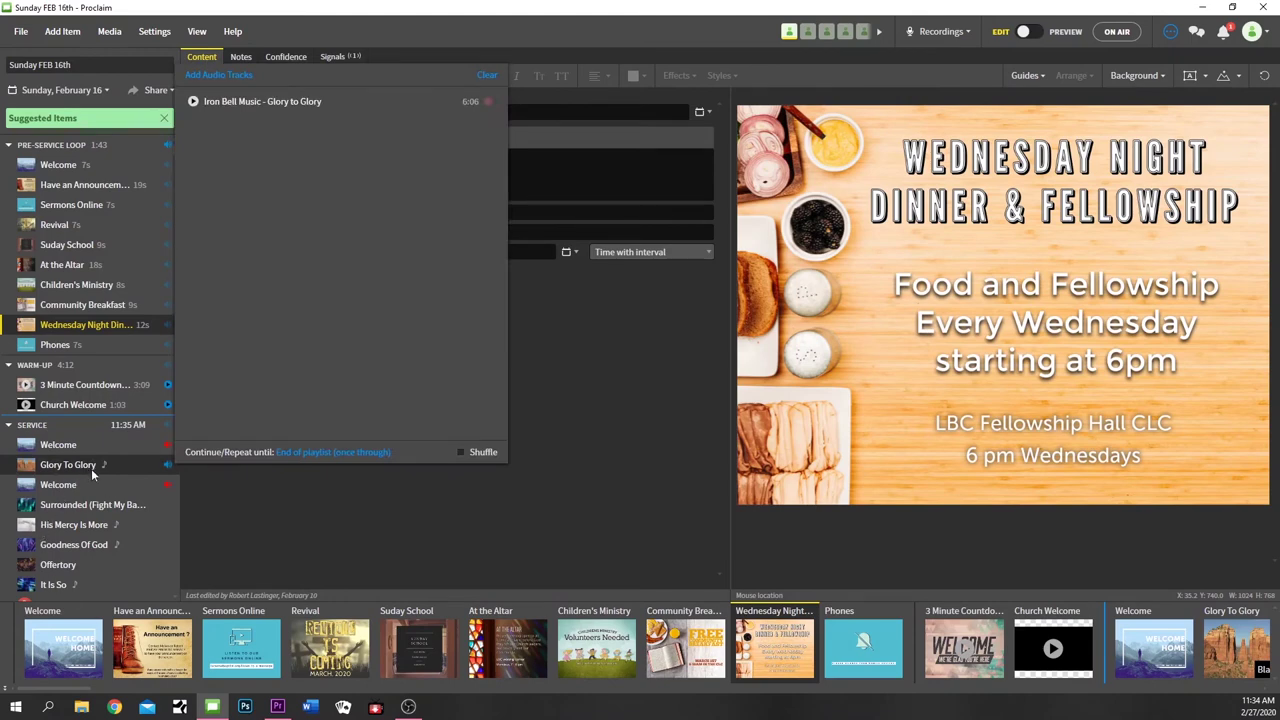
left_click(230, 532)
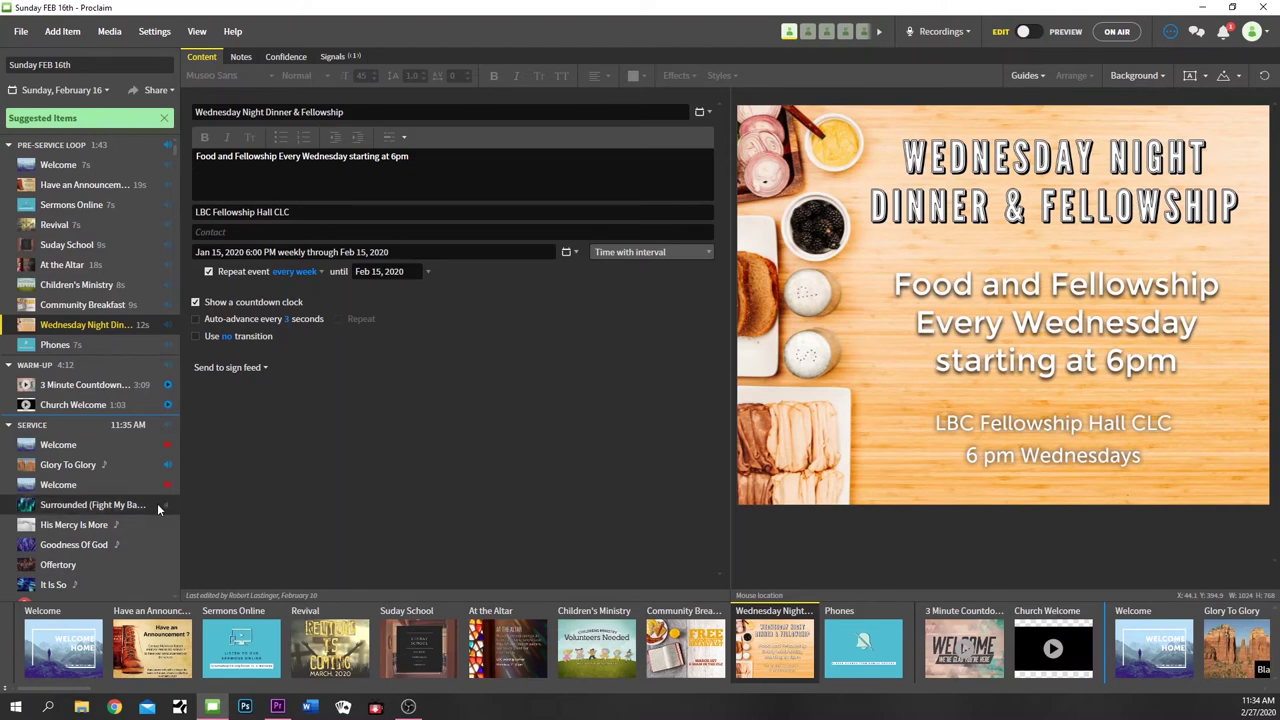
Review the remaining Service items, and expand the Post-Service Loop section to examine its slides
scroll(157, 503, "down", 5)
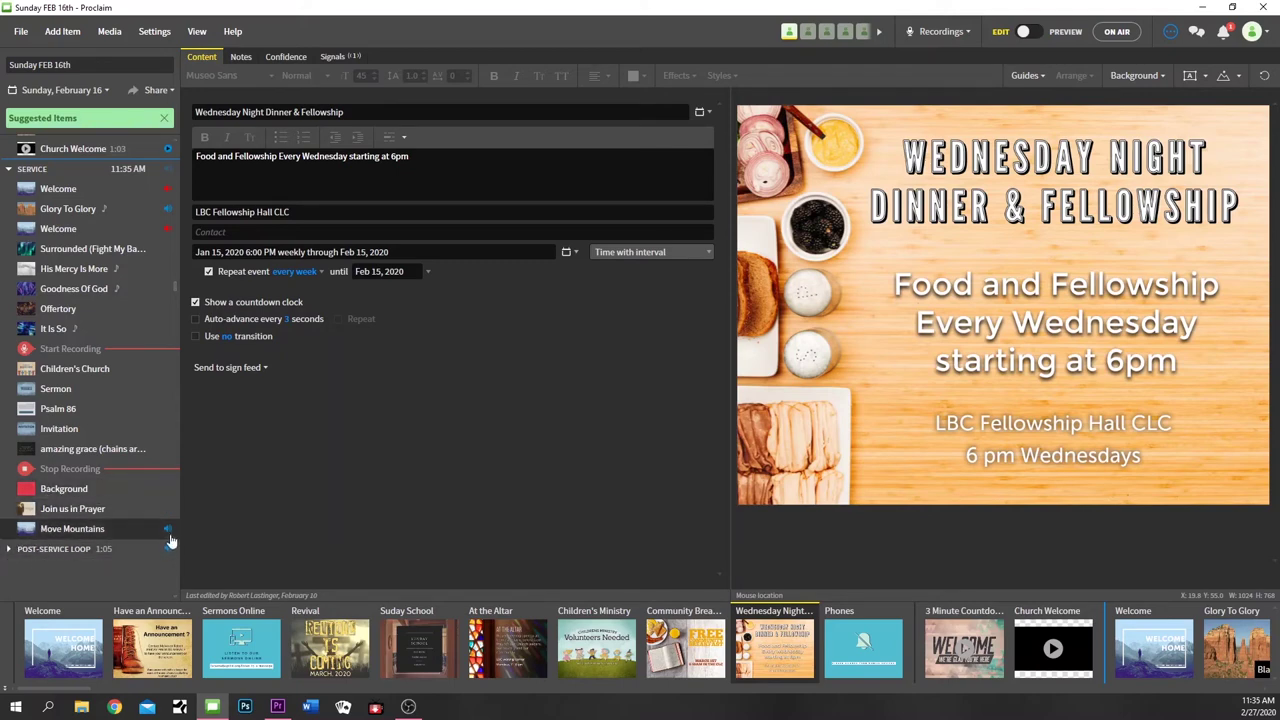
left_click(7, 553)
scroll(28, 571, "down", 3)
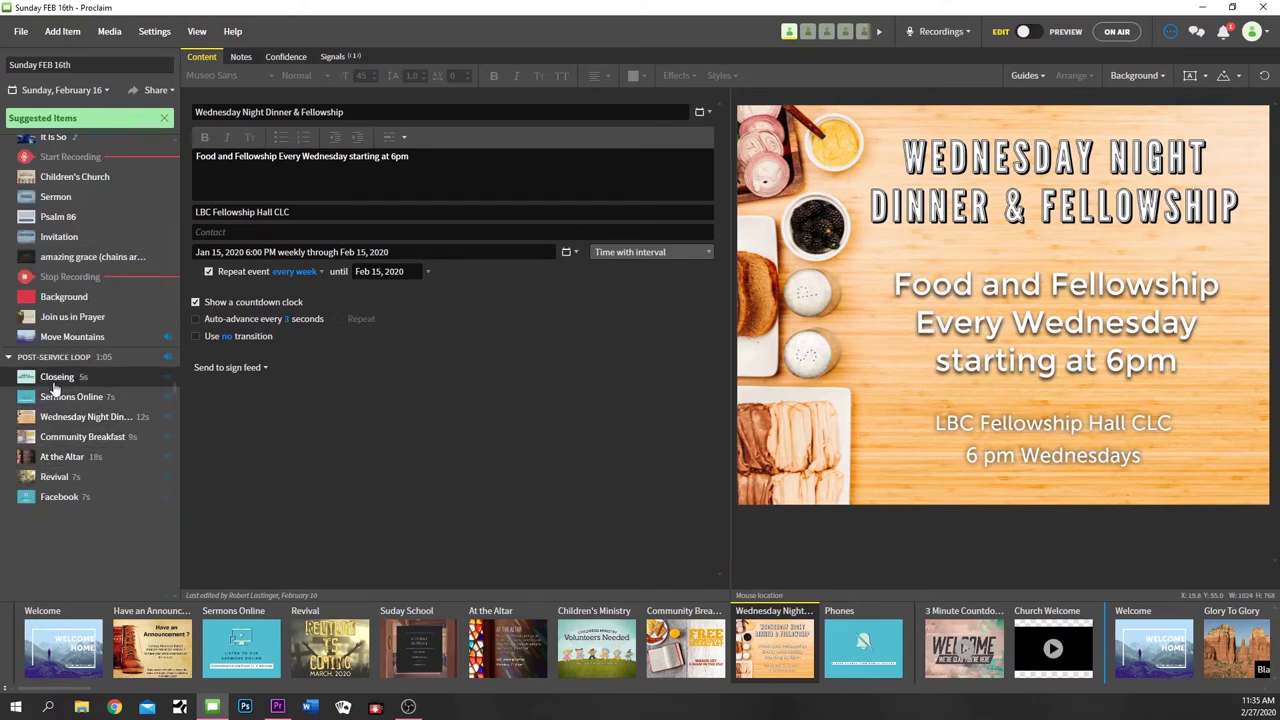
scroll(60, 400, "up", 3)
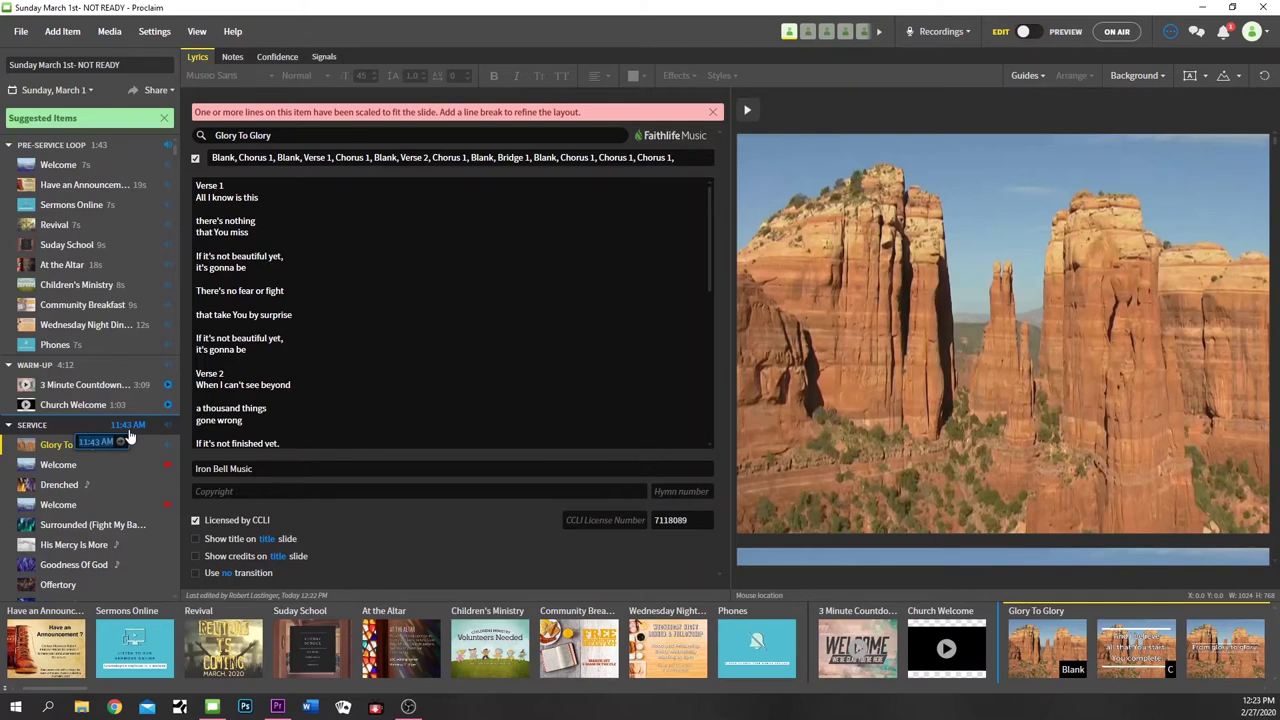
Set the Service section's start time to 12:29 PM and take the presentation on air
type("qw")
key("BackSpace")
key("BackSpace")
type("@")
key("BackSpace")
type("2:29")
mouse_move(125, 432)
left_click(121, 470)
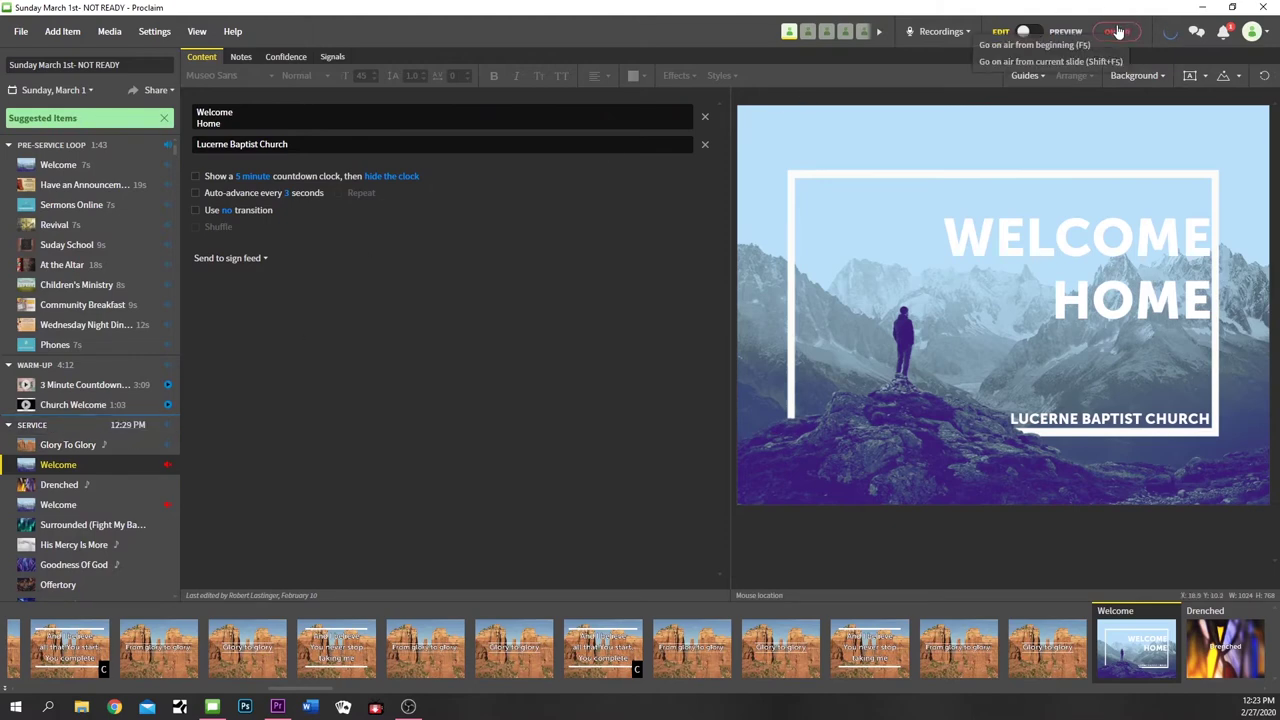
left_click(1121, 31)
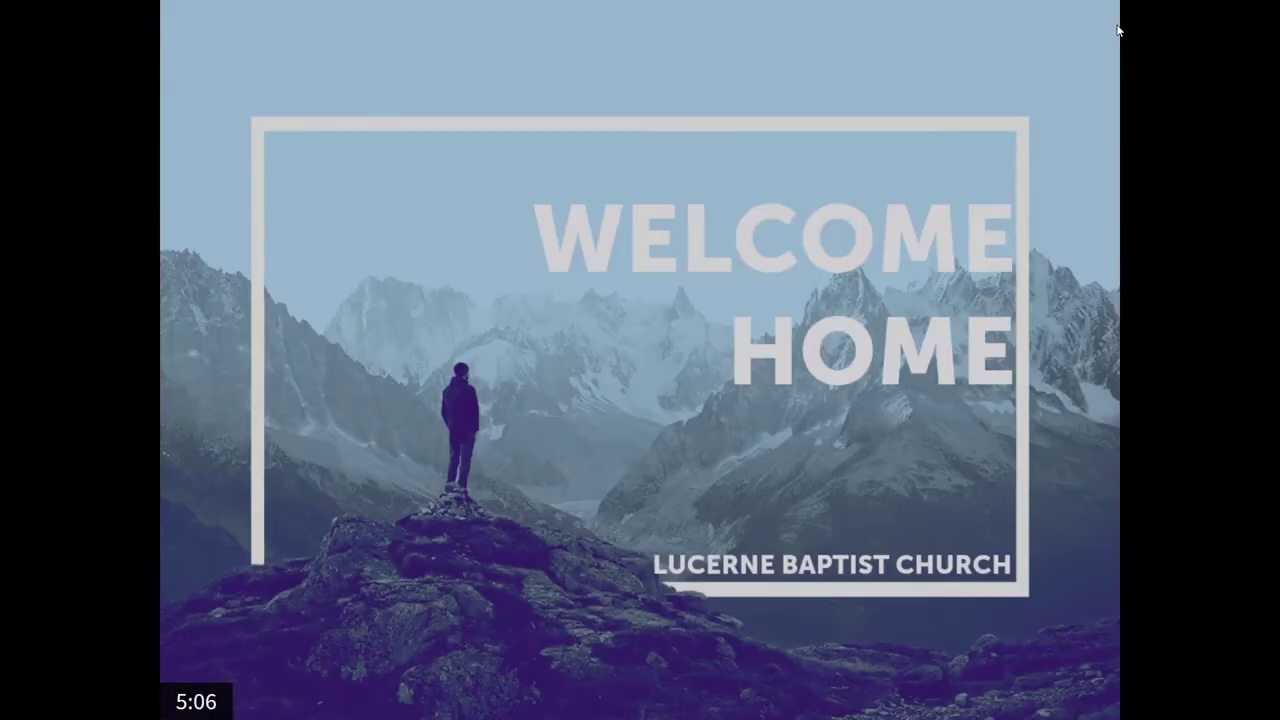
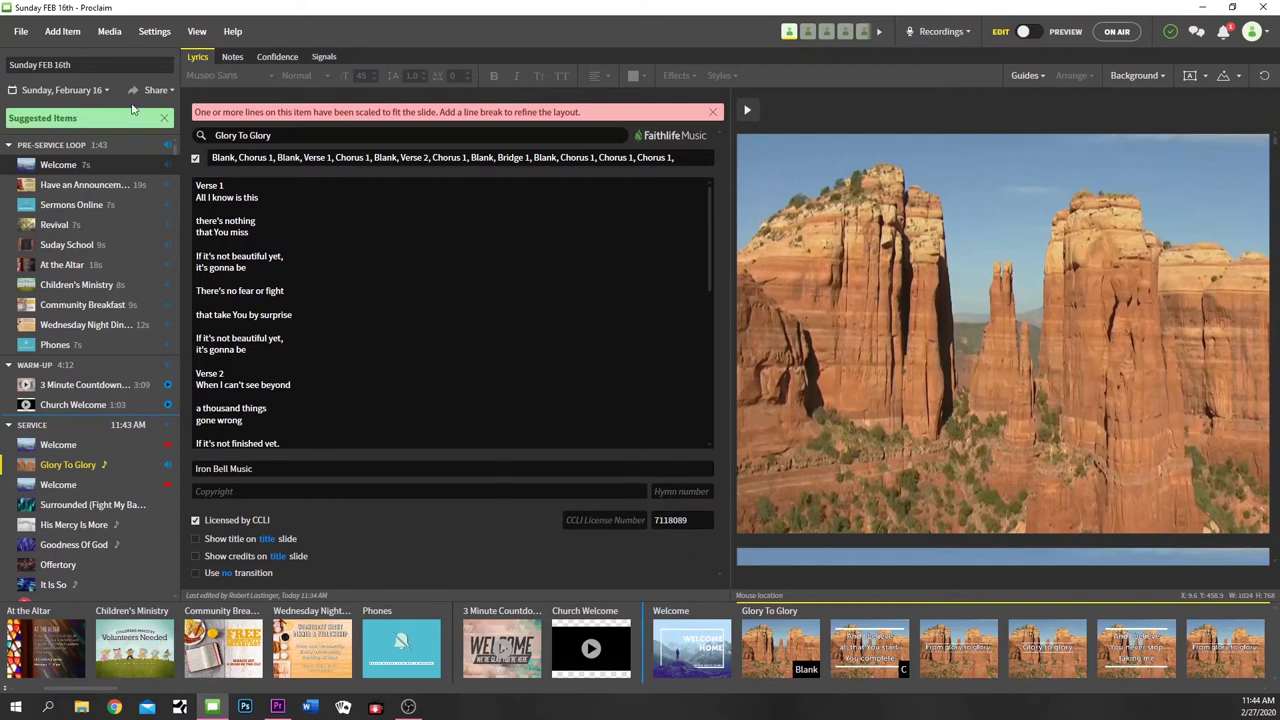
Add a song item after Glory To Glory, search for "BUILD", and load Build My Life by Passion from the saved songs
left_click(44, 28)
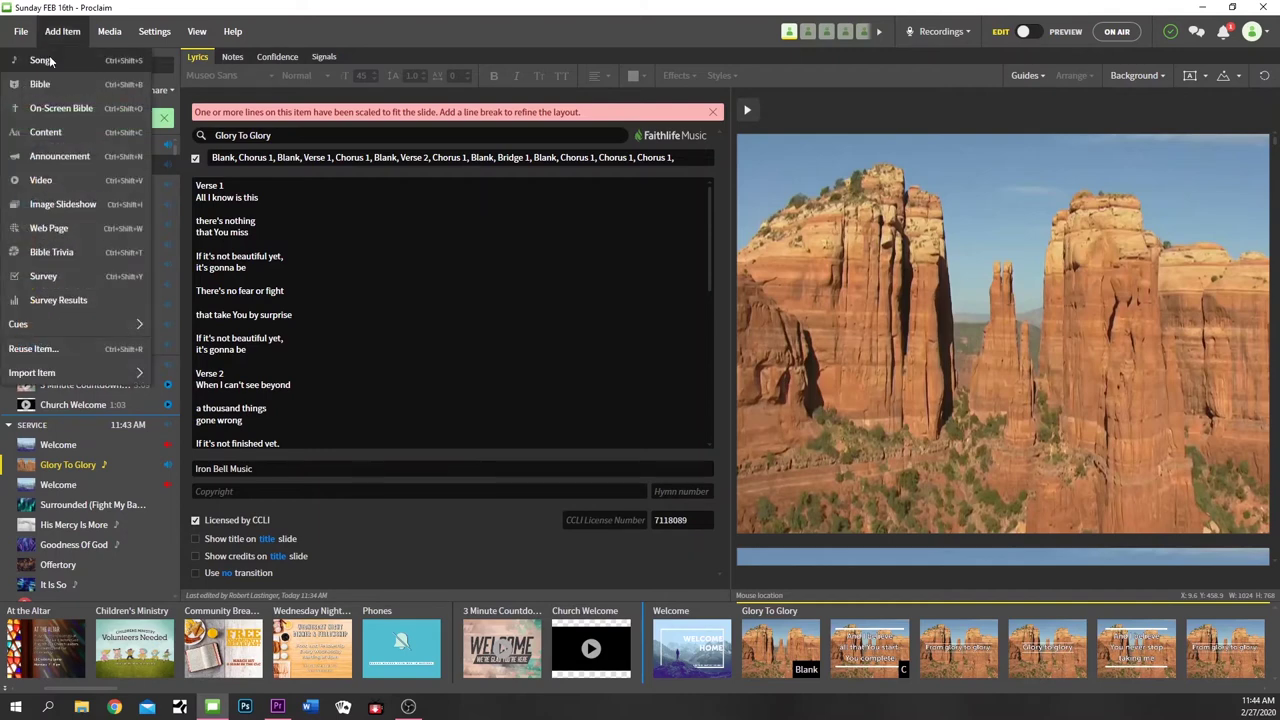
left_click(52, 60)
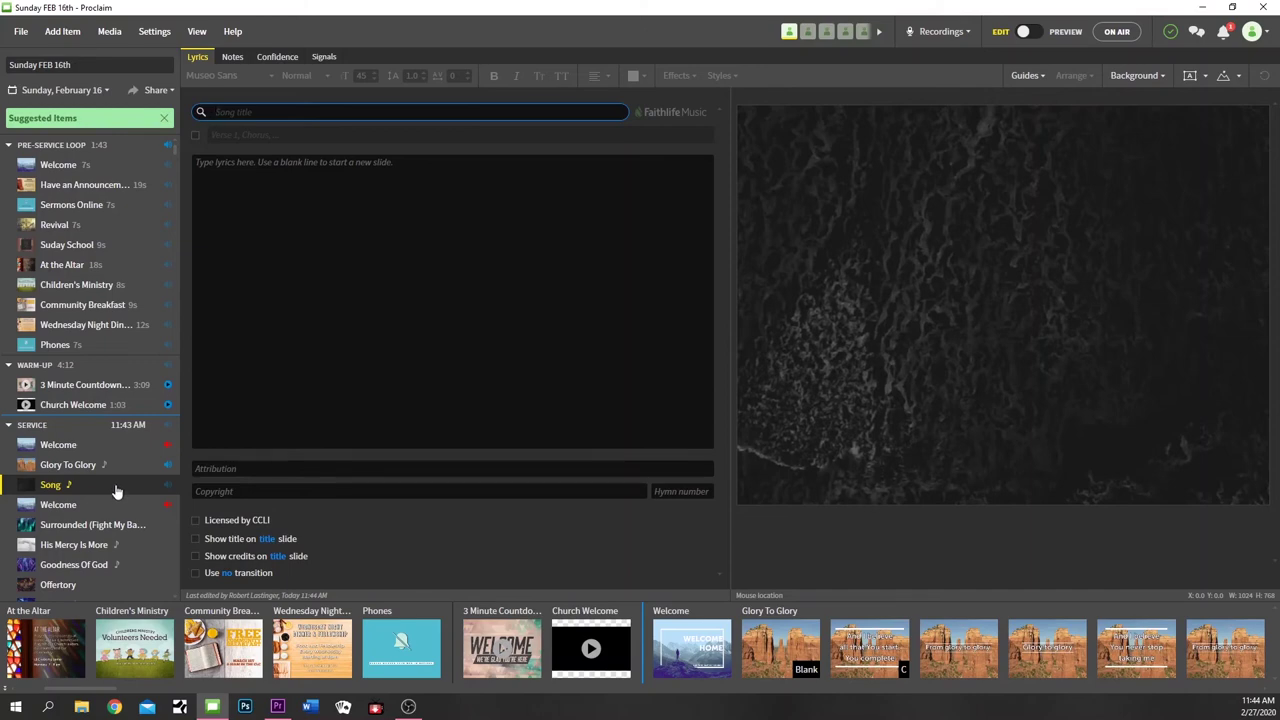
type("BUILD")
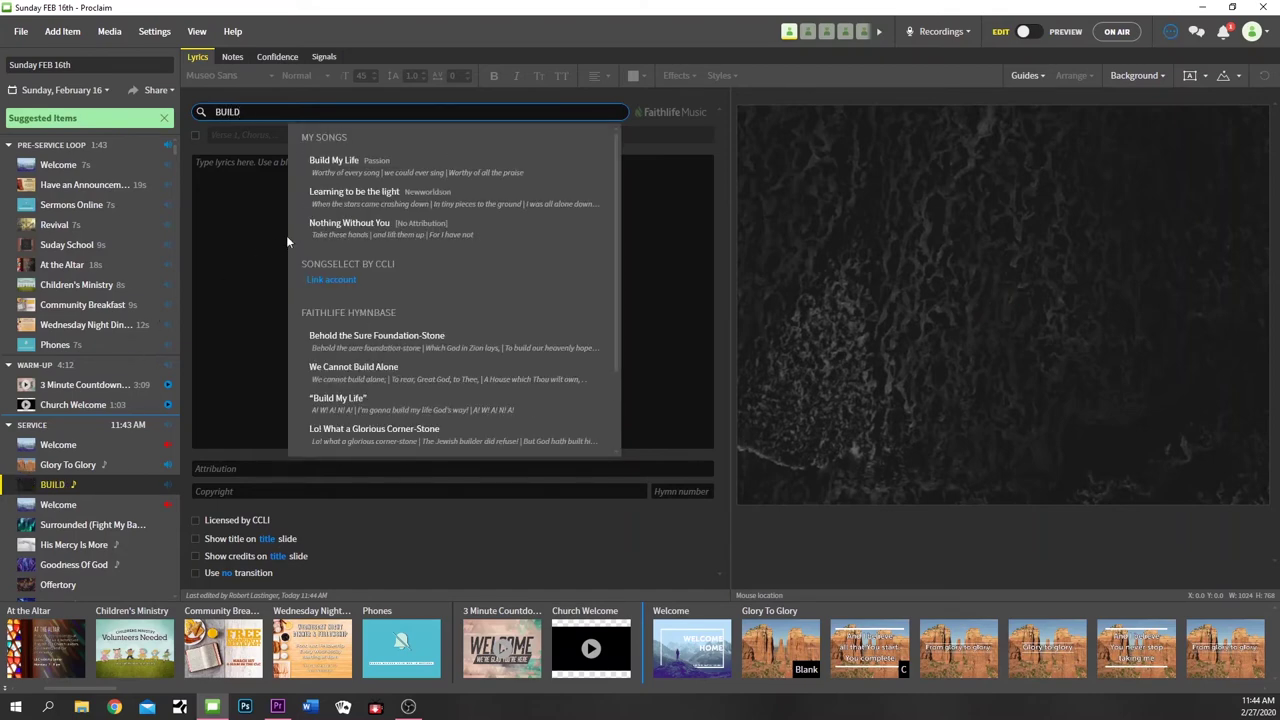
left_click(333, 162)
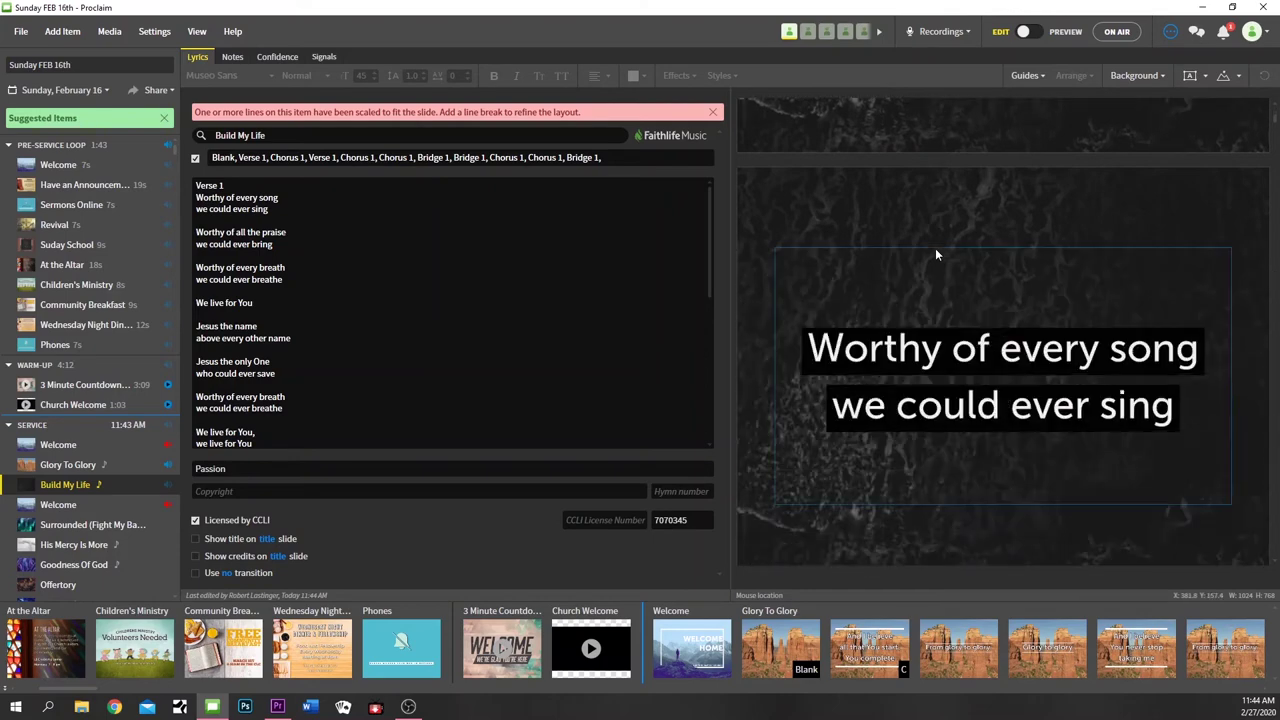
scroll(957, 433, "down", 3)
scroll(957, 433, "up", 4)
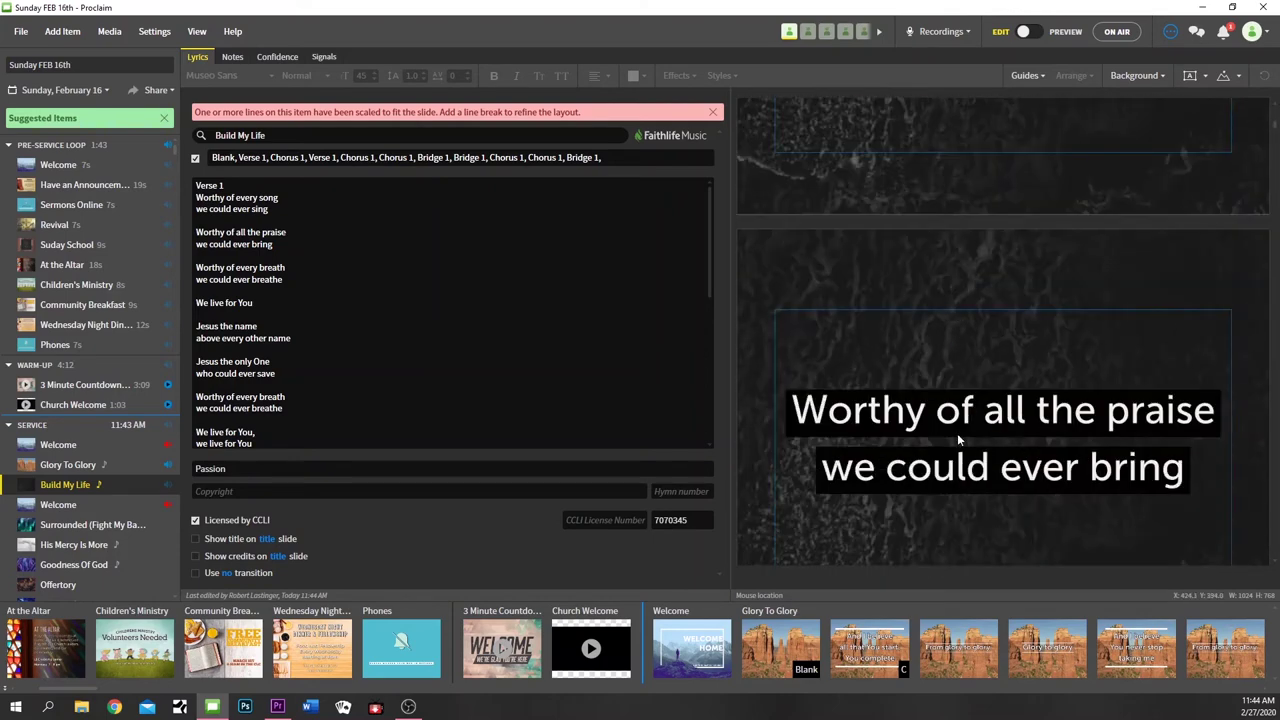
Add the word "DUDE" to the end of the first line of Verse 1 in Build My Life's lyrics
scroll(957, 437, "up", 3)
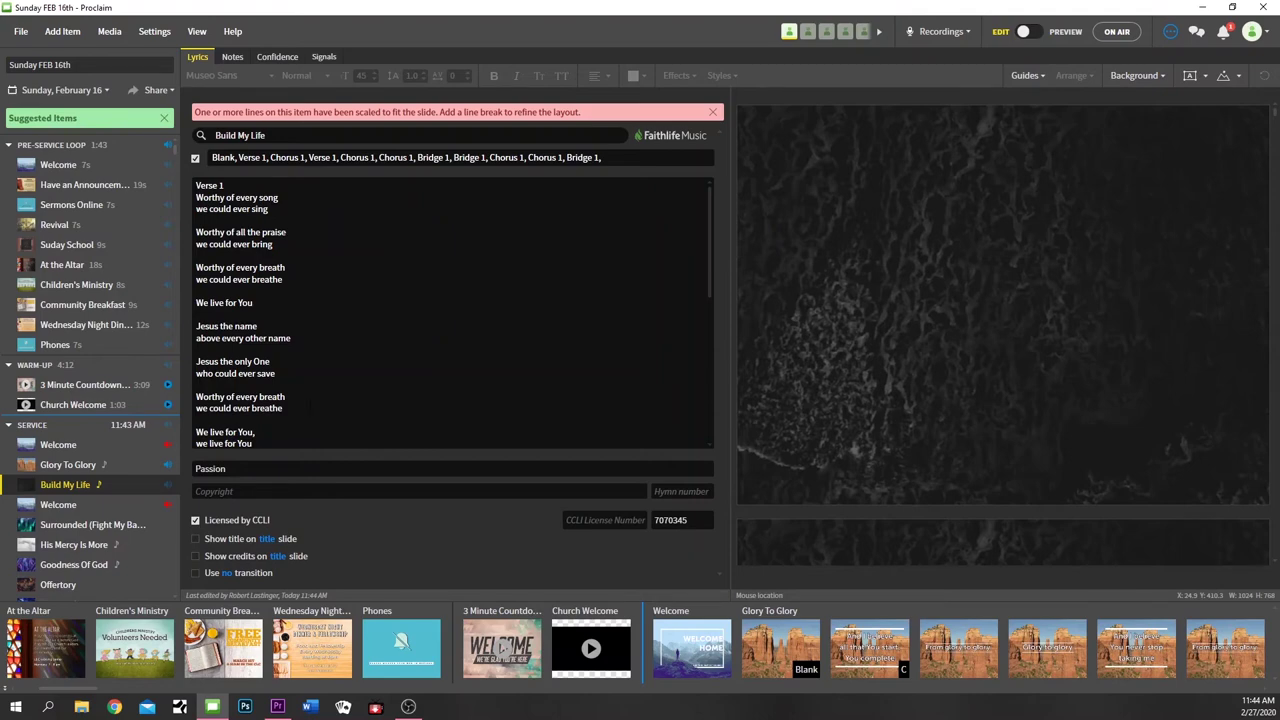
scroll(952, 288, "down", 3)
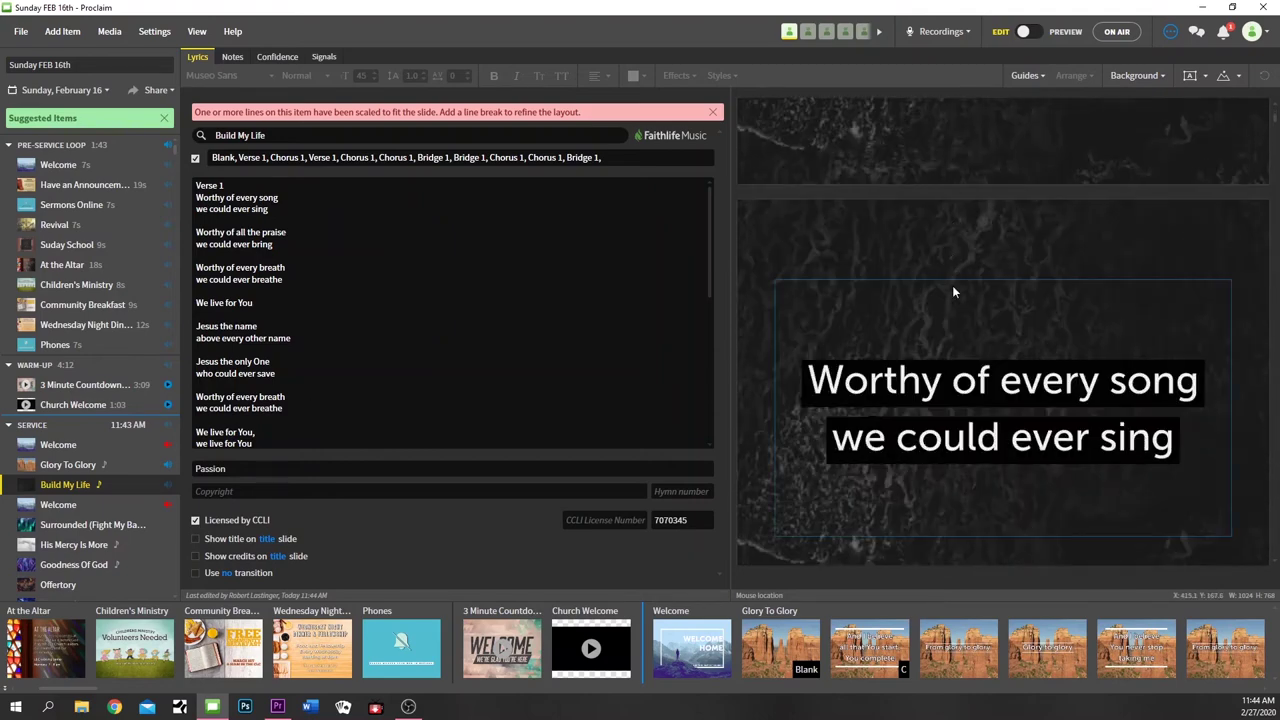
left_click(952, 285)
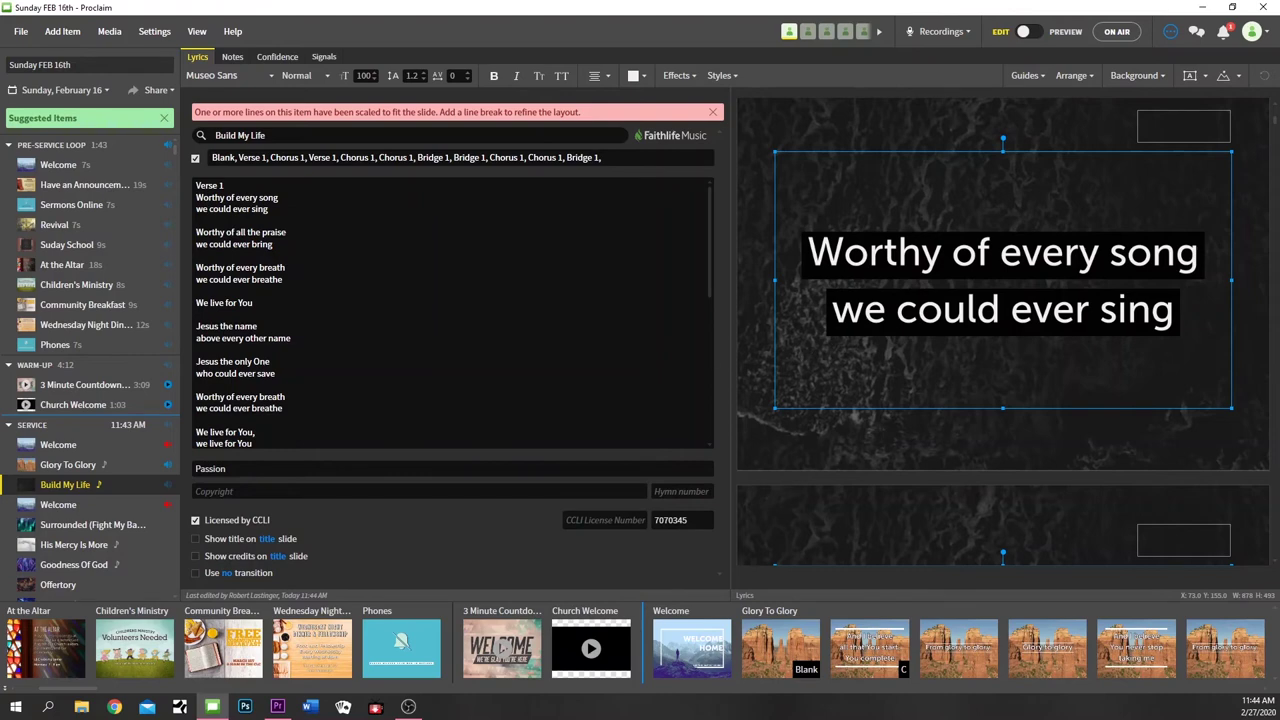
left_click(279, 197)
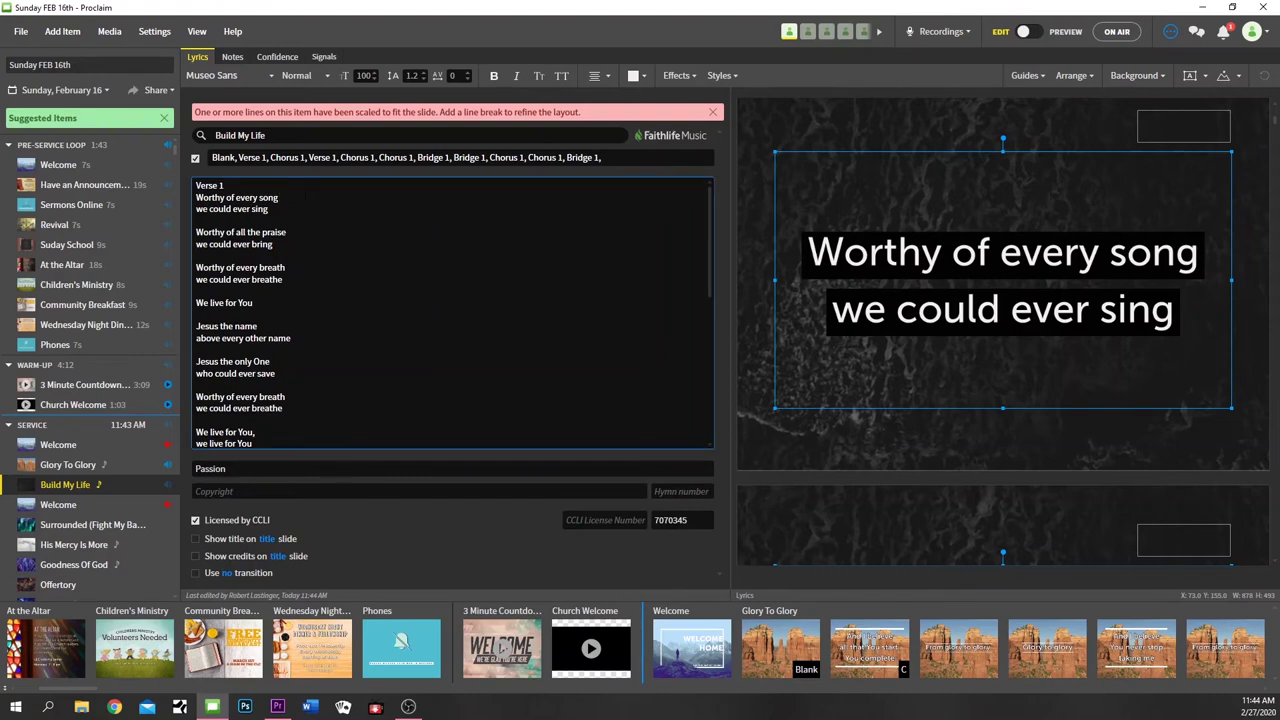
type("DUDE")
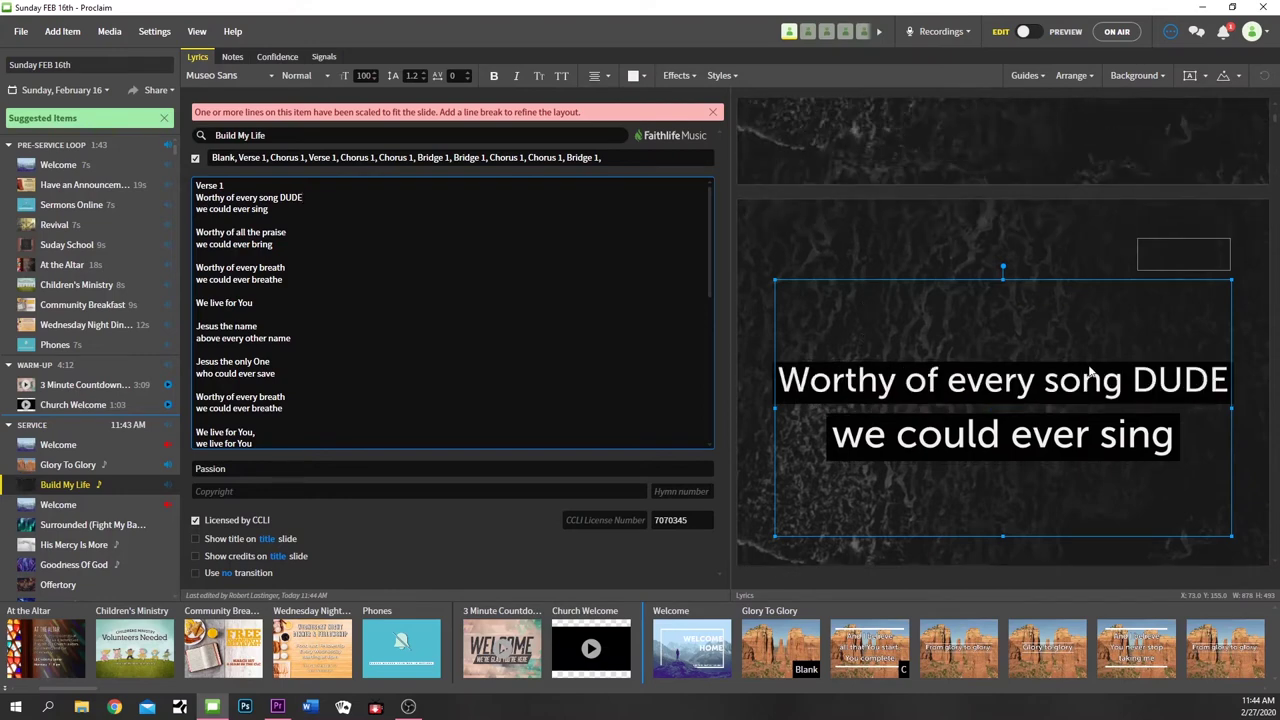
Remove the word "DUDE" from the first line of Verse 1
key("BackSpace")
key("BackSpace")
key("BackSpace")
key("BackSpace")
key("BackSpace")
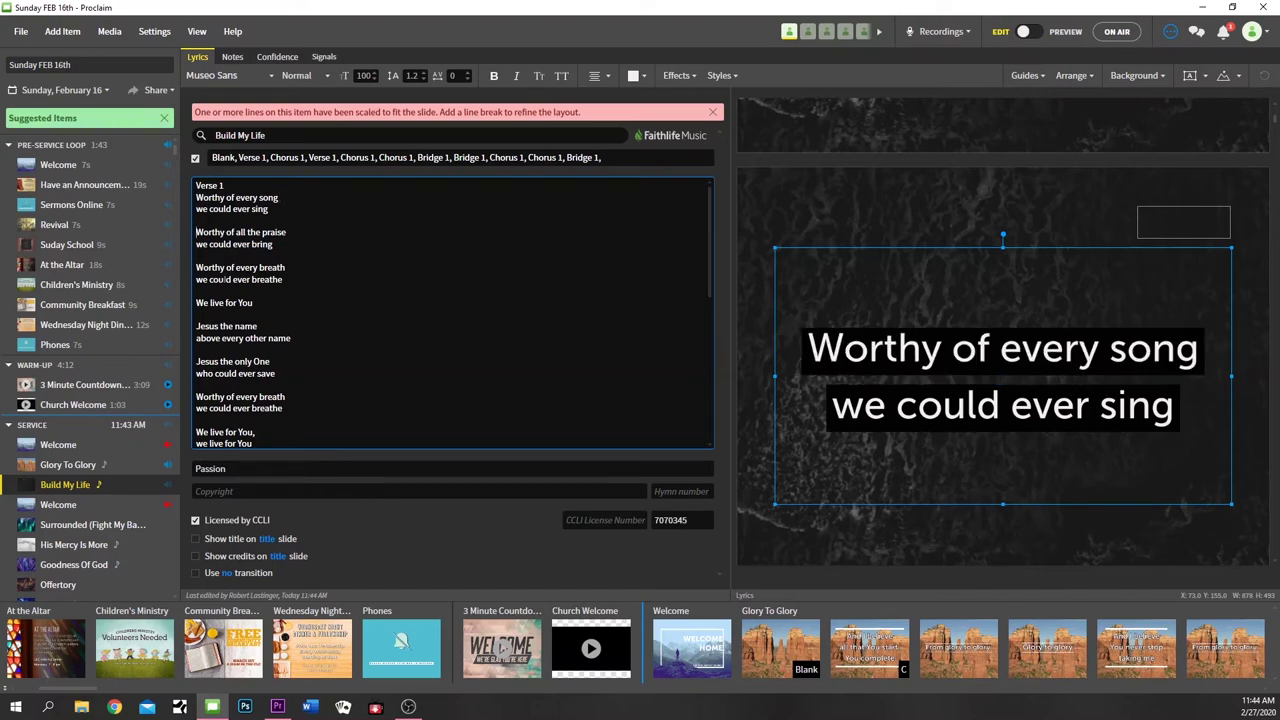
Merge the first two lyric blocks of Verse 1 into one slide, and split them again before "Worthy of all the praise"
key("BackSpace")
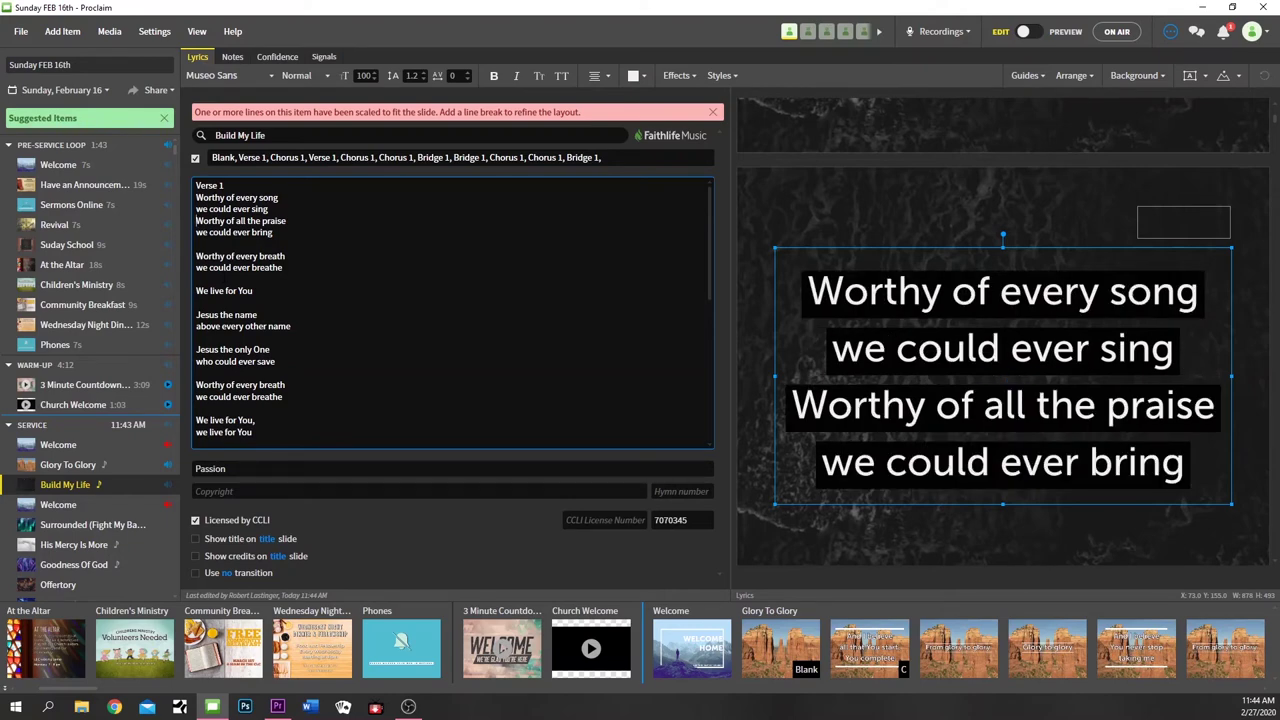
key("Return")
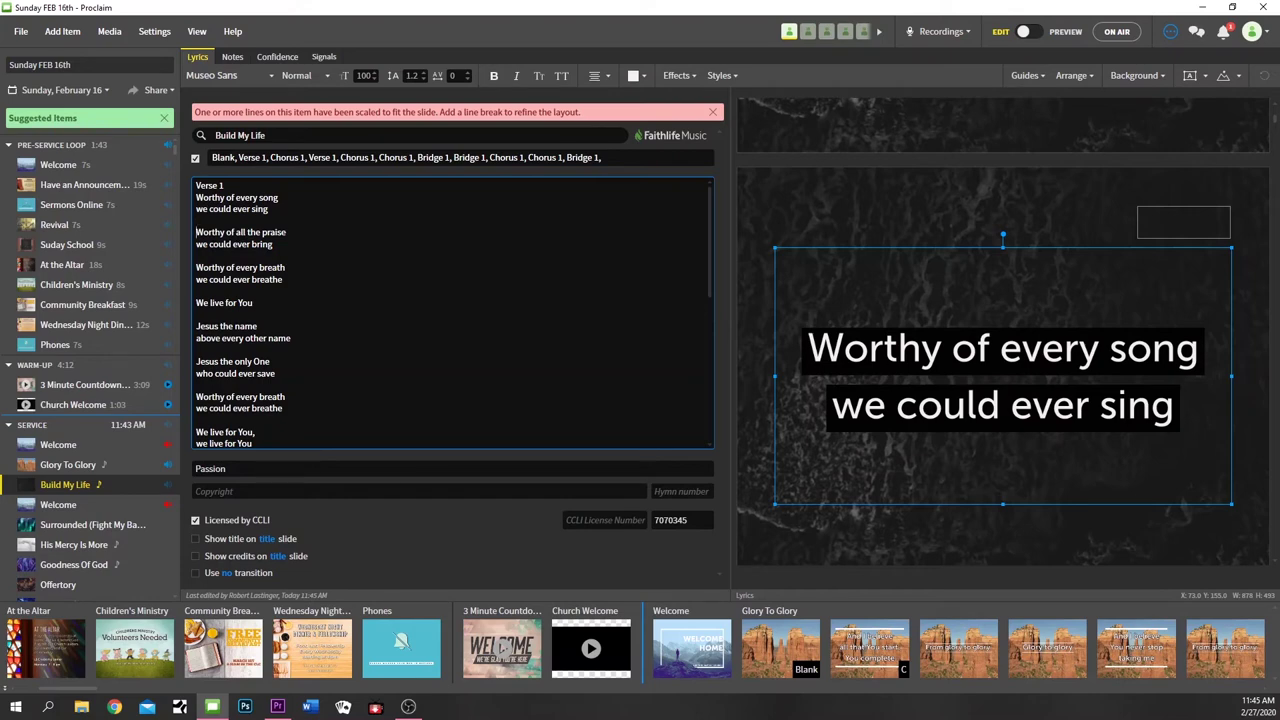
scroll(954, 344, "down", 2)
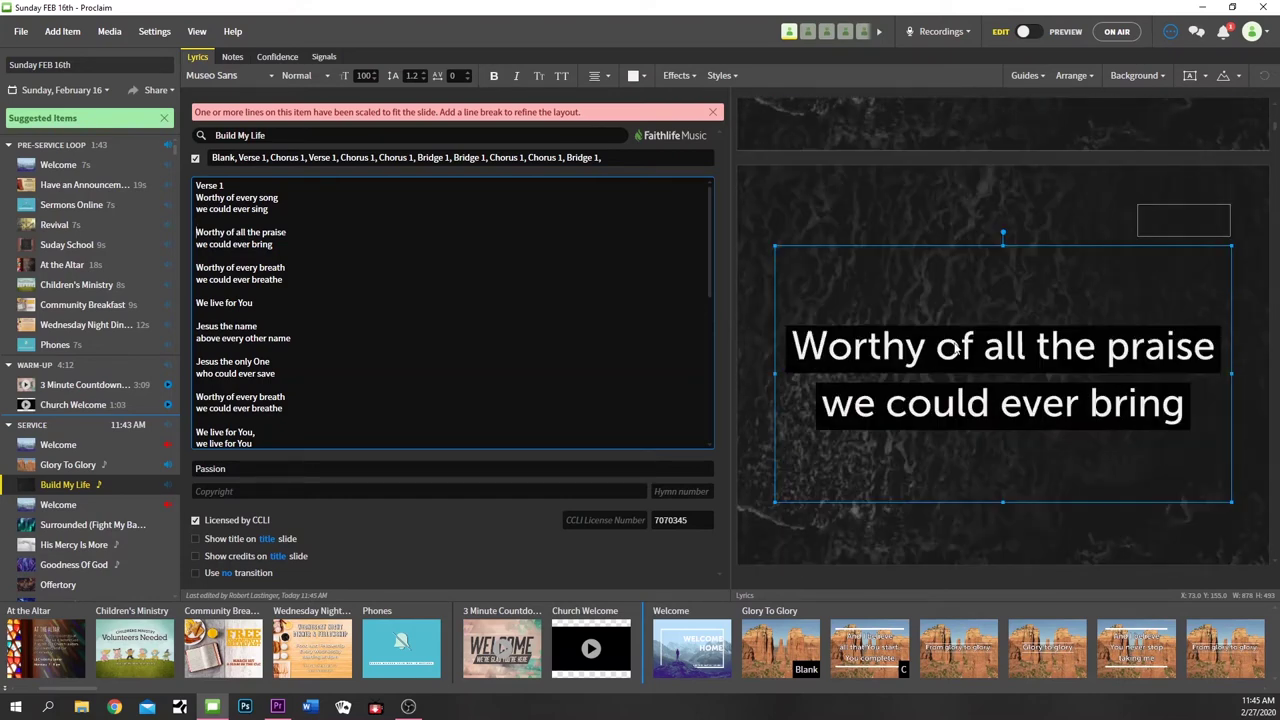
scroll(954, 342, "up", 1)
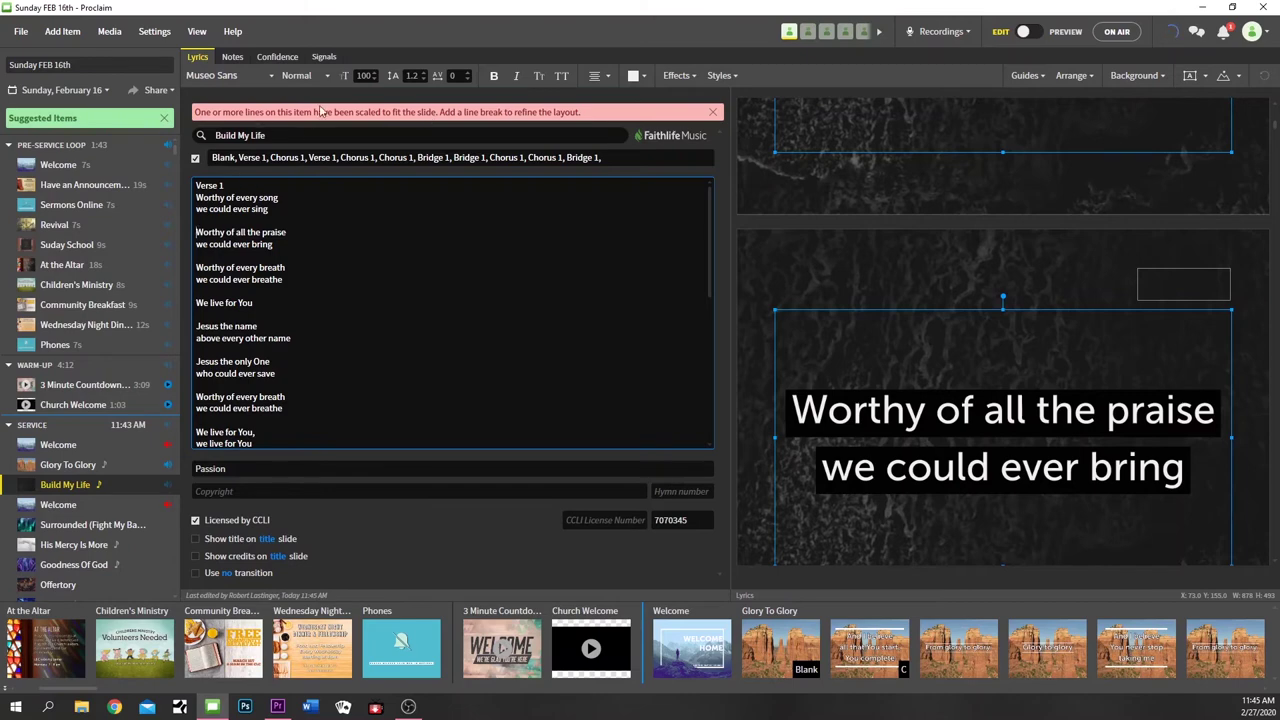
Set the Build My Life lyrics' font size to 150 and check how the text fits on the verse slides
left_click(364, 75)
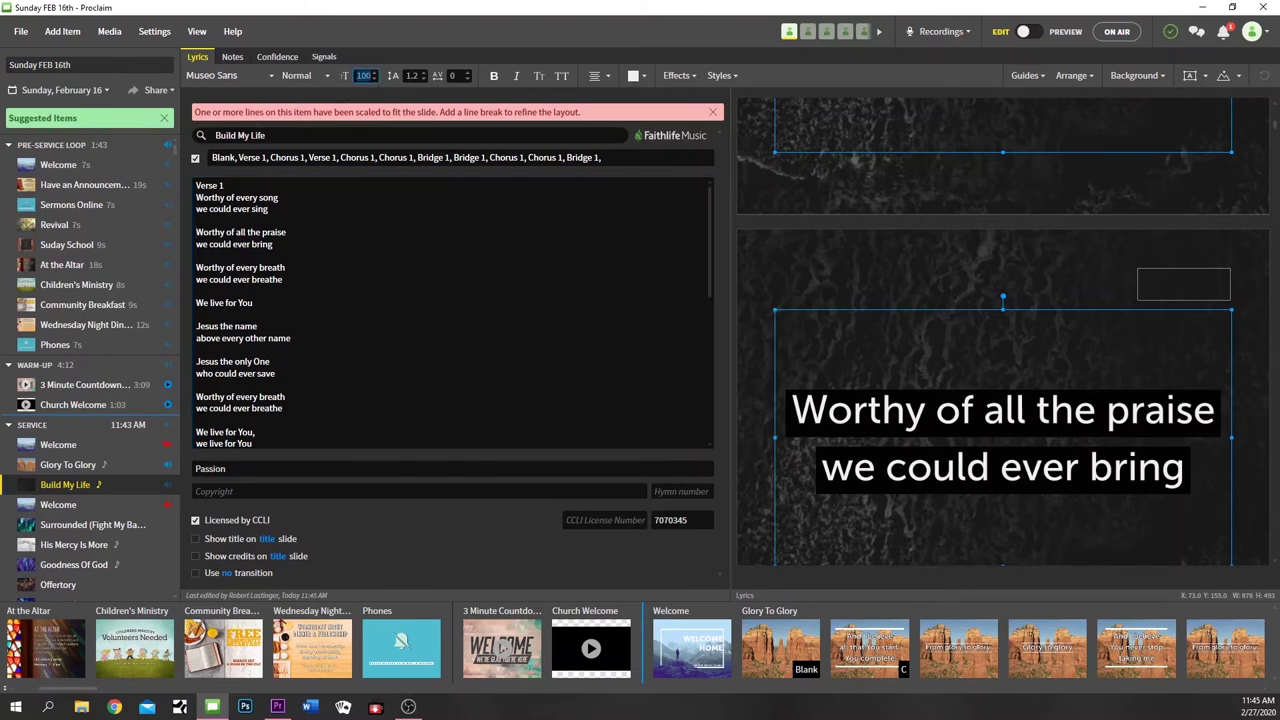
type("150")
key("Return")
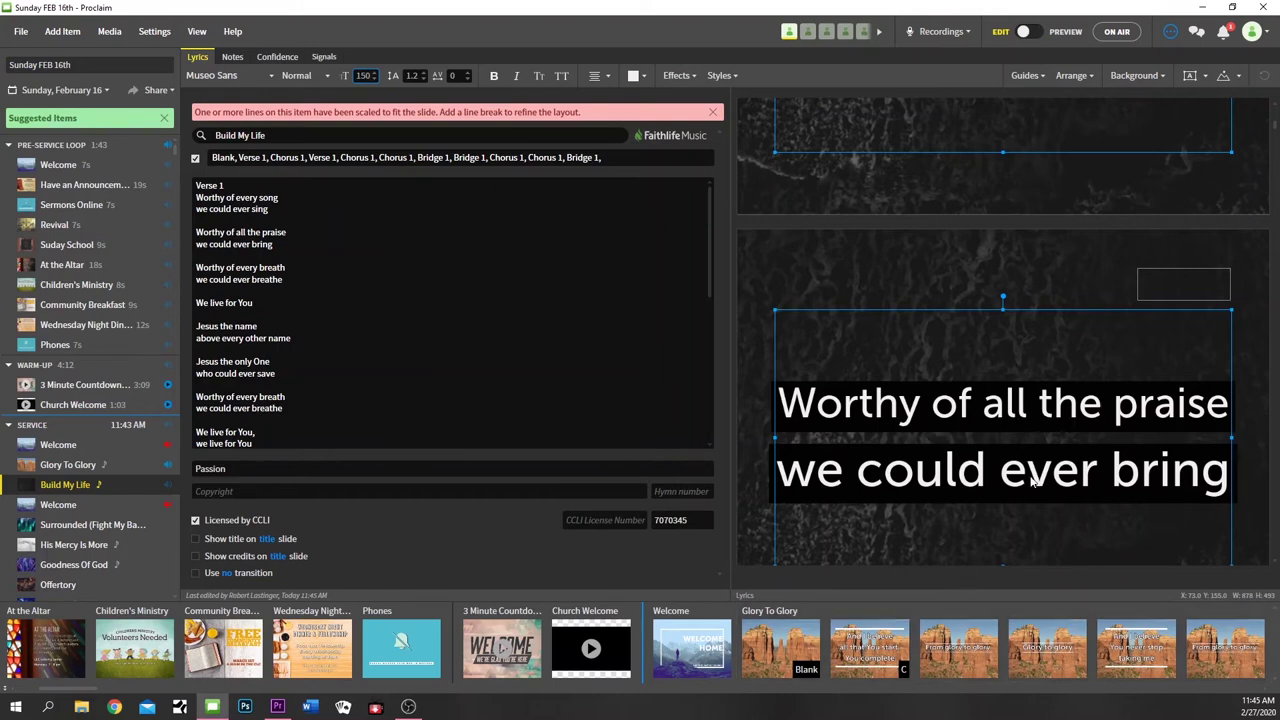
scroll(1012, 458, "down", 5)
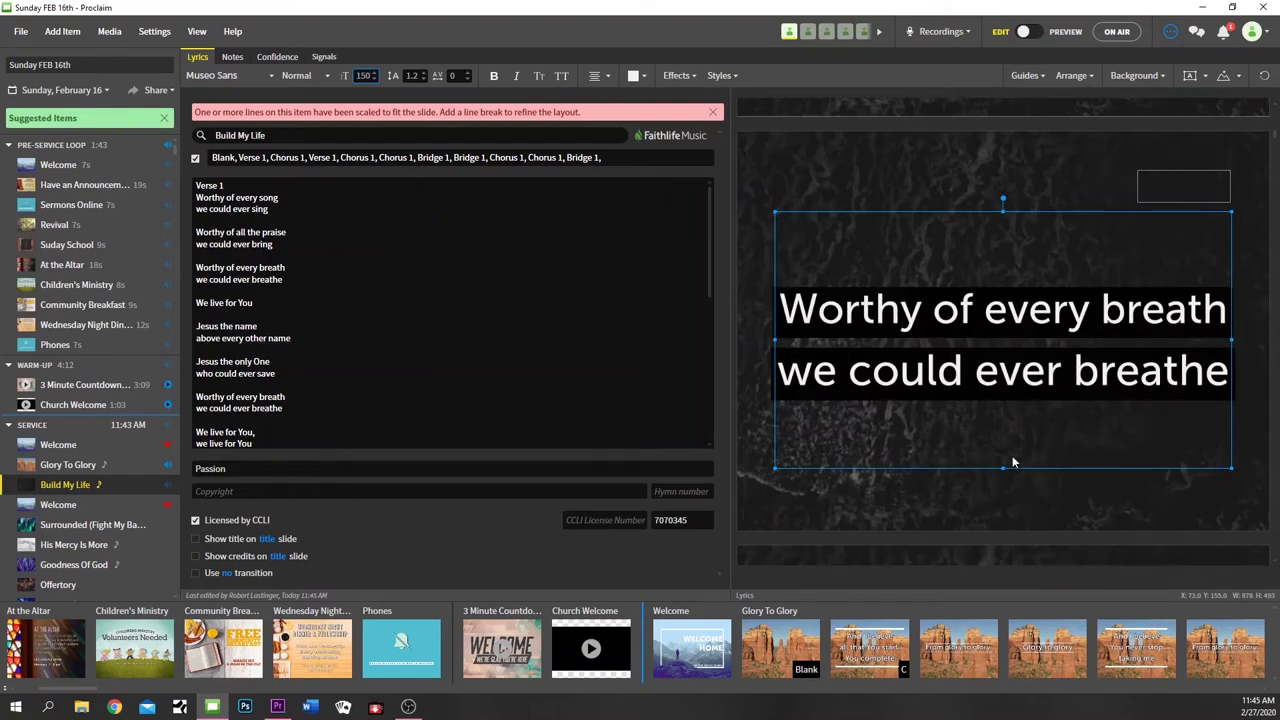
scroll(1012, 455, "down", 5)
scroll(1012, 455, "up", 2)
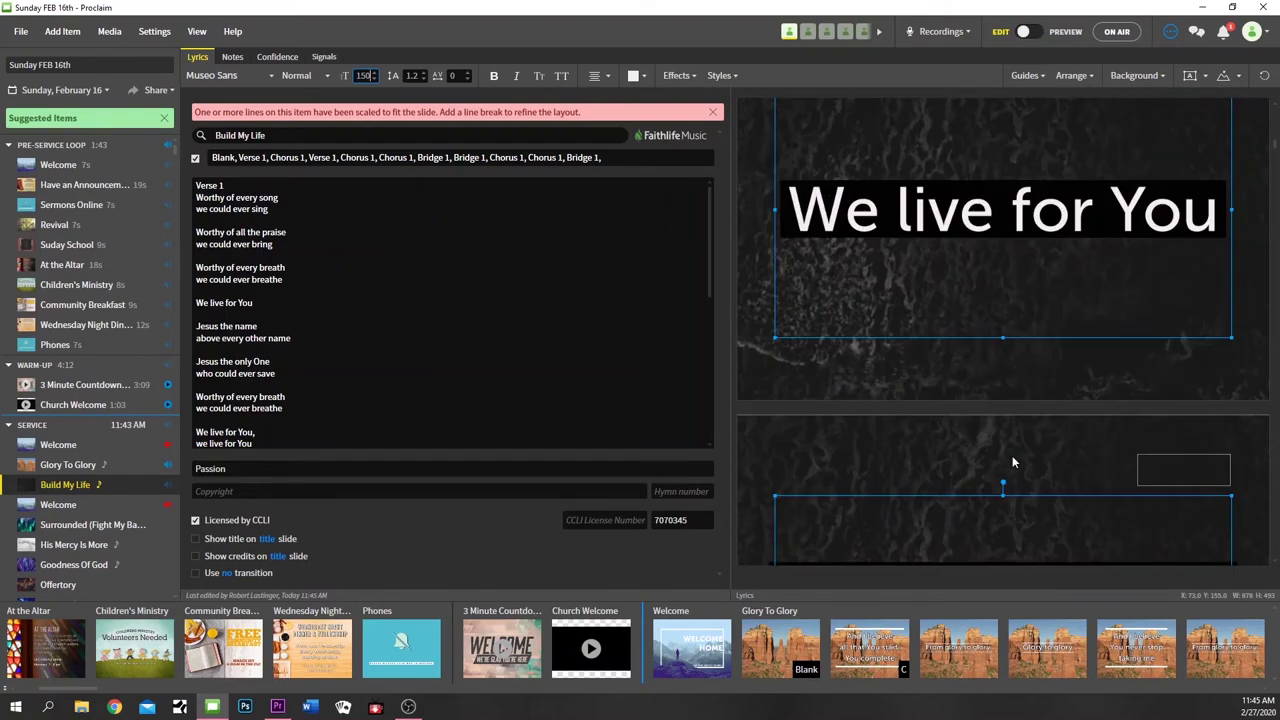
scroll(1004, 316, "down", 3)
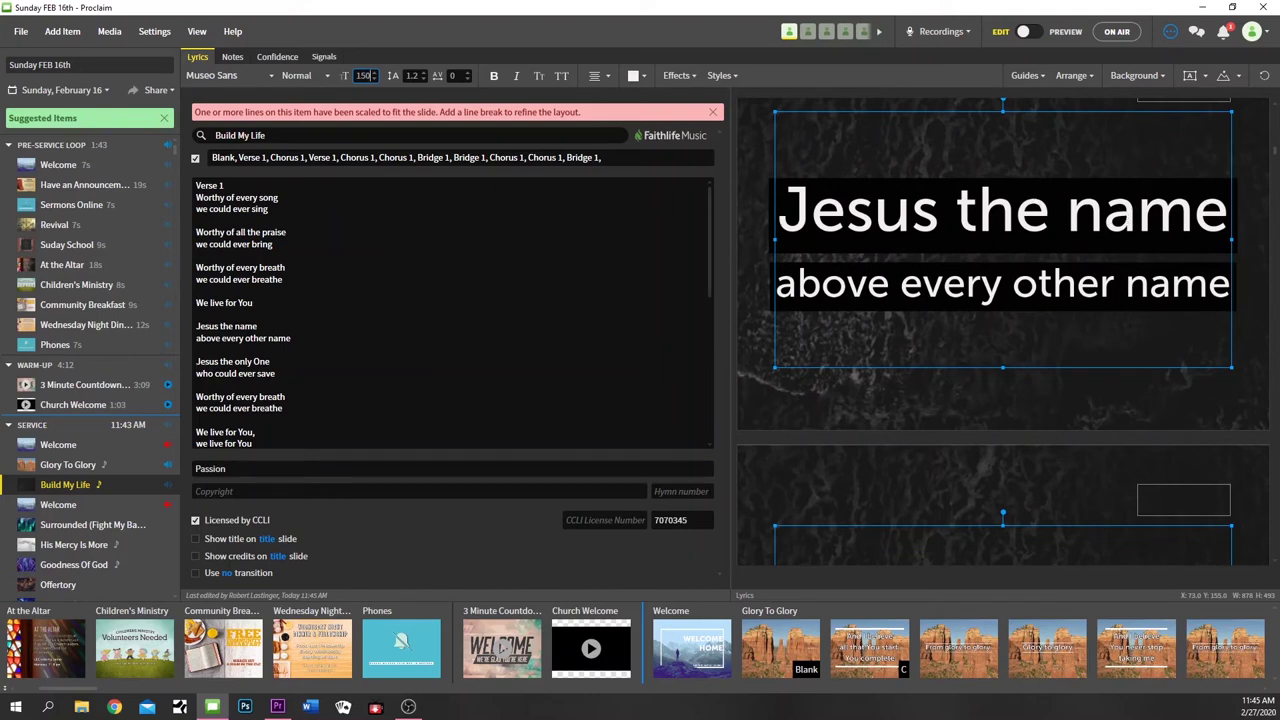
Set the Build My Life lyrics' font size to 100 and review the text fit across the verse and chorus slides
key("ctrl+a")
type("100")
key("Return")
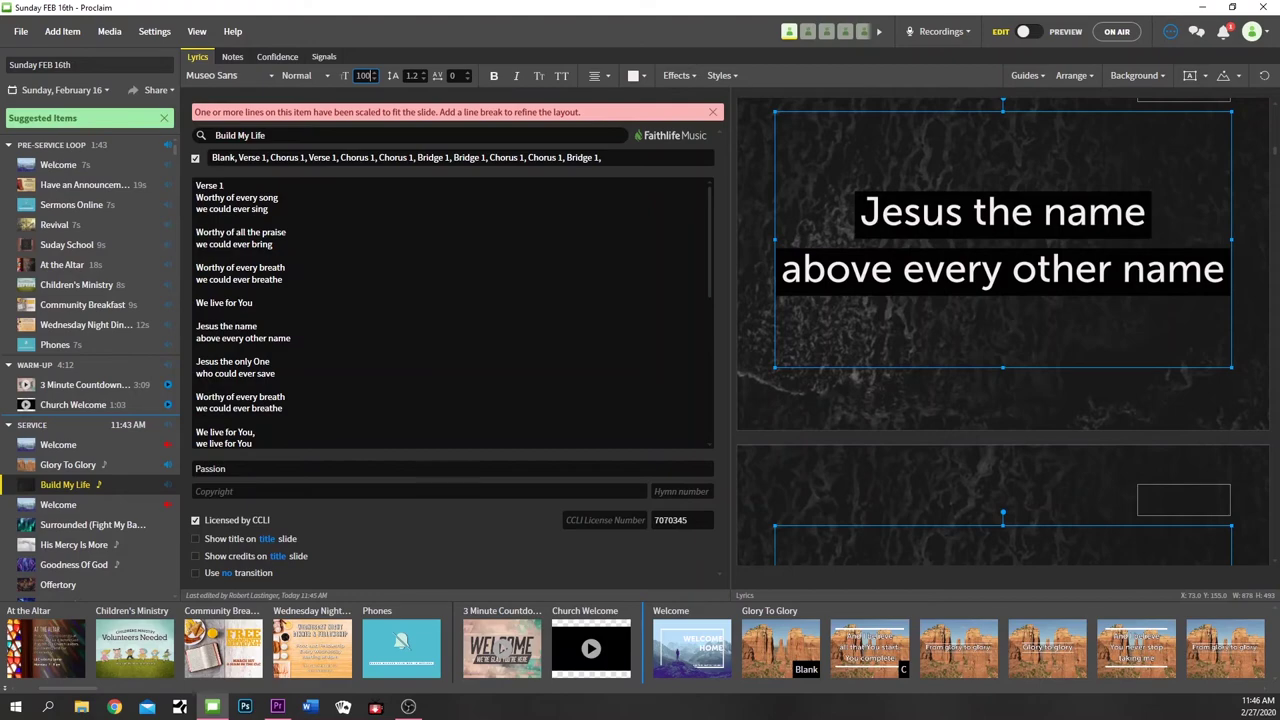
scroll(1057, 288, "down", 5)
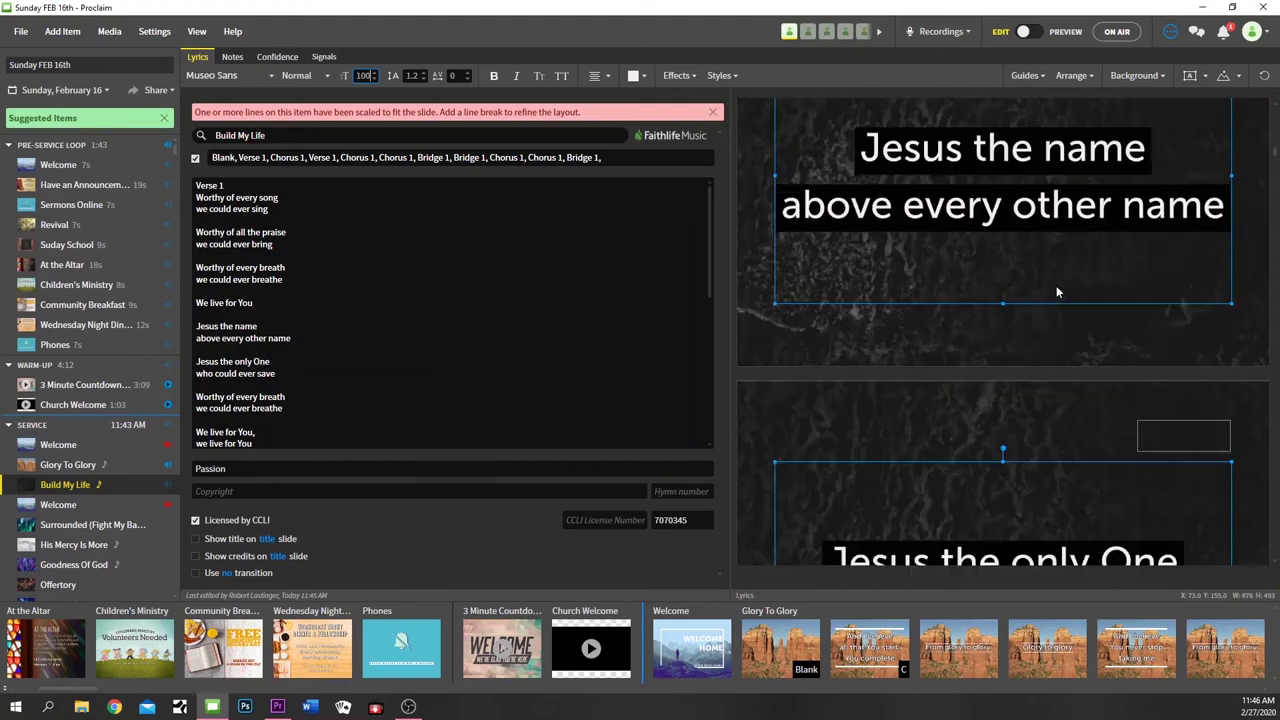
scroll(1057, 292, "down", 5)
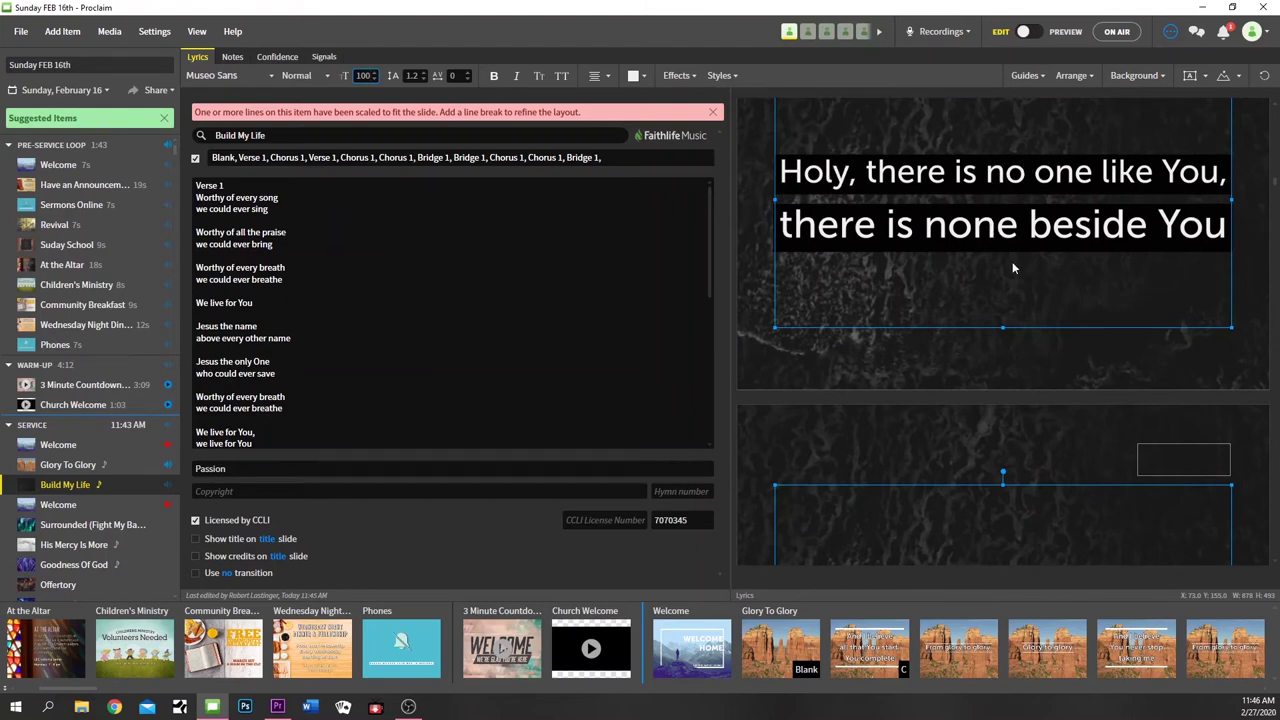
scroll(1012, 261, "down", 3)
scroll(1012, 266, "up", 3)
scroll(794, 259, "up", 6)
scroll(793, 254, "up", 5)
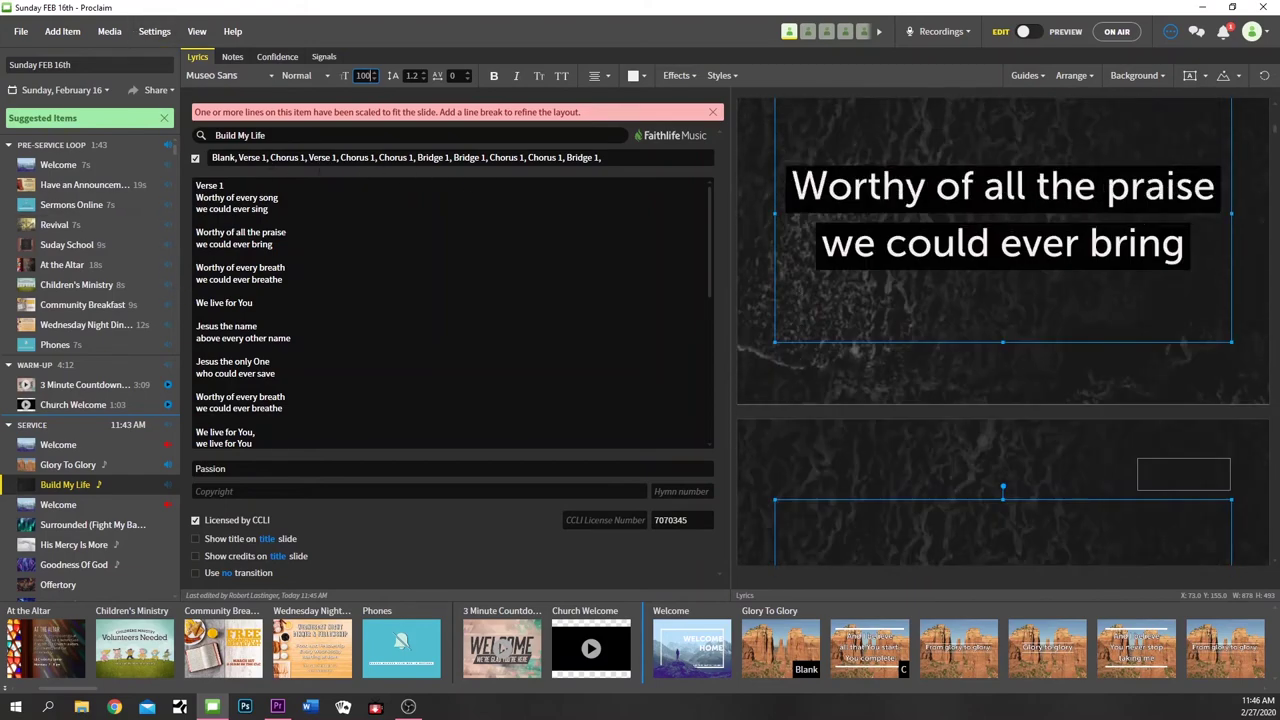
Open the Glory To Glory song and examine the verse, chorus and bridge labels in its lyrics
left_click(66, 467)
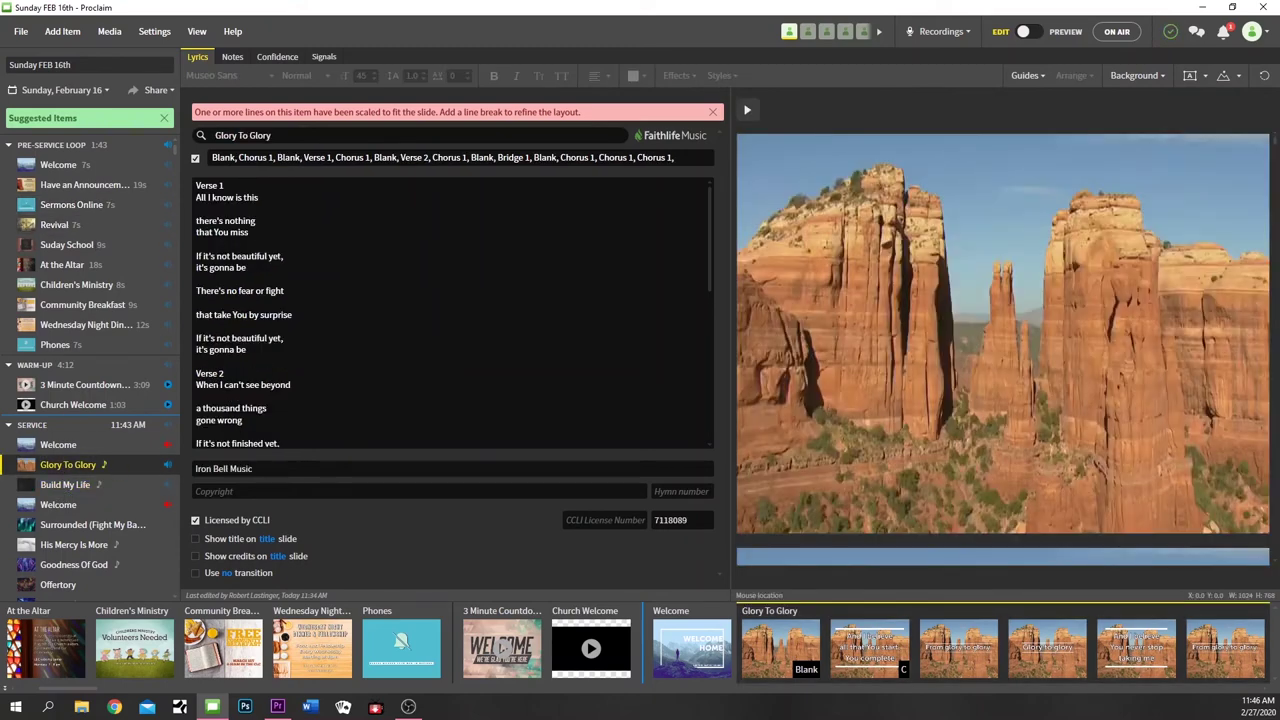
left_click(224, 186)
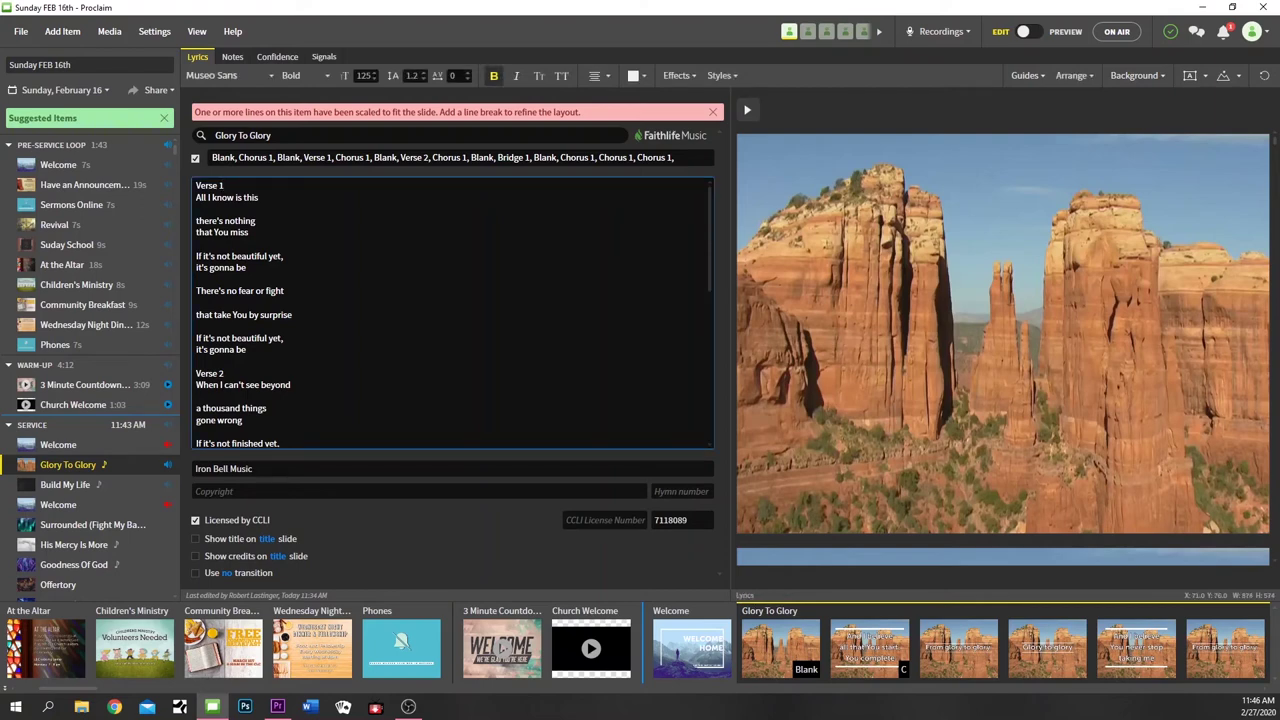
scroll(450, 310, "down", 5)
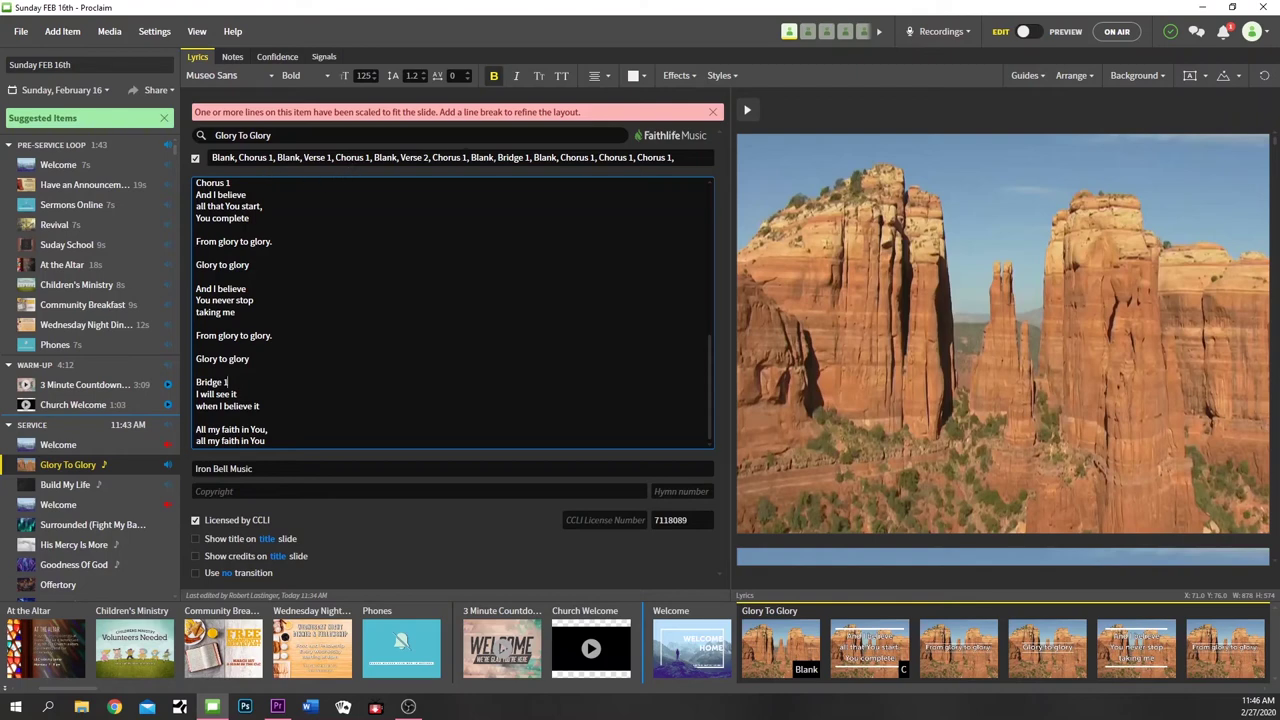
scroll(452, 312, "up", 5)
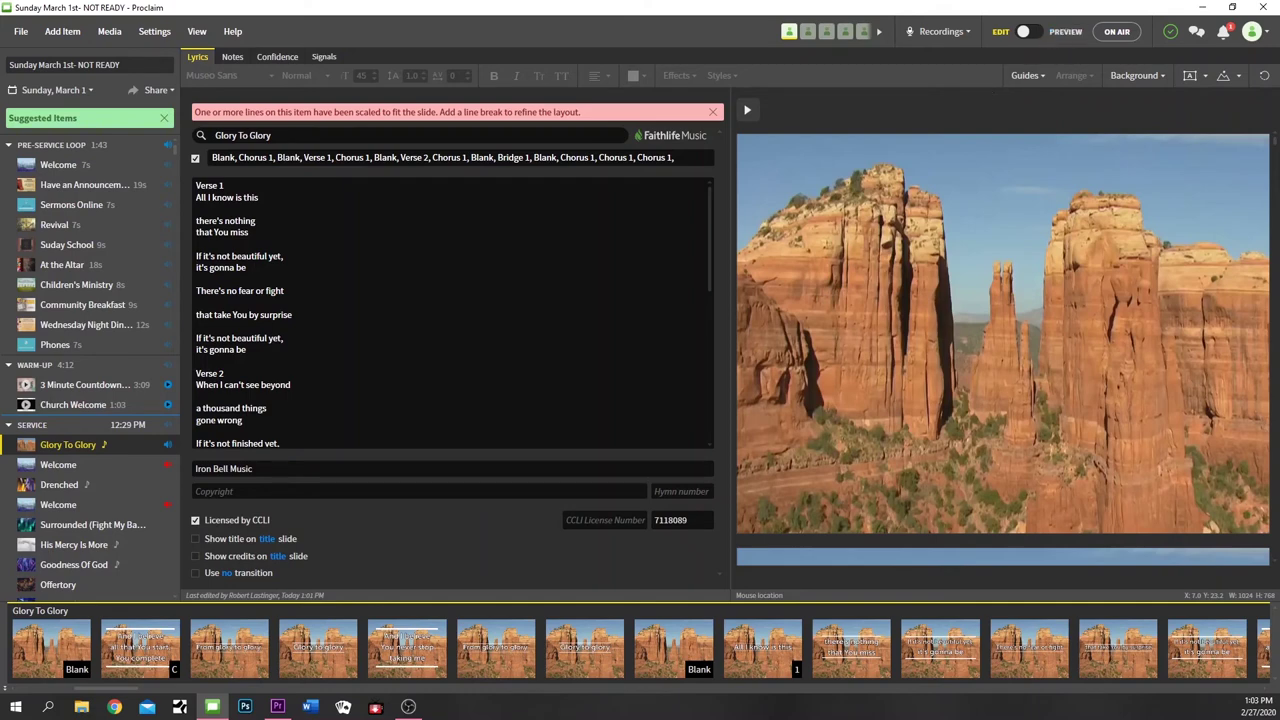
Select the Welcome item between Glory To Glory and Drenched, and preview the presentation's slides as a grid
left_click(88, 486)
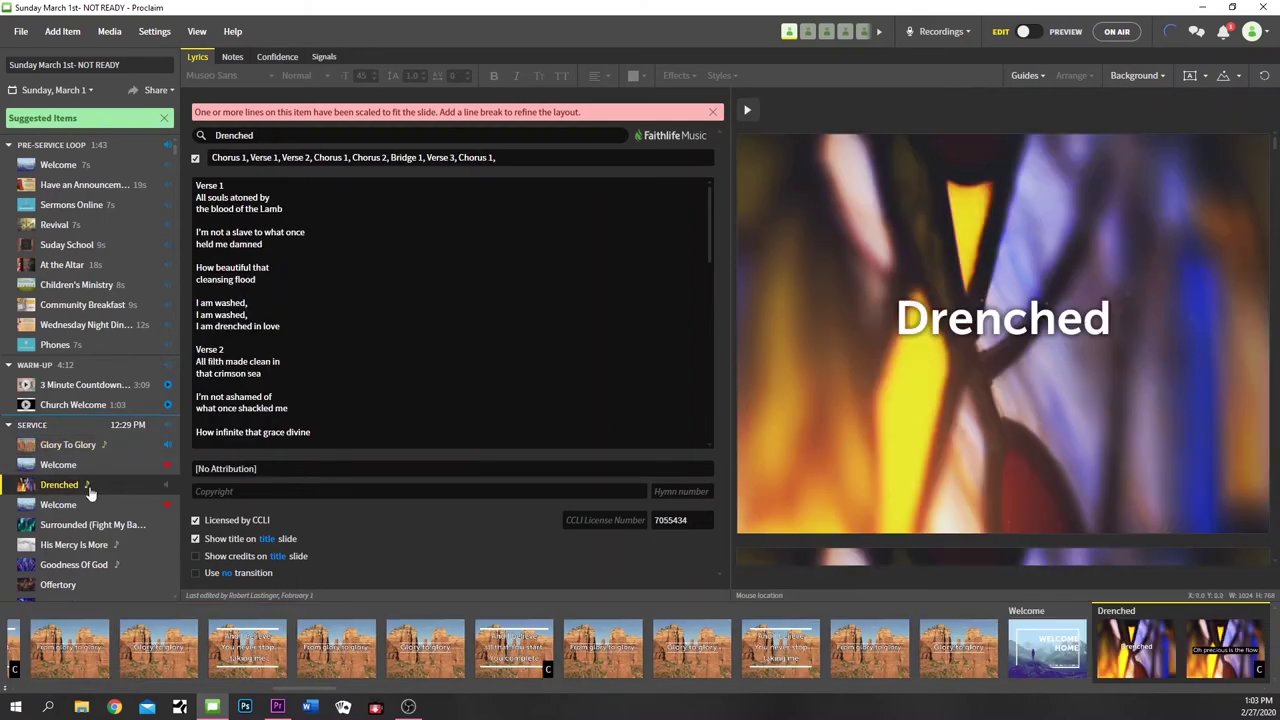
left_click(89, 474)
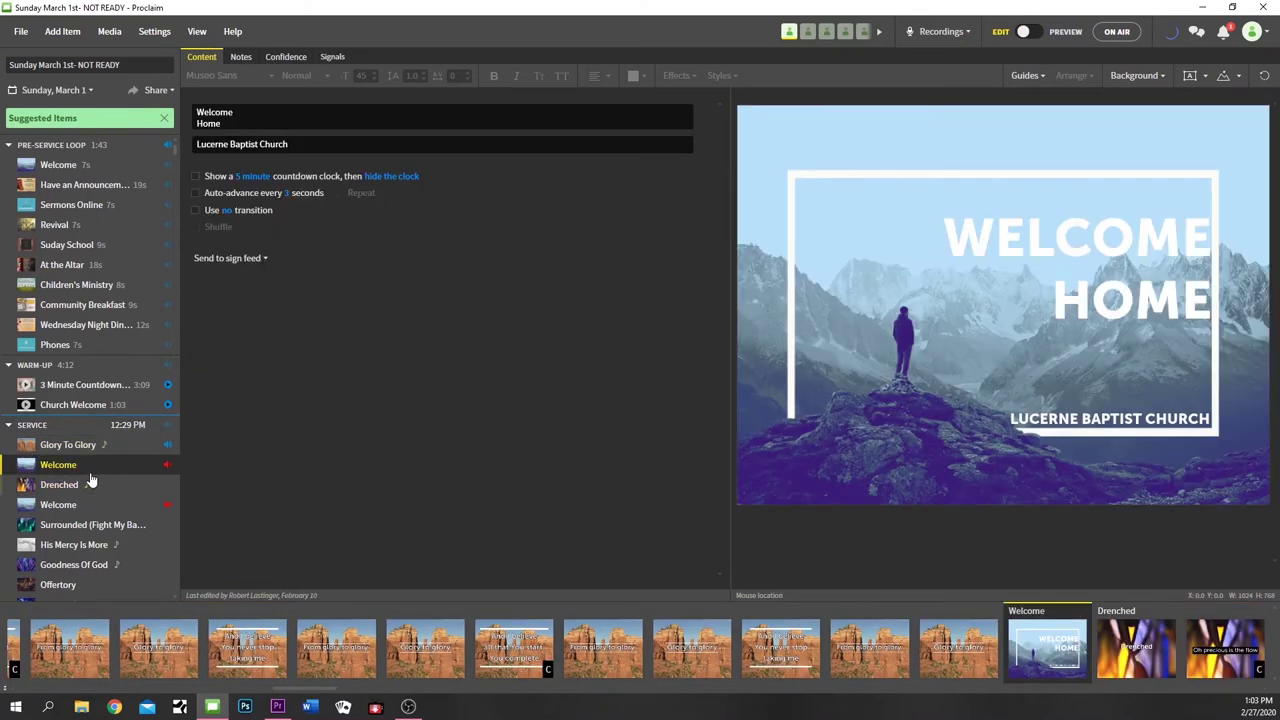
left_click(1060, 33)
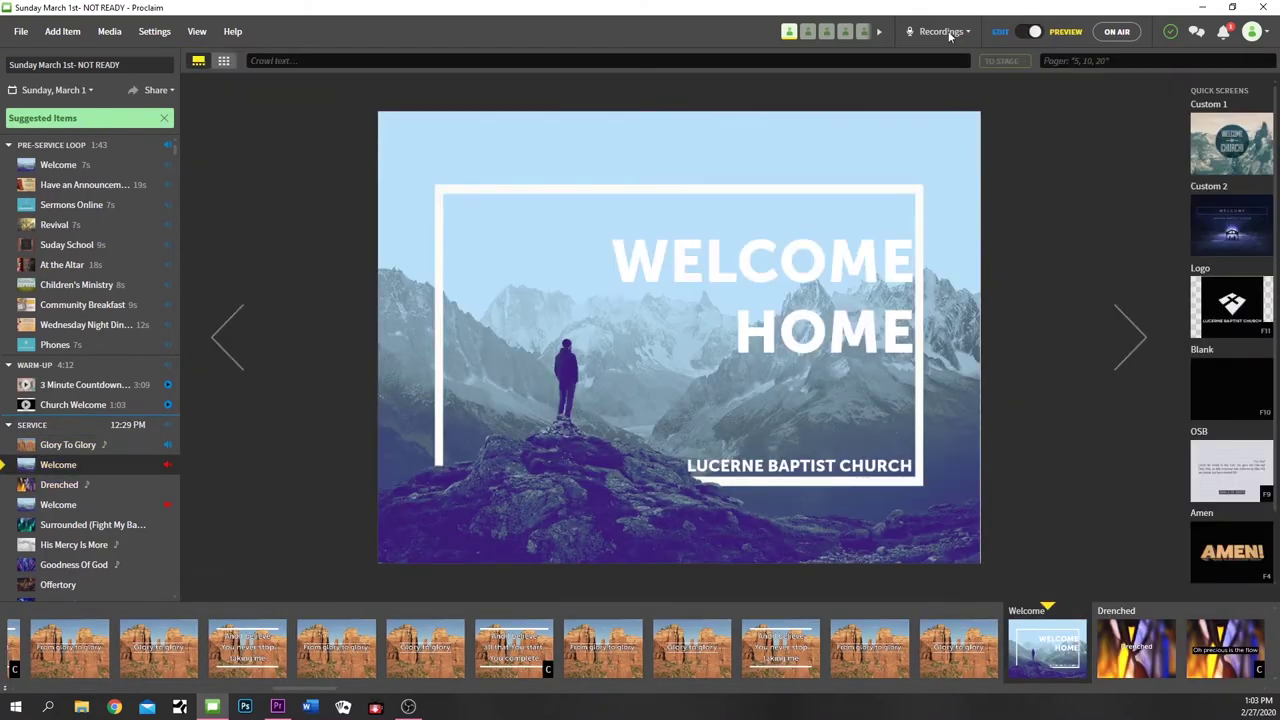
left_click(224, 61)
scroll(392, 325, "down", 10)
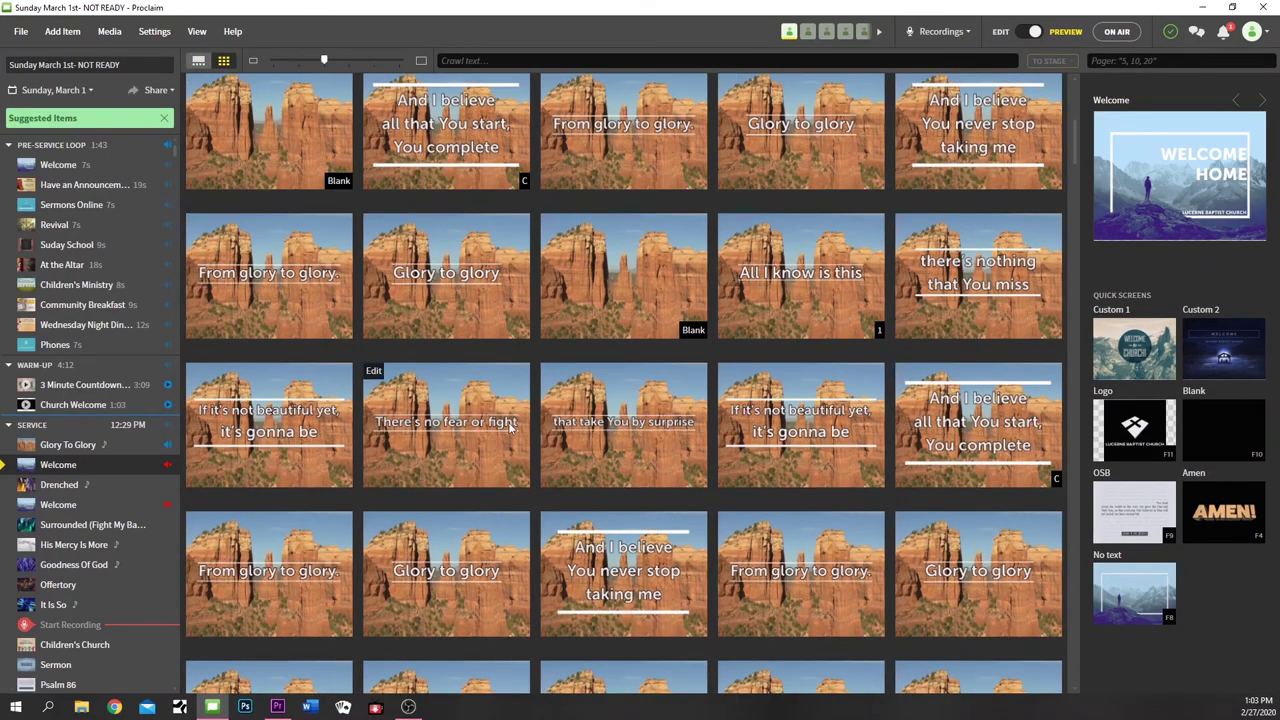
Return to edit mode, select Glory To Glory, and preview it in the full single-slide view
left_click(1002, 33)
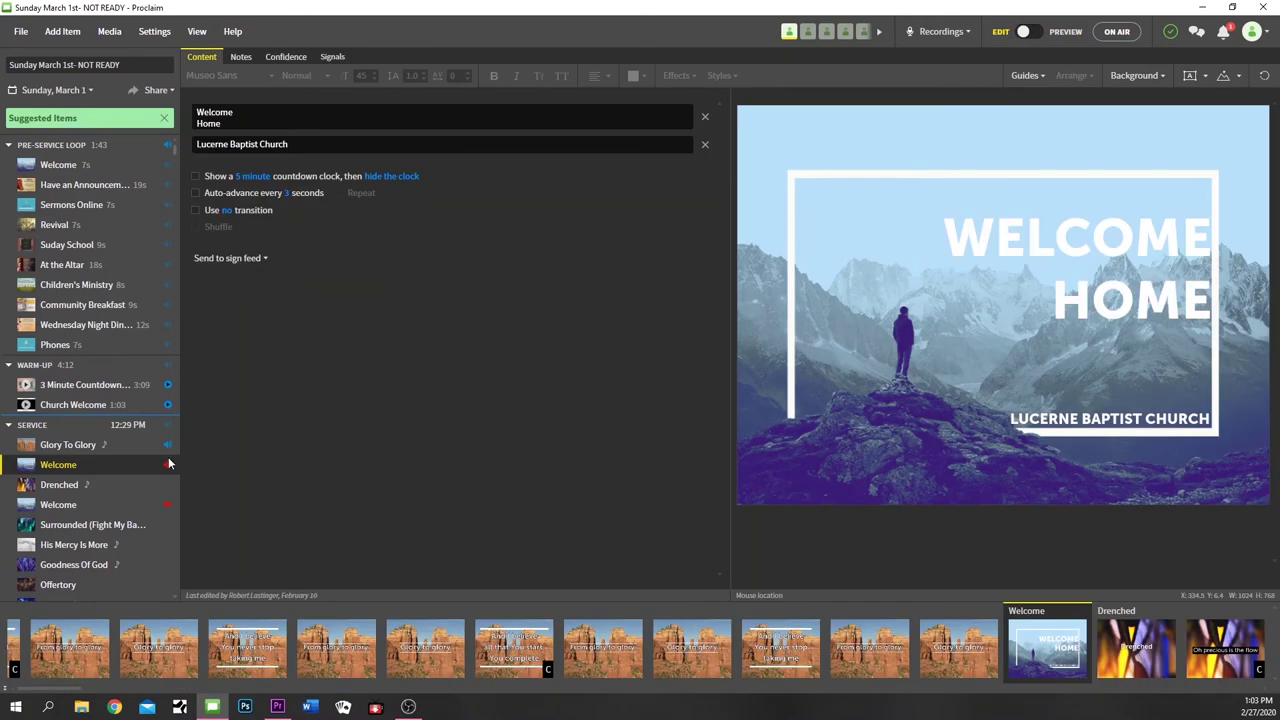
left_click(90, 444)
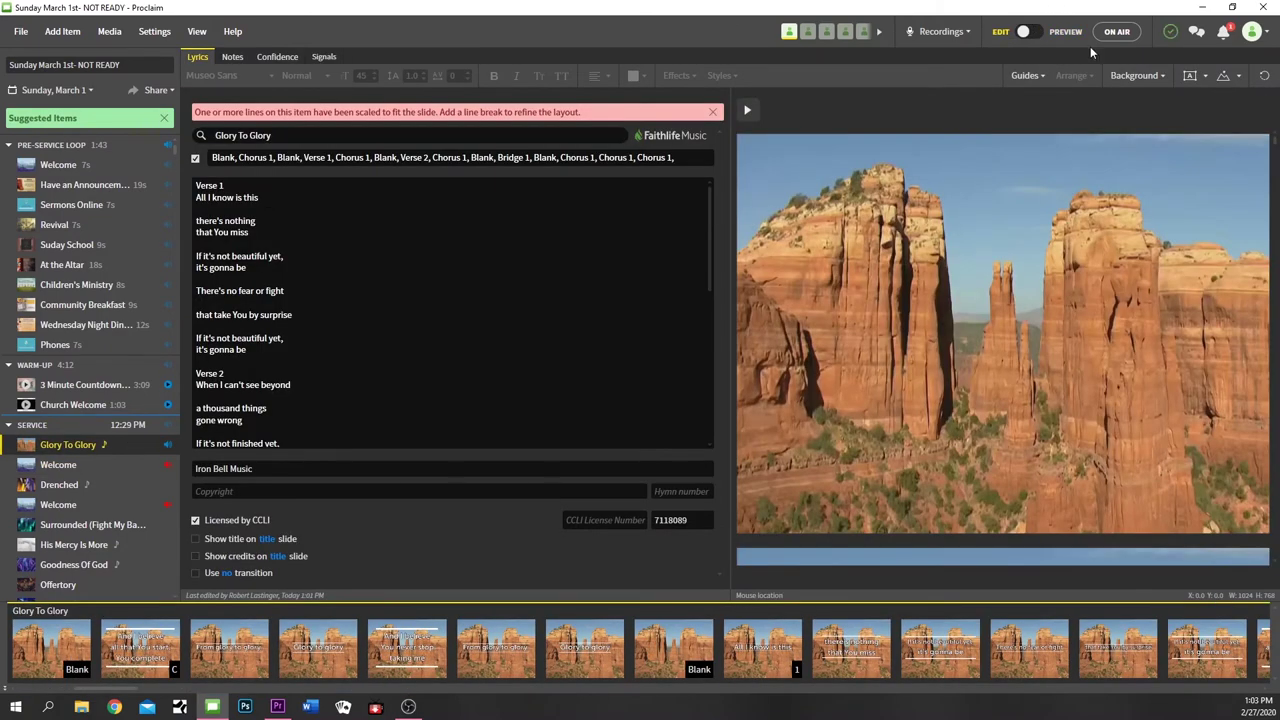
left_click(1066, 33)
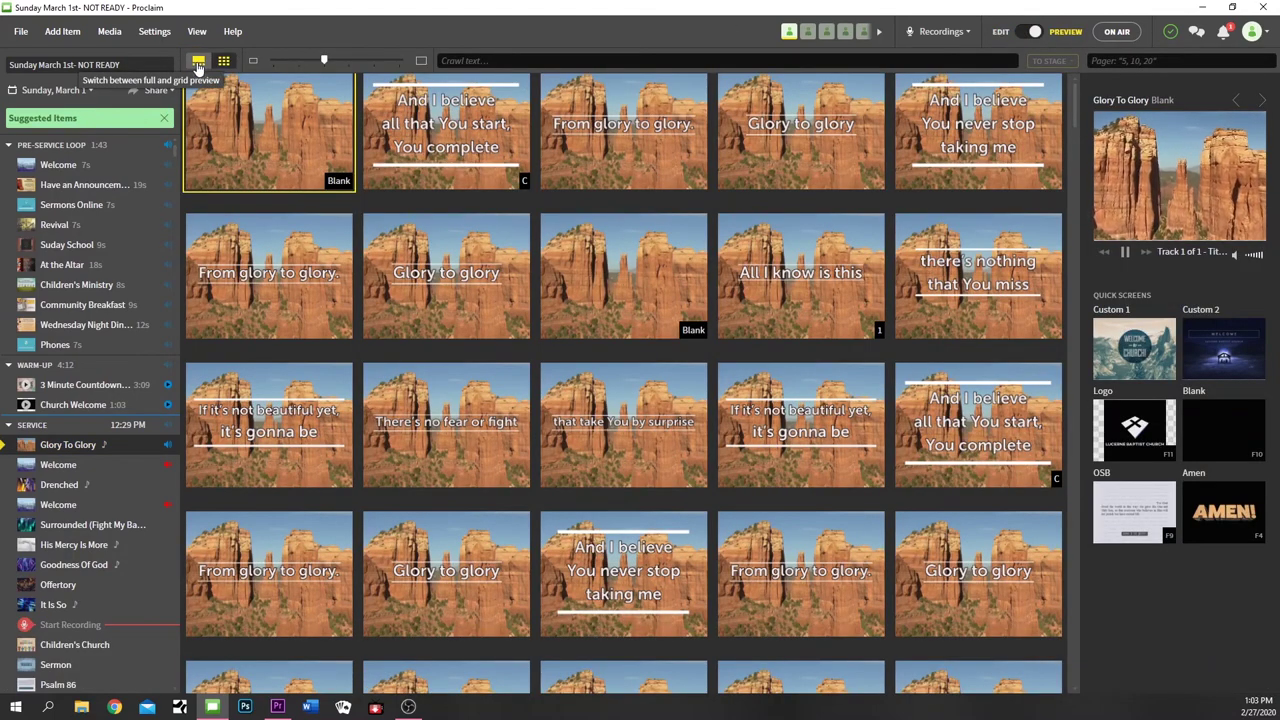
left_click(198, 62)
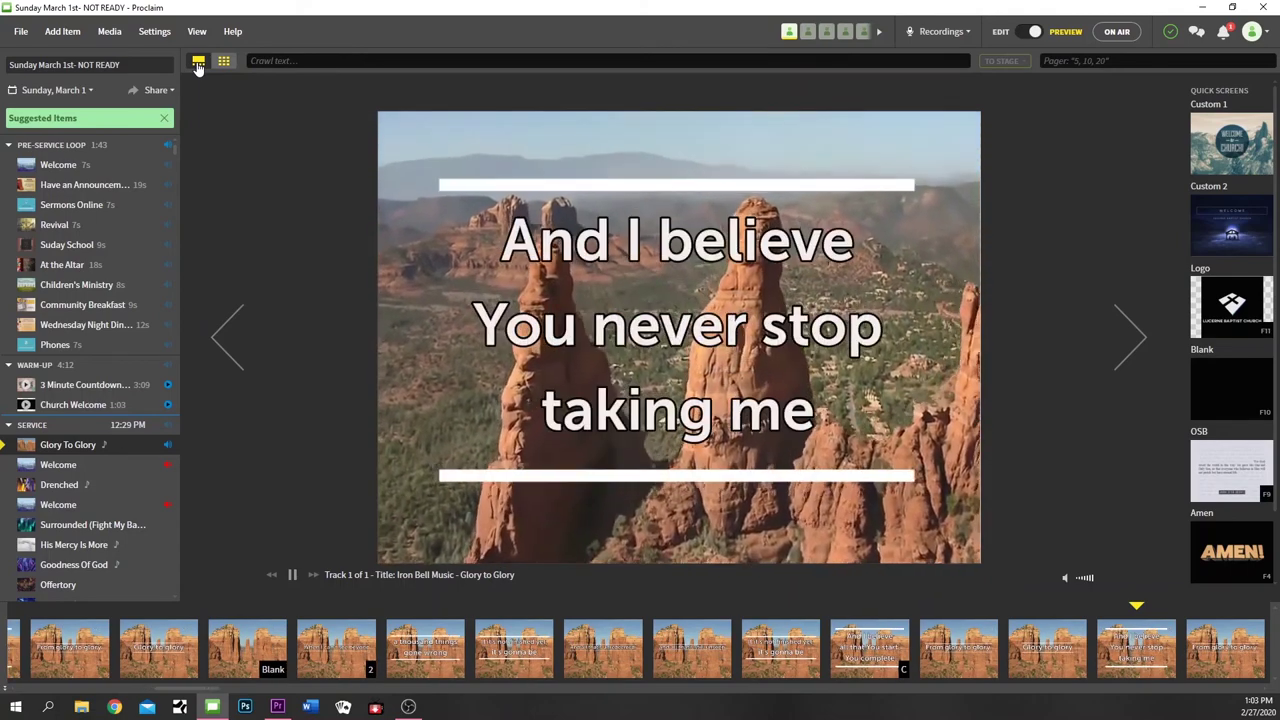
Move through Glory To Glory's chorus, blank and bridge slides in the preview, and return to edit mode
key("Left")
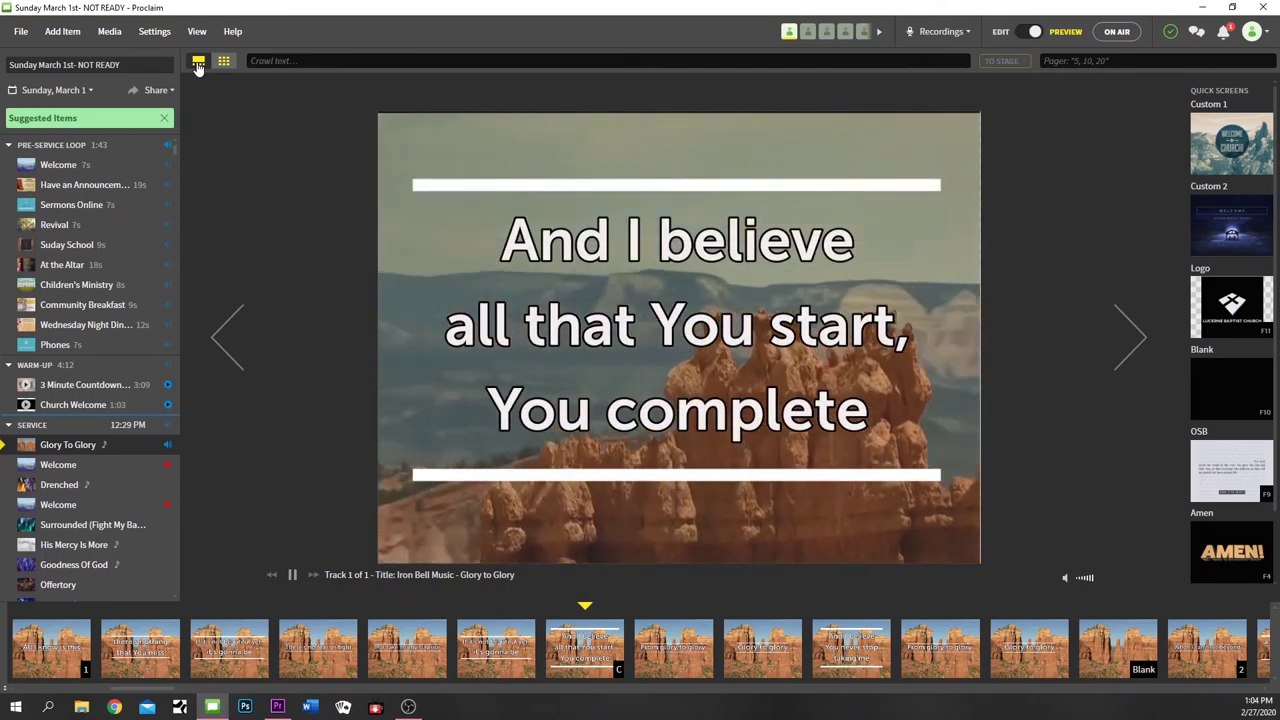
key("b")
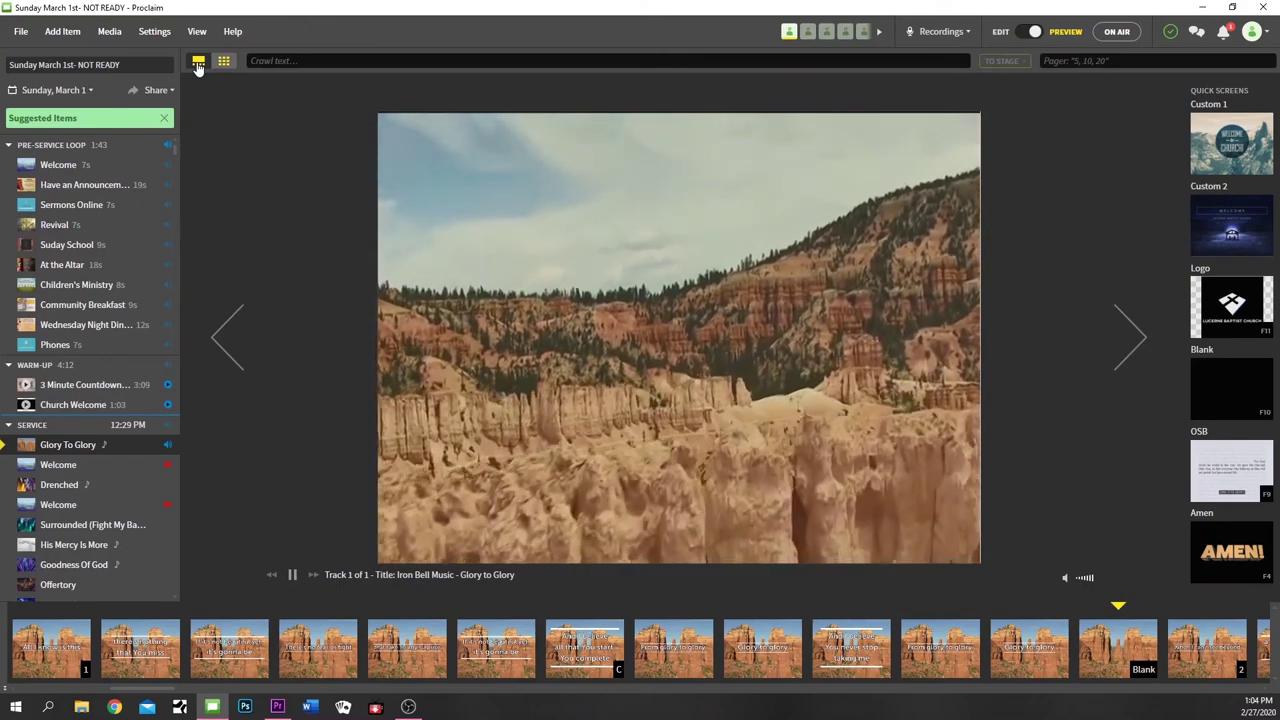
key("Right")
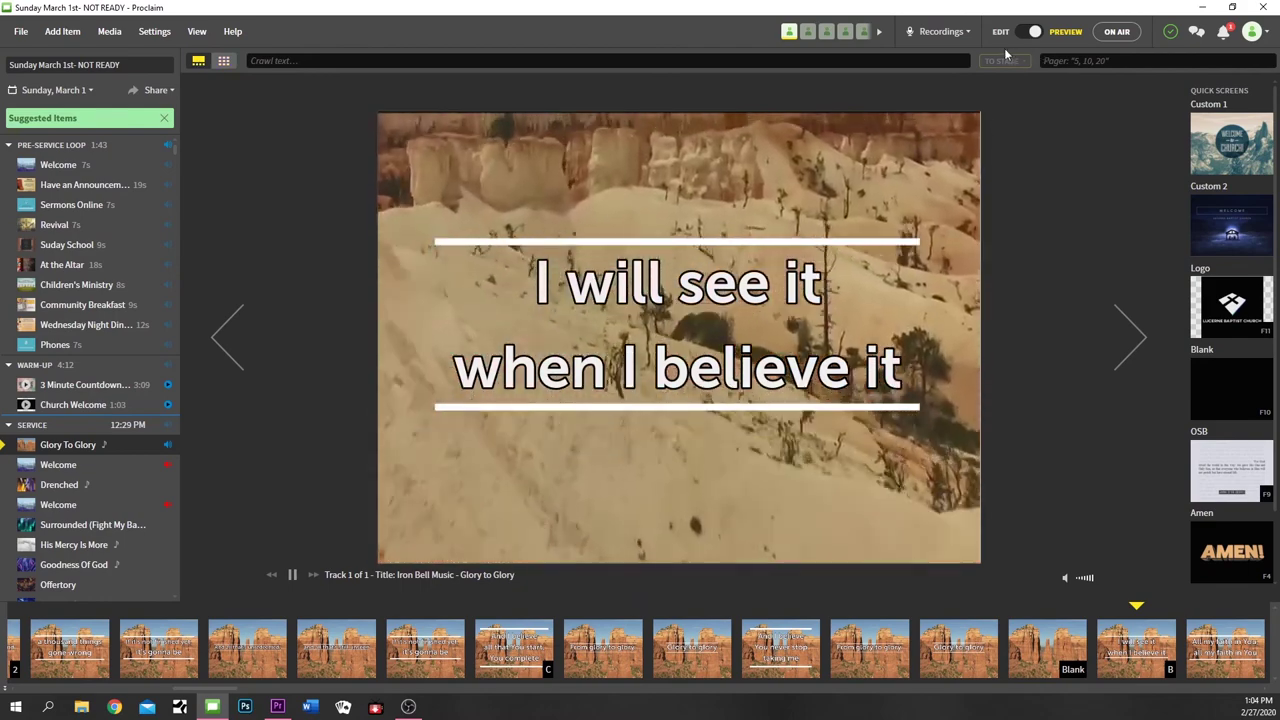
left_click(1000, 34)
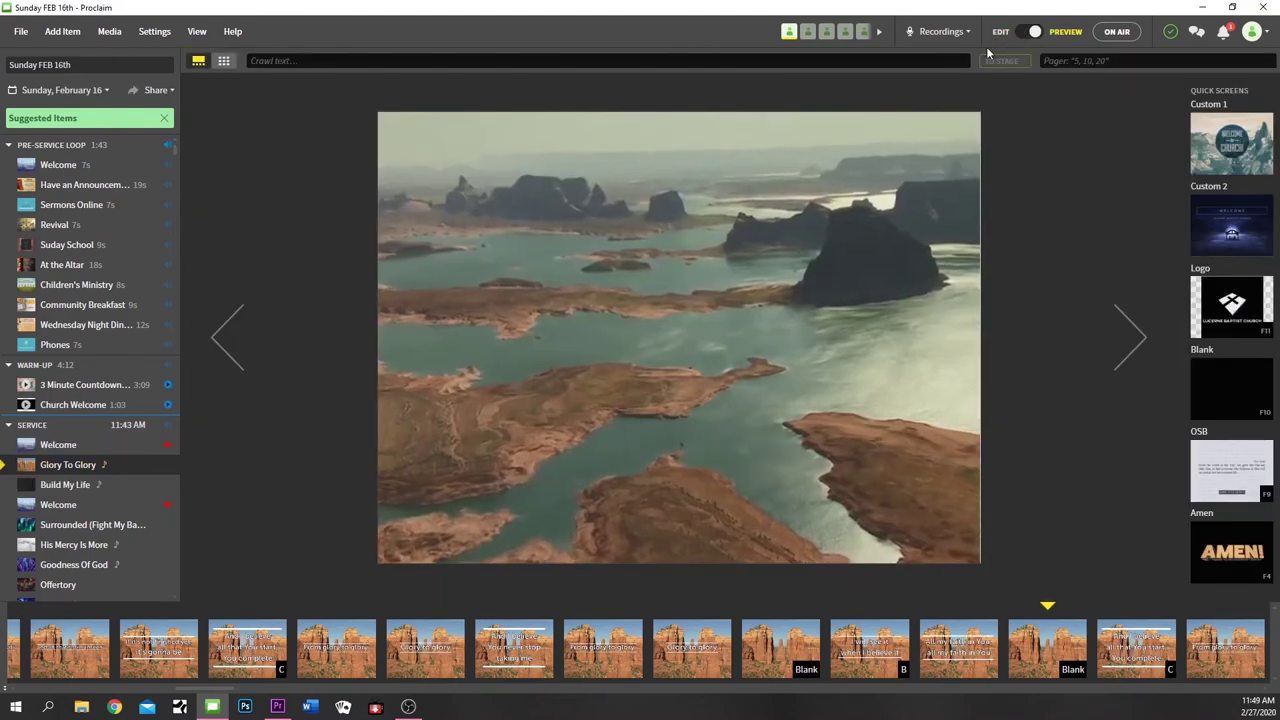
Return to edit mode, select Build My Life, and open the media library to choose its background
left_click(1000, 34)
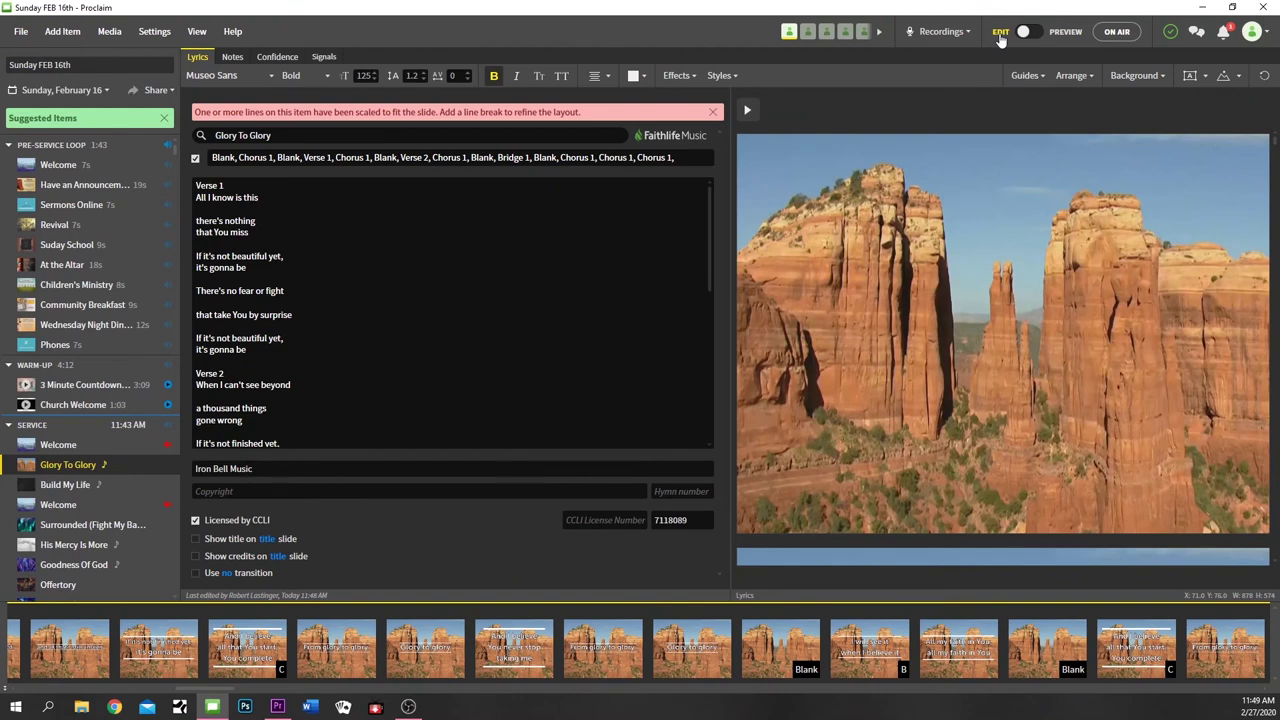
left_click(1117, 80)
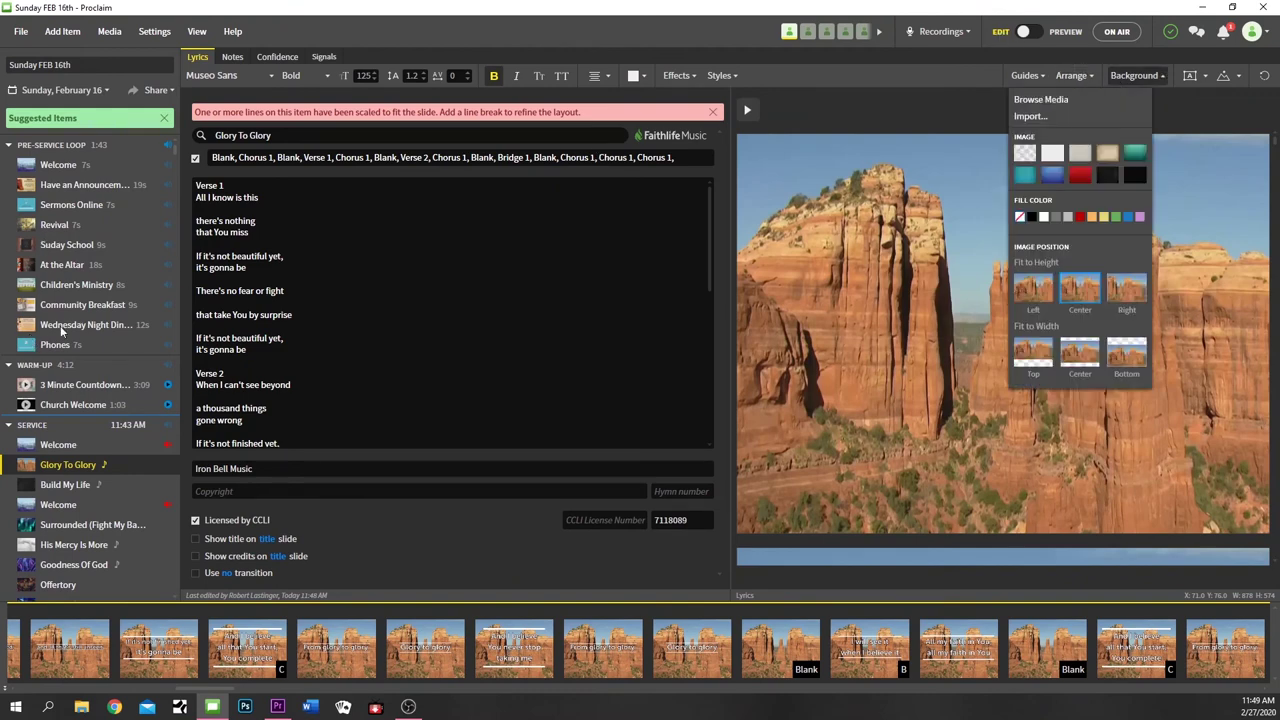
left_click(66, 485)
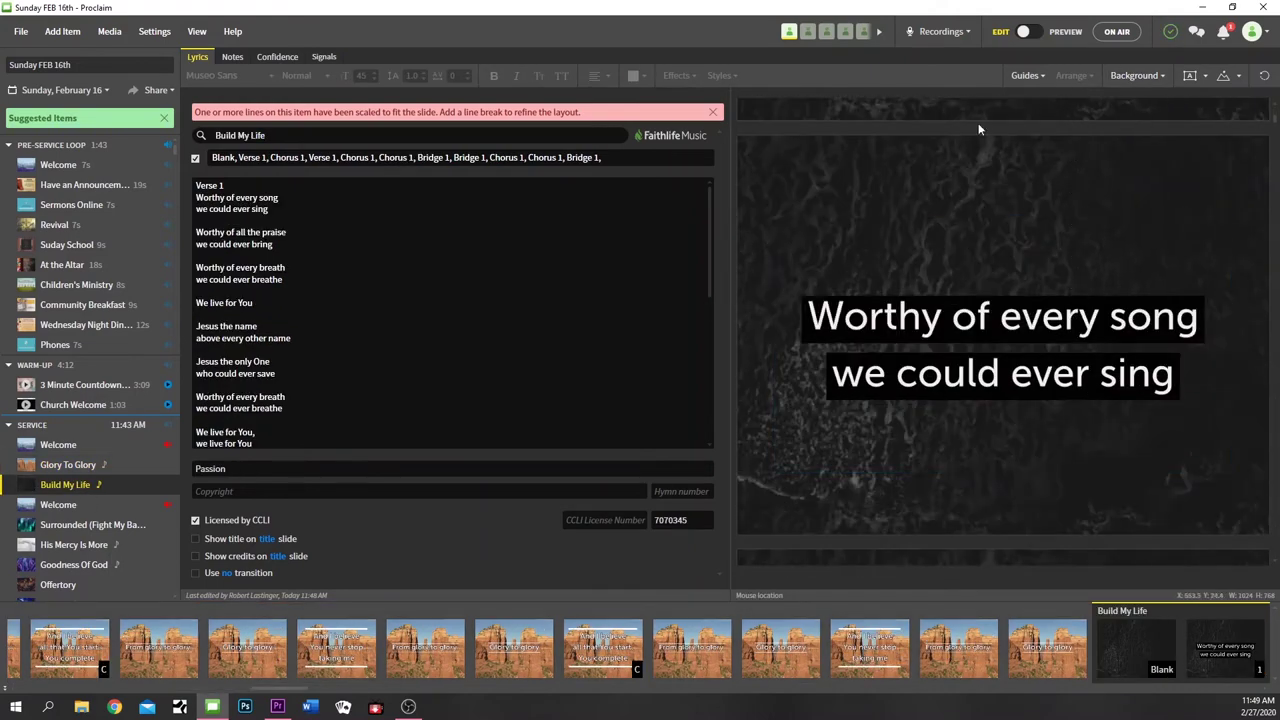
left_click(1139, 79)
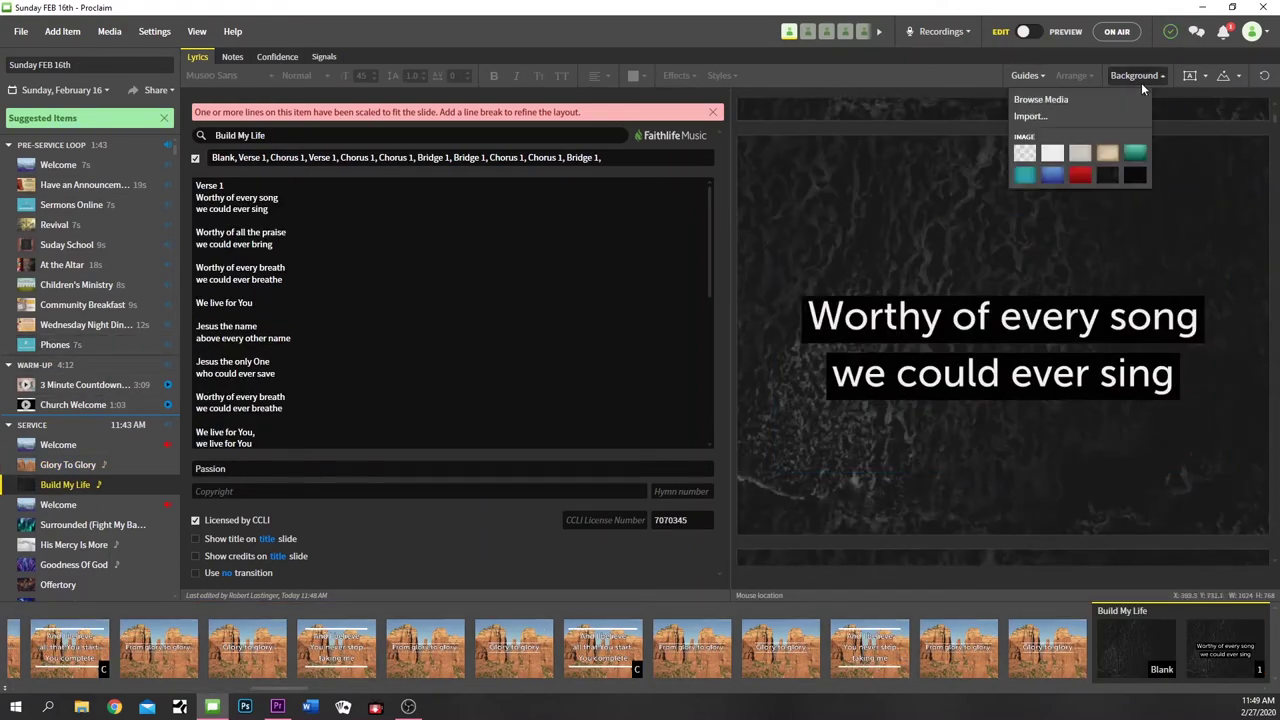
left_click(1116, 96)
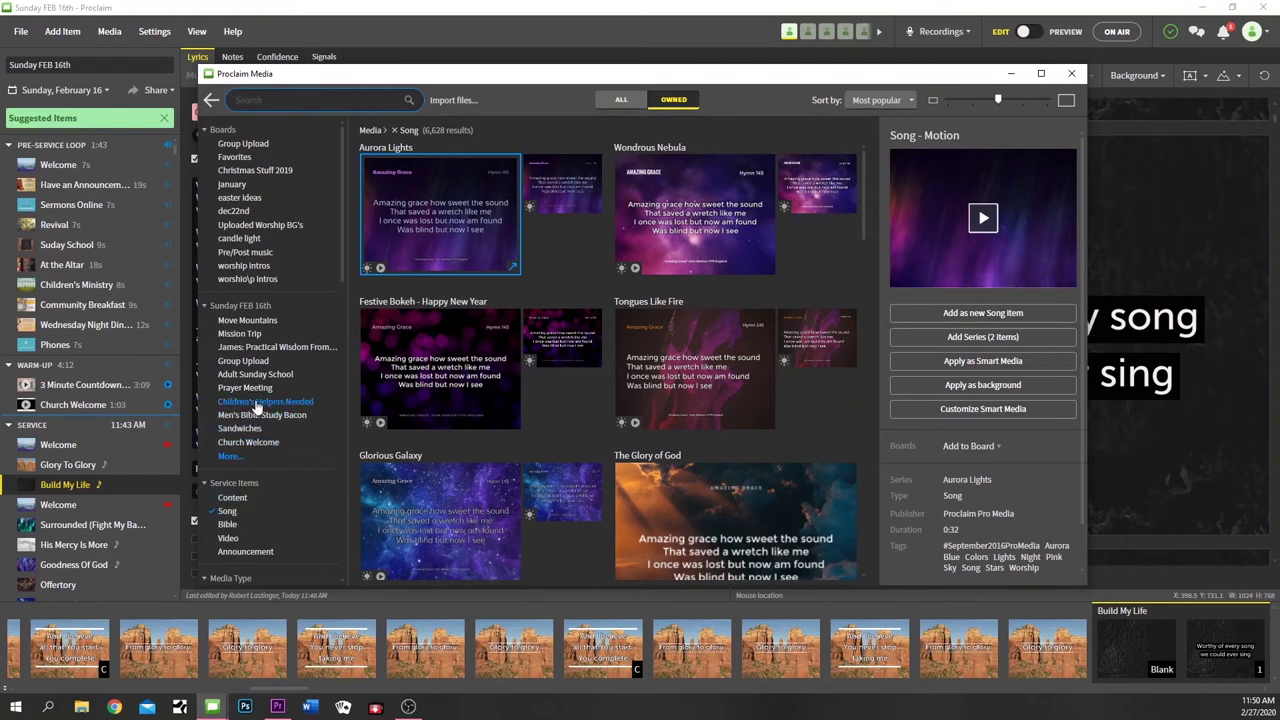
Filter the owned song media to the Video media type
scroll(256, 405, "down", 1)
scroll(256, 405, "down", 1)
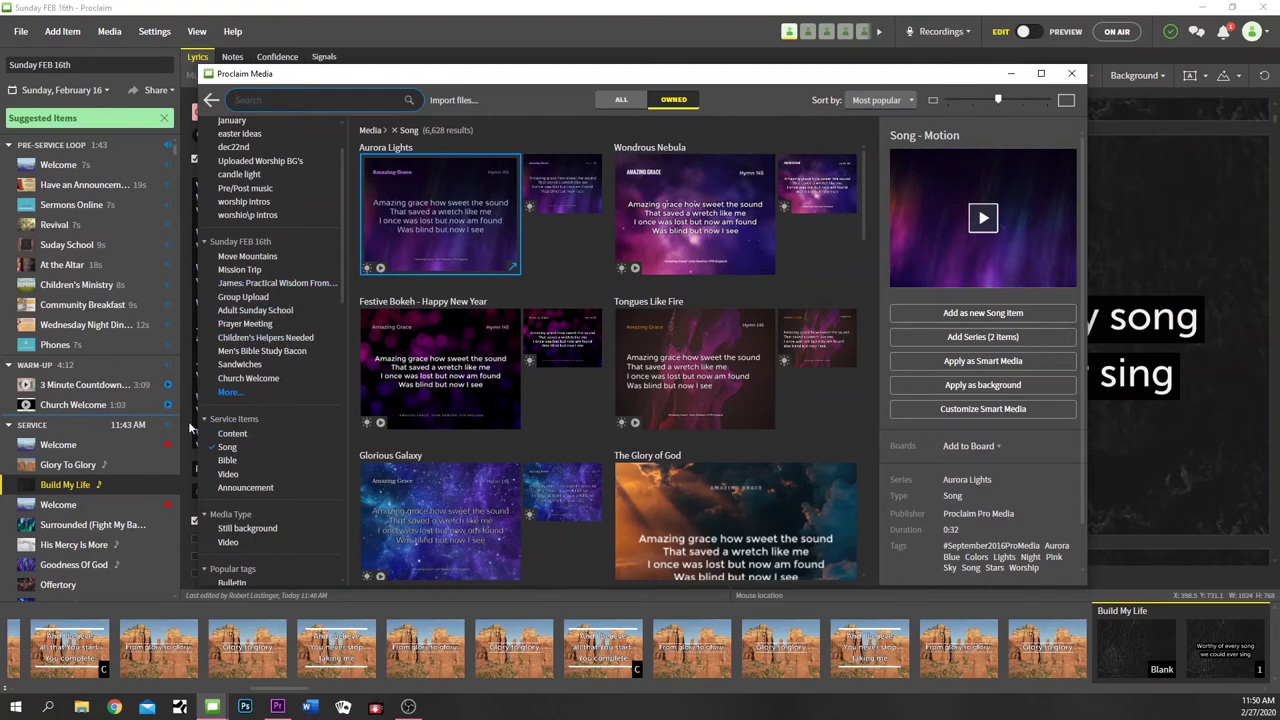
scroll(325, 408, "down", 3)
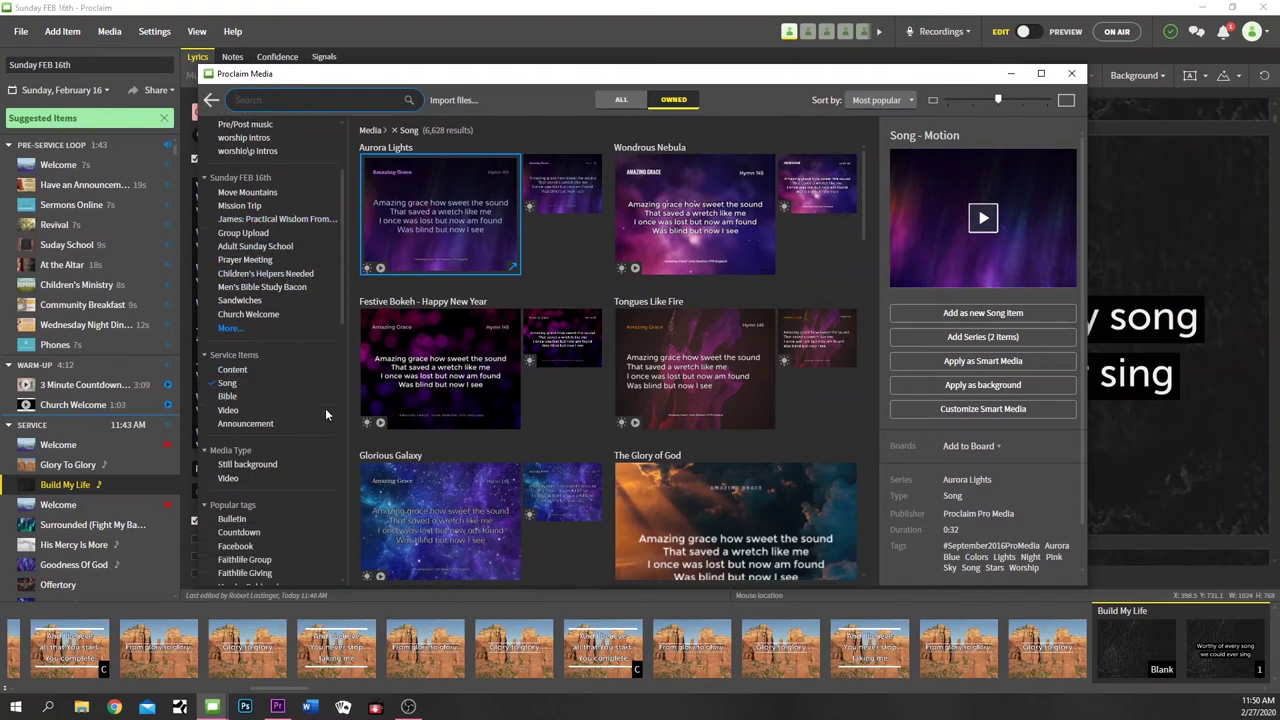
left_click(232, 432)
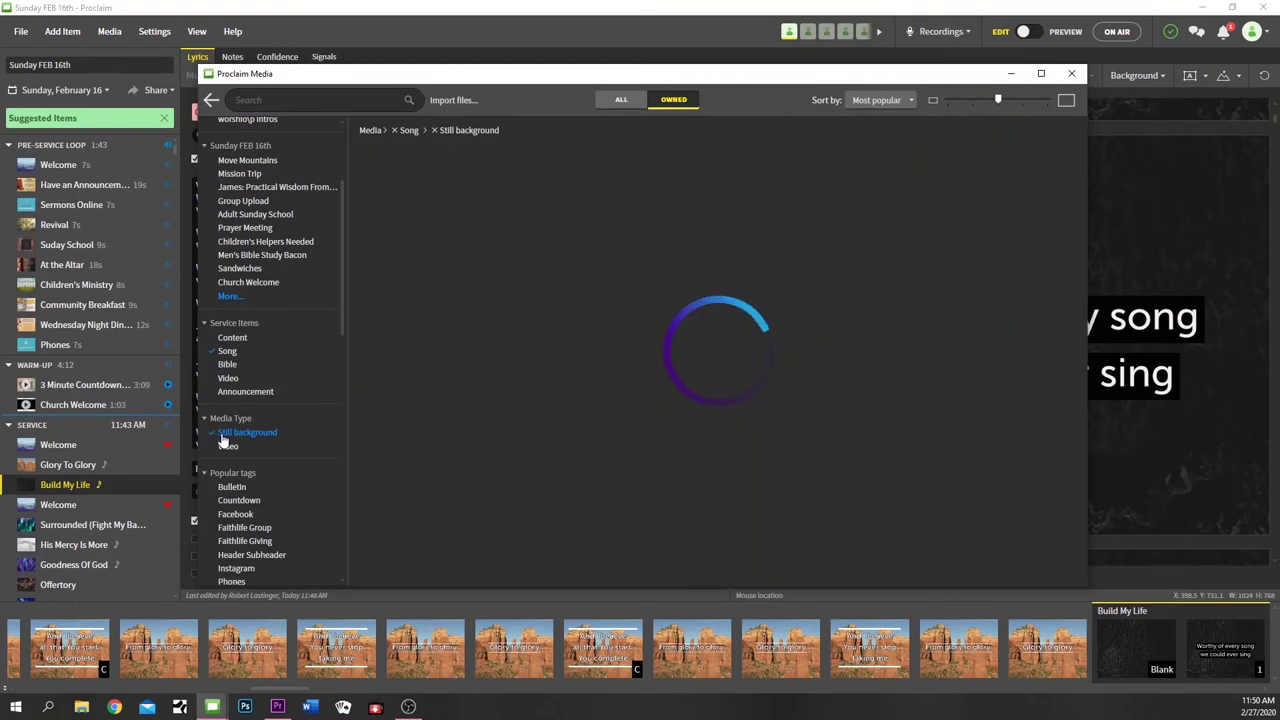
left_click(228, 446)
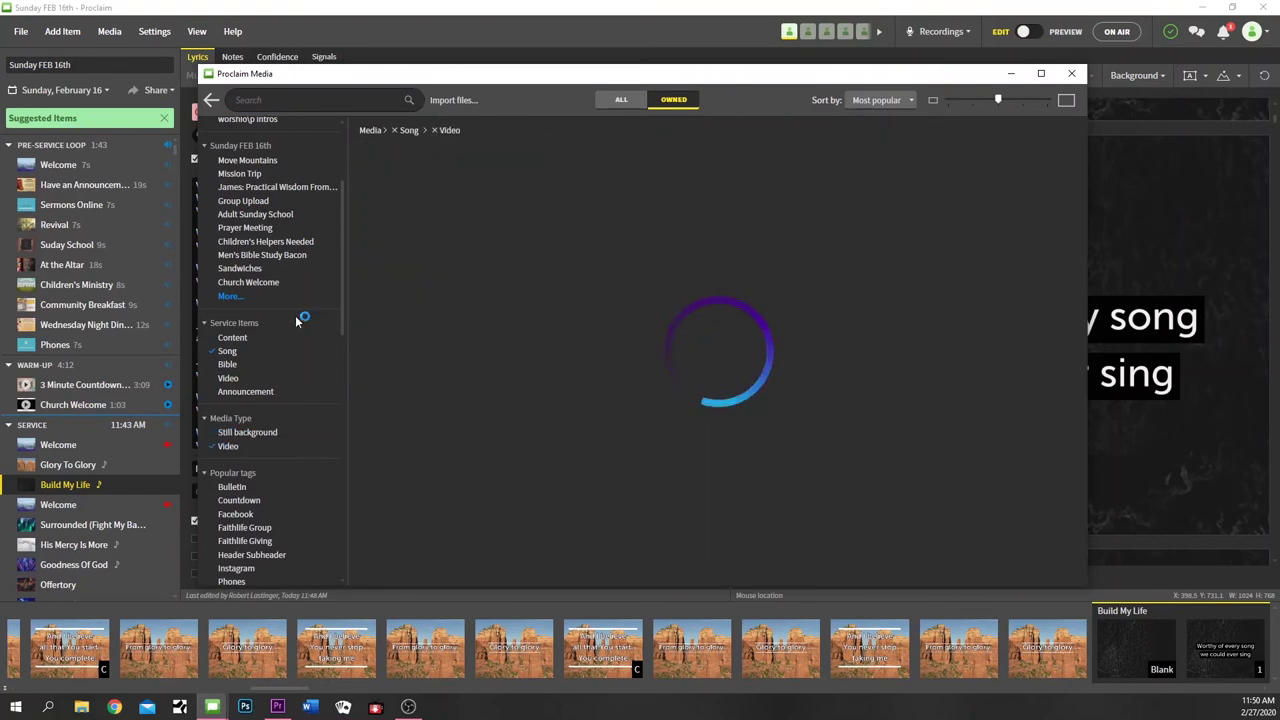
Search the song videos for HAPPY and browse the matching backgrounds
left_click(352, 97)
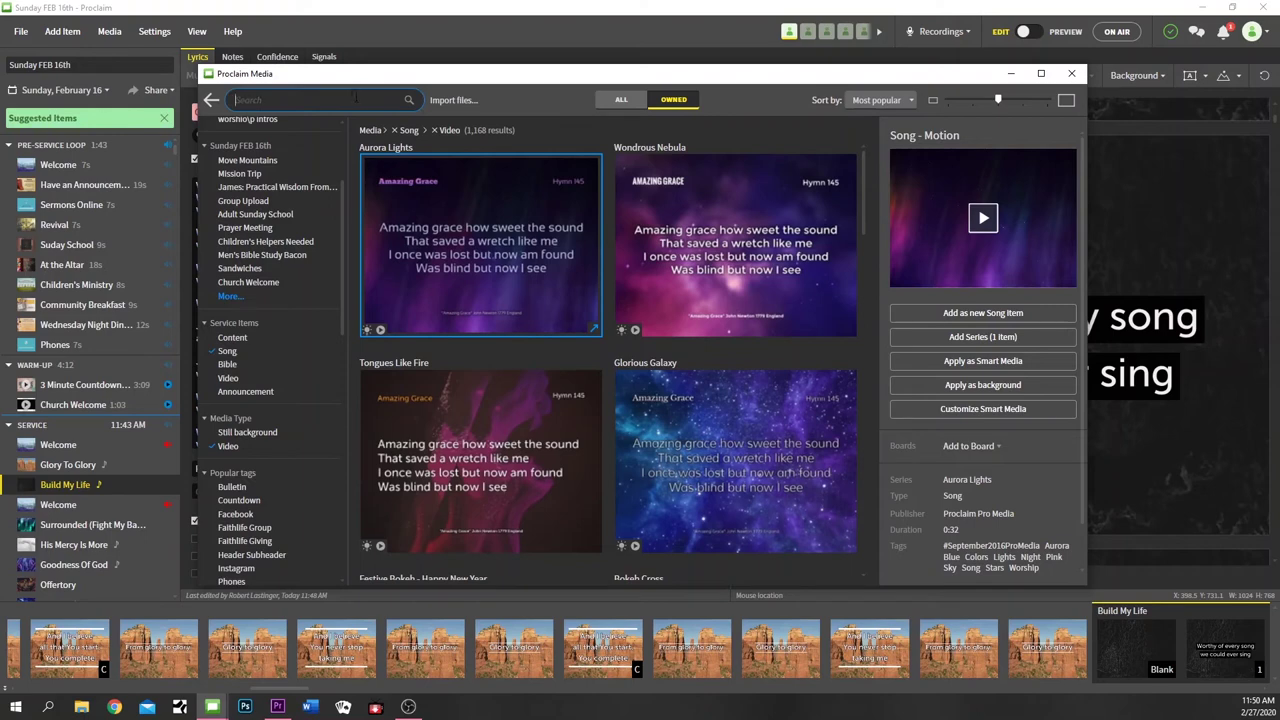
type("HAPPY")
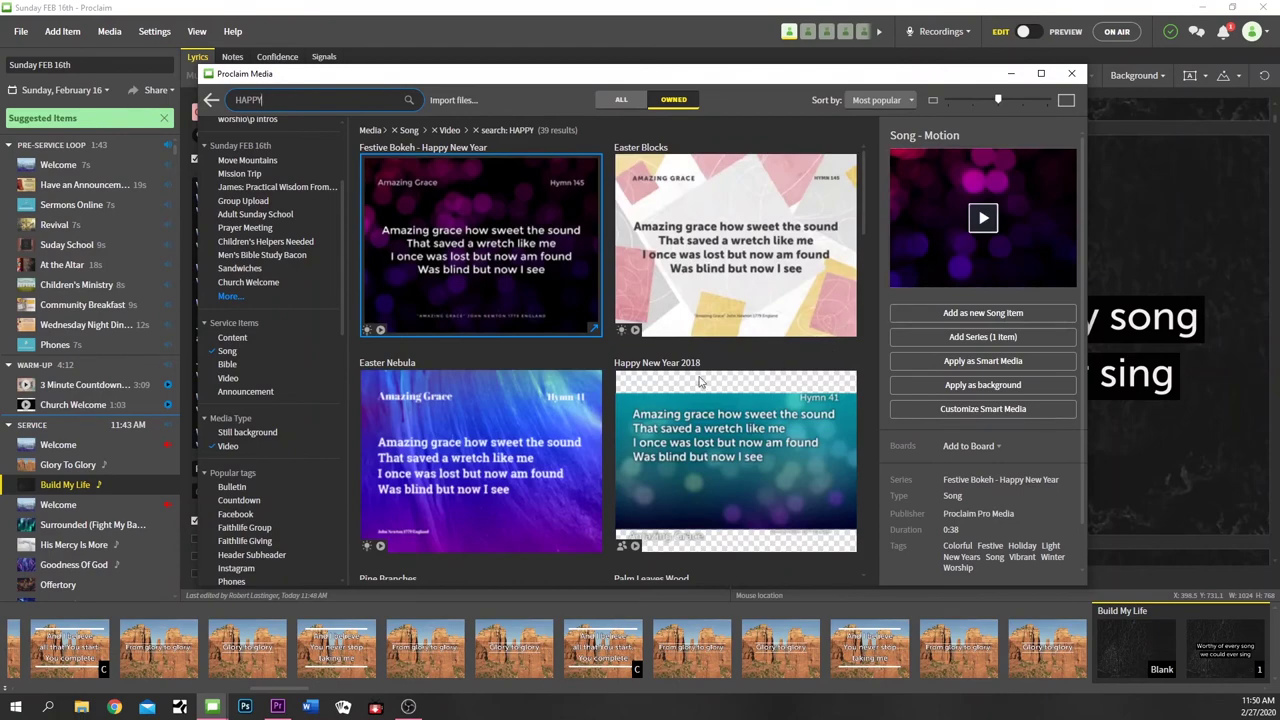
scroll(600, 330, "down", 3)
scroll(528, 355, "down", 3)
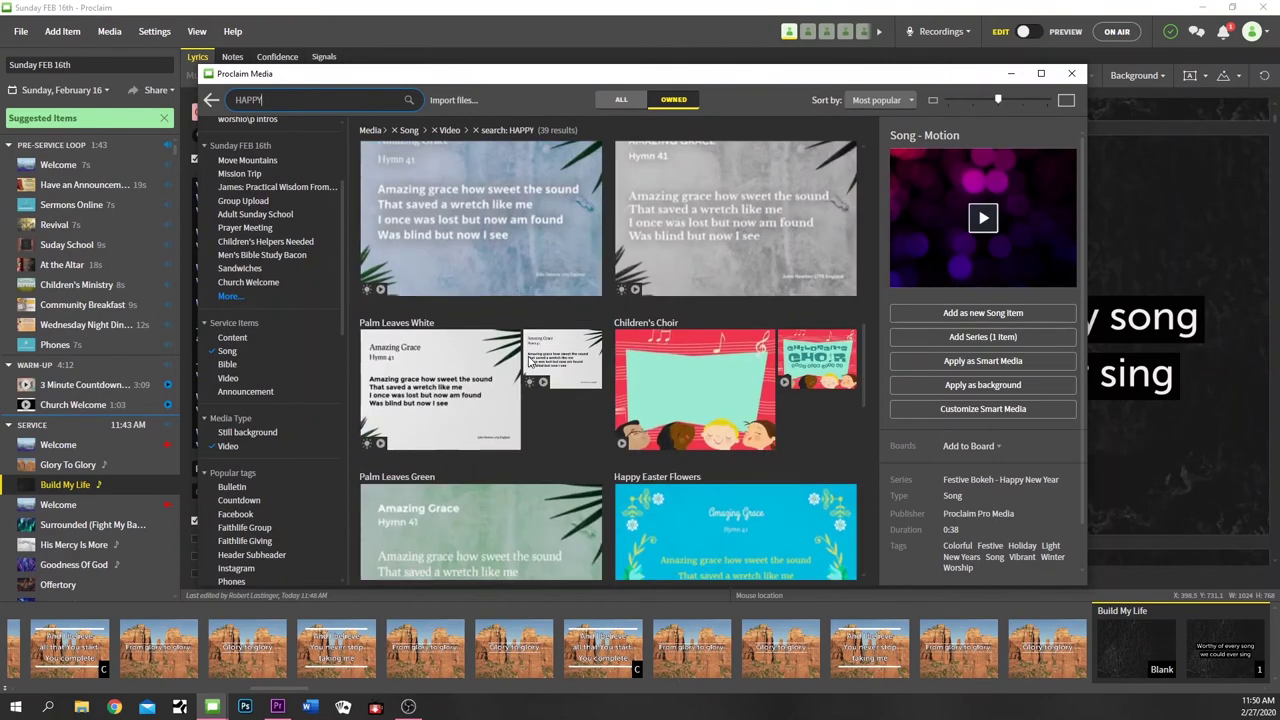
Search the song videos for water and apply the Oceans clip of waves over rocks as Build My Life's background
double_click(295, 100)
type("water")
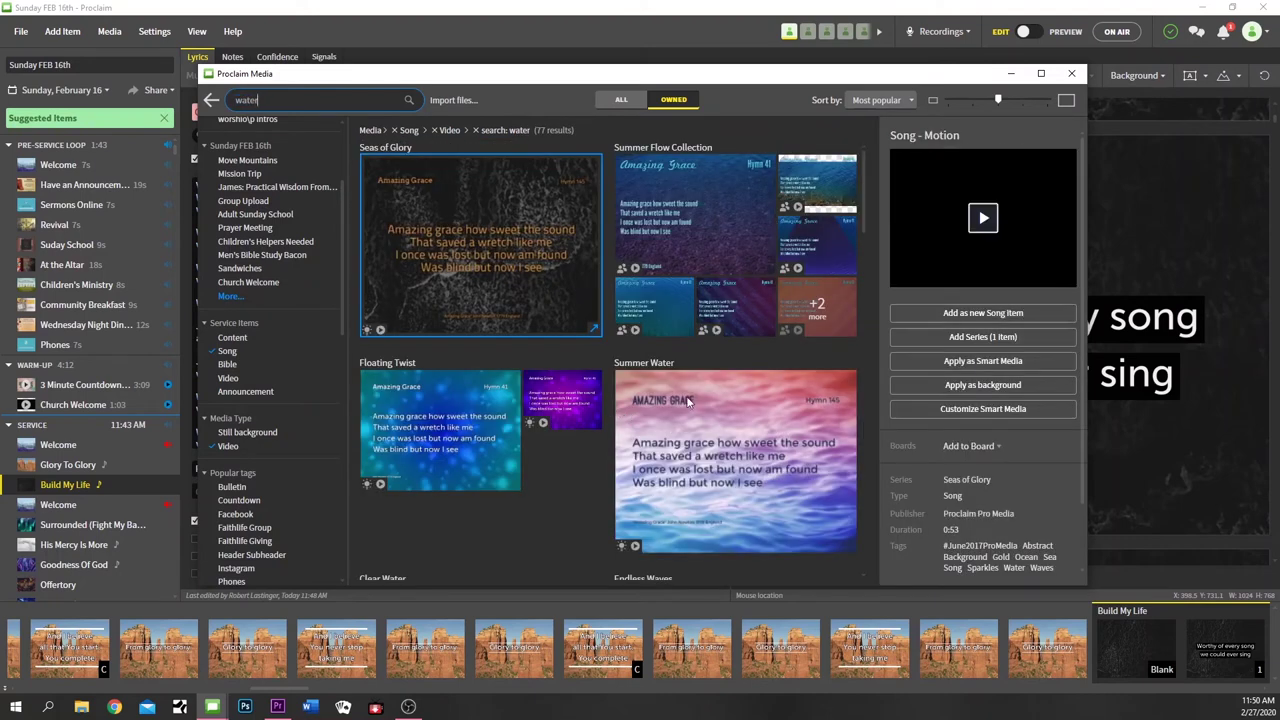
scroll(697, 400, "down", 5)
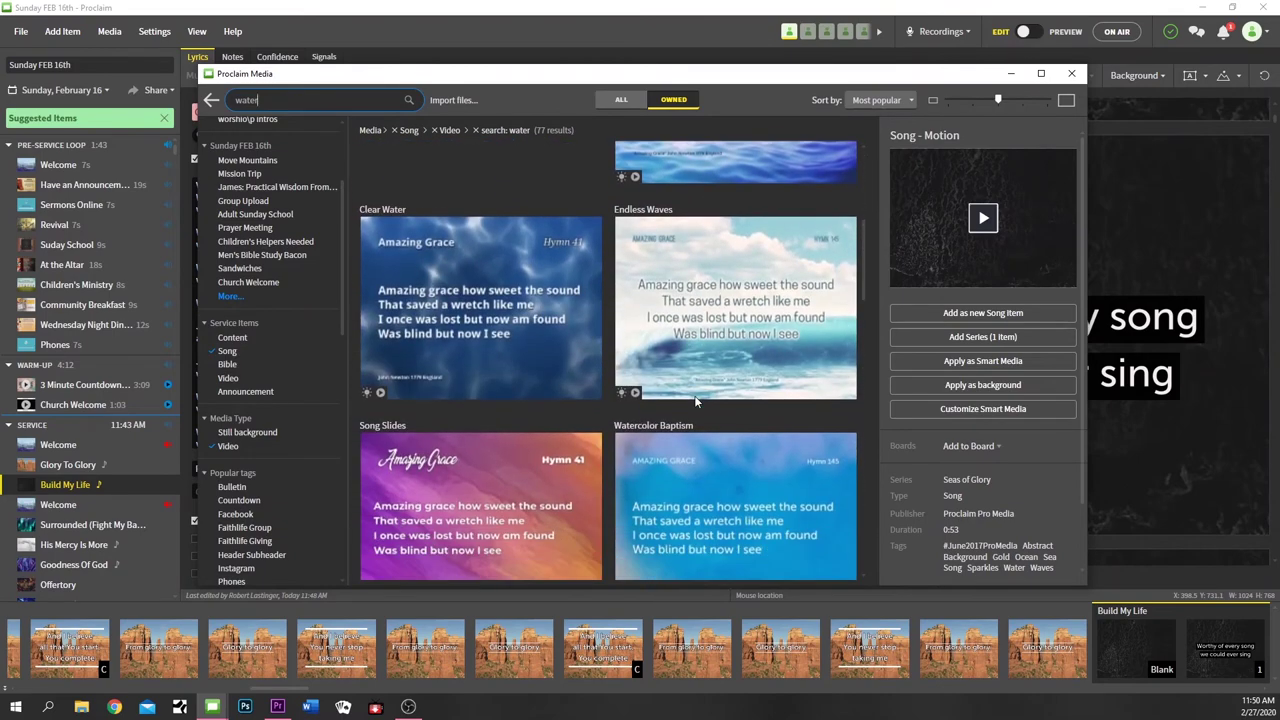
scroll(694, 395, "down", 4)
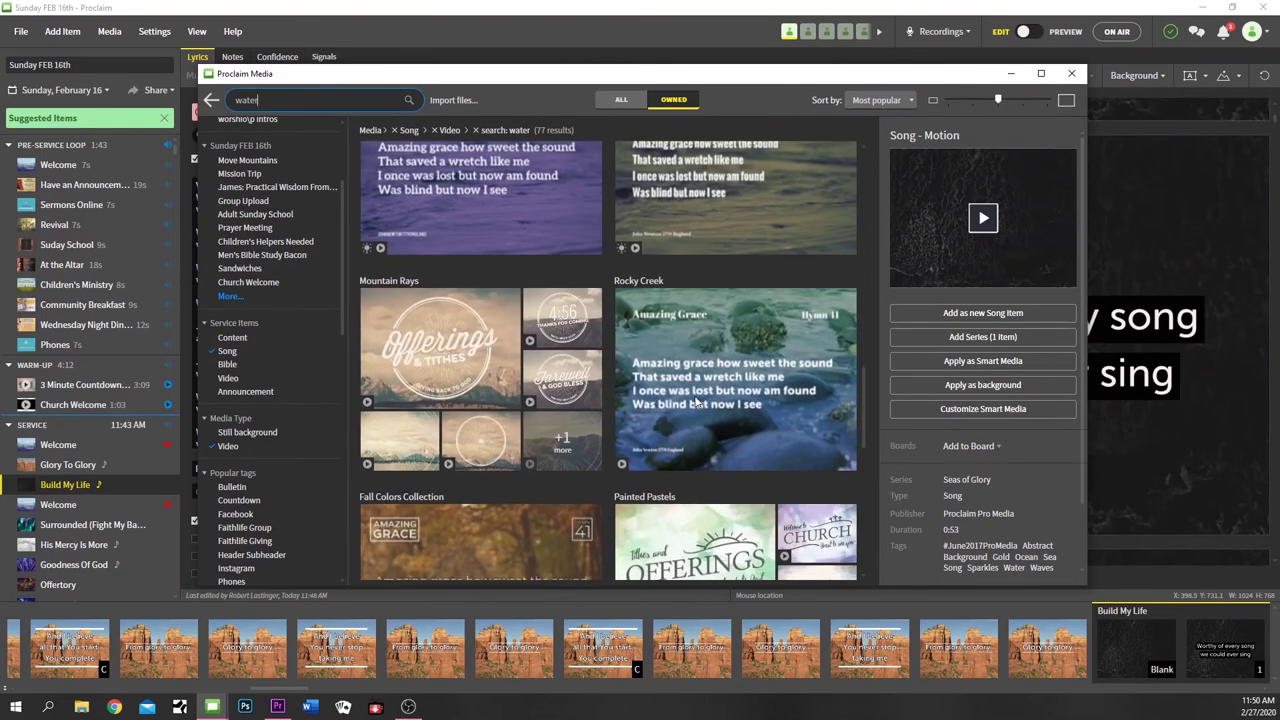
scroll(694, 395, "down", 3)
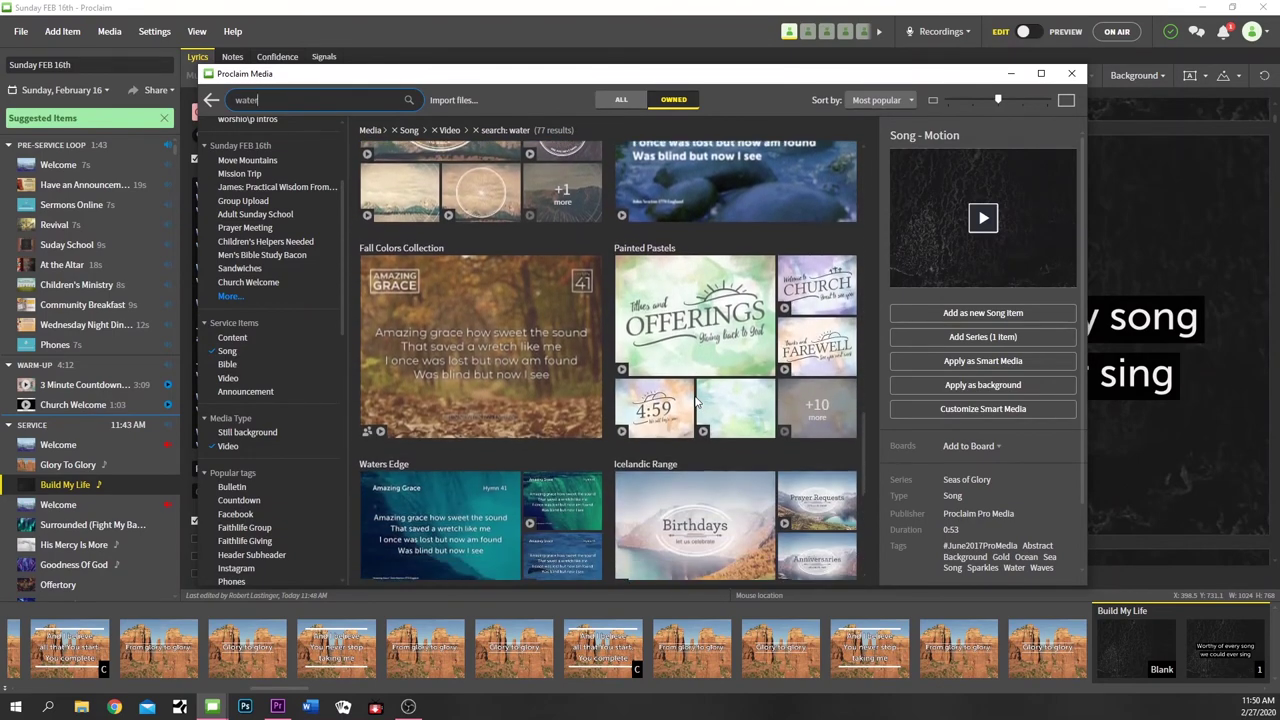
scroll(697, 400, "up", 5)
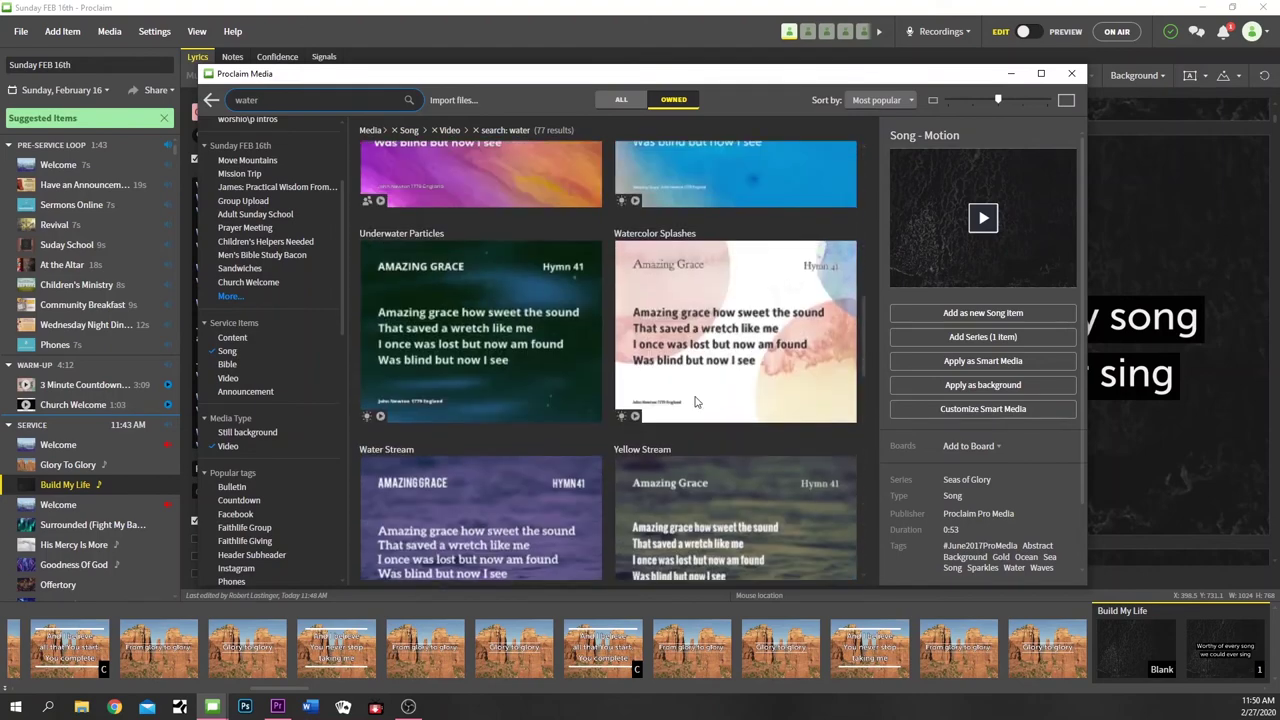
scroll(694, 395, "down", 6)
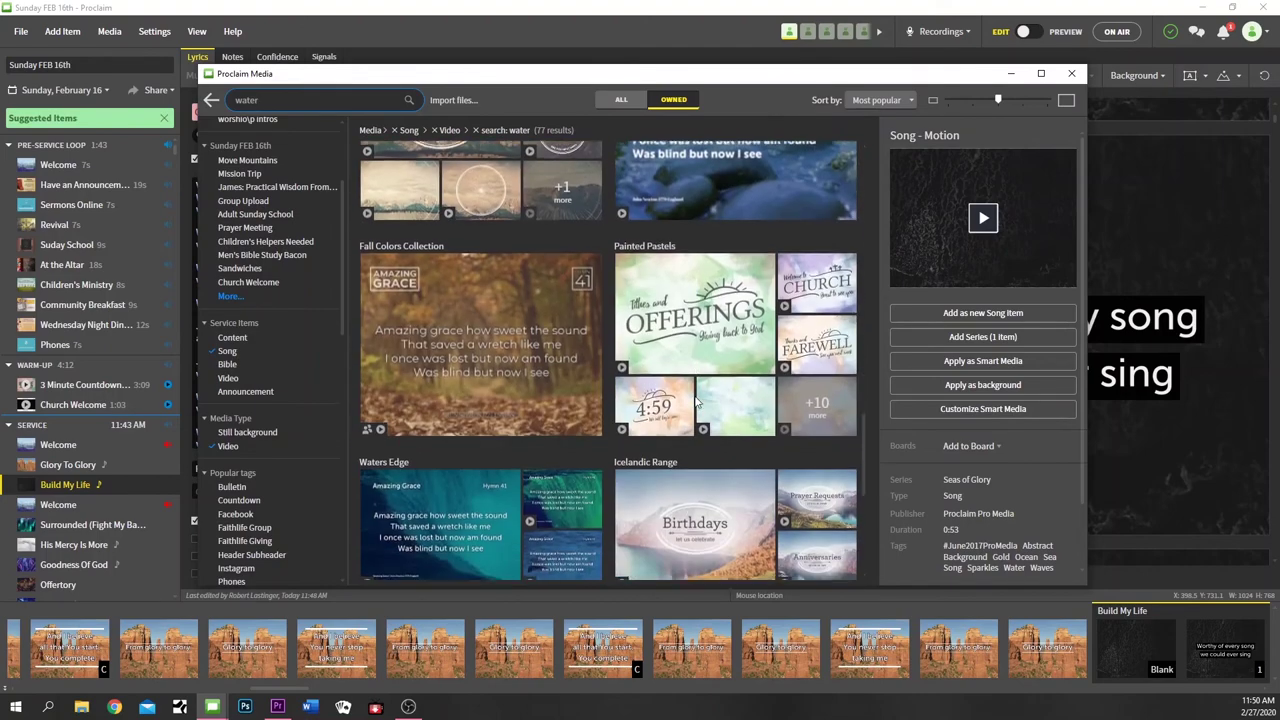
scroll(753, 375, "down", 2)
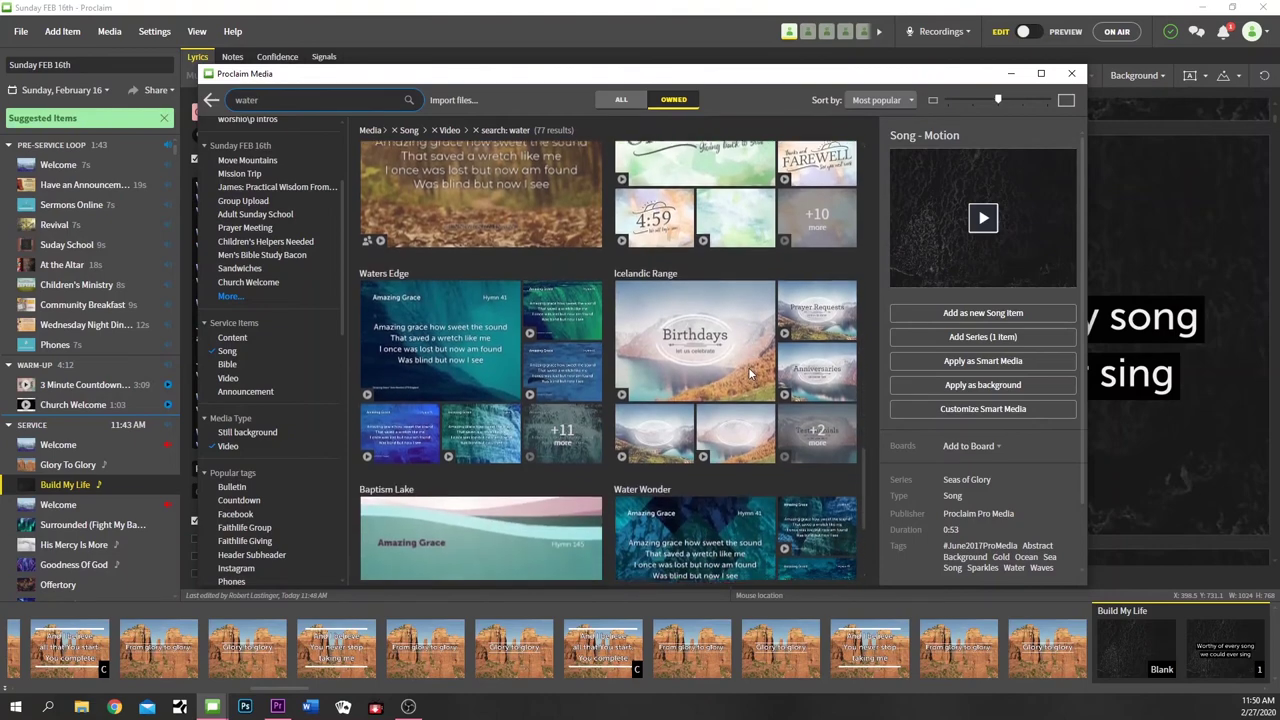
scroll(730, 441, "down", 3)
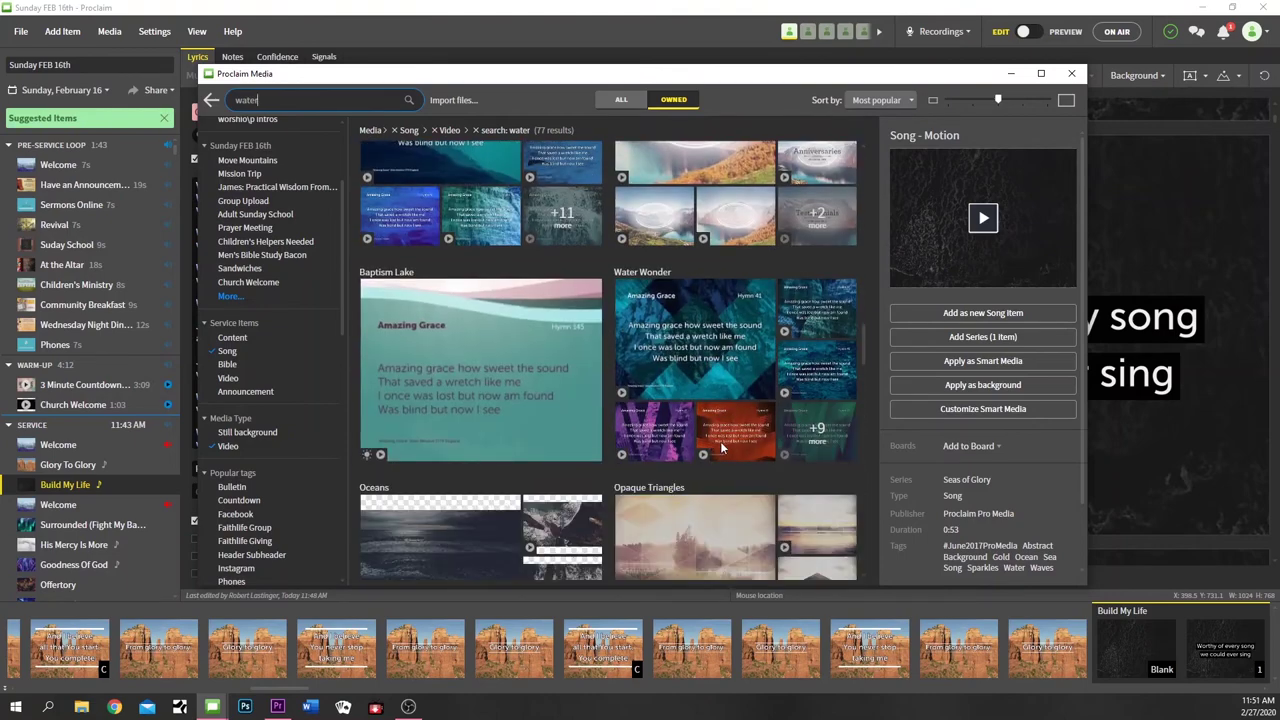
scroll(720, 441, "down", 3)
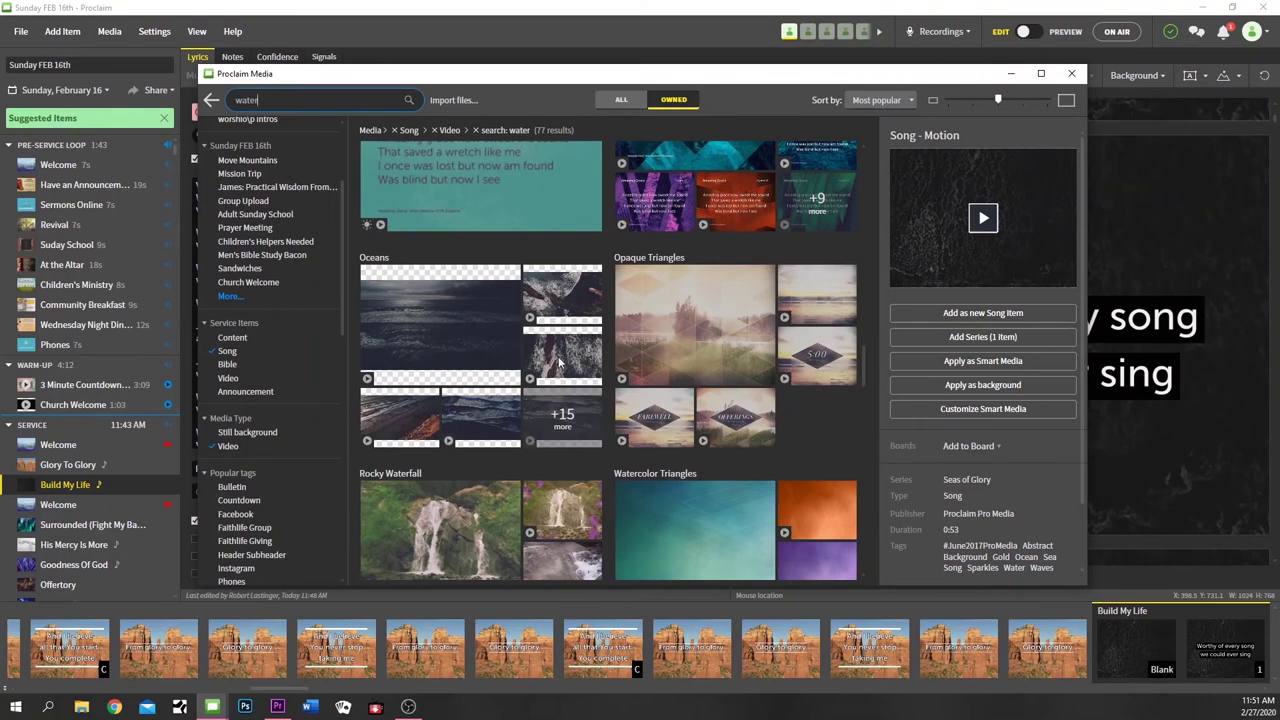
left_click(560, 365)
left_click(965, 365)
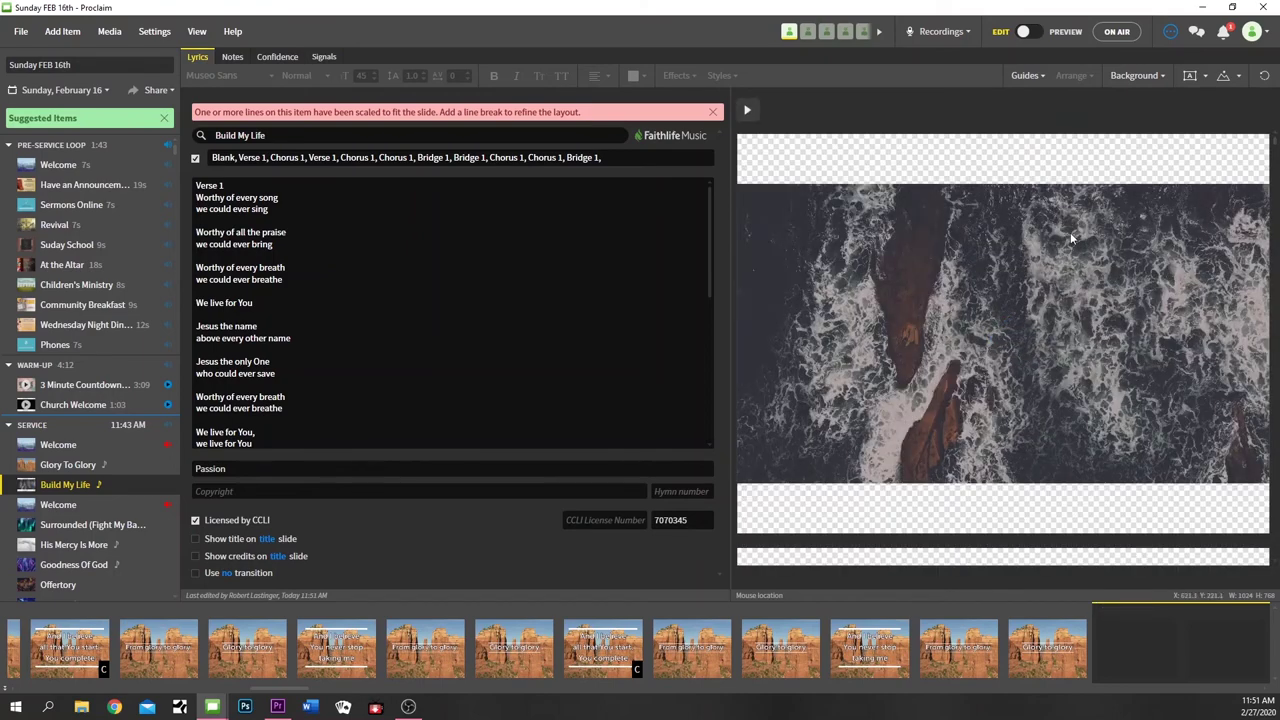
Fit the ocean background of Build My Life to the slide height, centred
scroll(1029, 350, "down", 4)
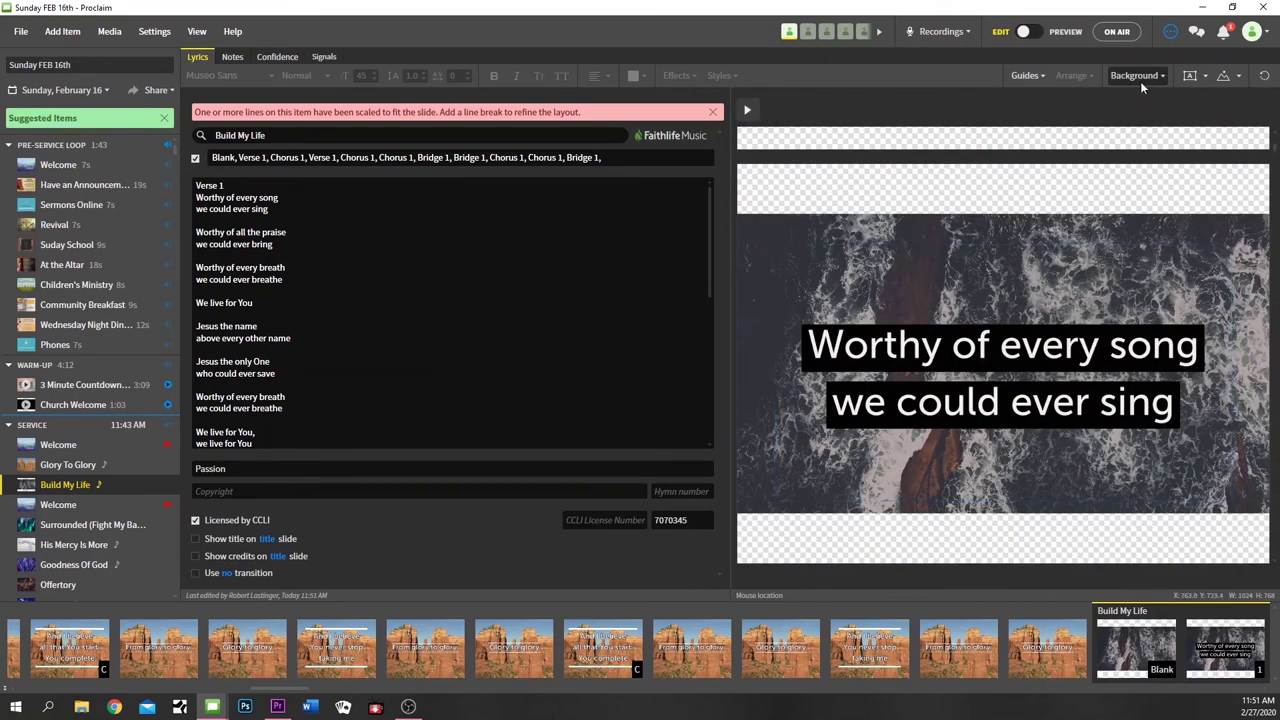
left_click(1140, 77)
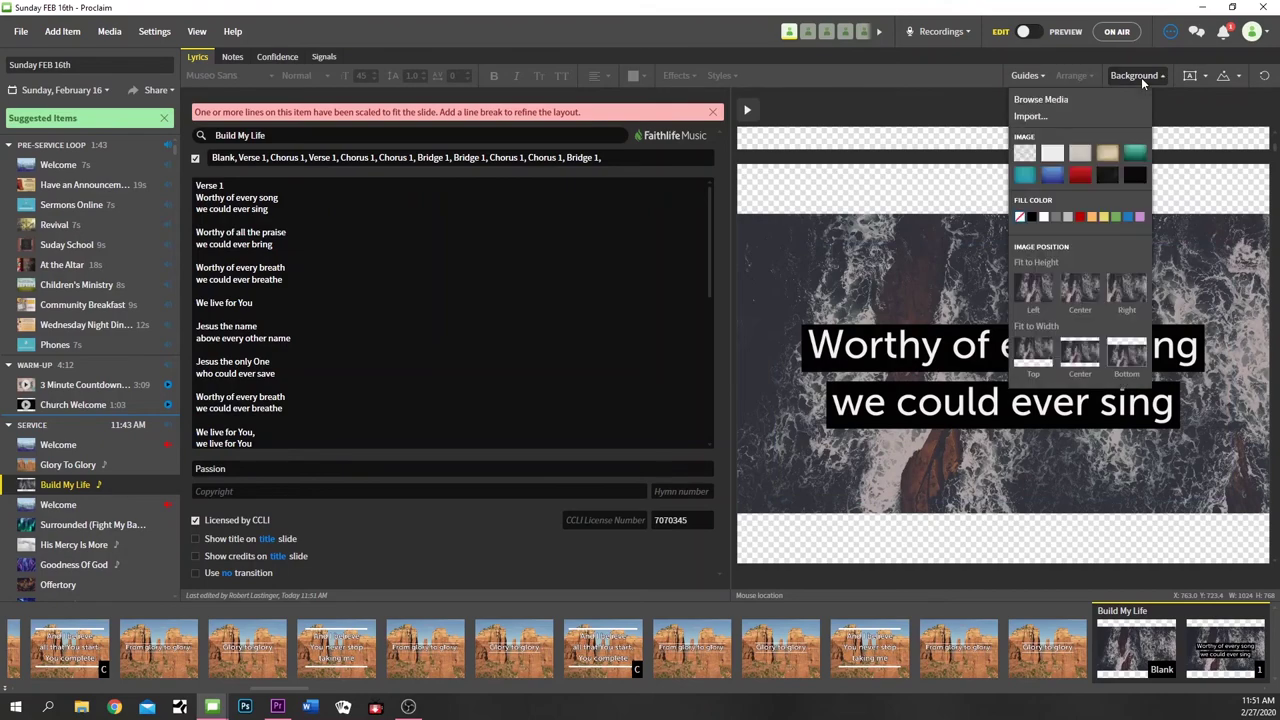
left_click(1079, 285)
left_click(706, 382)
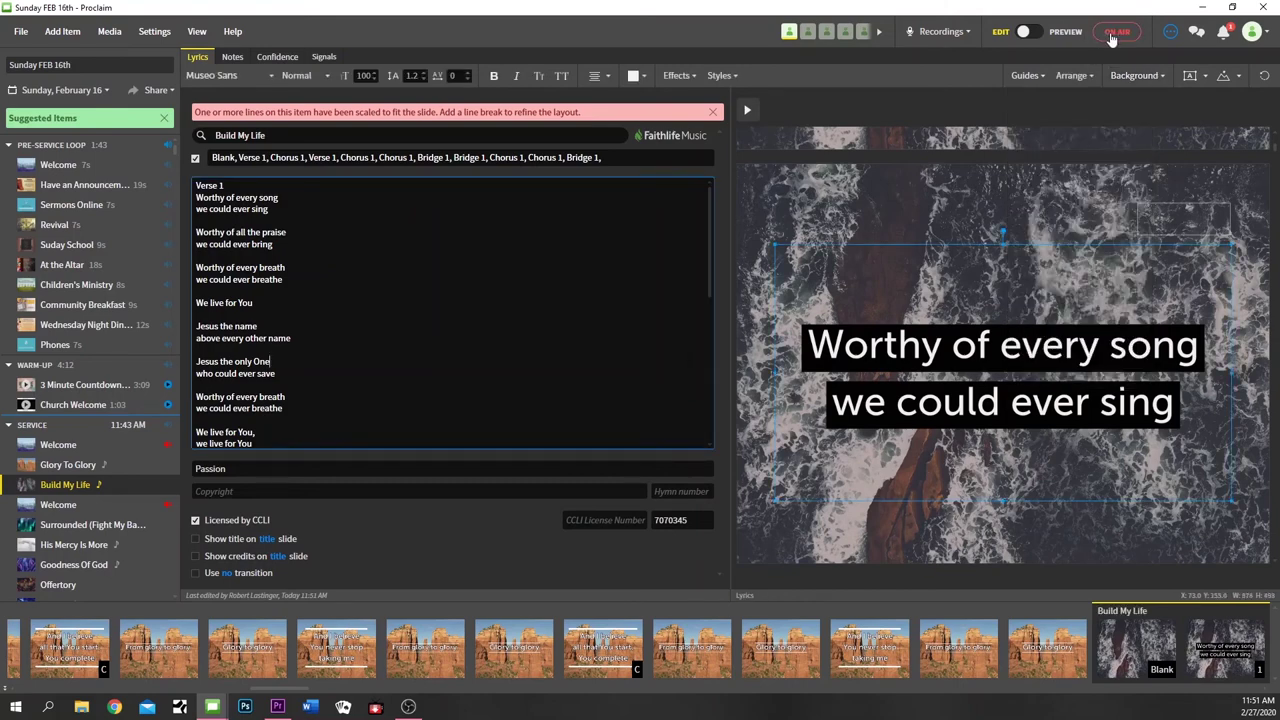
Go on air from Build My Life, advance through its verse slides, and return to edit mode
right_click(122, 486)
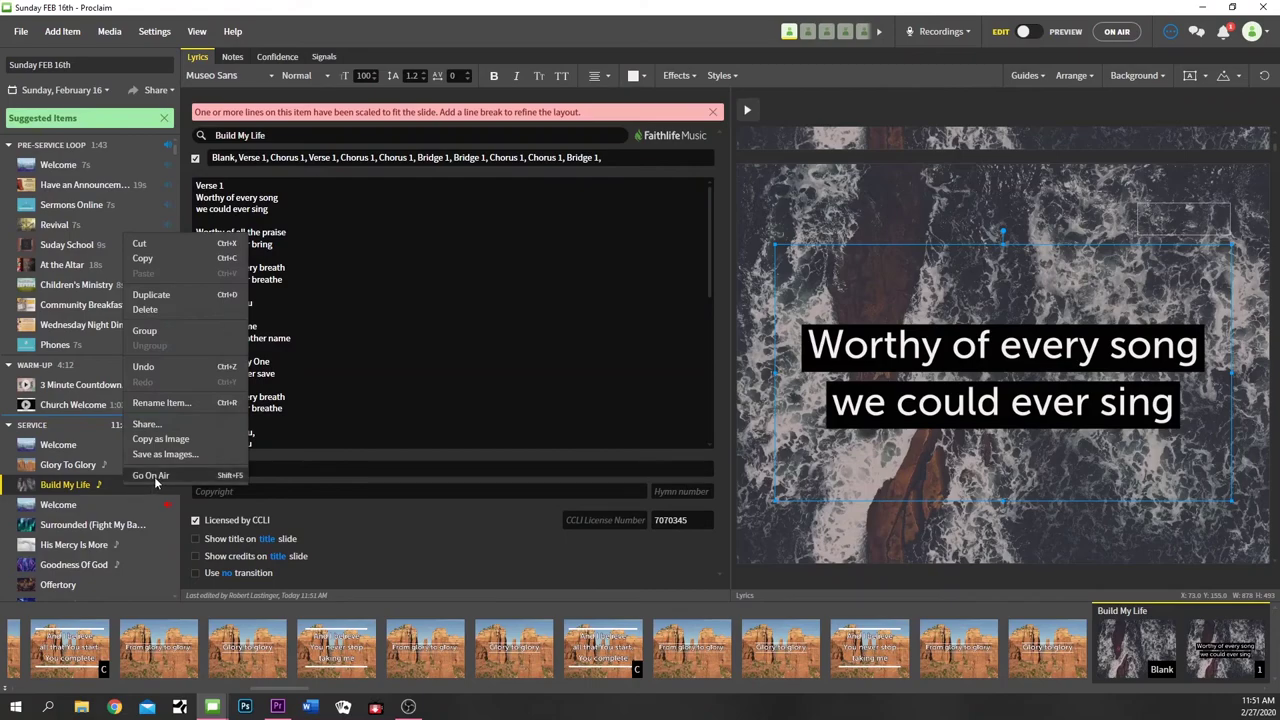
left_click(152, 476)
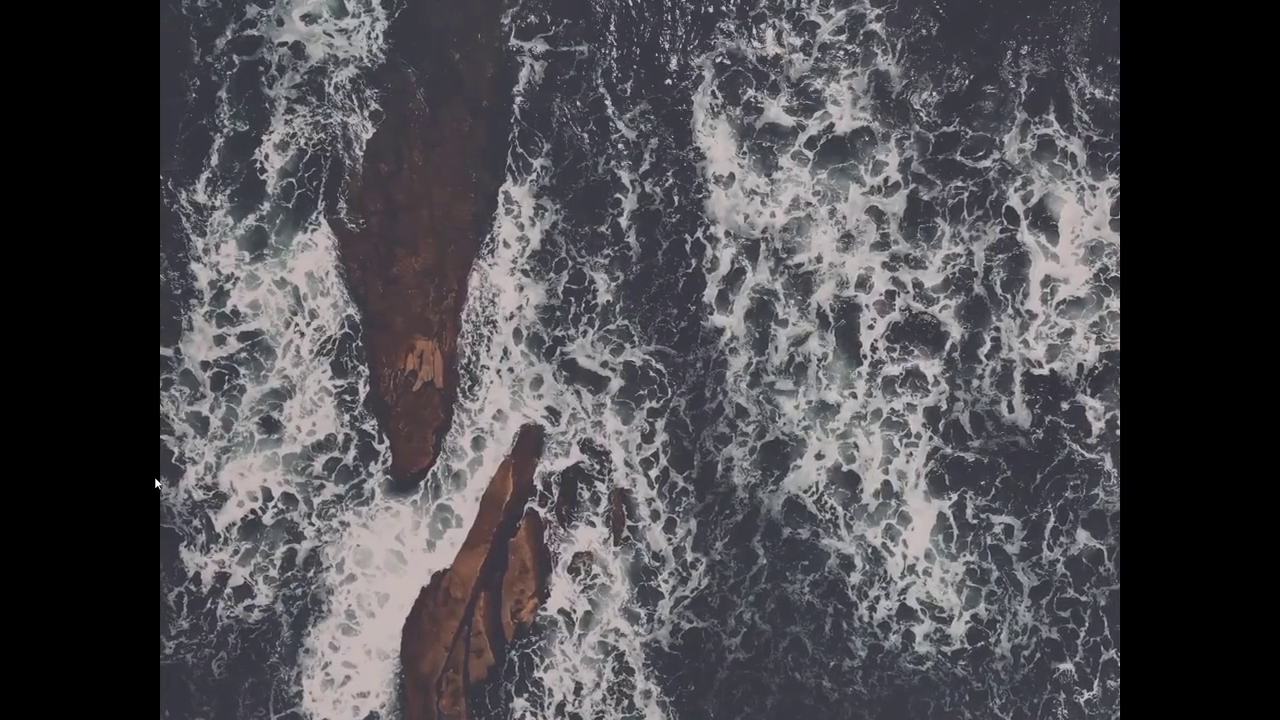
key("Right")
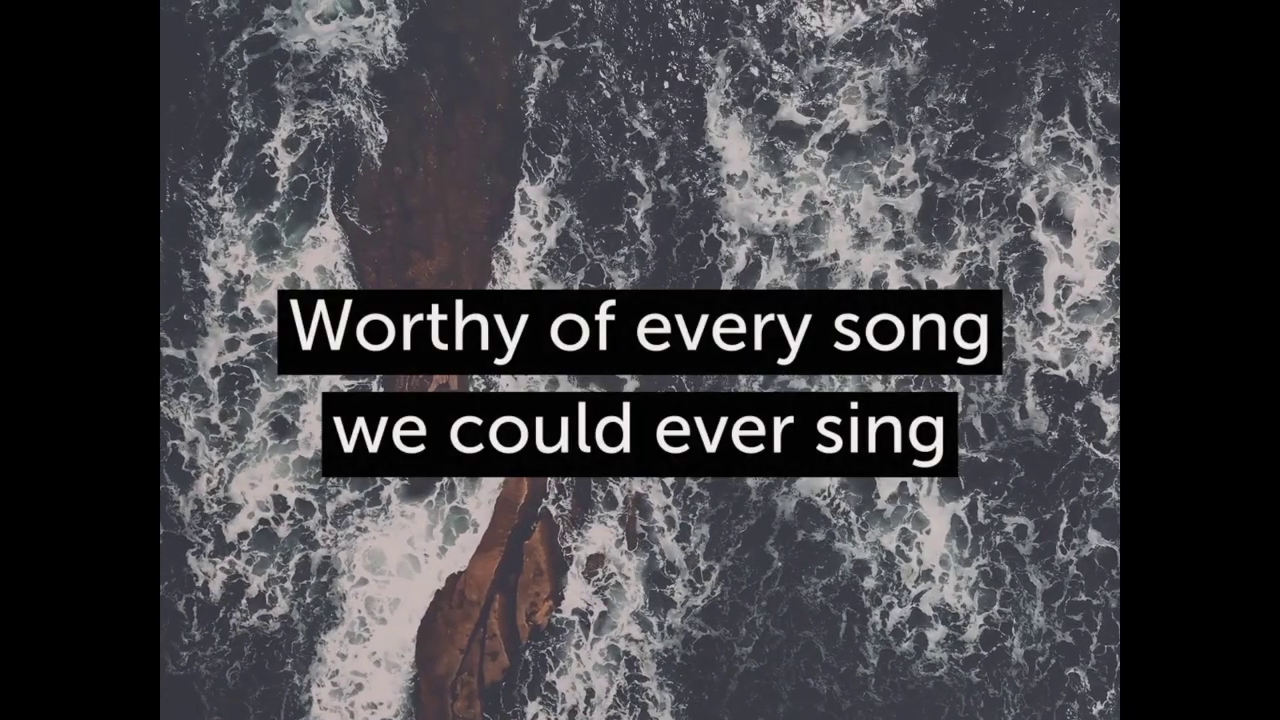
key("Right")
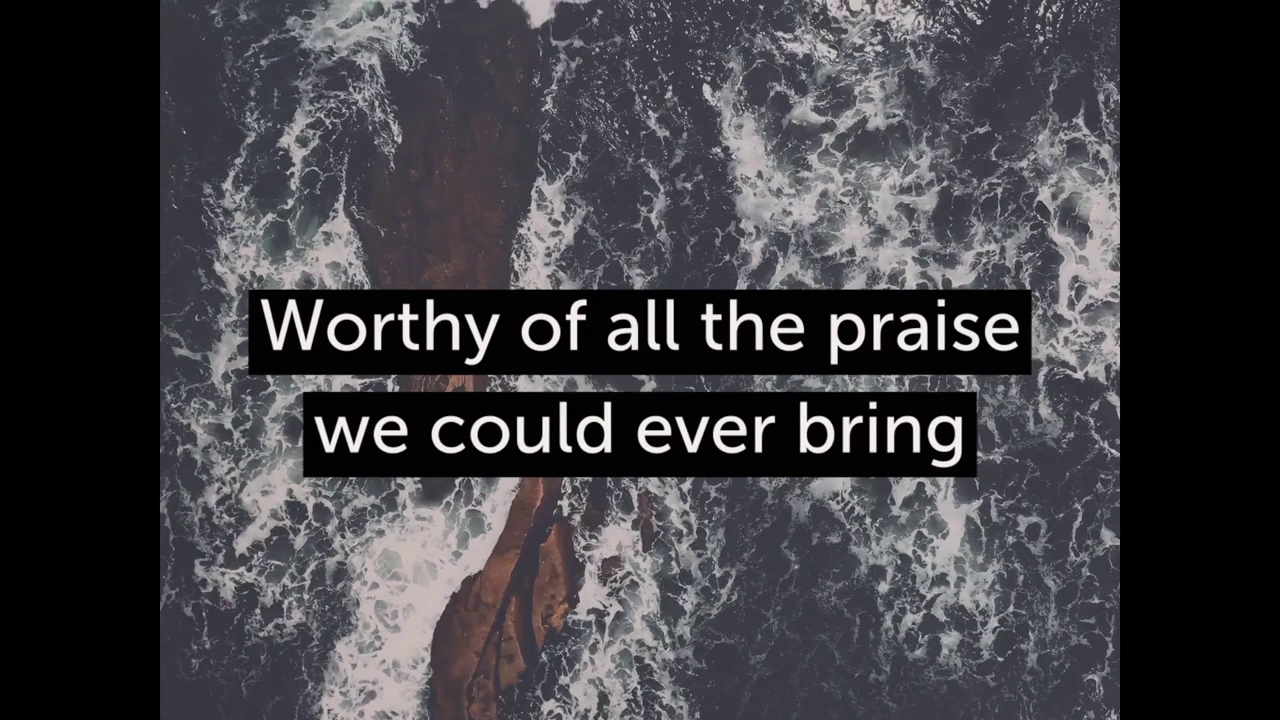
key("Right")
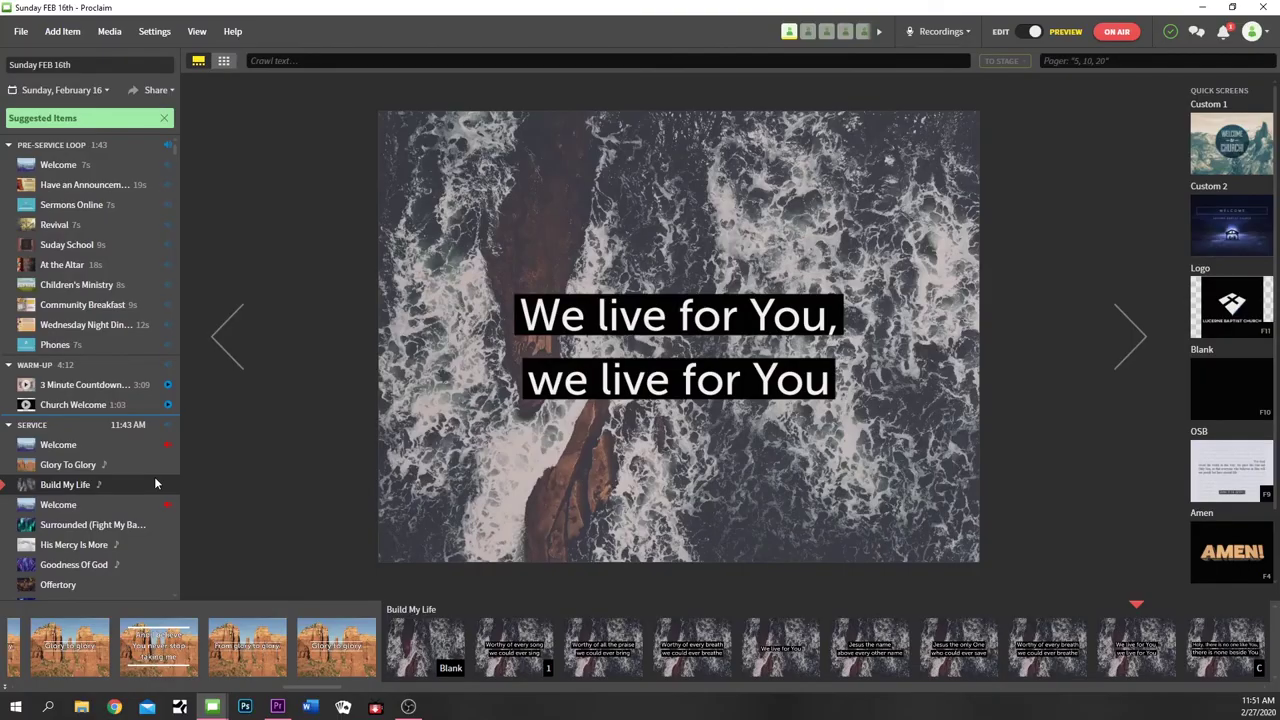
double_click(154, 476)
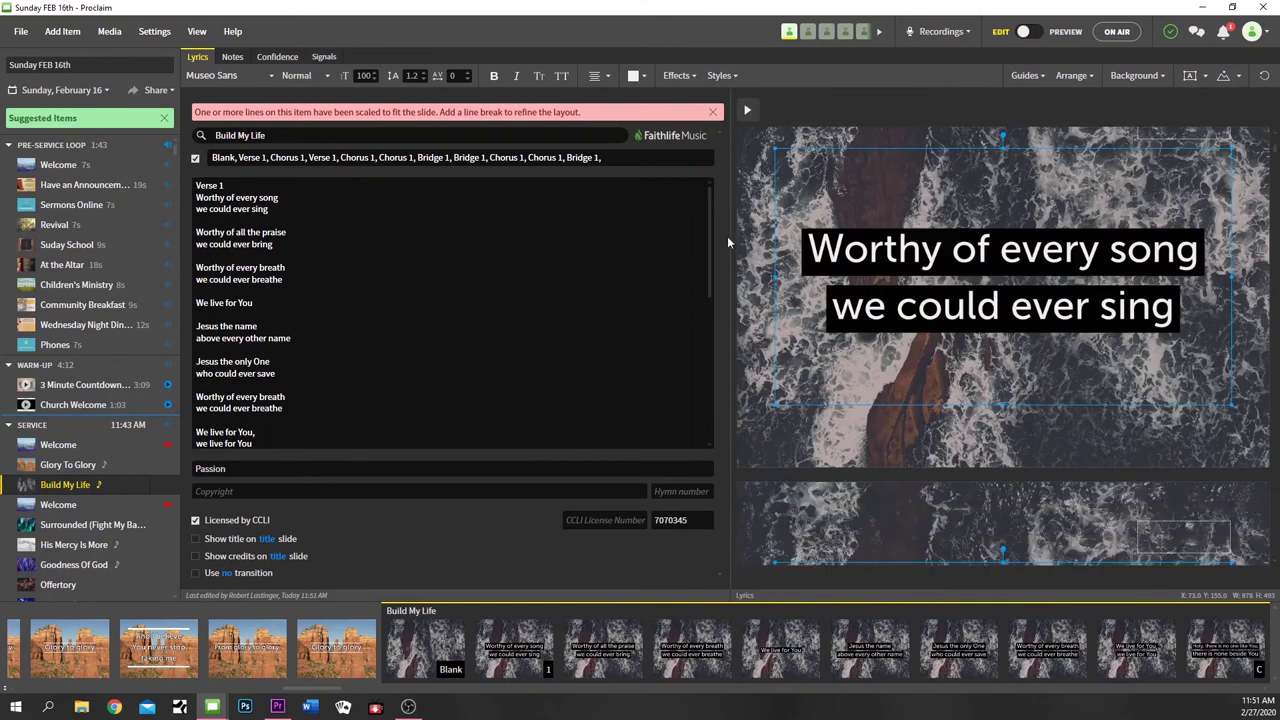
Restyle the Build My Life lyrics as black text on white boxes, and check the slides on air
left_click(719, 75)
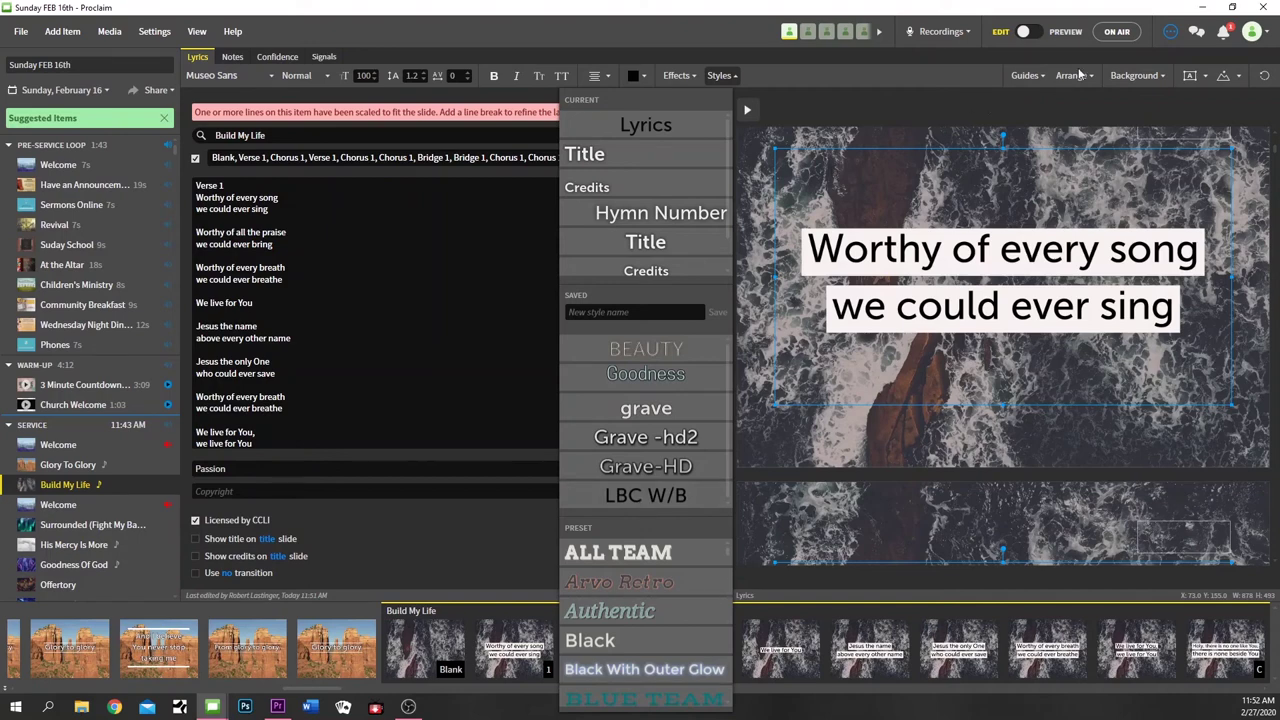
right_click(68, 490)
left_click(91, 482)
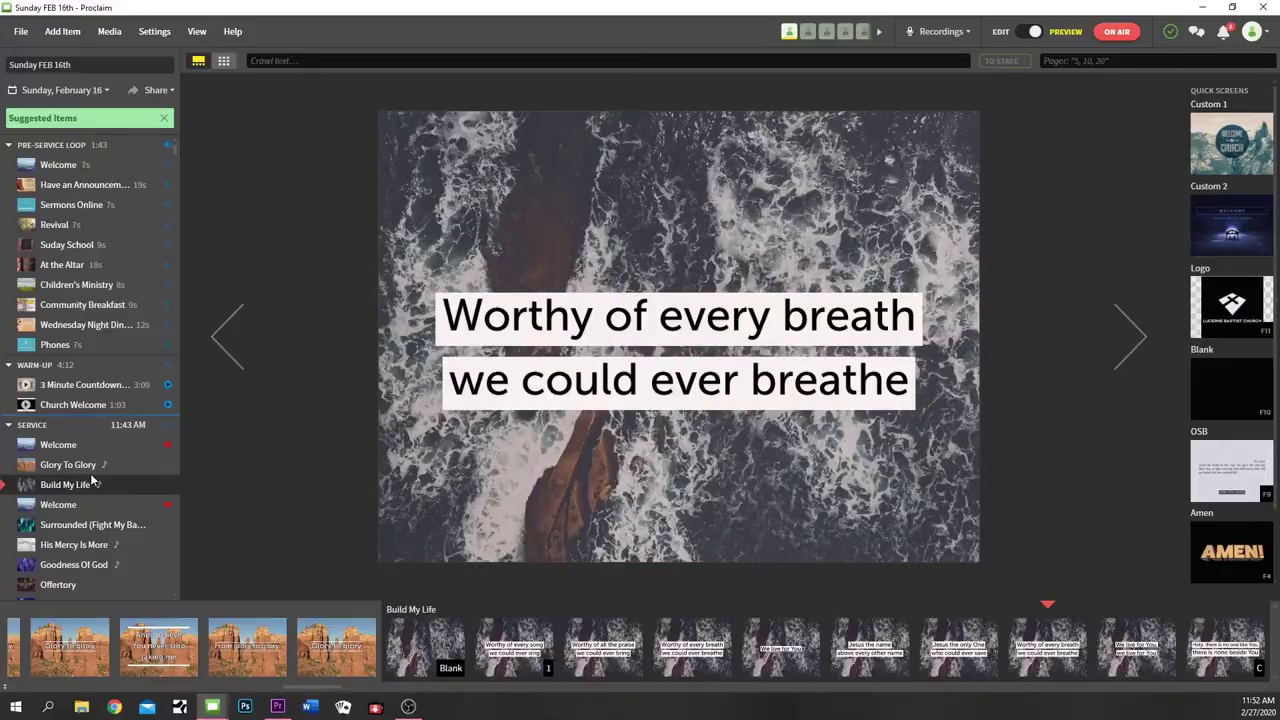
double_click(92, 482)
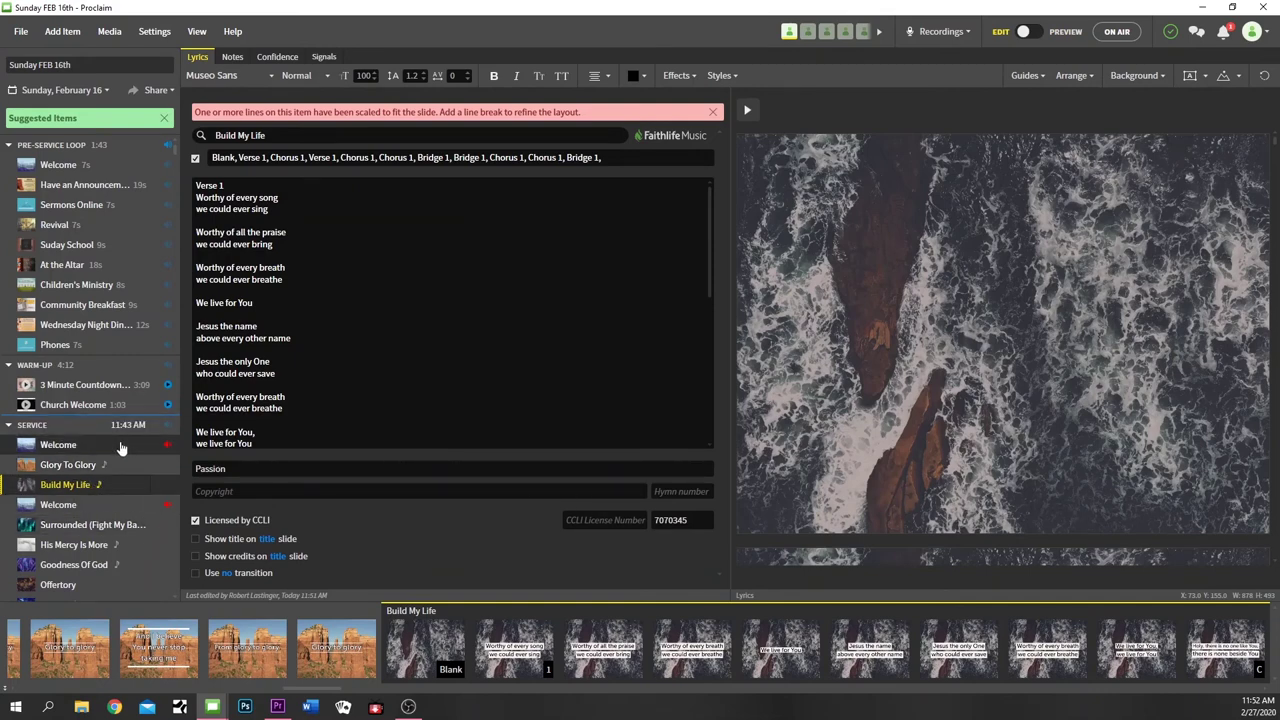
Open the recent presentation Proclaim Test
scroll(62, 520, "down", 1)
scroll(62, 520, "down", 2)
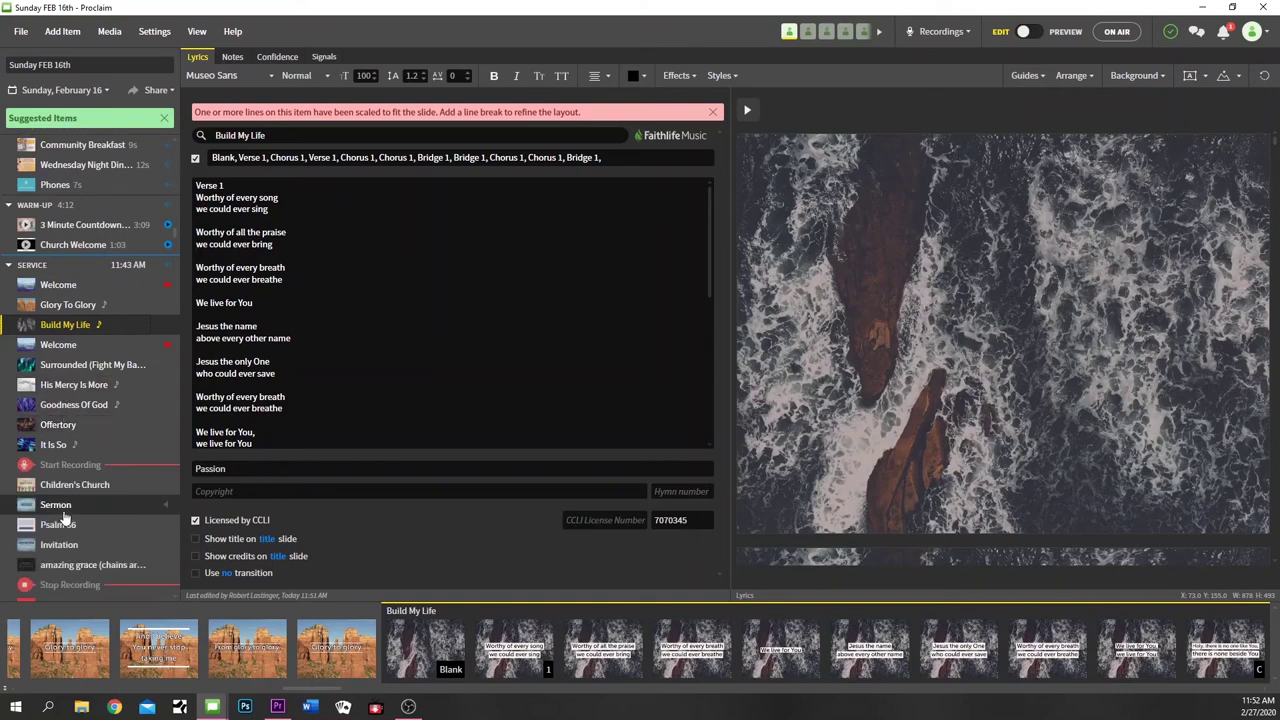
left_click(21, 31)
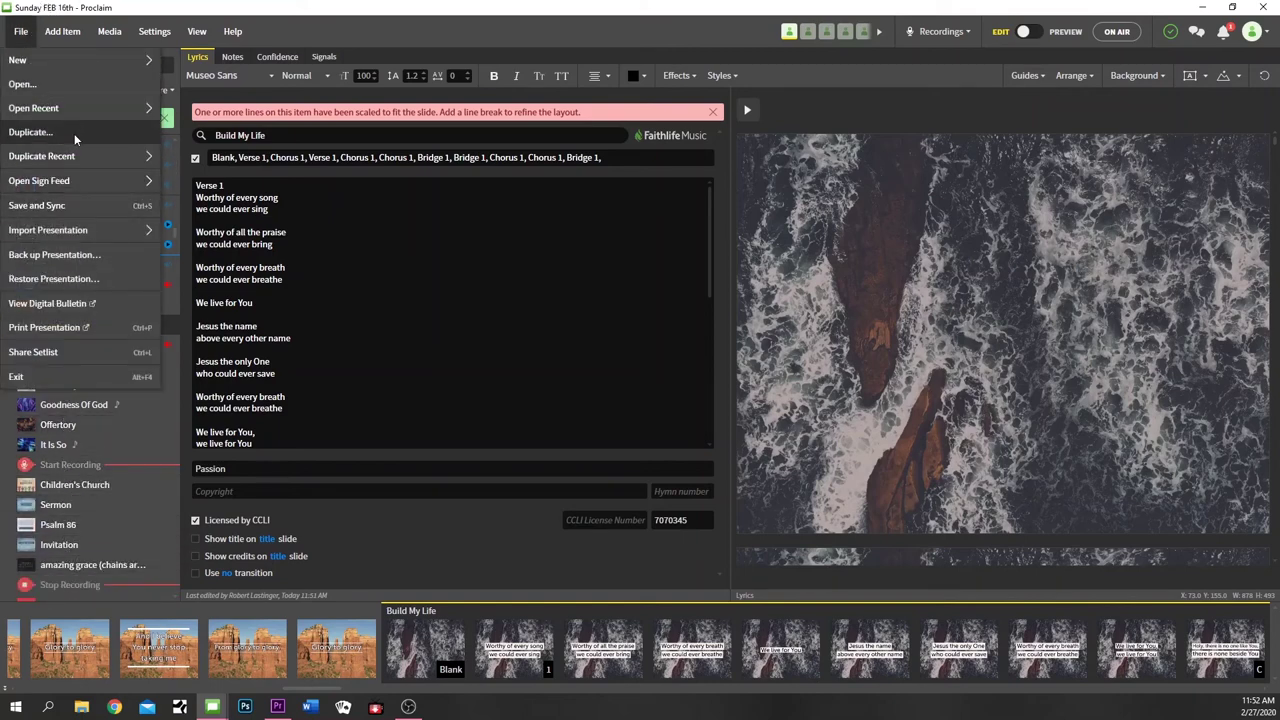
mouse_move(95, 118)
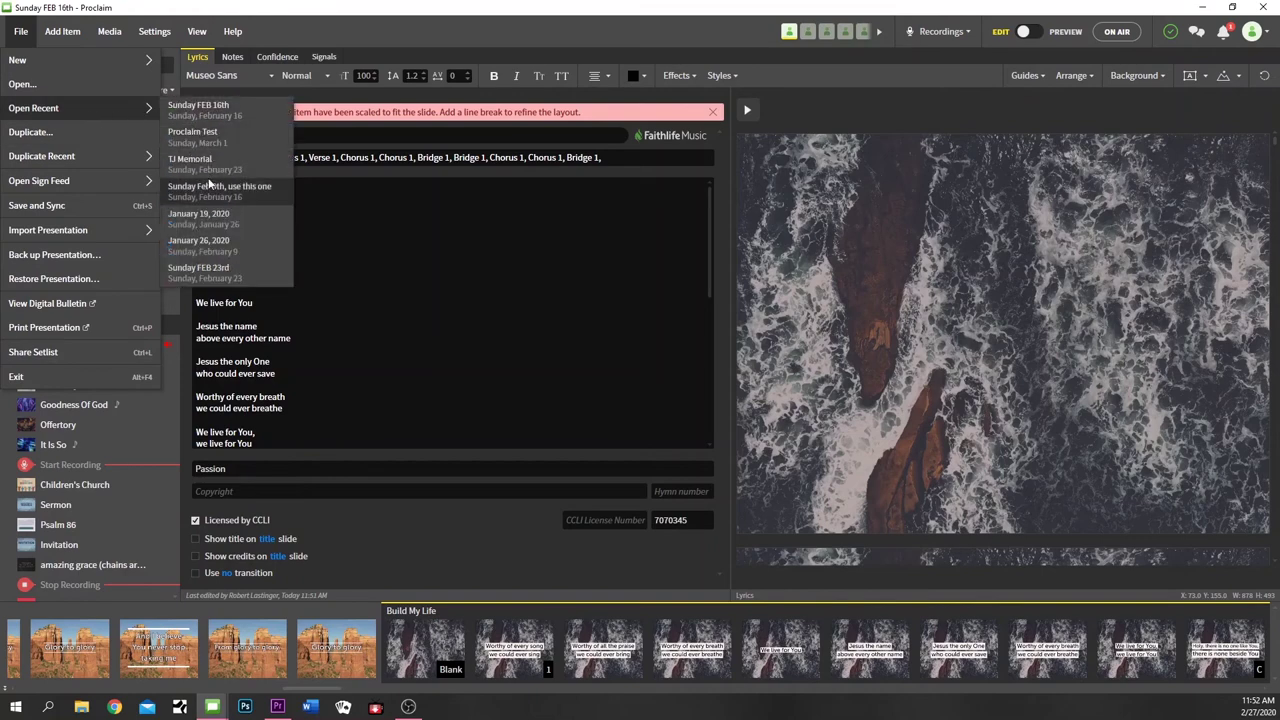
left_click(209, 147)
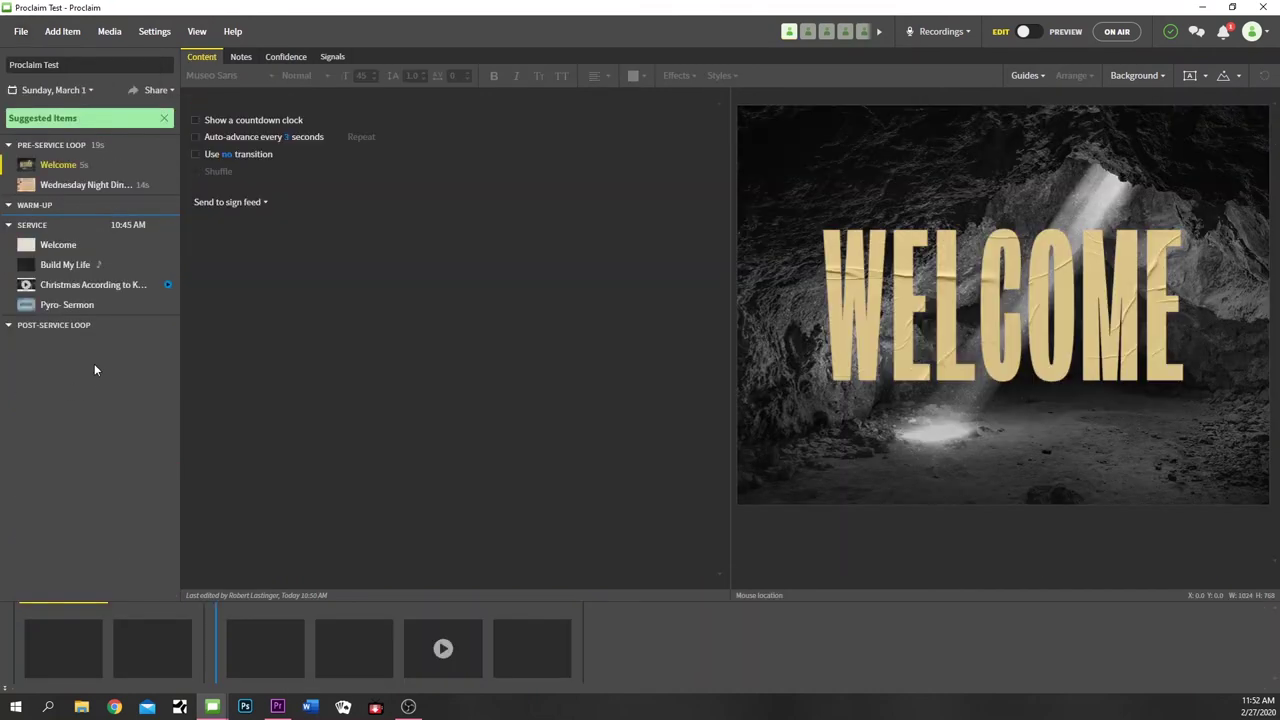
Replace the Christmas video in the service section with When Storms Come, found by filtering the media library to Dan Stevers
left_click(61, 288)
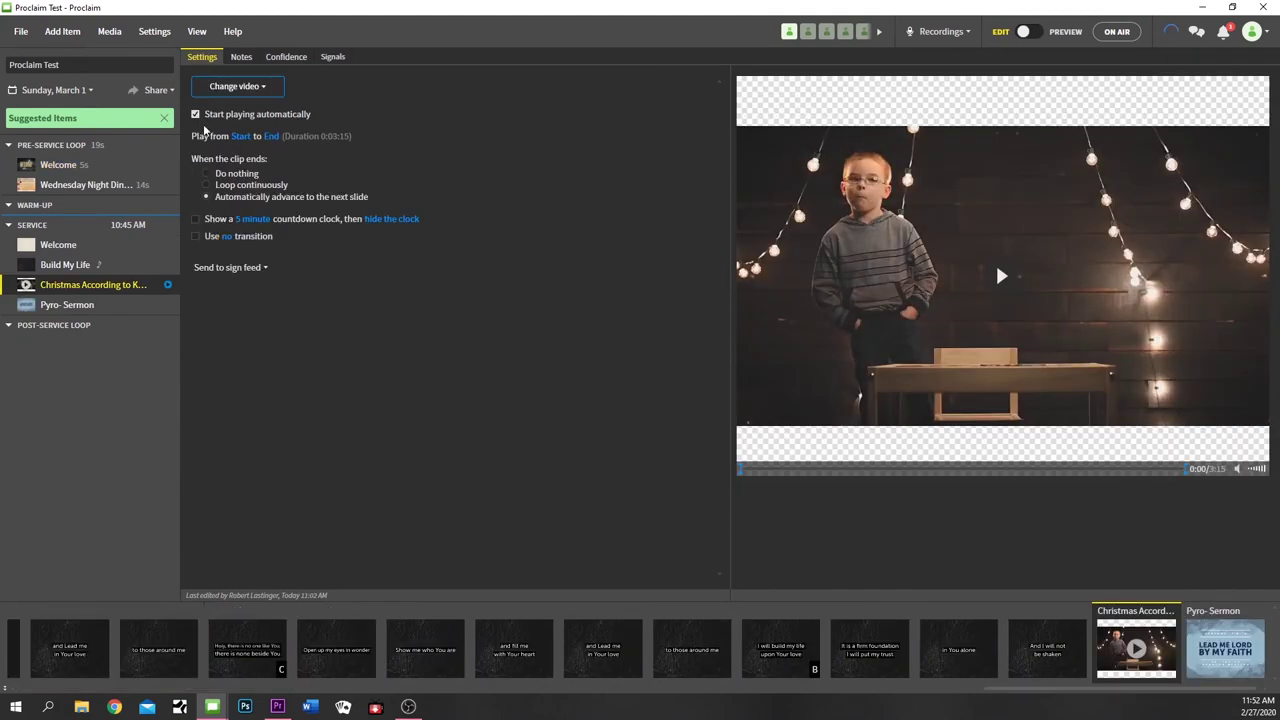
left_click(72, 33)
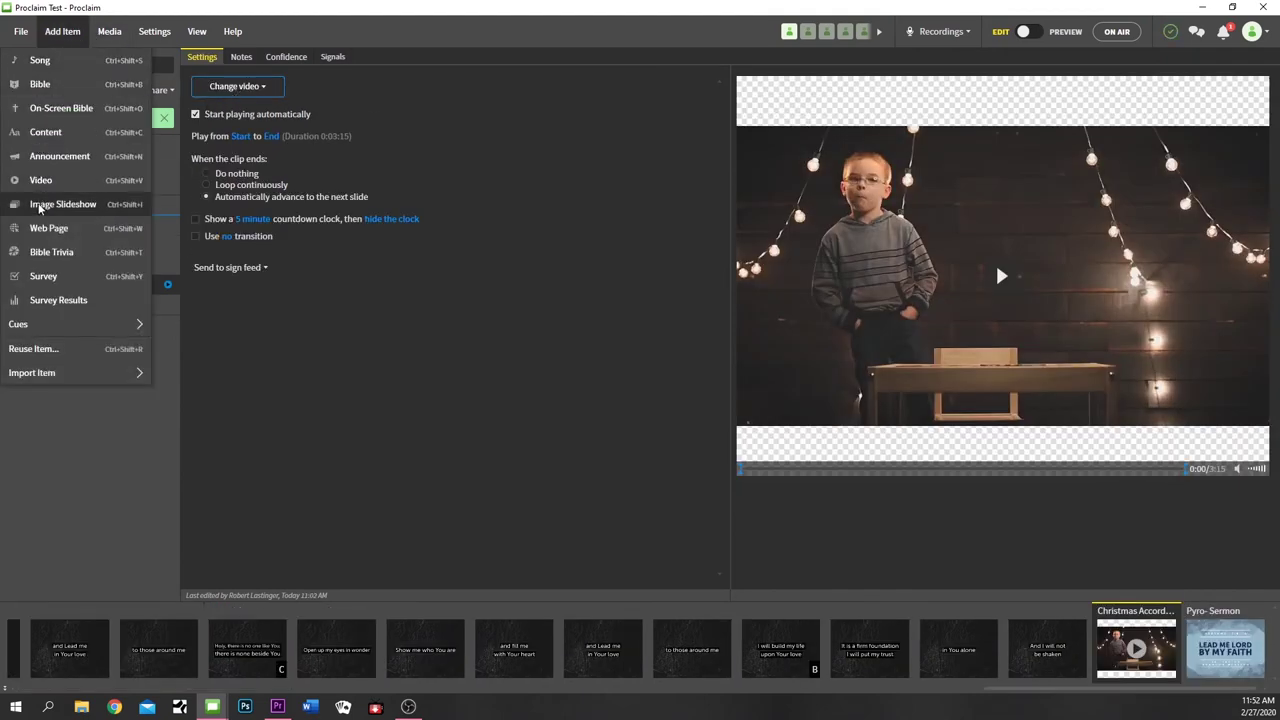
left_click(352, 142)
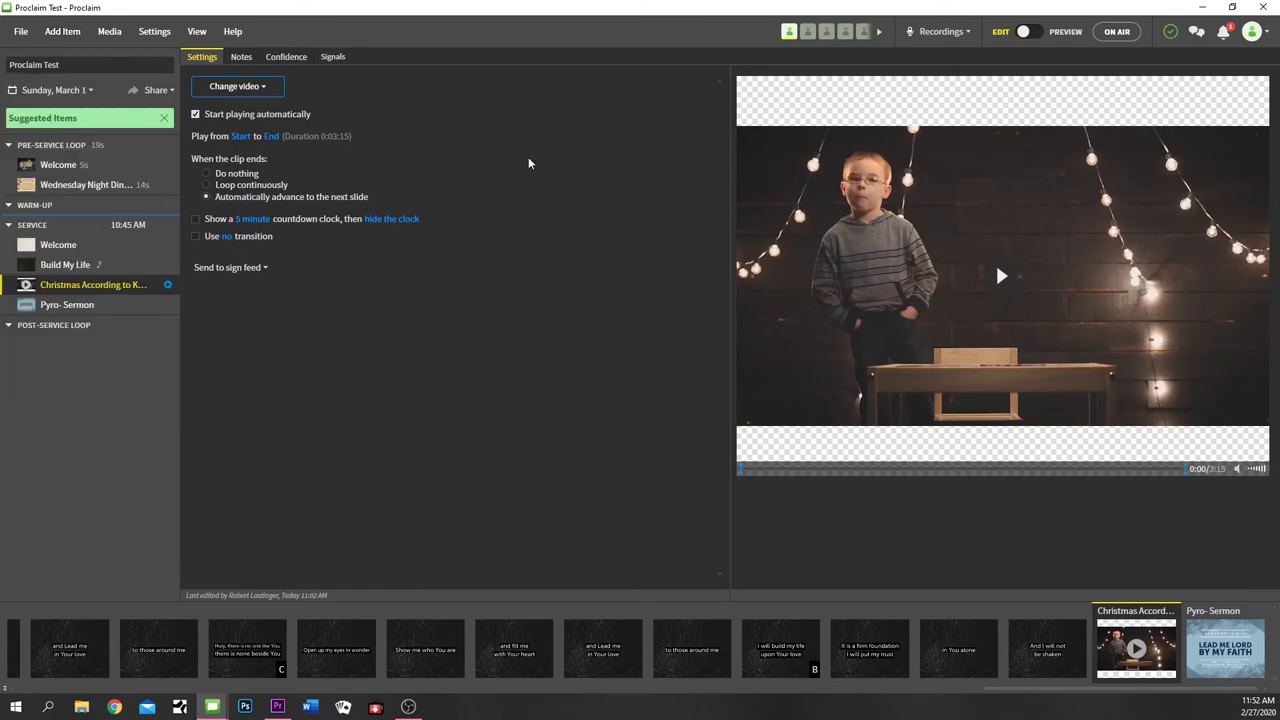
left_click(244, 87)
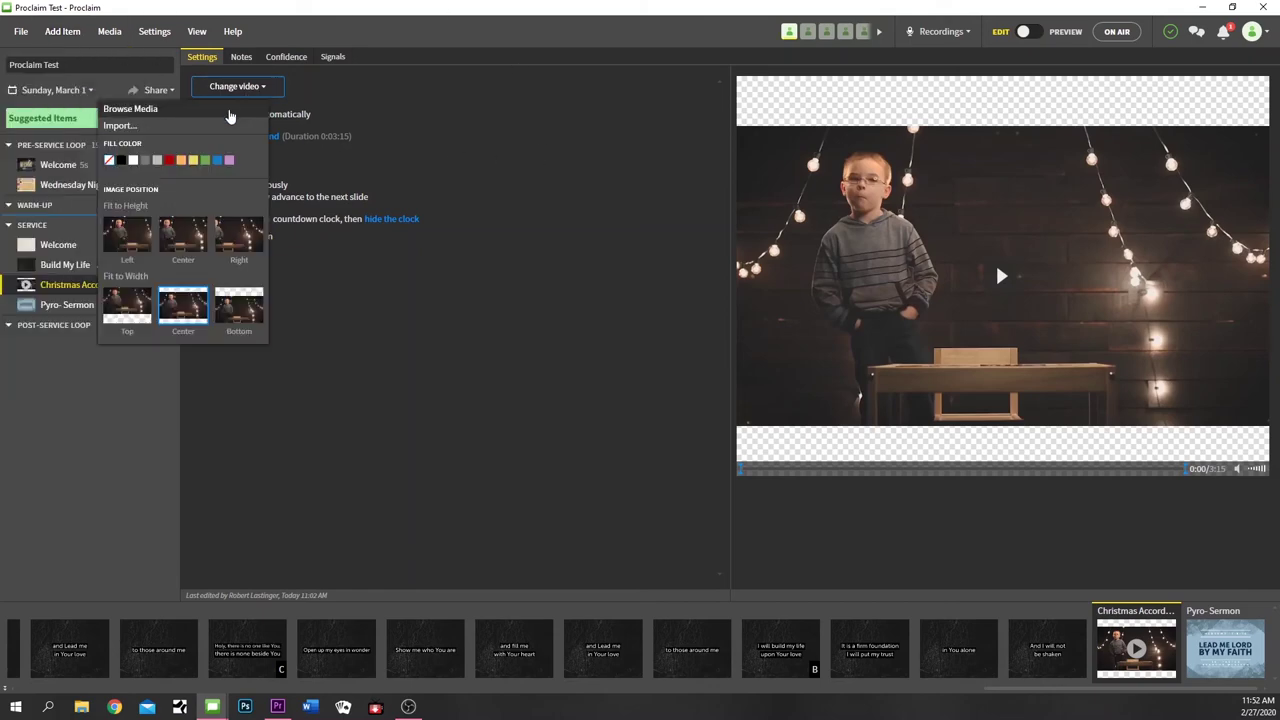
left_click(226, 110)
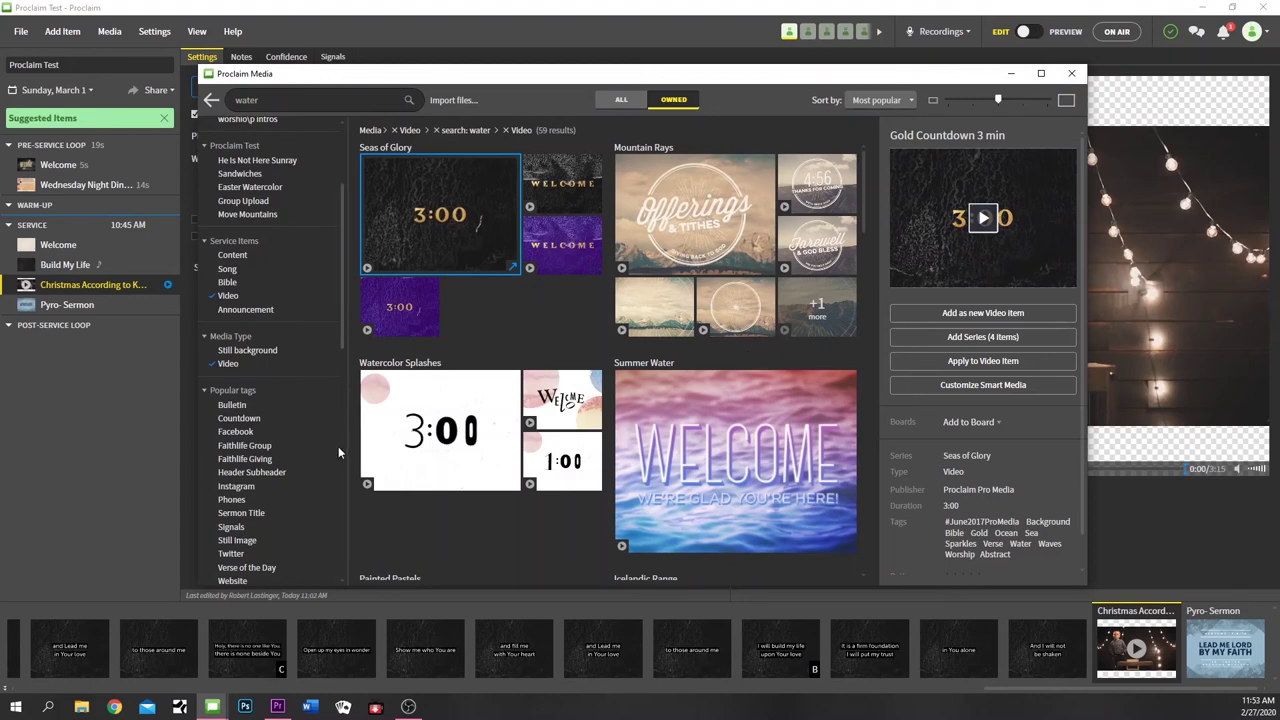
scroll(220, 500, "down", 10)
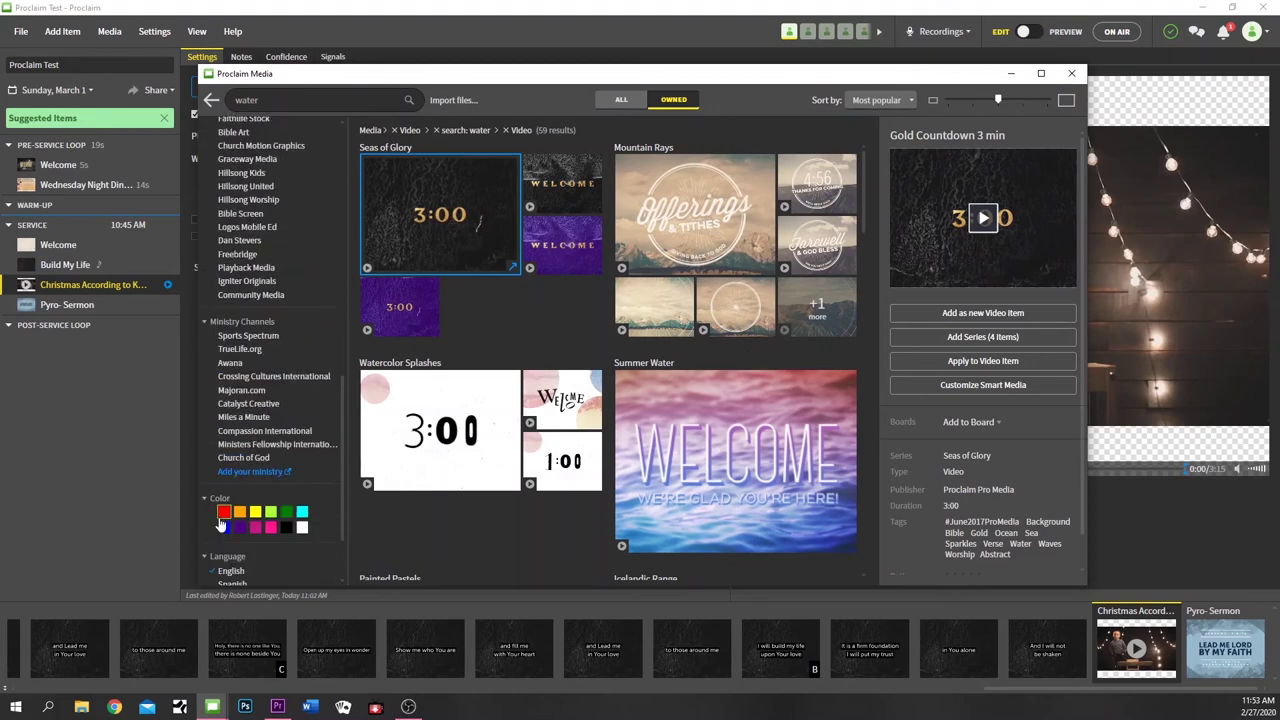
left_click(242, 242)
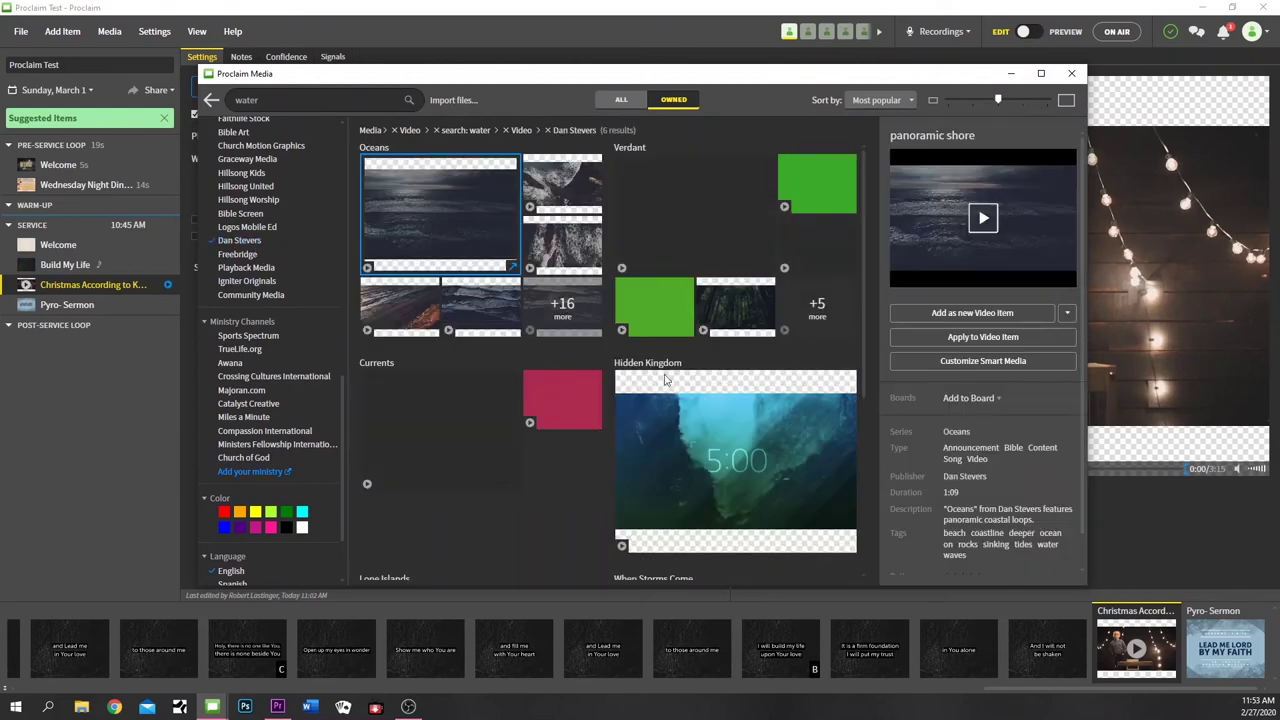
scroll(681, 410, "down", 3)
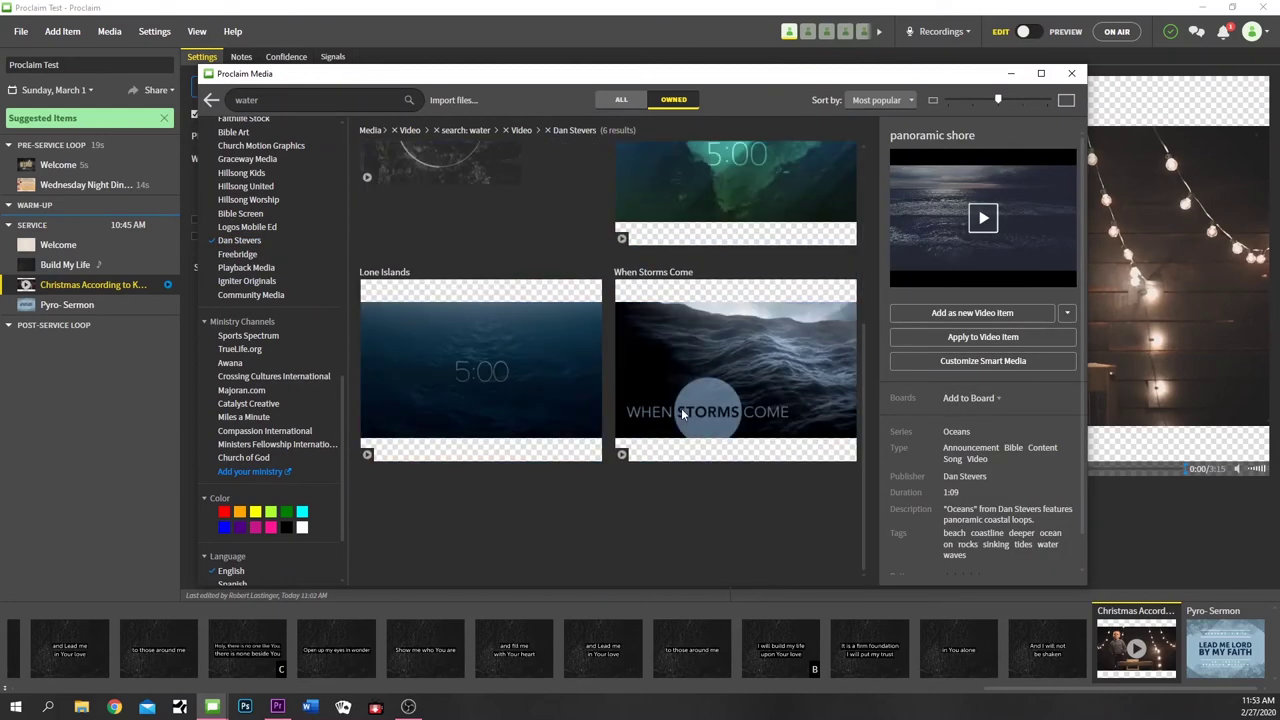
left_click(681, 408)
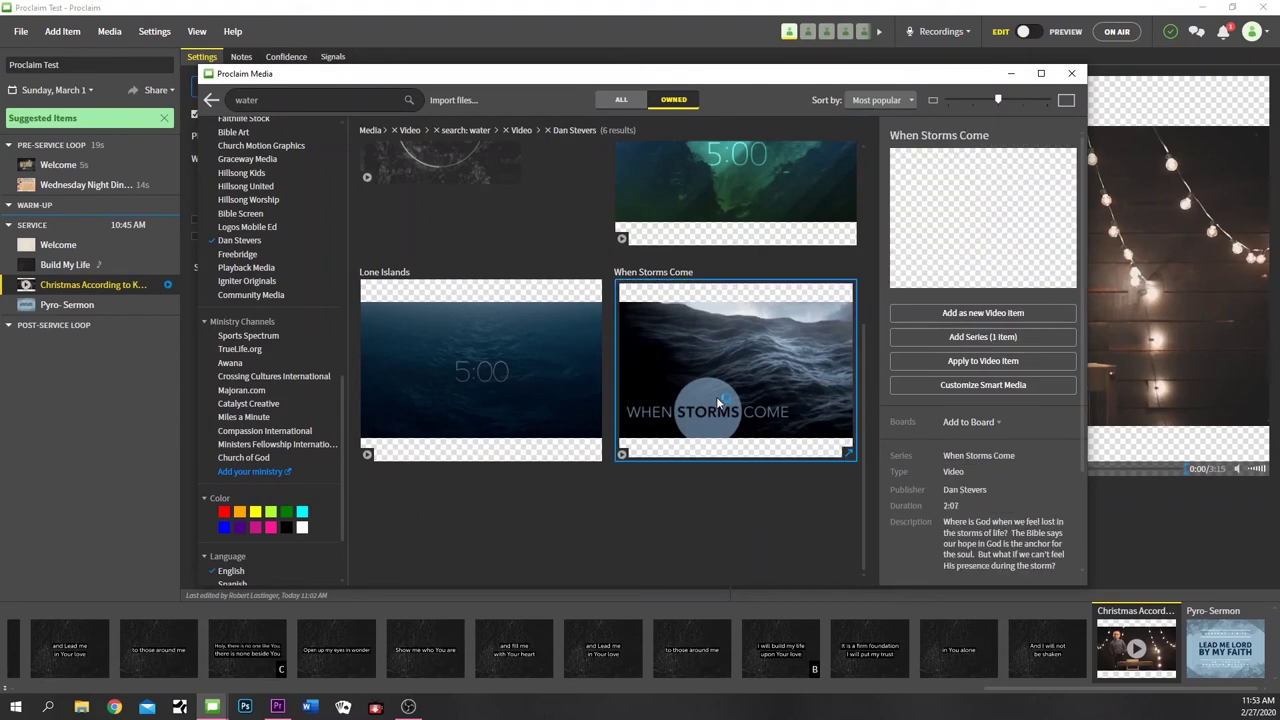
left_click(970, 362)
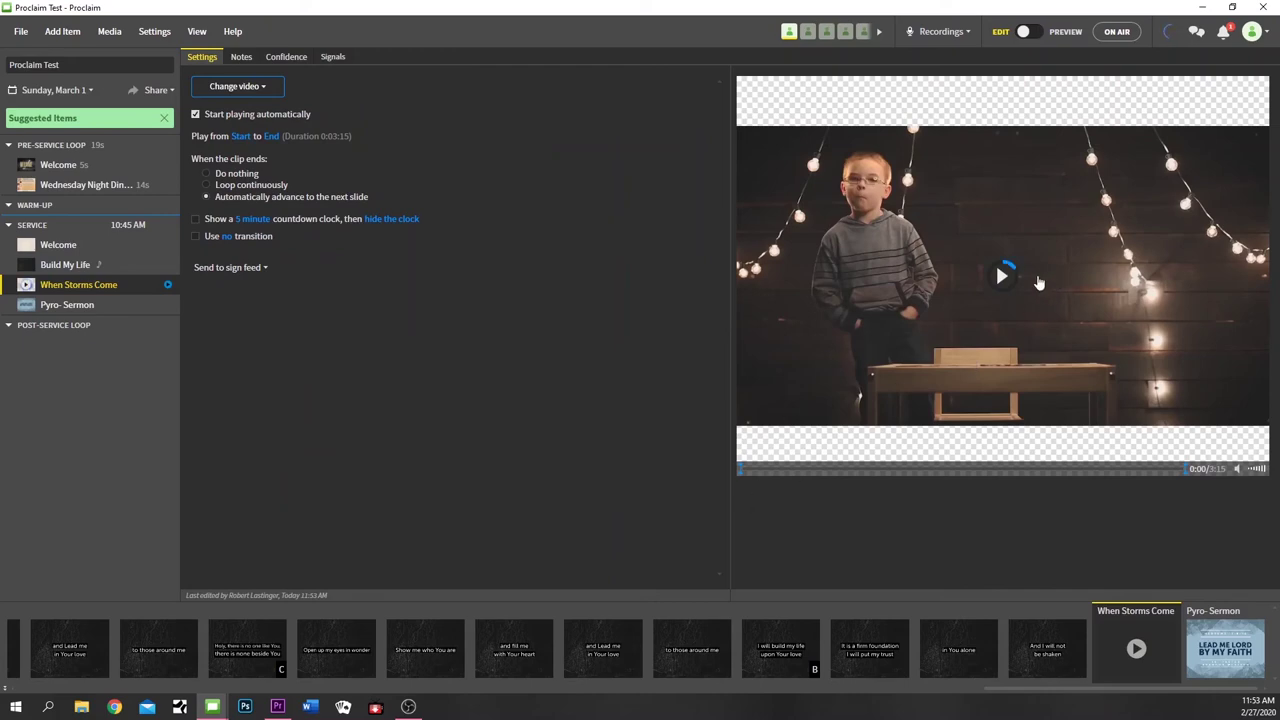
Fit the When Storms Come video to the slide height, centred, and play its preview
left_click(257, 88)
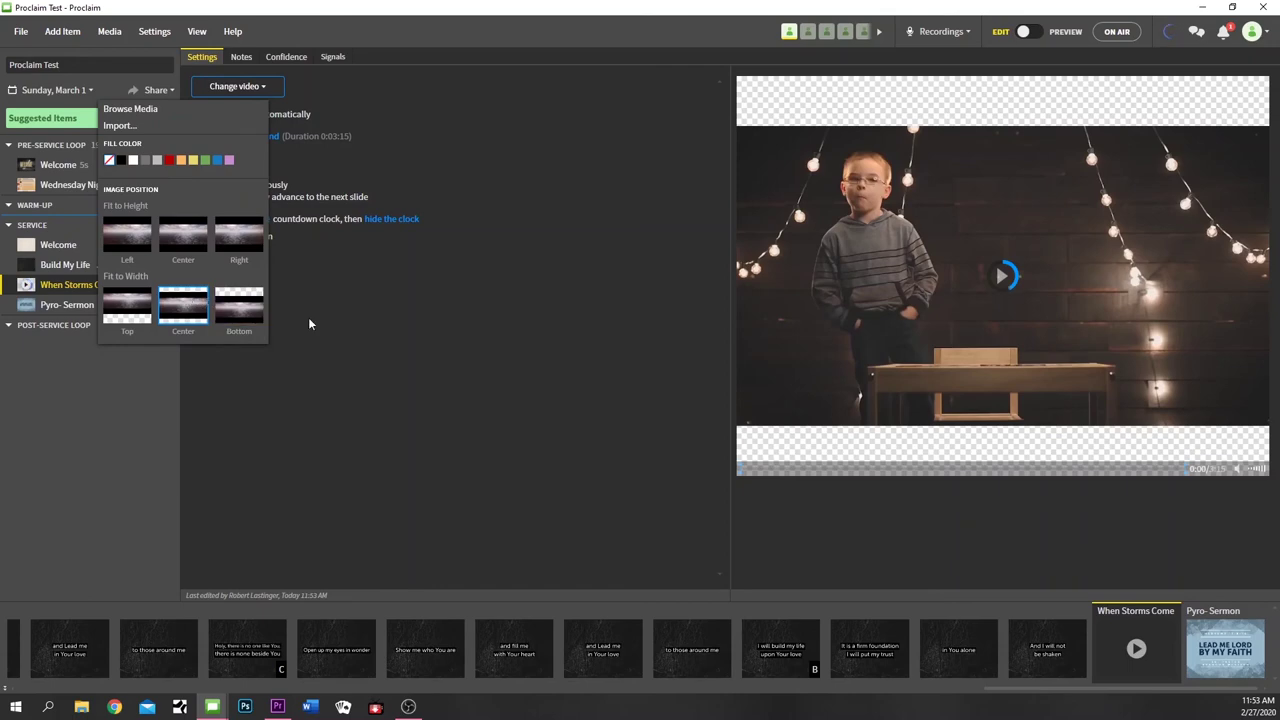
left_click(438, 311)
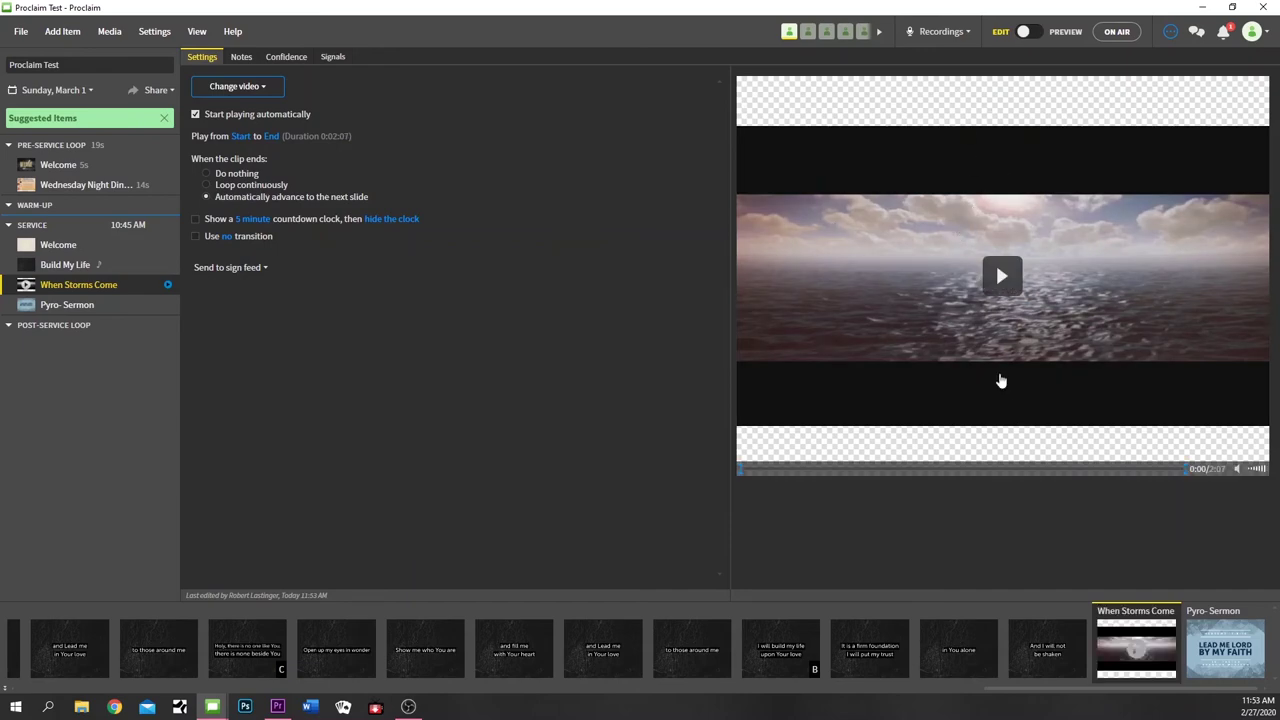
left_click(237, 86)
left_click(193, 235)
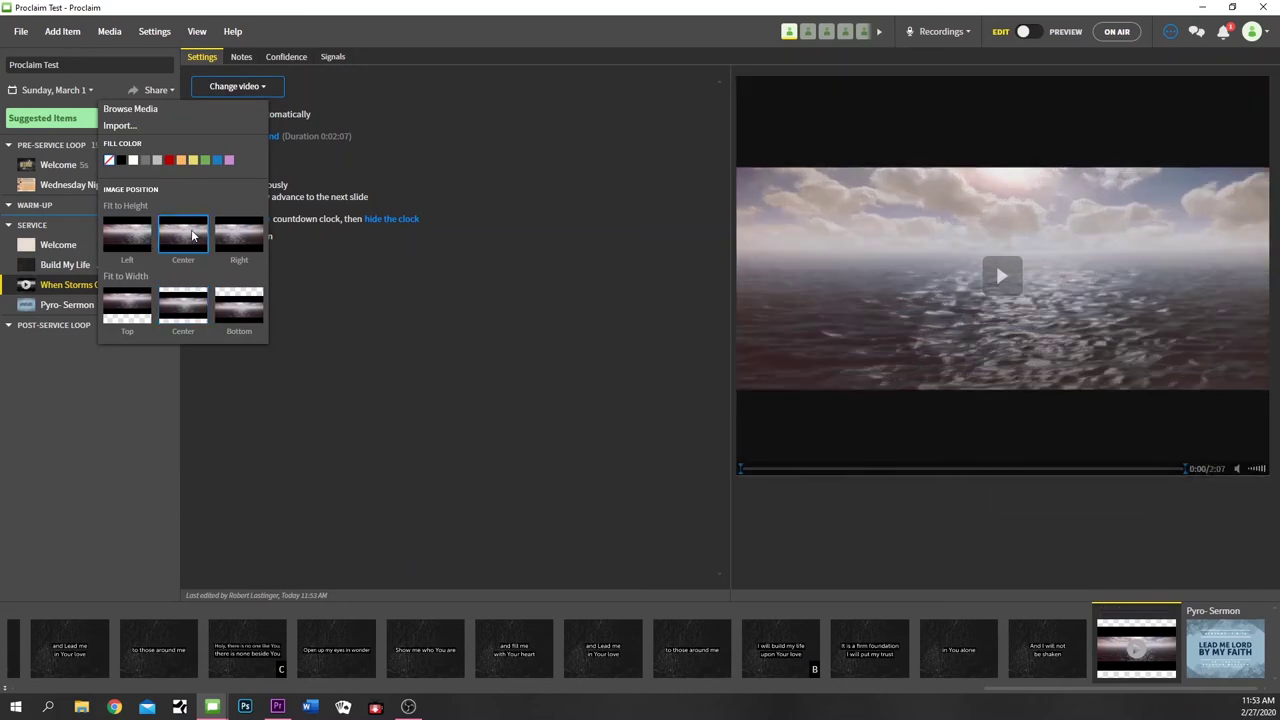
left_click(1001, 277)
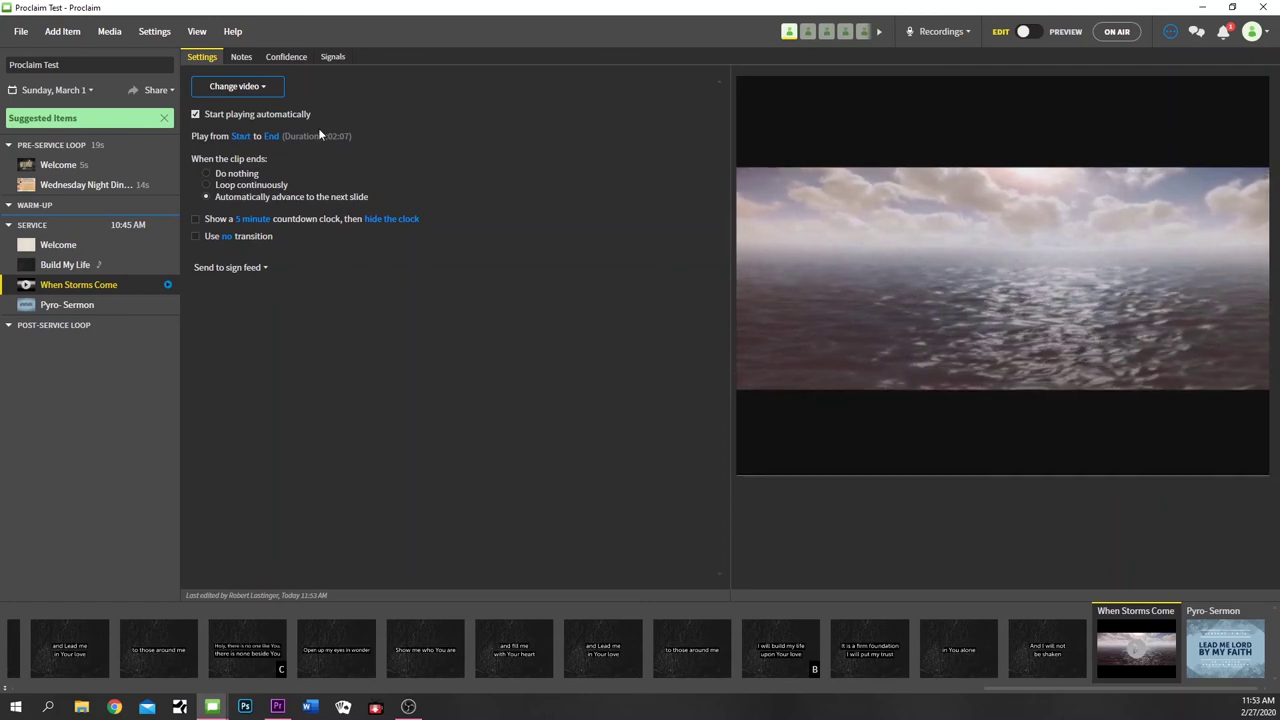
Add the Hidden Kingdom countdown from the media library as a new video item after When Storms Come
left_click(262, 88)
left_click(237, 110)
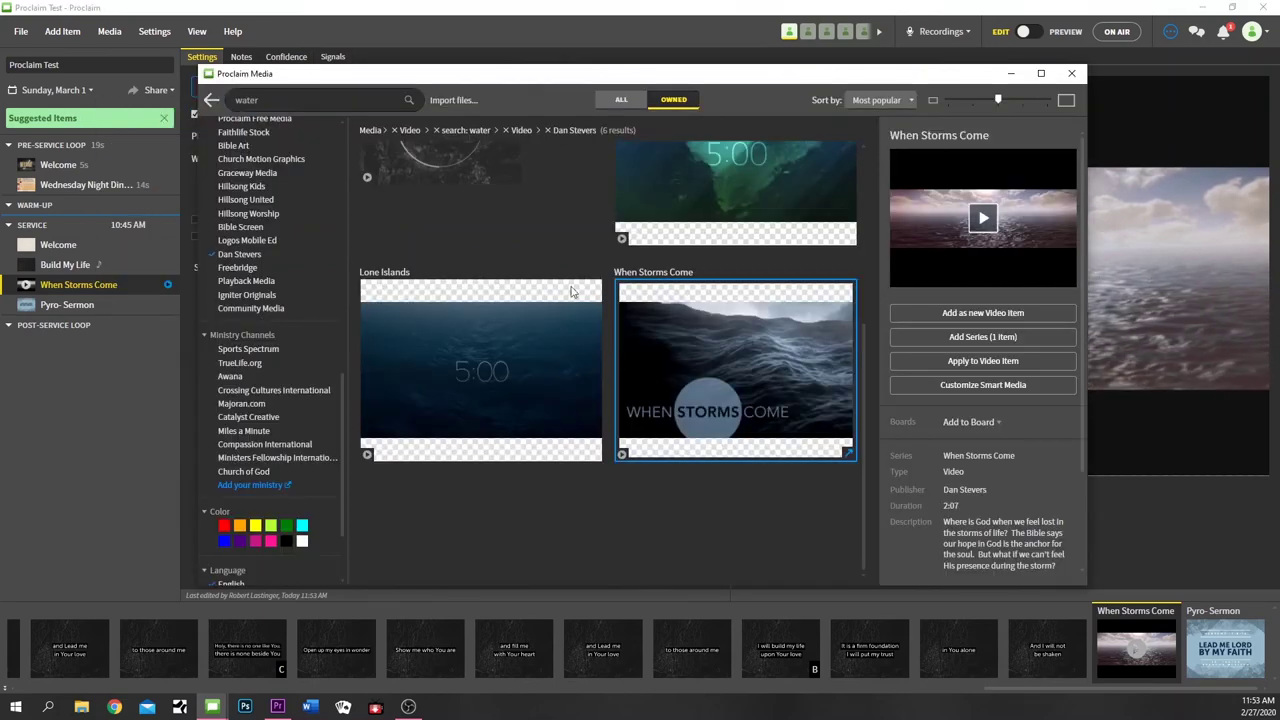
scroll(512, 357, "up", 3)
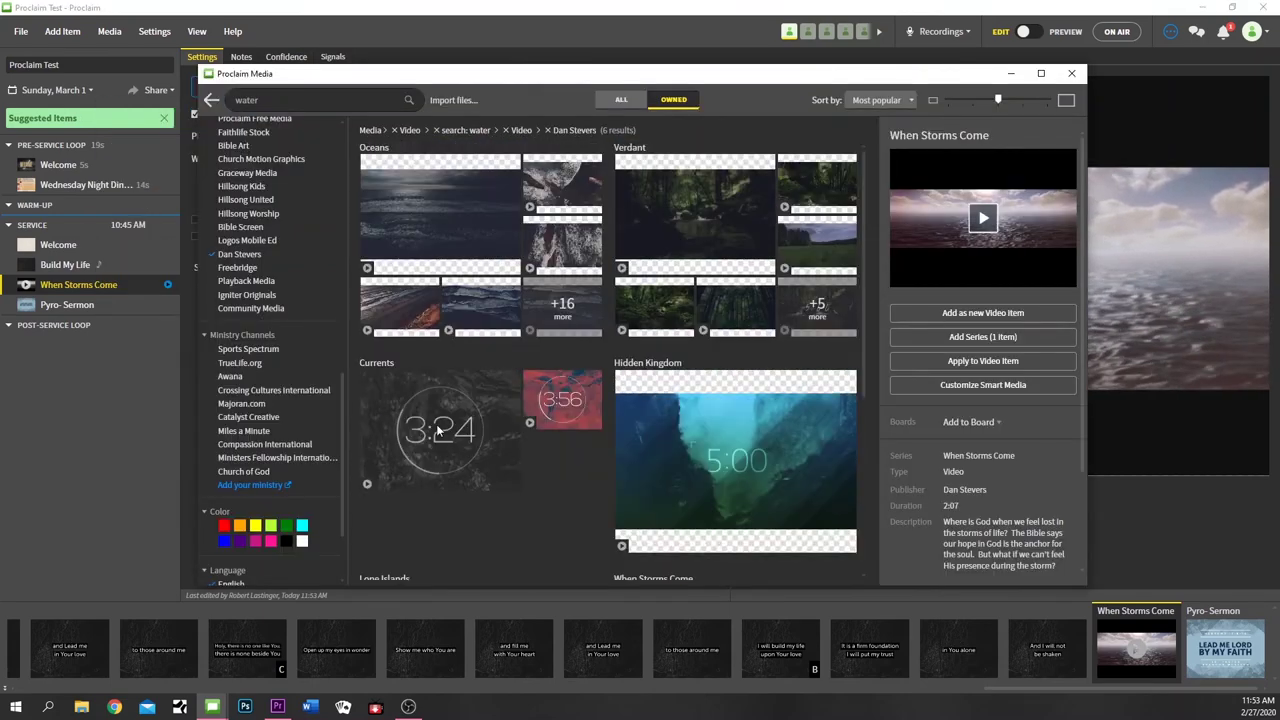
double_click(721, 420)
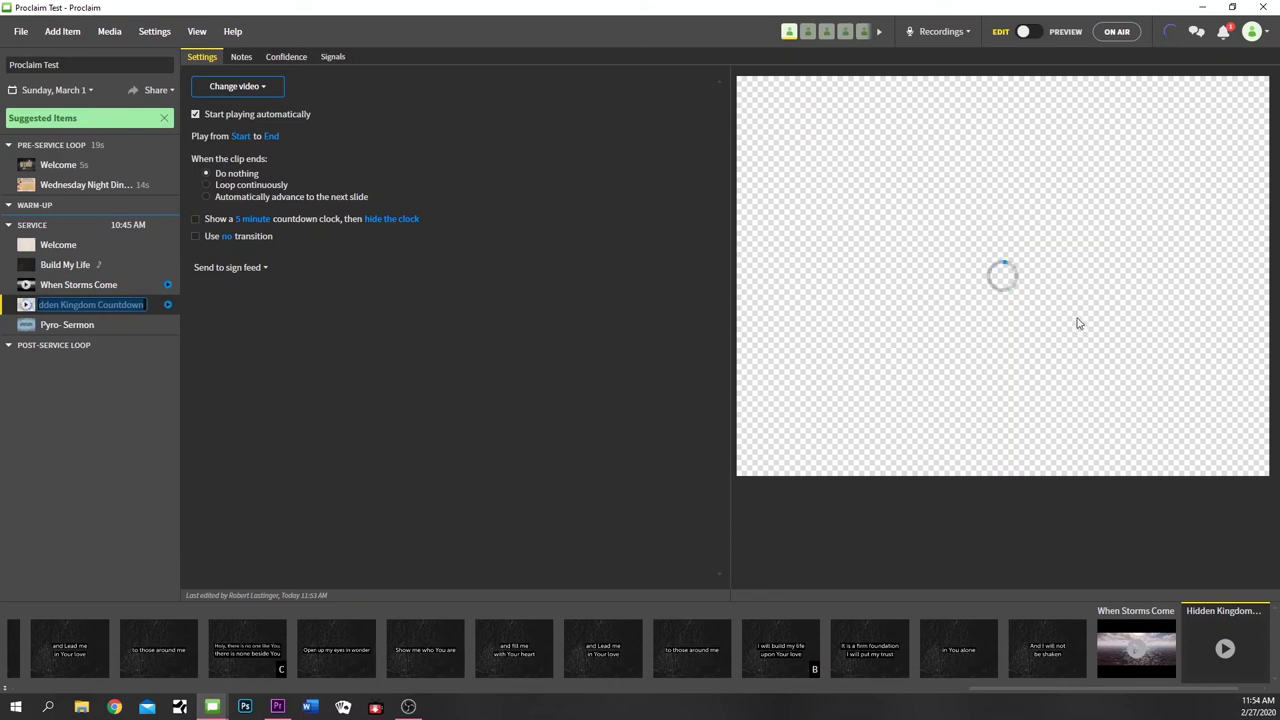
Try several image positions for the Hidden Kingdom countdown and settle on fit to height, centred
left_click(225, 86)
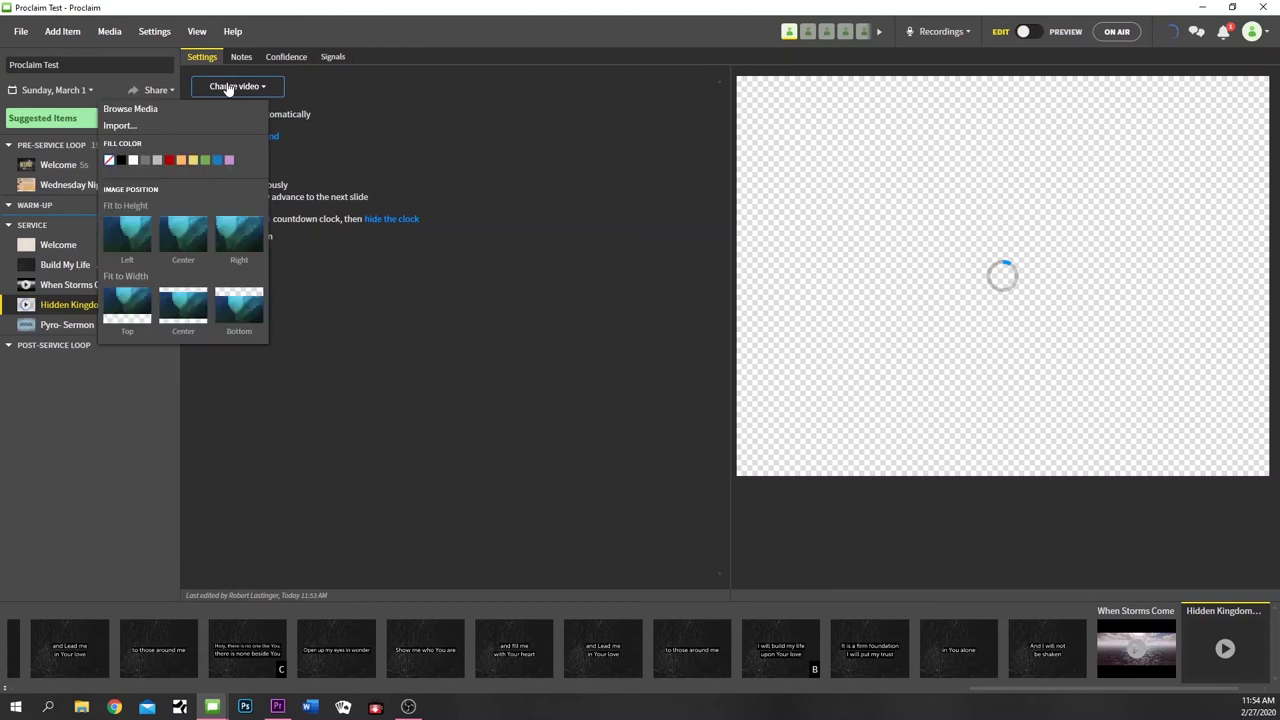
left_click(183, 304)
left_click(184, 230)
left_click(128, 237)
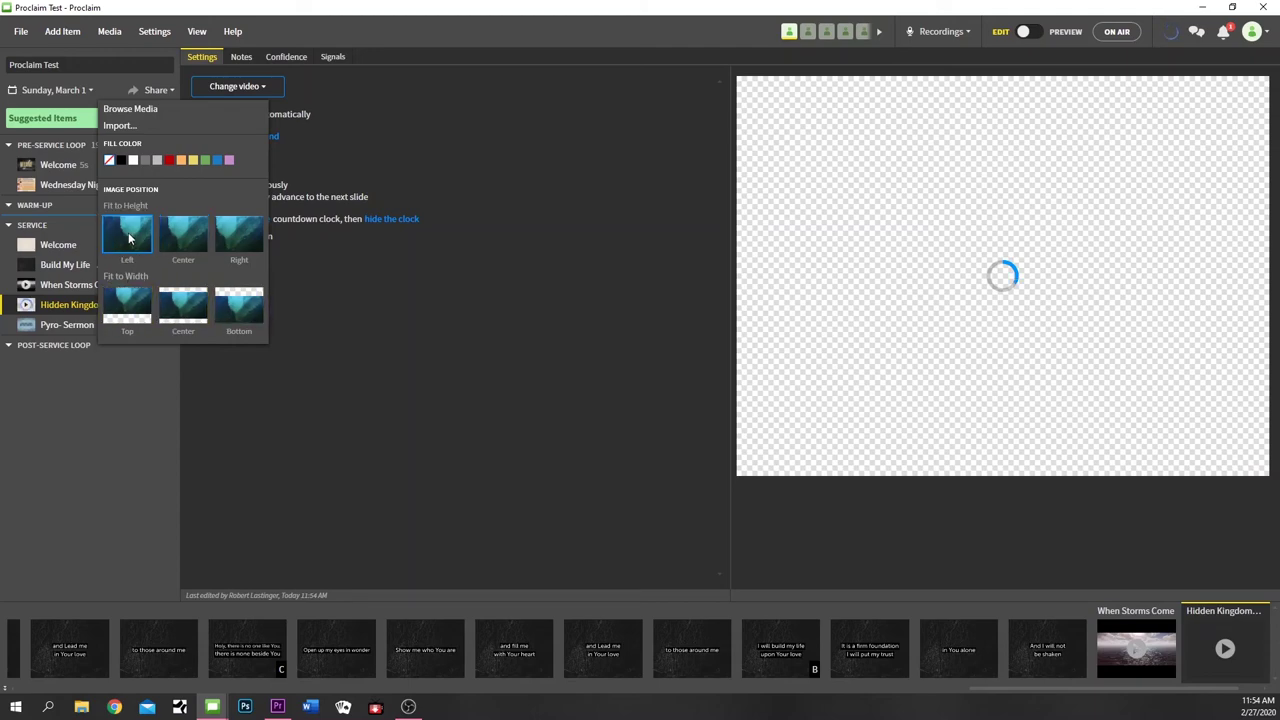
left_click(200, 241)
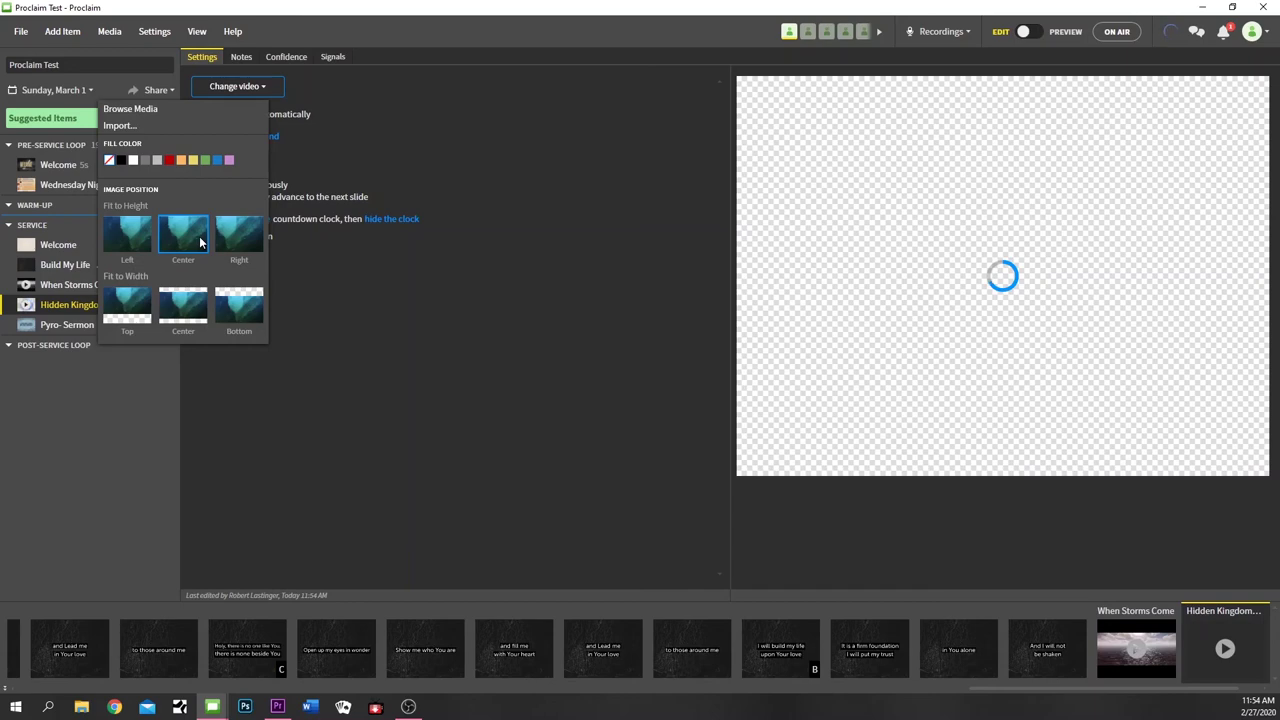
left_click(338, 329)
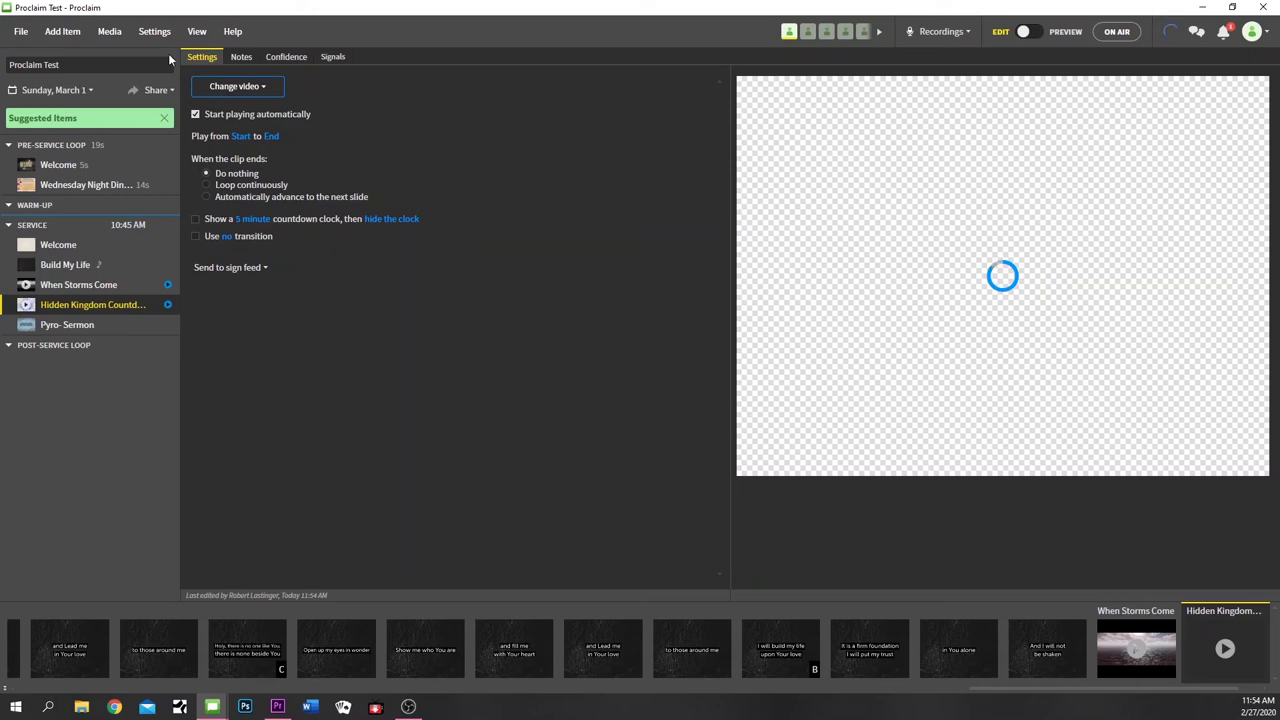
left_click(27, 32)
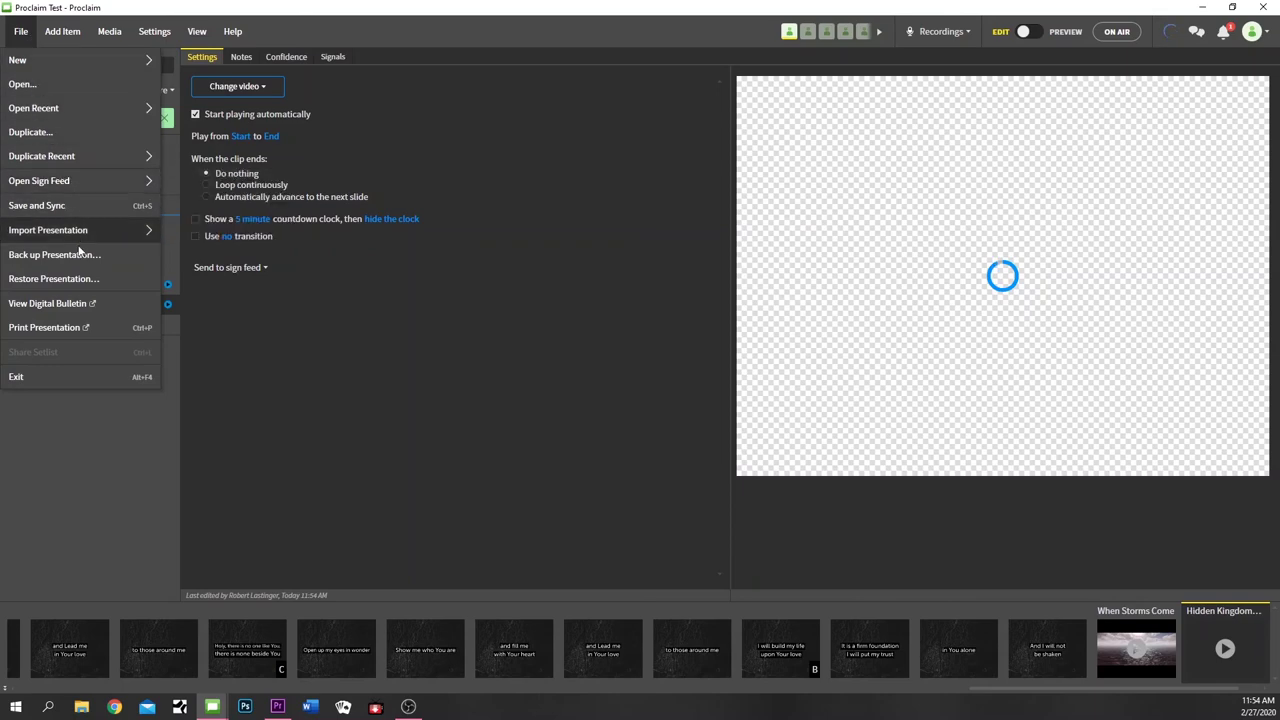
left_click(440, 292)
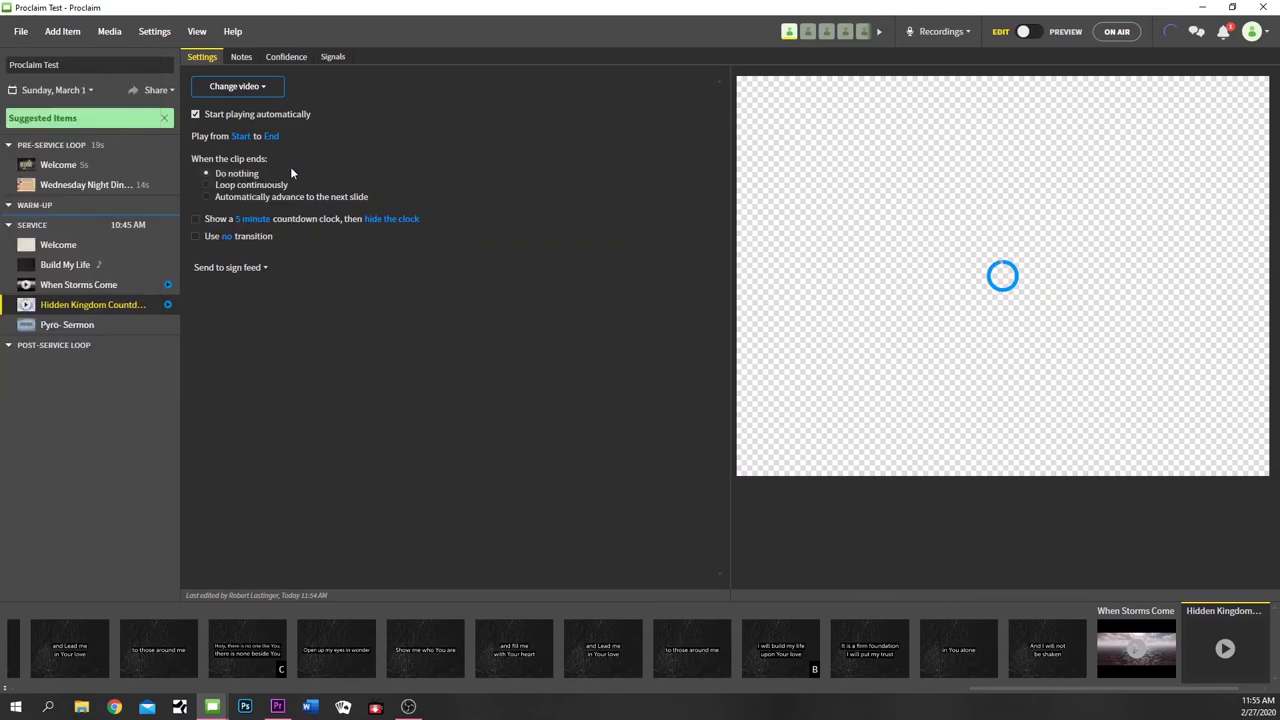
left_click(66, 40)
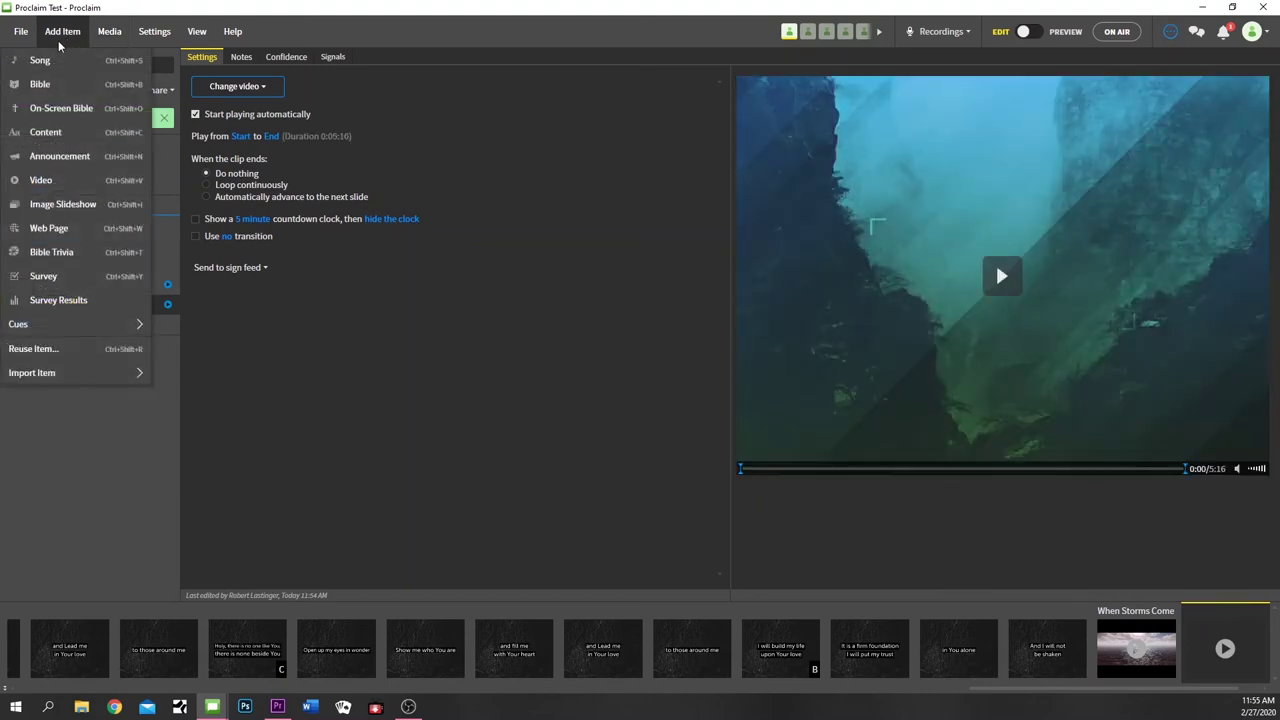
left_click(228, 17)
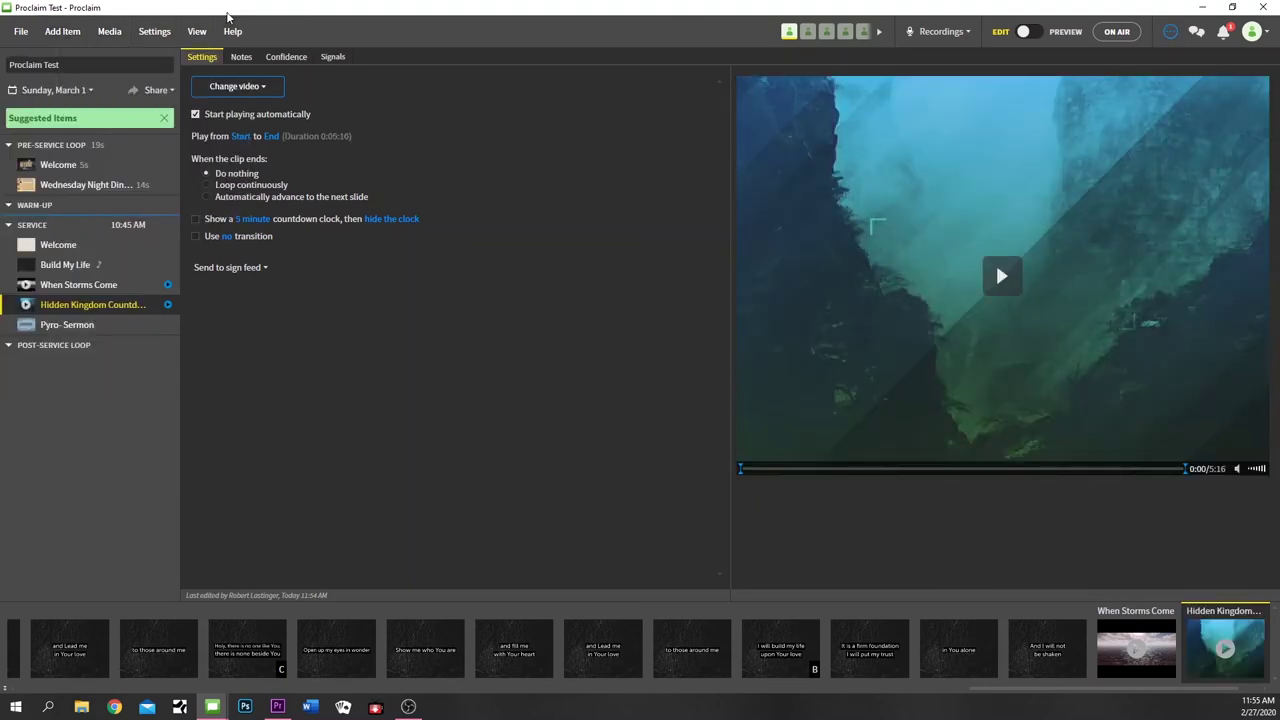
Reopen the recent presentation Sunday FEB 16th
left_click(20, 32)
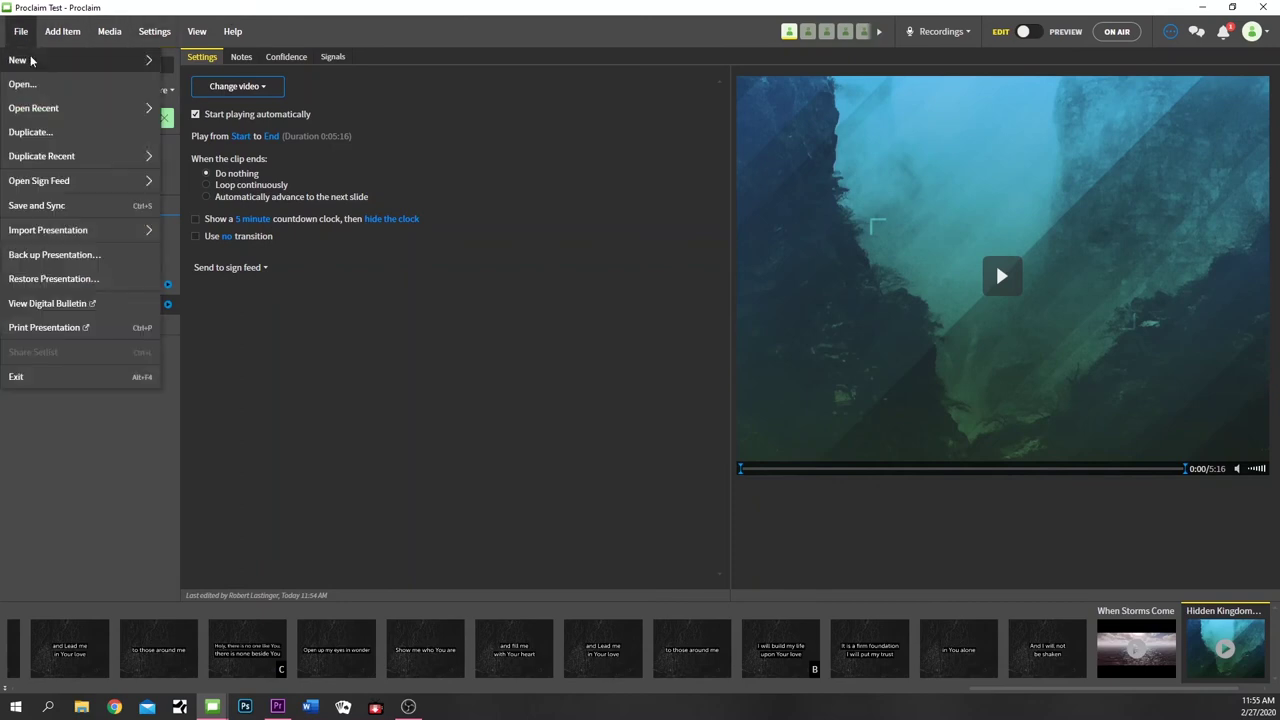
mouse_move(45, 108)
left_click(195, 115)
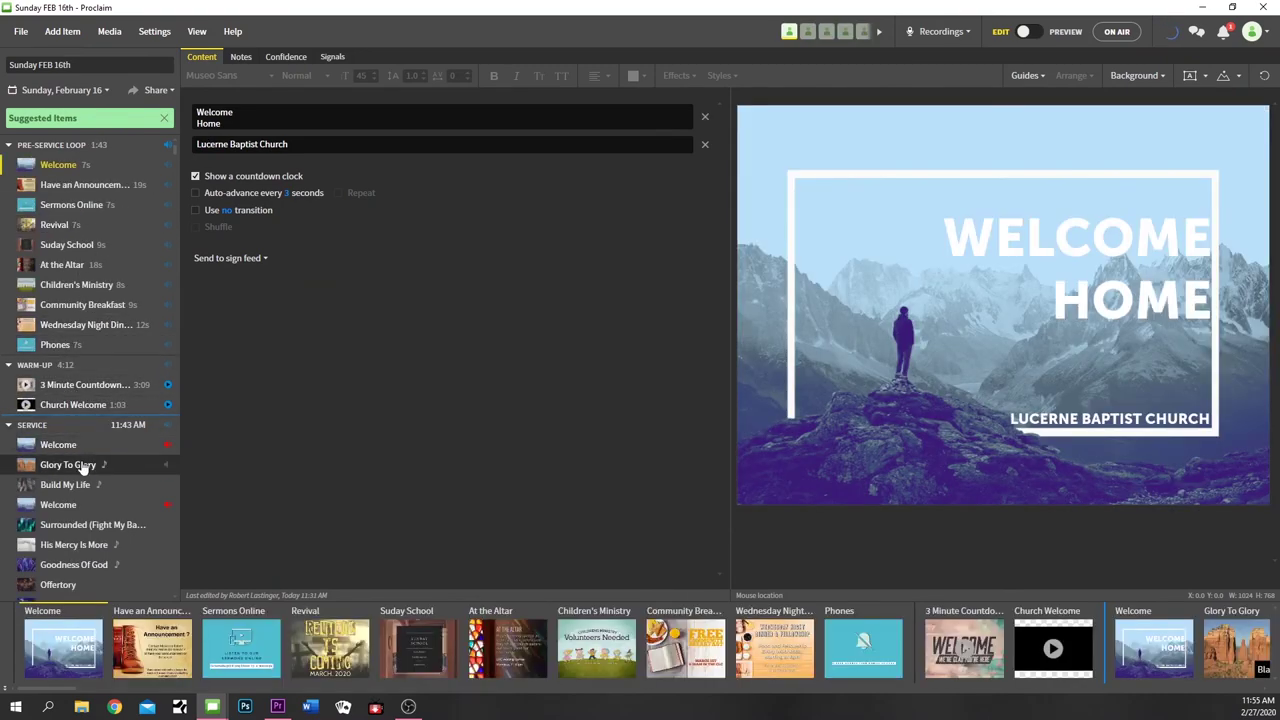
Delete the song Build My Life from the service section and select Glory To Glory
scroll(83, 465, "down", 4)
scroll(83, 465, "down", 1)
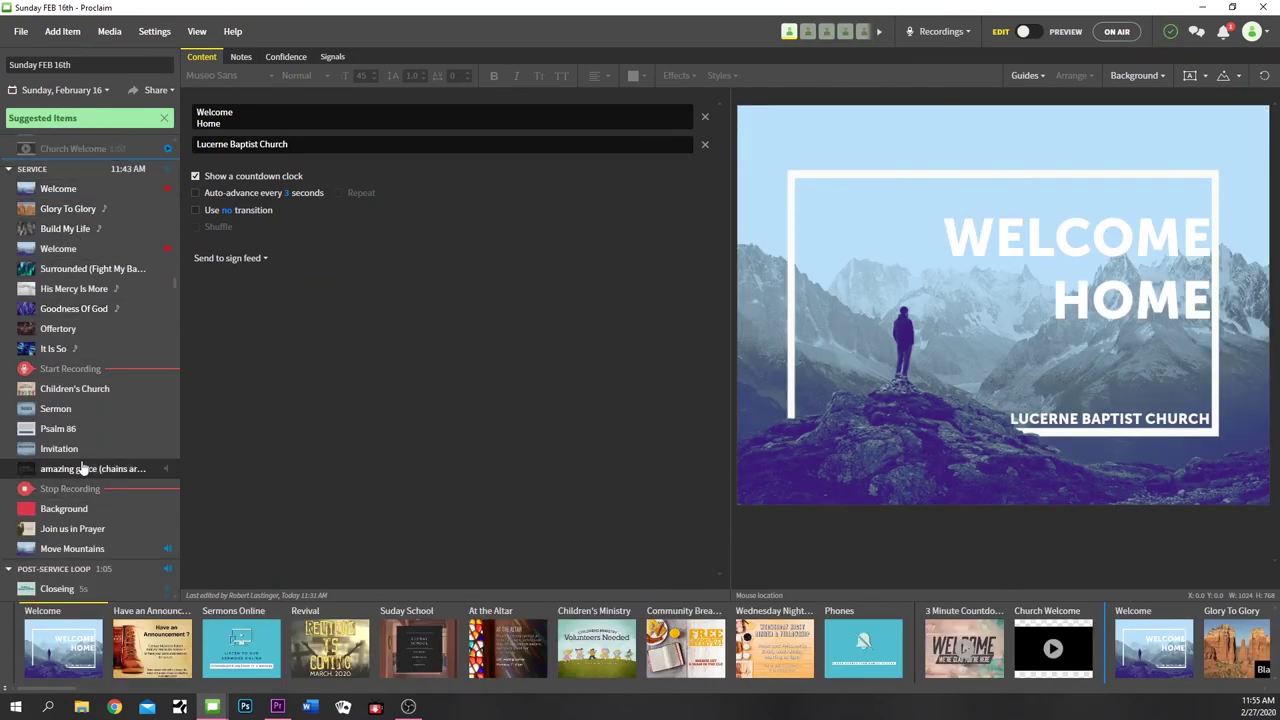
left_click(68, 230)
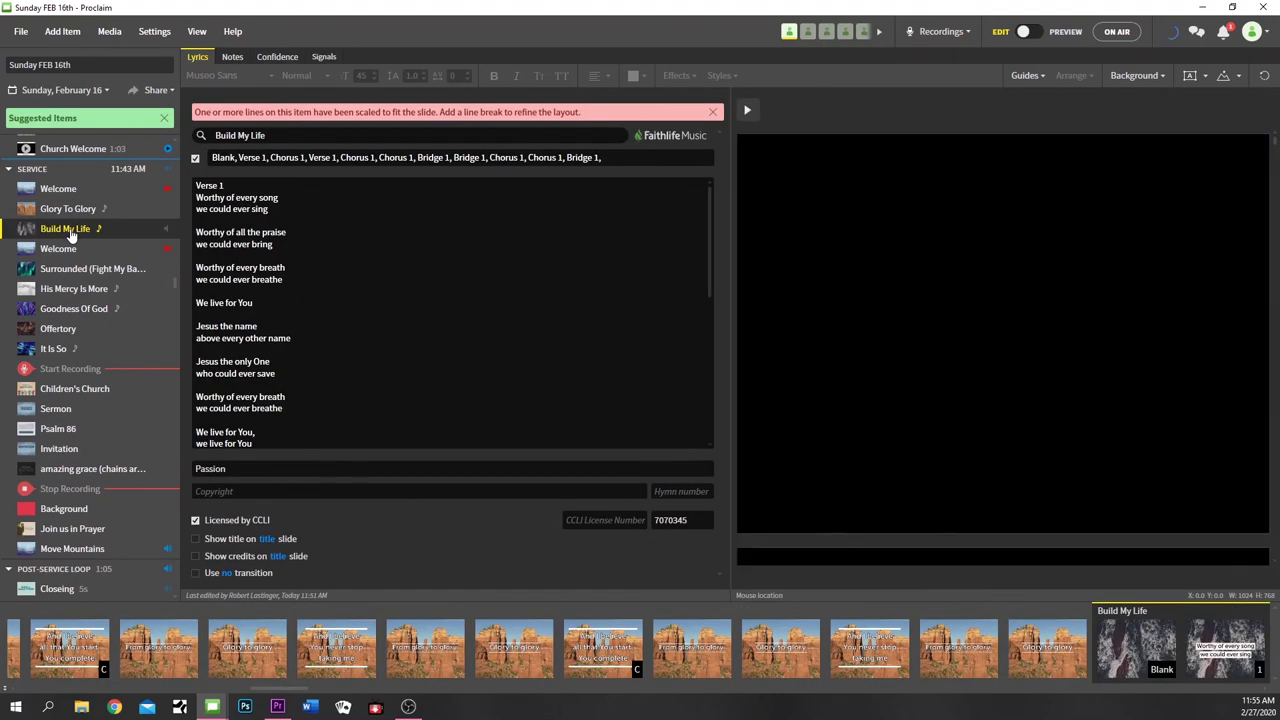
key("Delete")
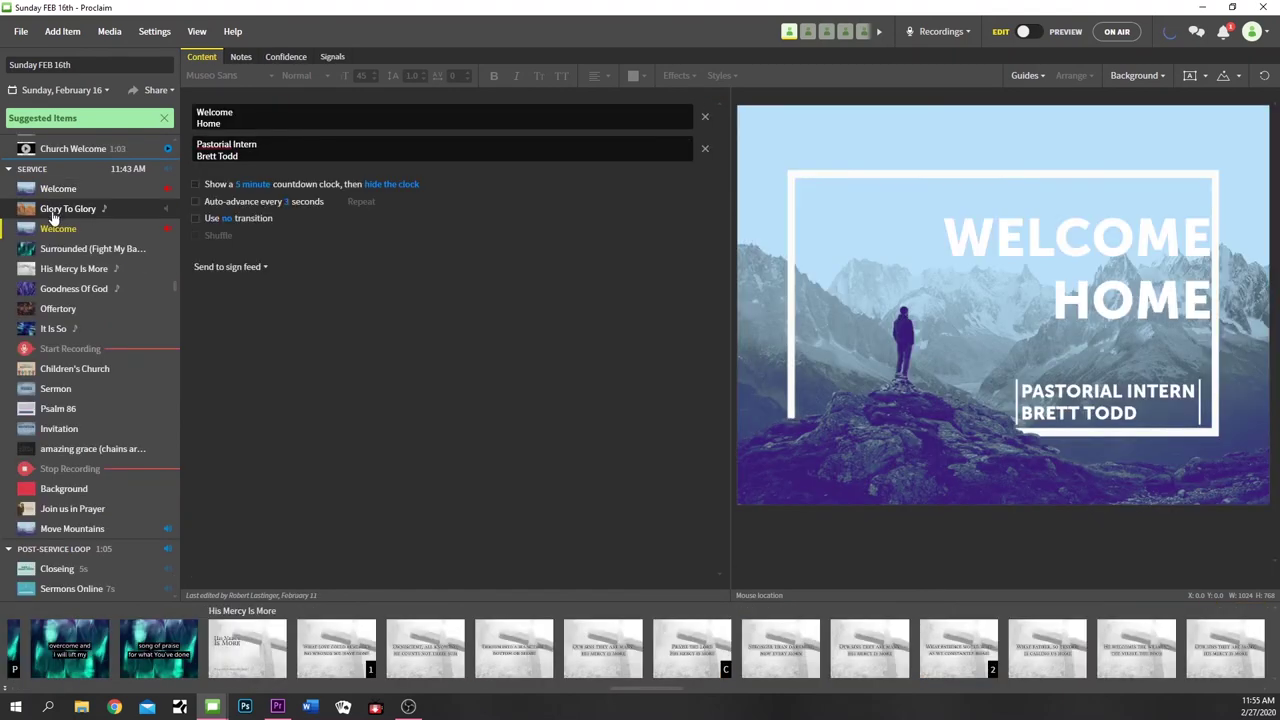
left_click(55, 210)
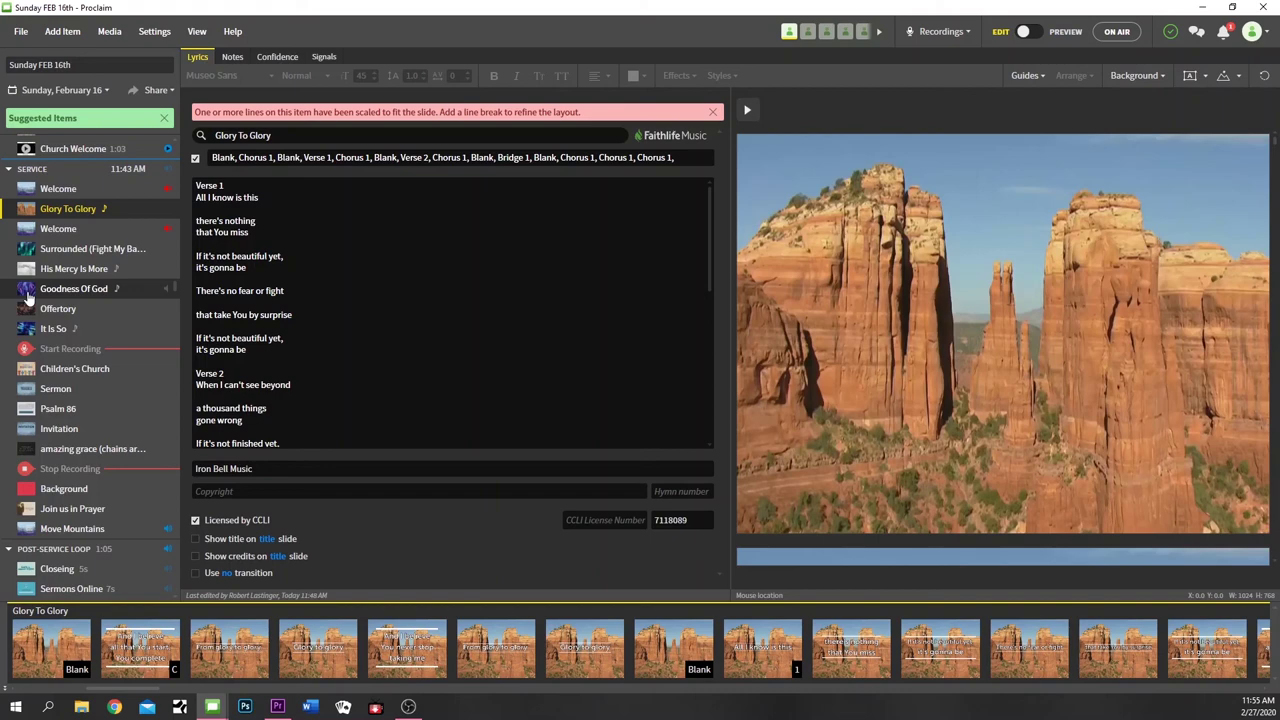
right_click(114, 210)
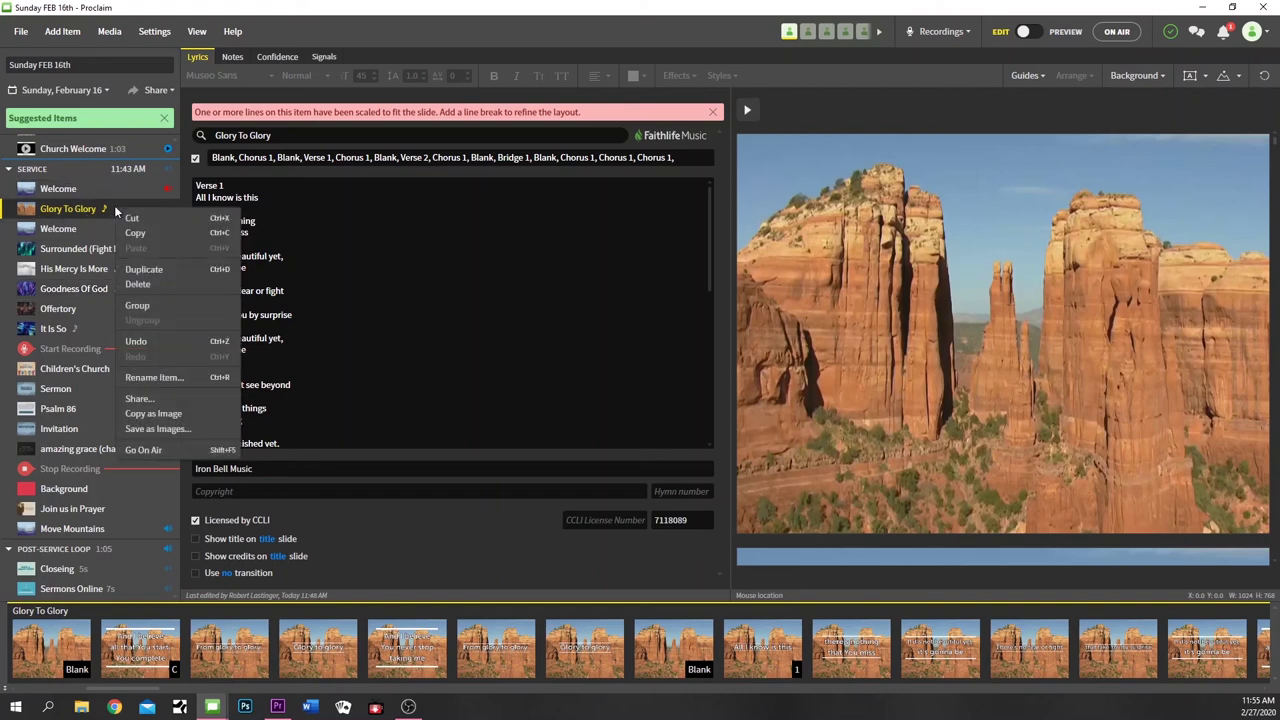
left_click(378, 342)
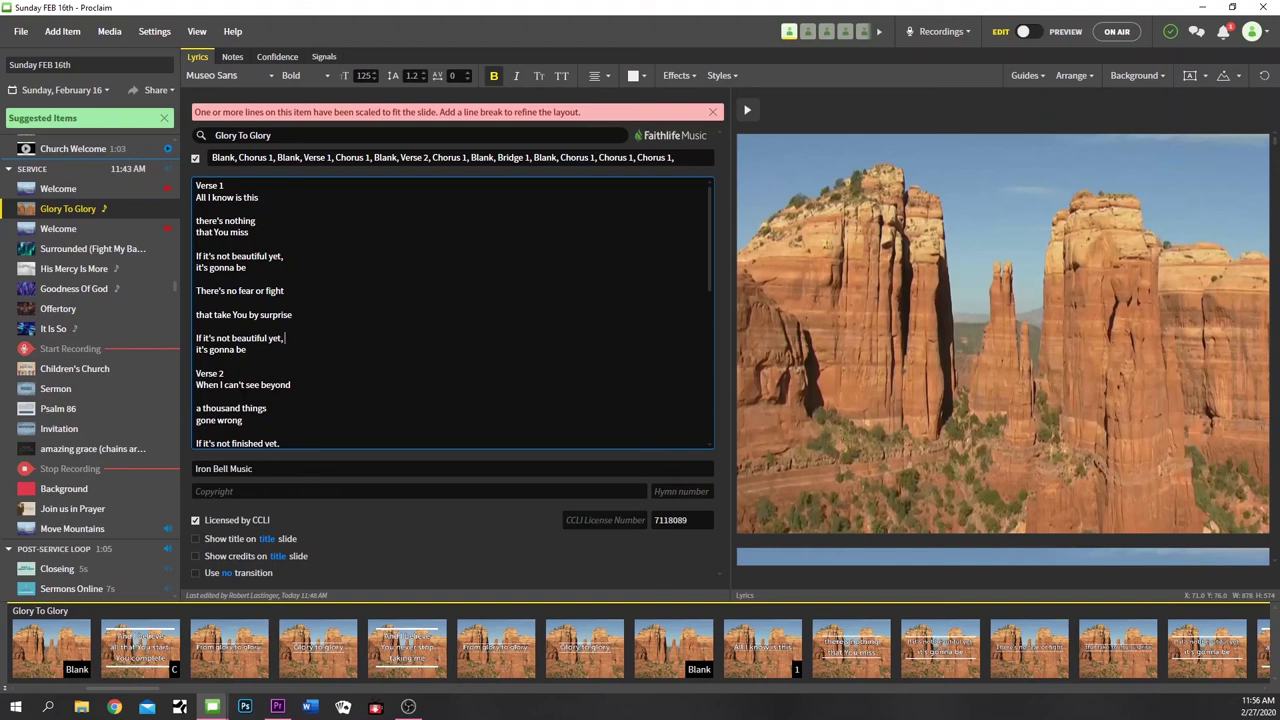
Open the collection of reusable items from earlier presentations and limit it to songs
left_click(24, 31)
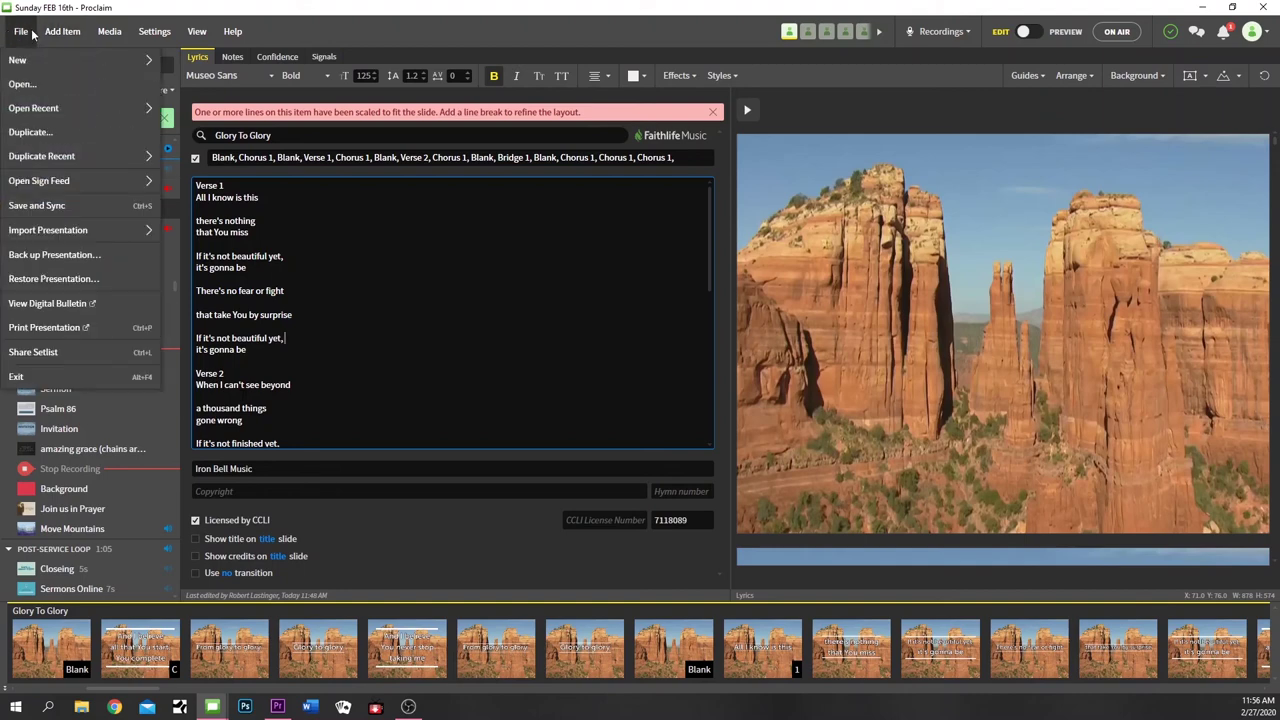
mouse_move(62, 31)
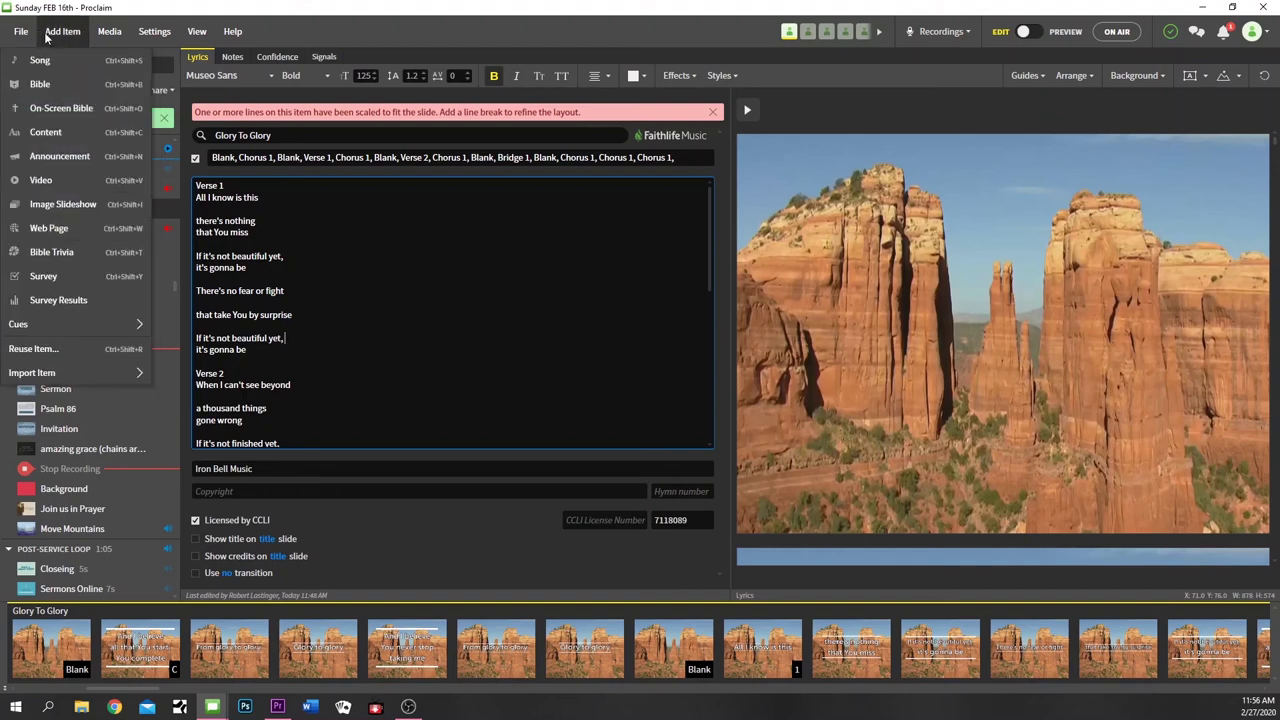
left_click(71, 346)
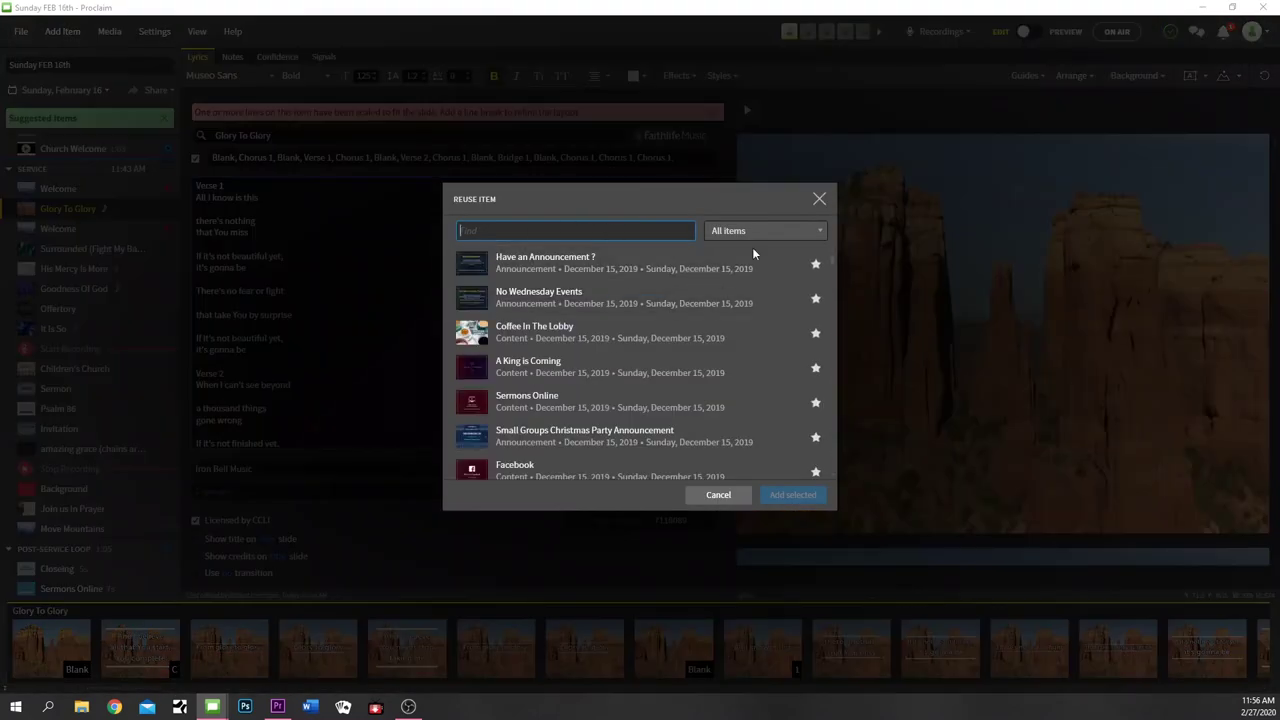
left_click(788, 230)
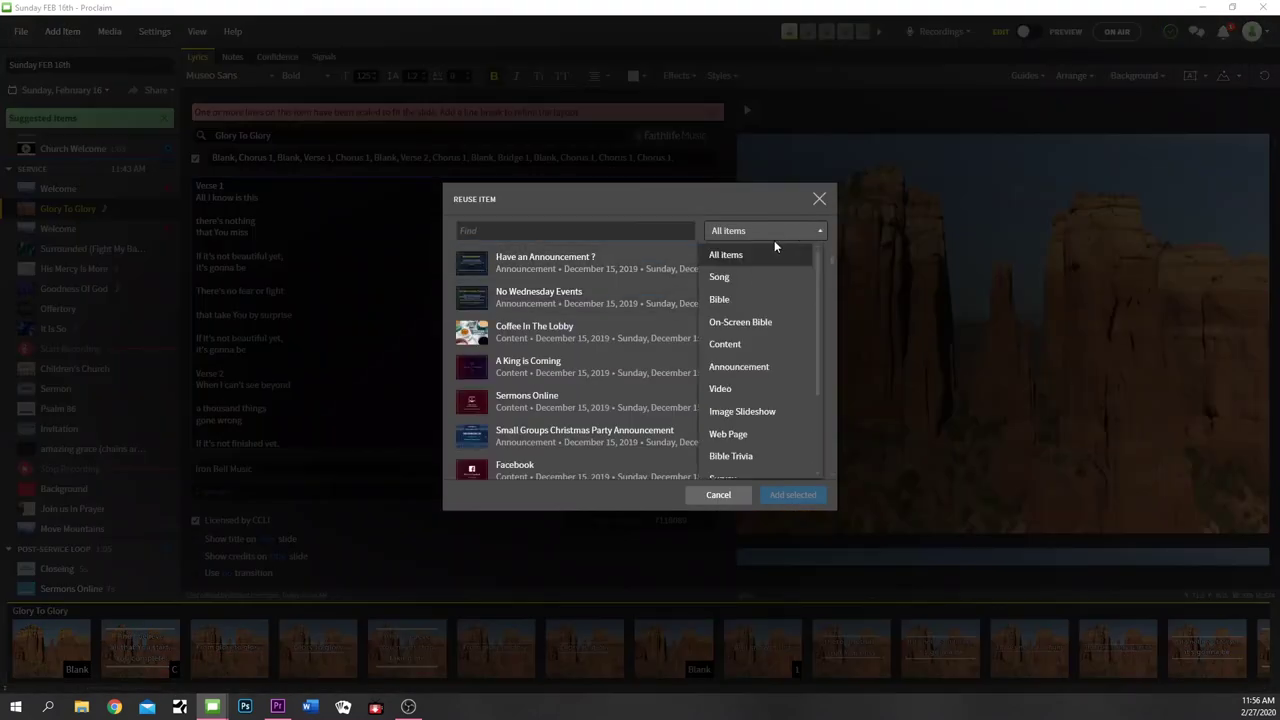
left_click(759, 275)
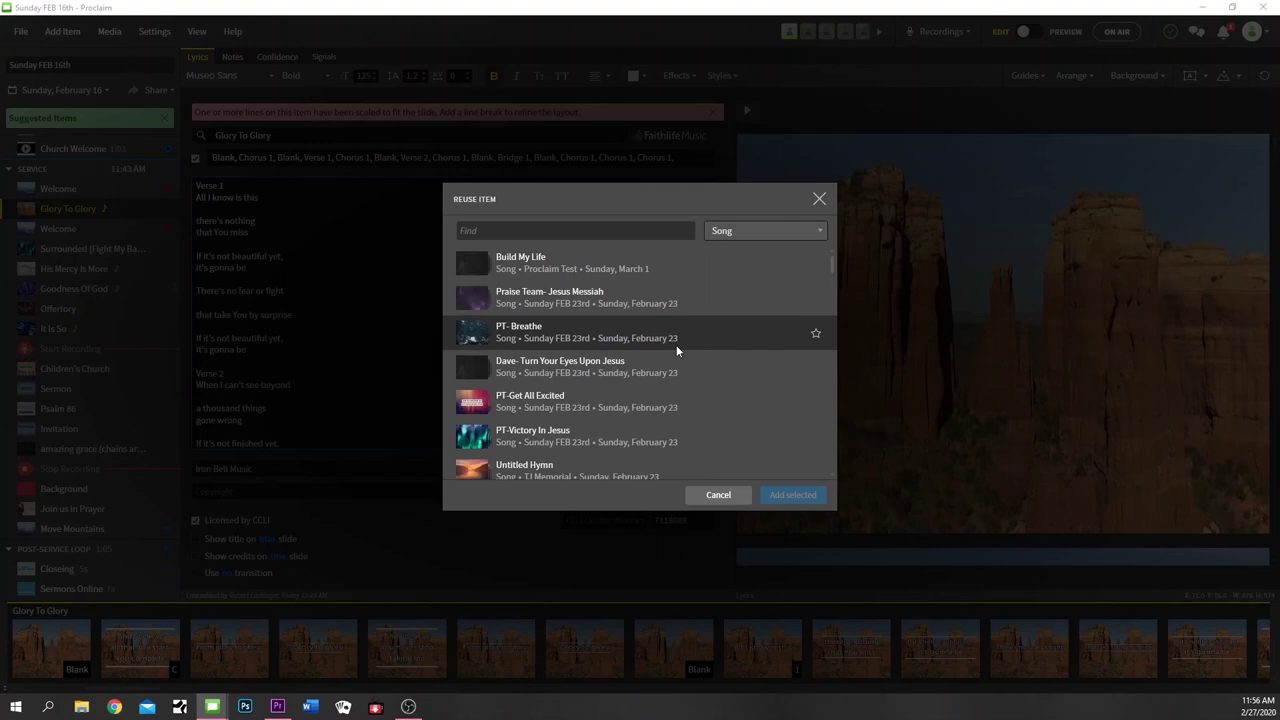
Browse the songs used in previous services to find one worth reusing
scroll(657, 392, "down", 8)
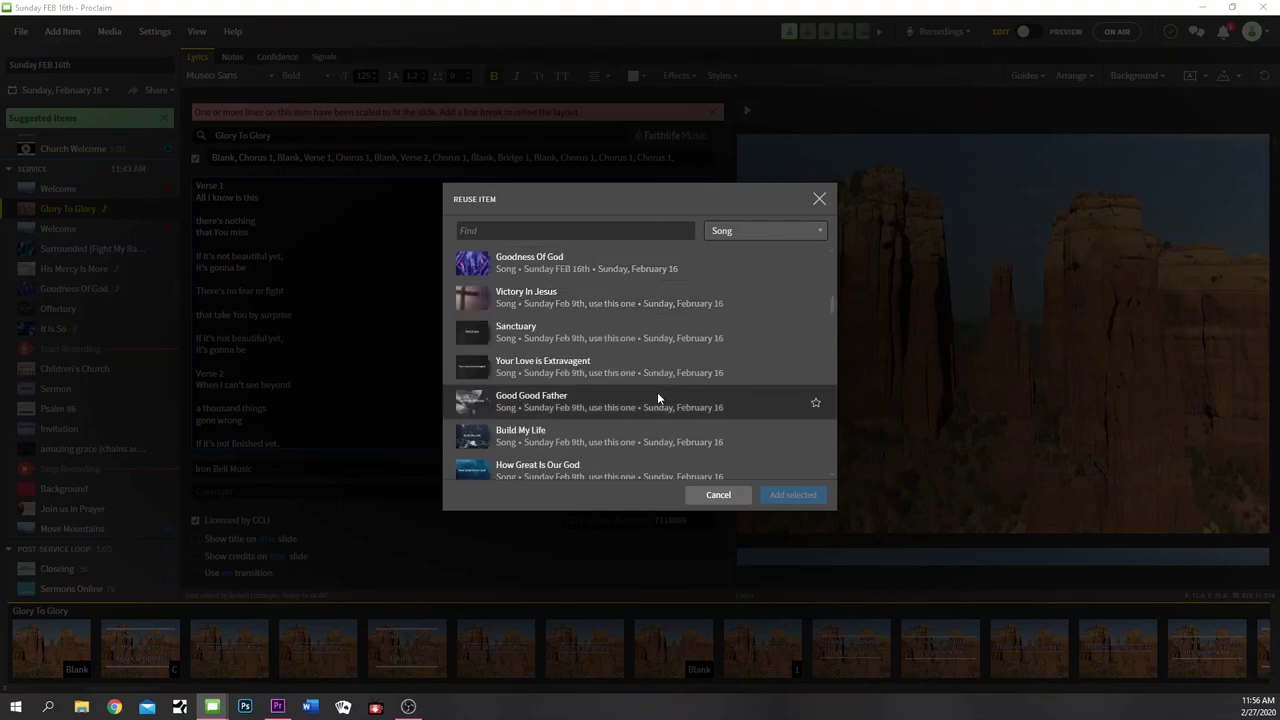
scroll(583, 444, "down", 3)
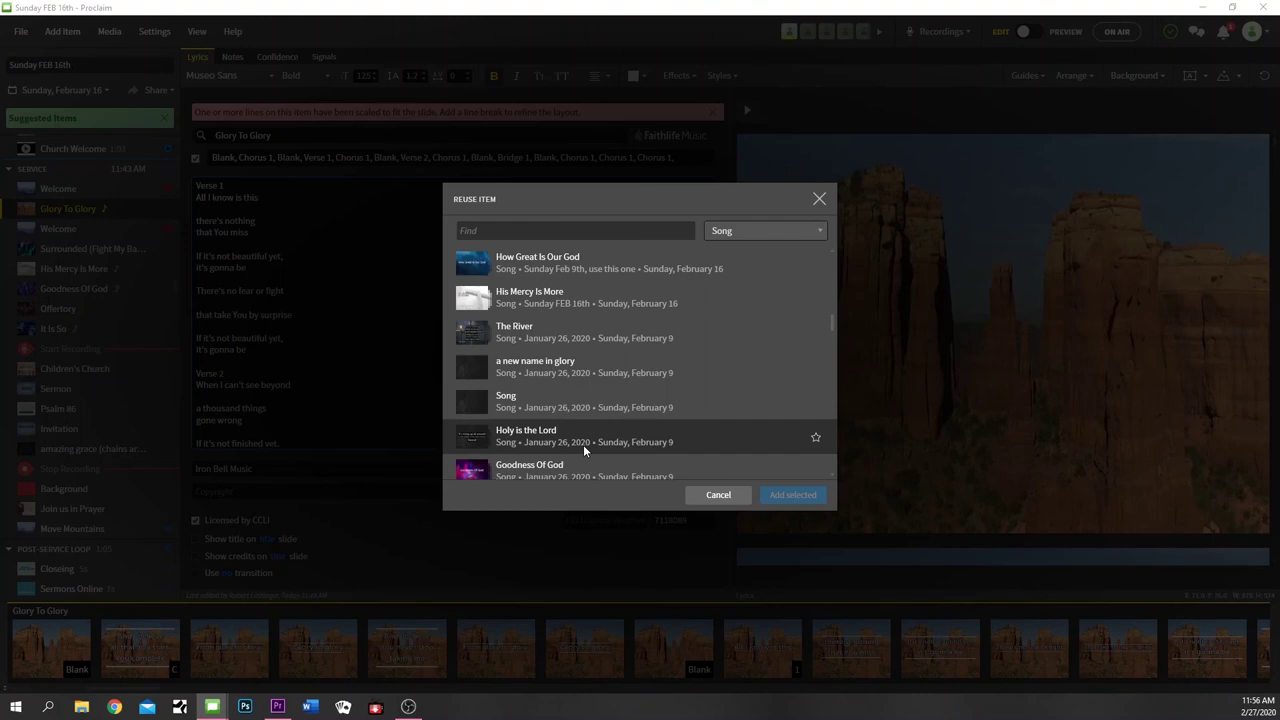
scroll(583, 444, "down", 3)
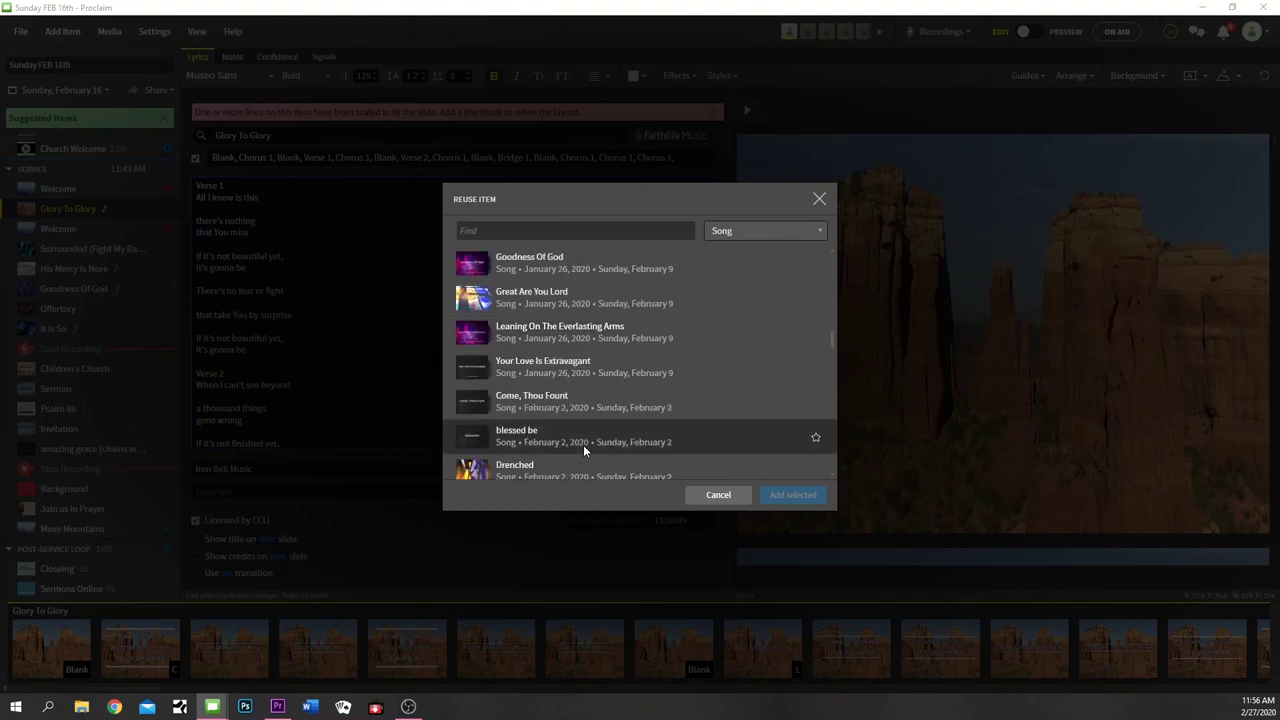
scroll(583, 444, "down", 2)
scroll(583, 444, "down", 3)
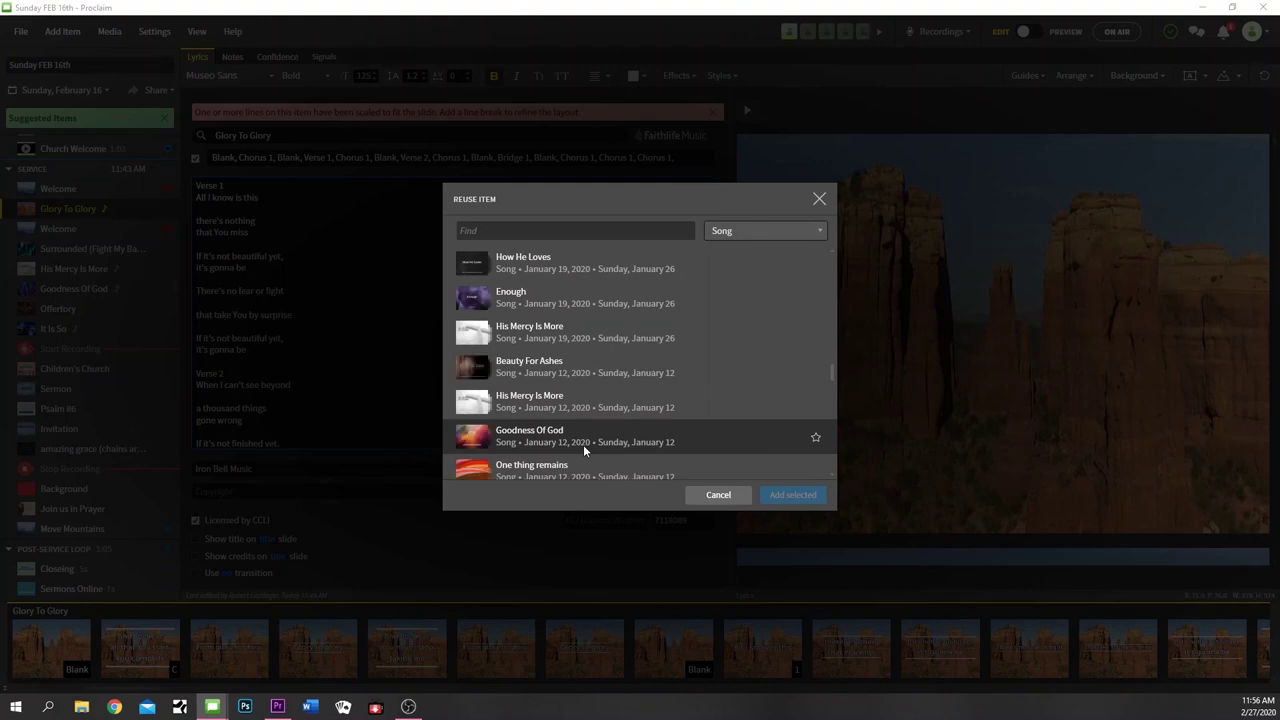
key("Up")
key("Down")
key("Down")
key("Up")
key("Up")
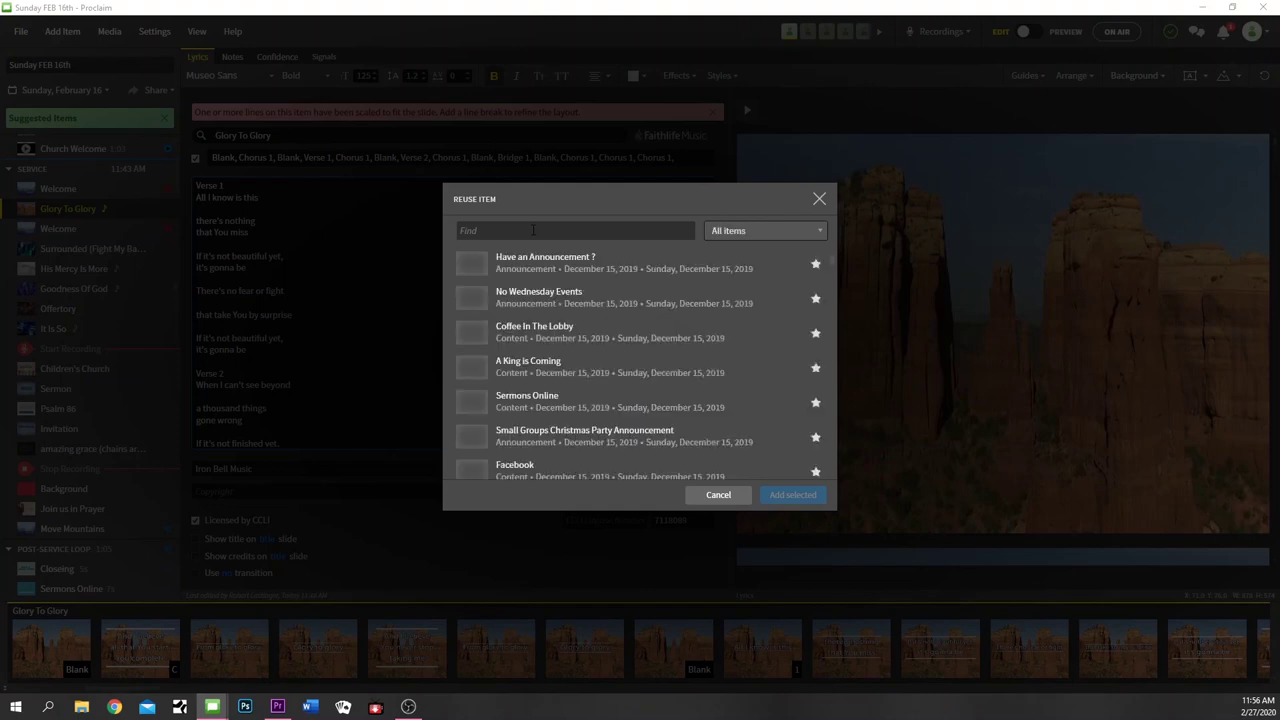
key("Down")
Search the reusable songs for "drenched" and add the February 2, 2020 version of Drenched after Glory To Glory
left_click(533, 230)
type("drn")
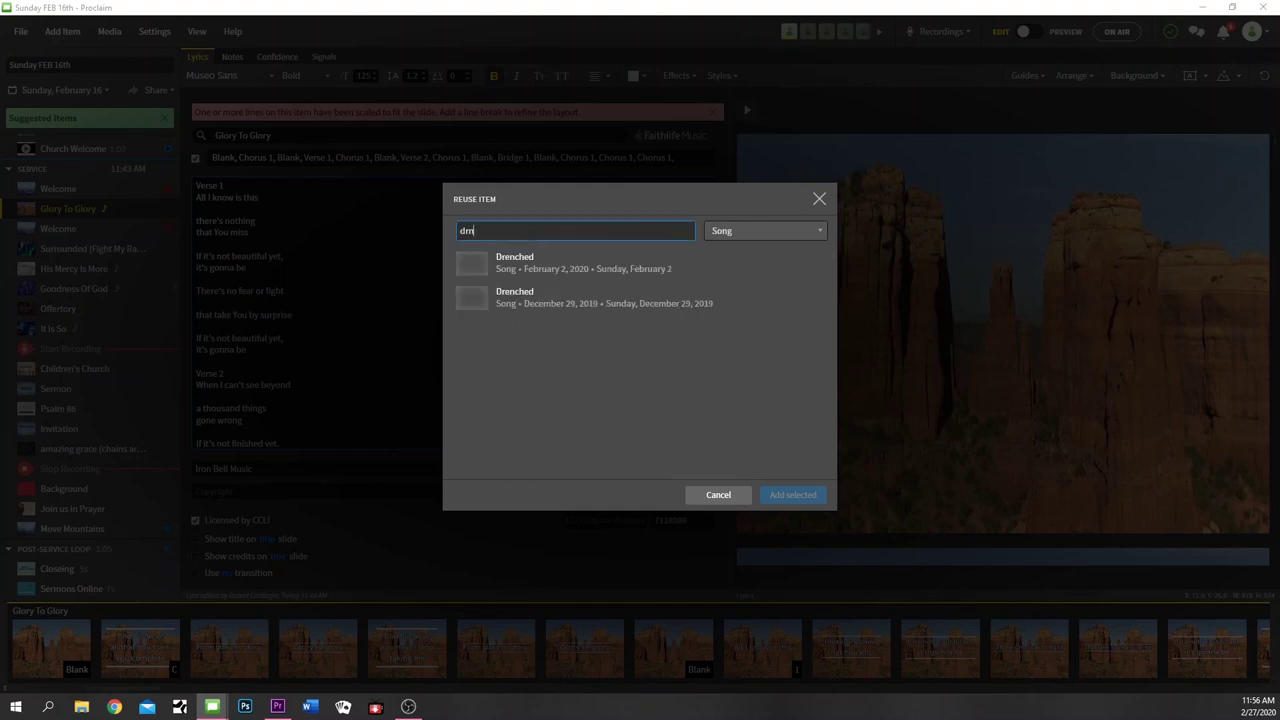
key("BackSpace")
type("enched")
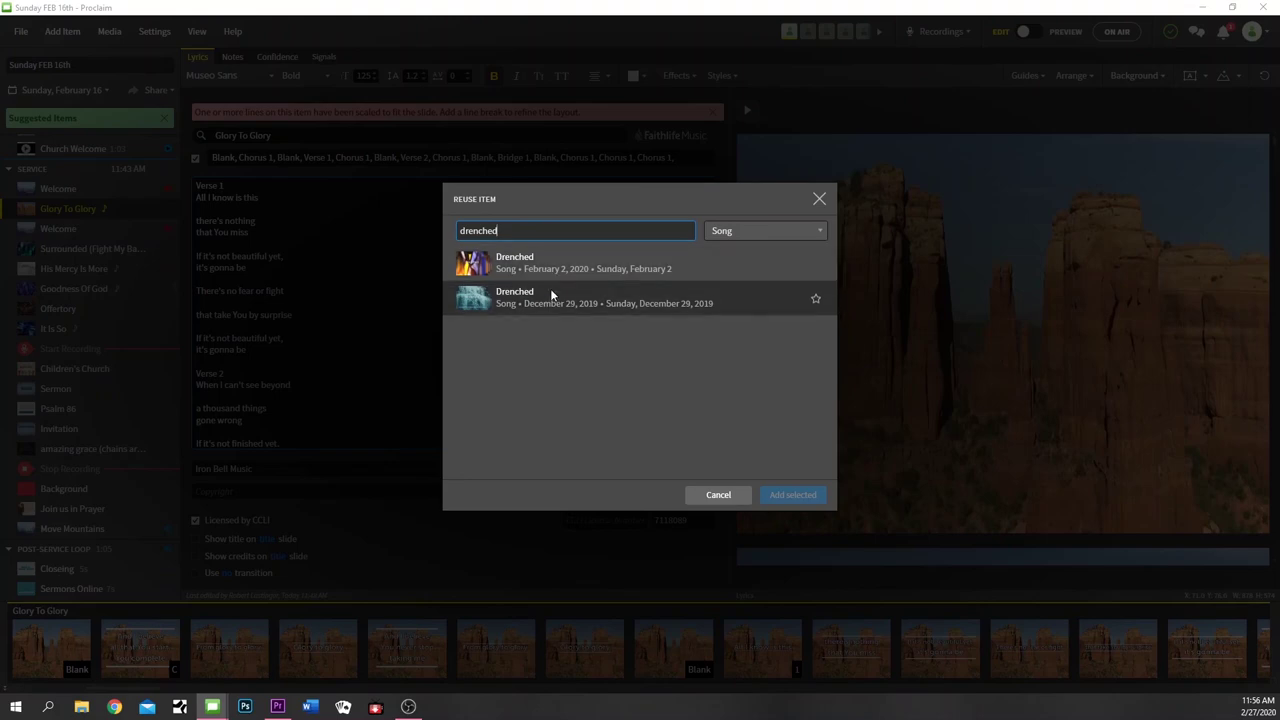
double_click(590, 274)
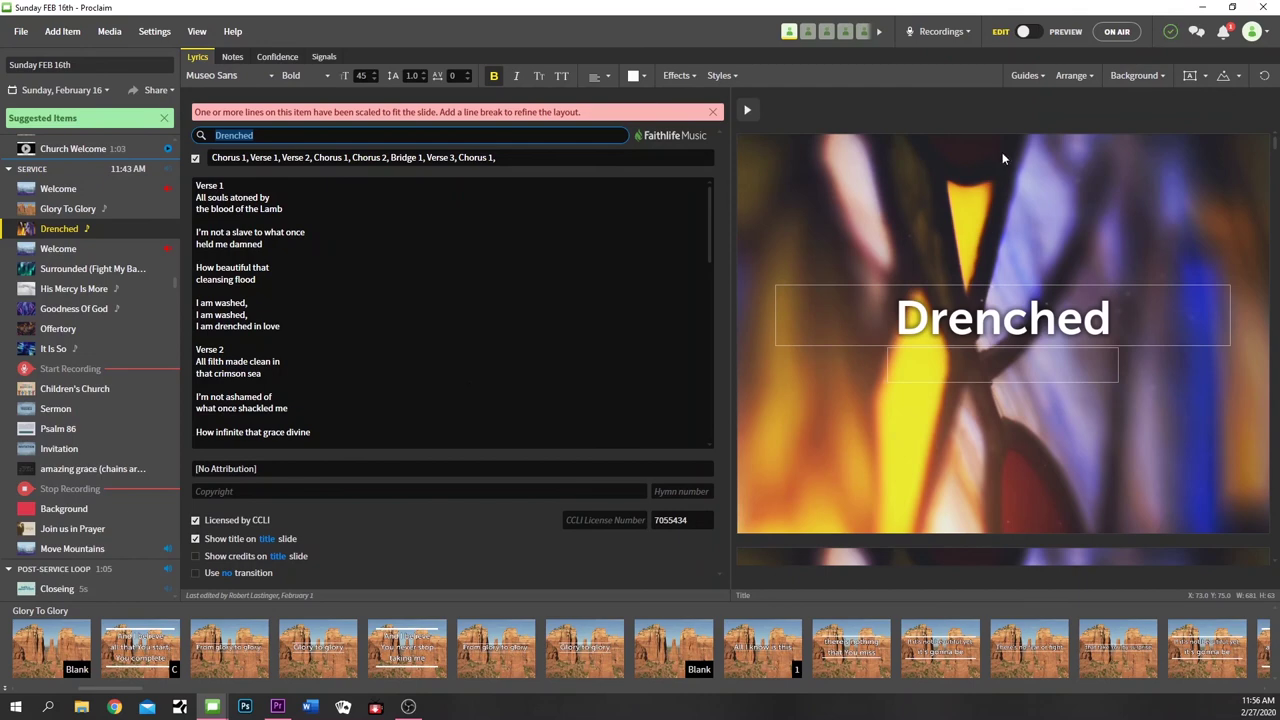
Look through the lyric slides of Drenched and of His Mercy Is More, checking their backgrounds and text styling
scroll(978, 380, "down", 8)
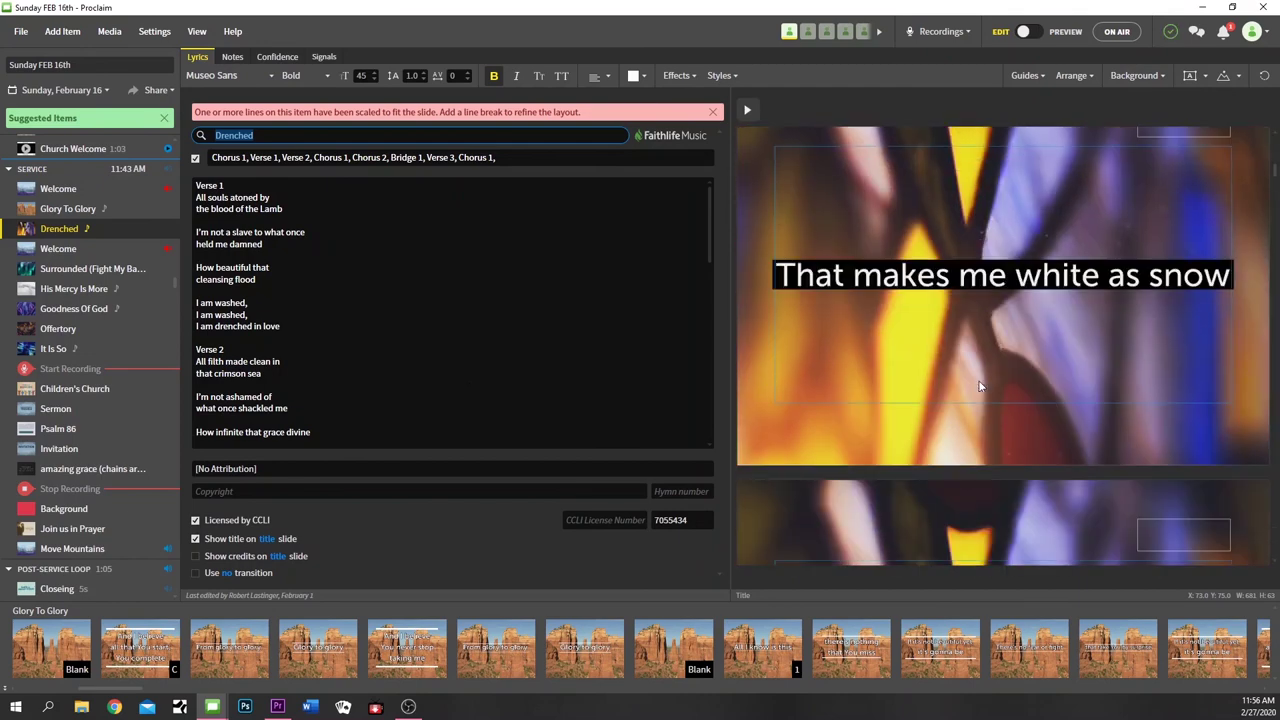
scroll(980, 387, "down", 5)
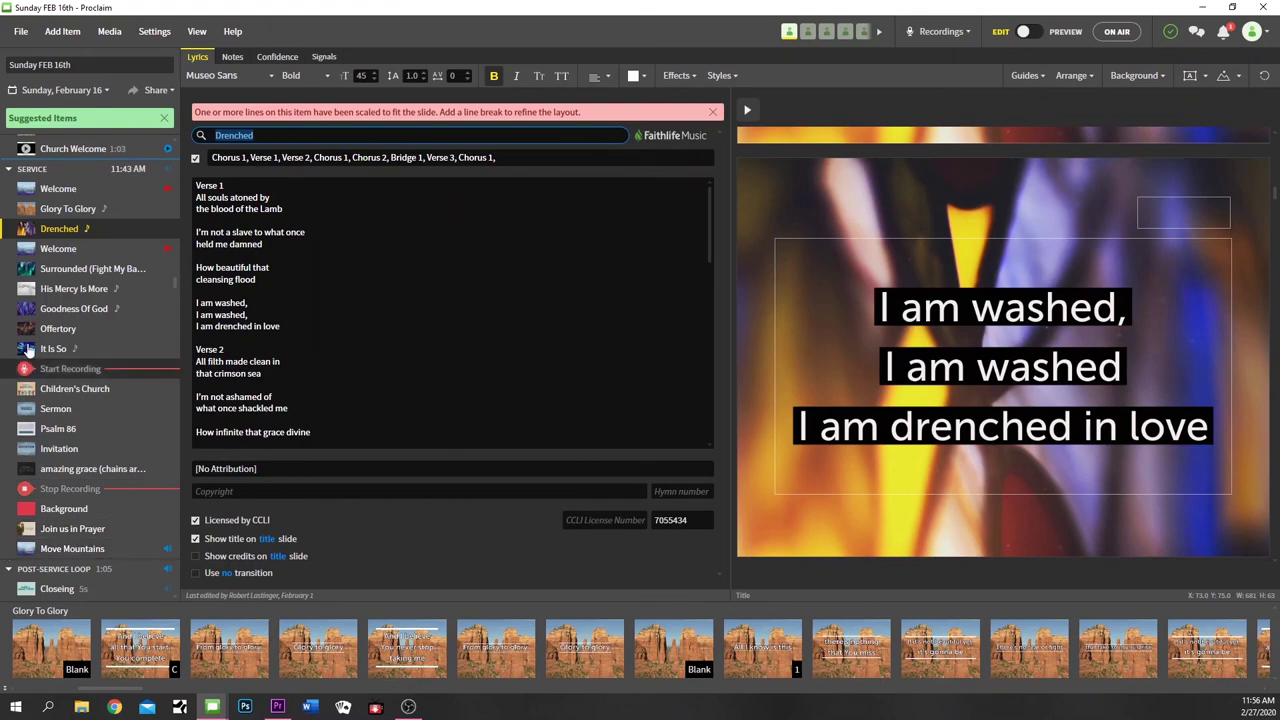
left_click(46, 288)
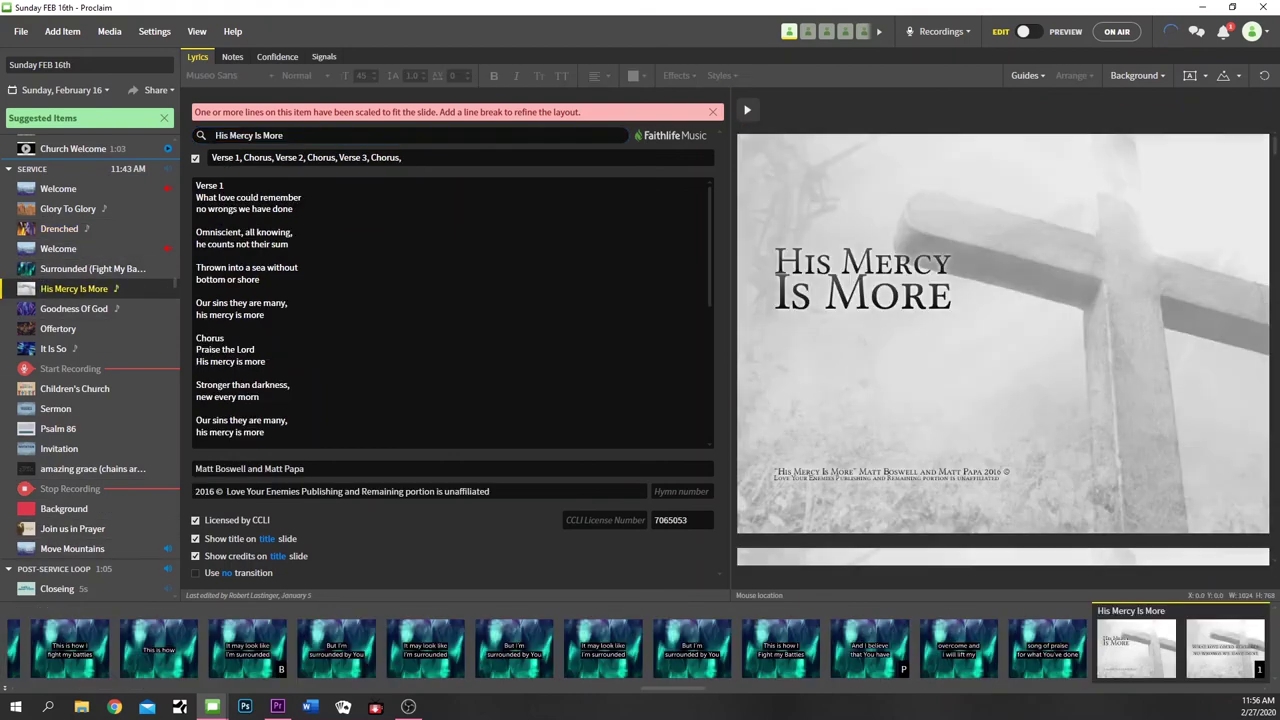
scroll(970, 345, "down", 3)
scroll(971, 348, "down", 6)
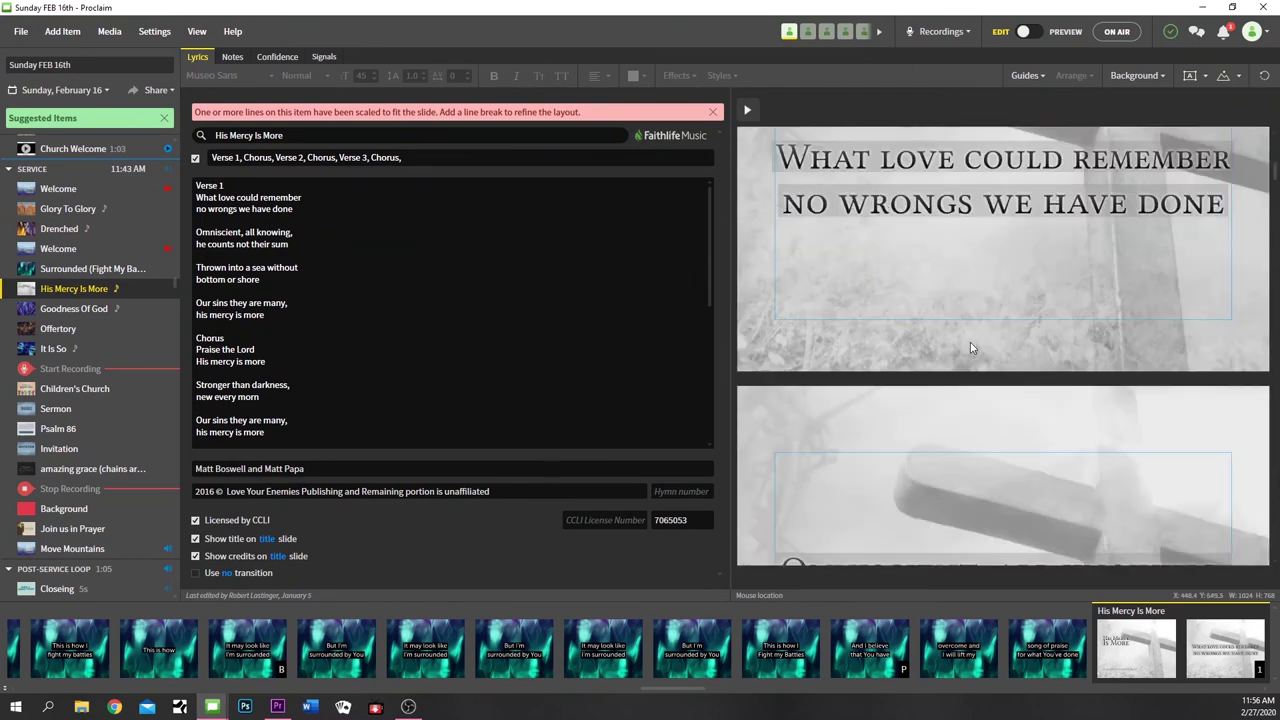
scroll(970, 348, "down", 3)
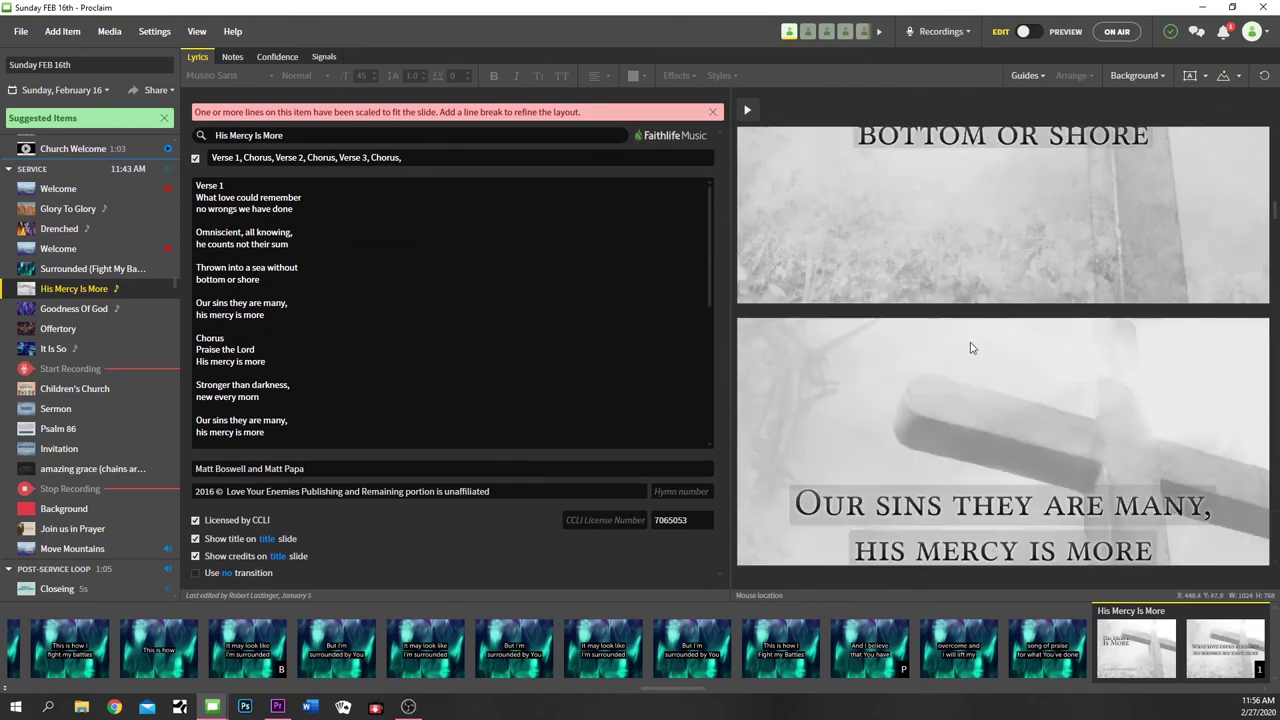
scroll(970, 348, "down", 6)
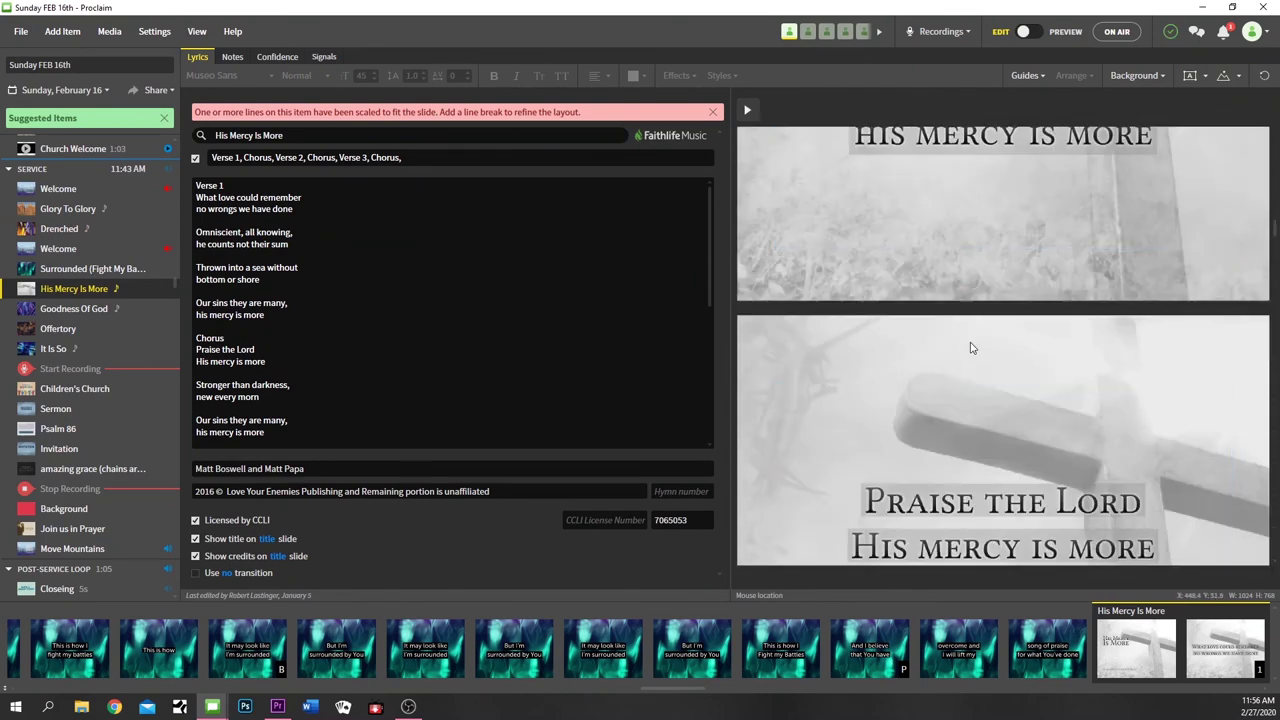
scroll(970, 348, "down", 5)
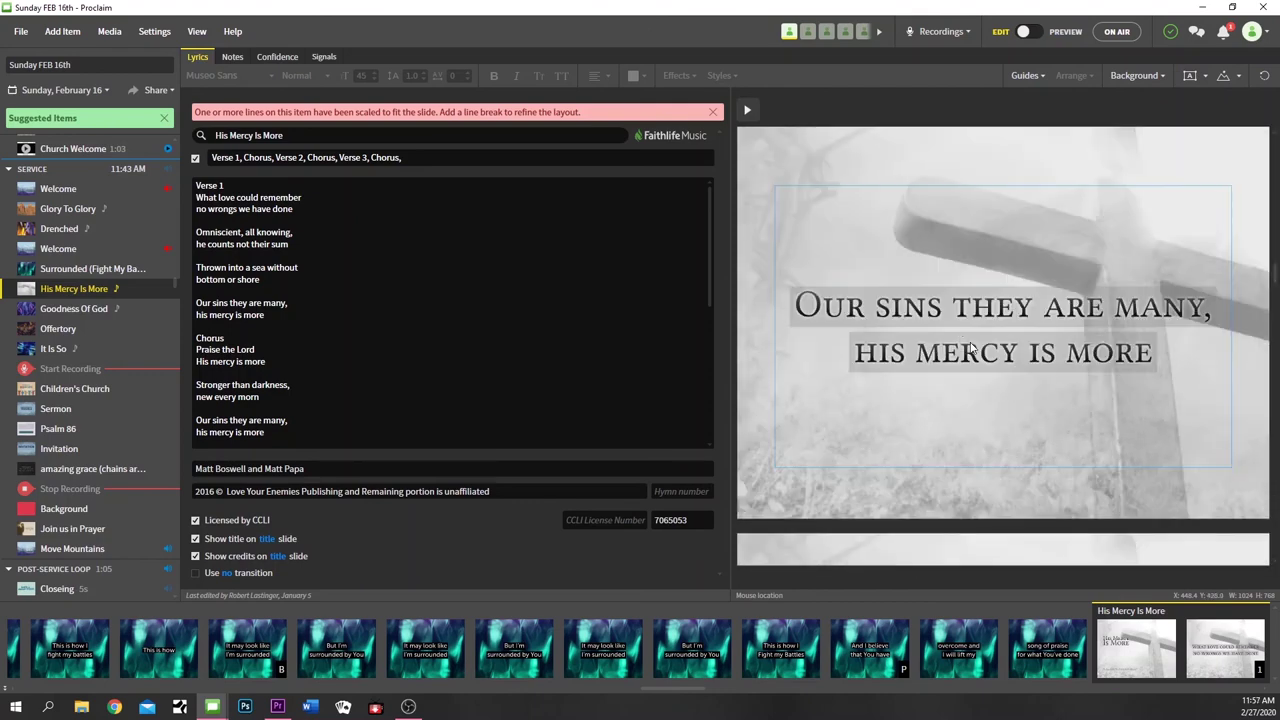
scroll(970, 348, "down", 9)
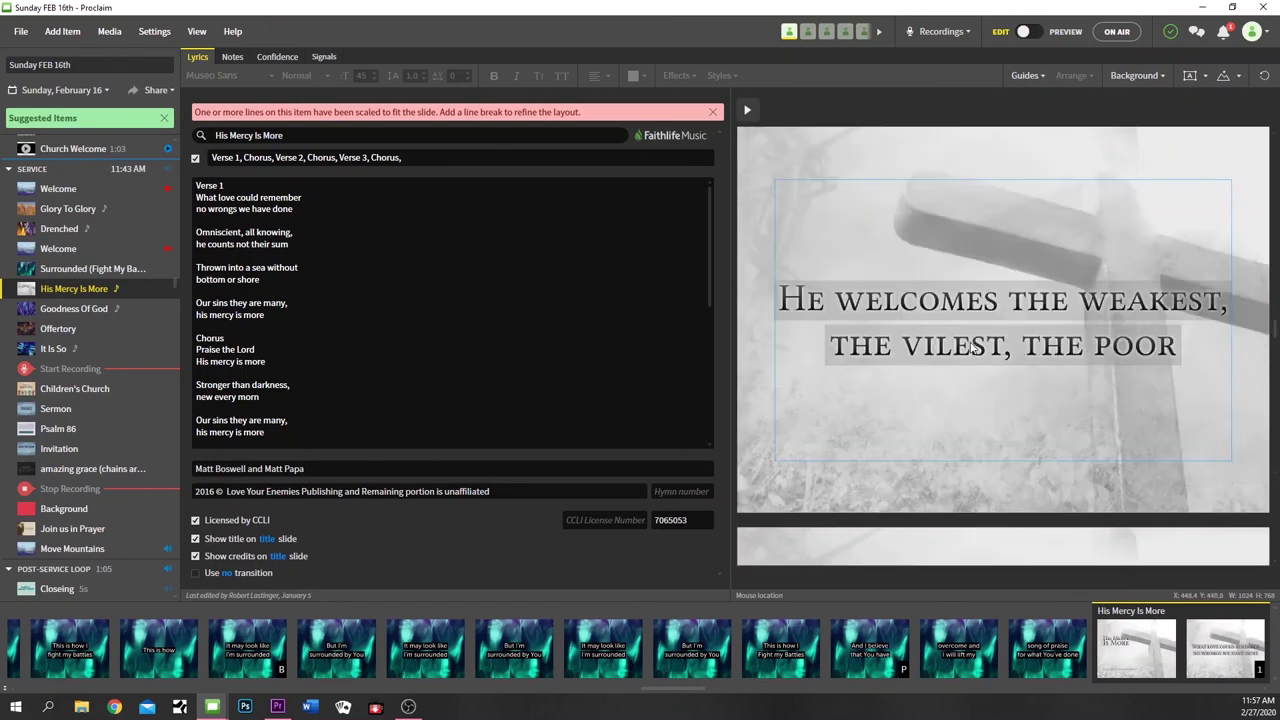
scroll(970, 348, "up", 5)
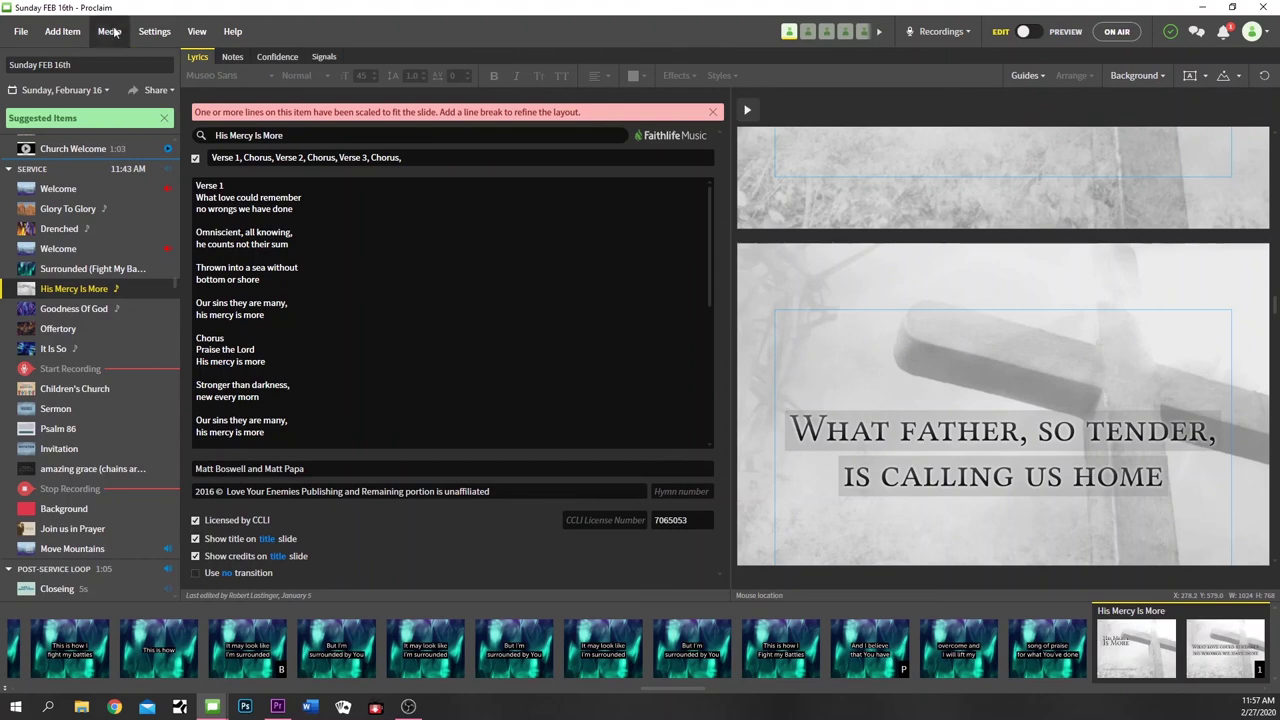
Duplicate the recent presentation Sunday FEB 16th
left_click(22, 33)
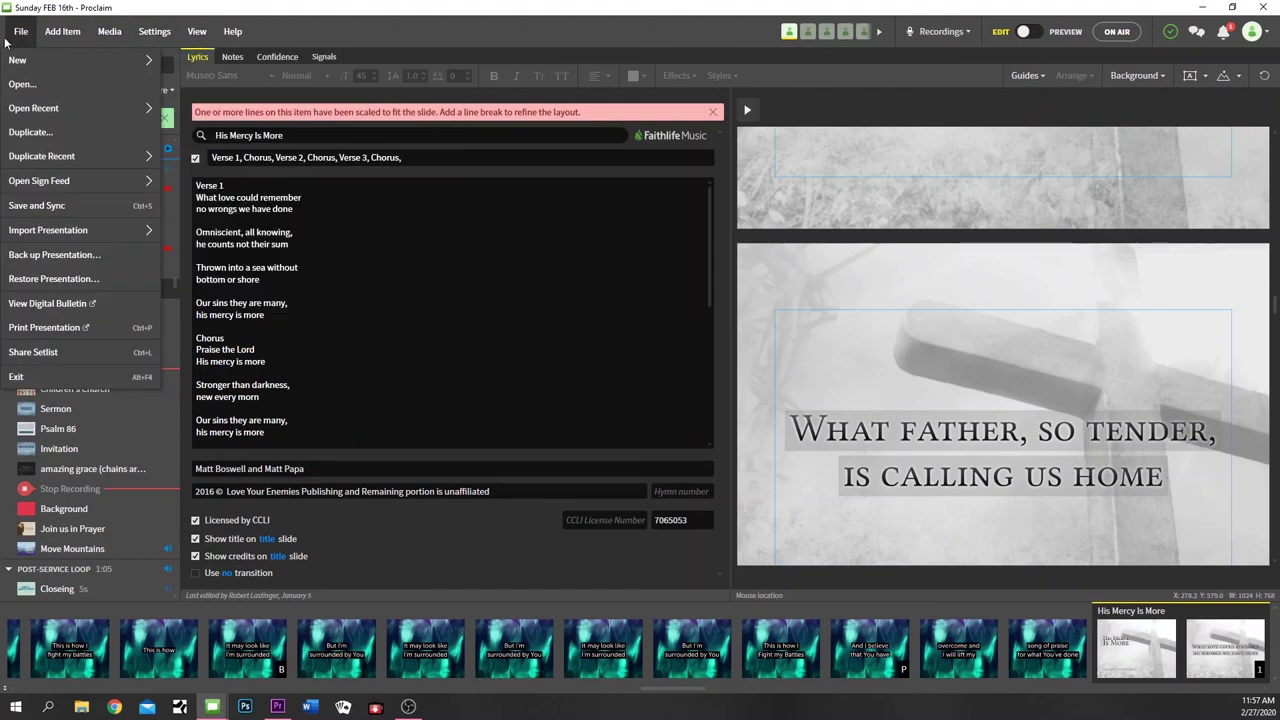
mouse_move(17, 60)
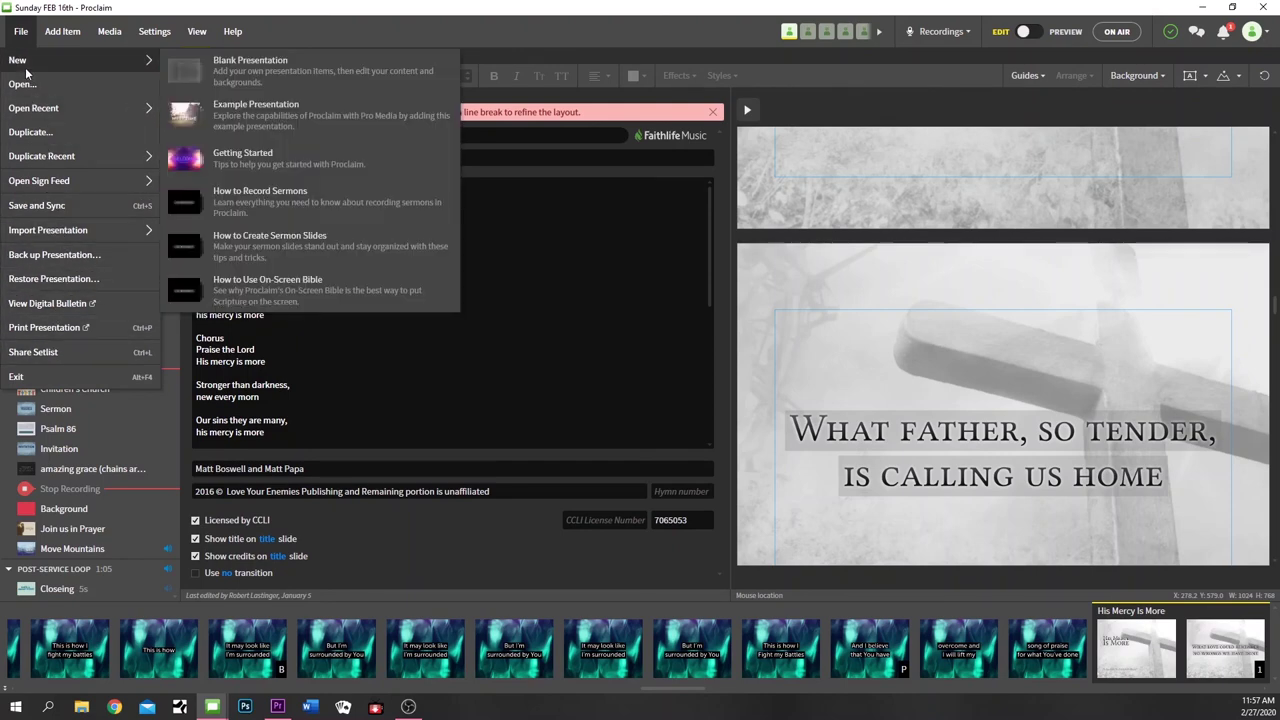
mouse_move(64, 153)
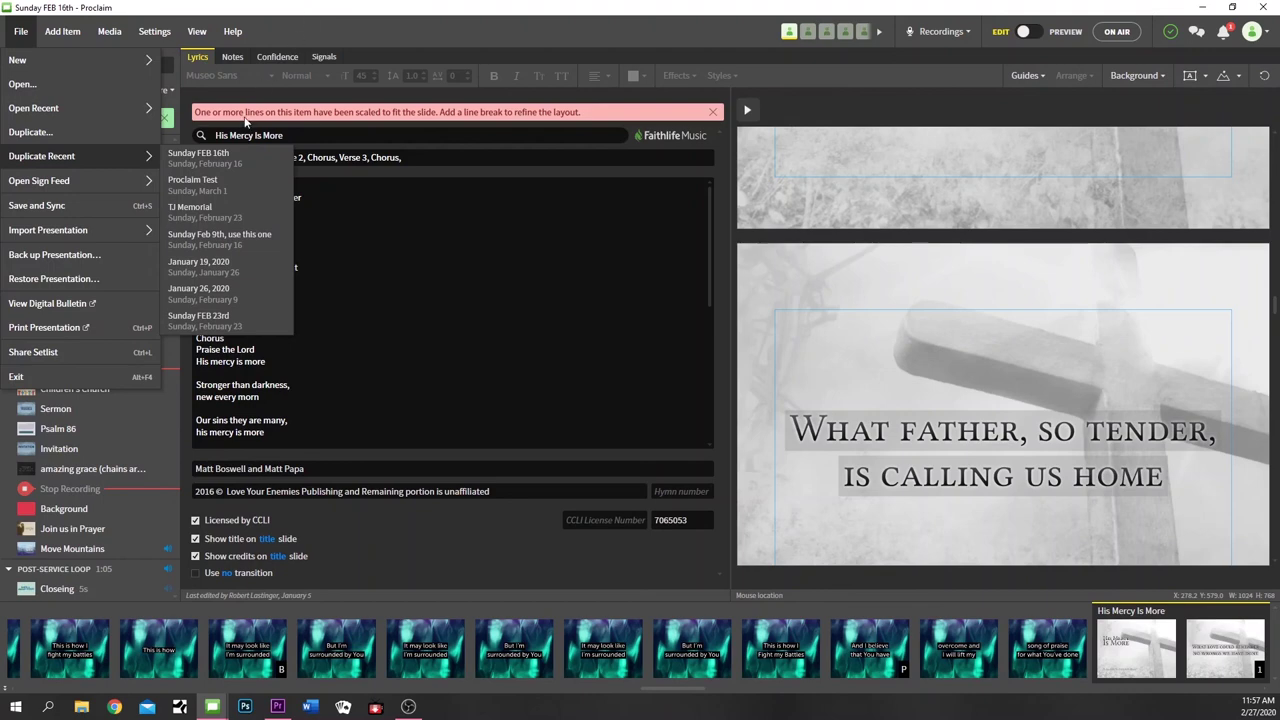
left_click(234, 143)
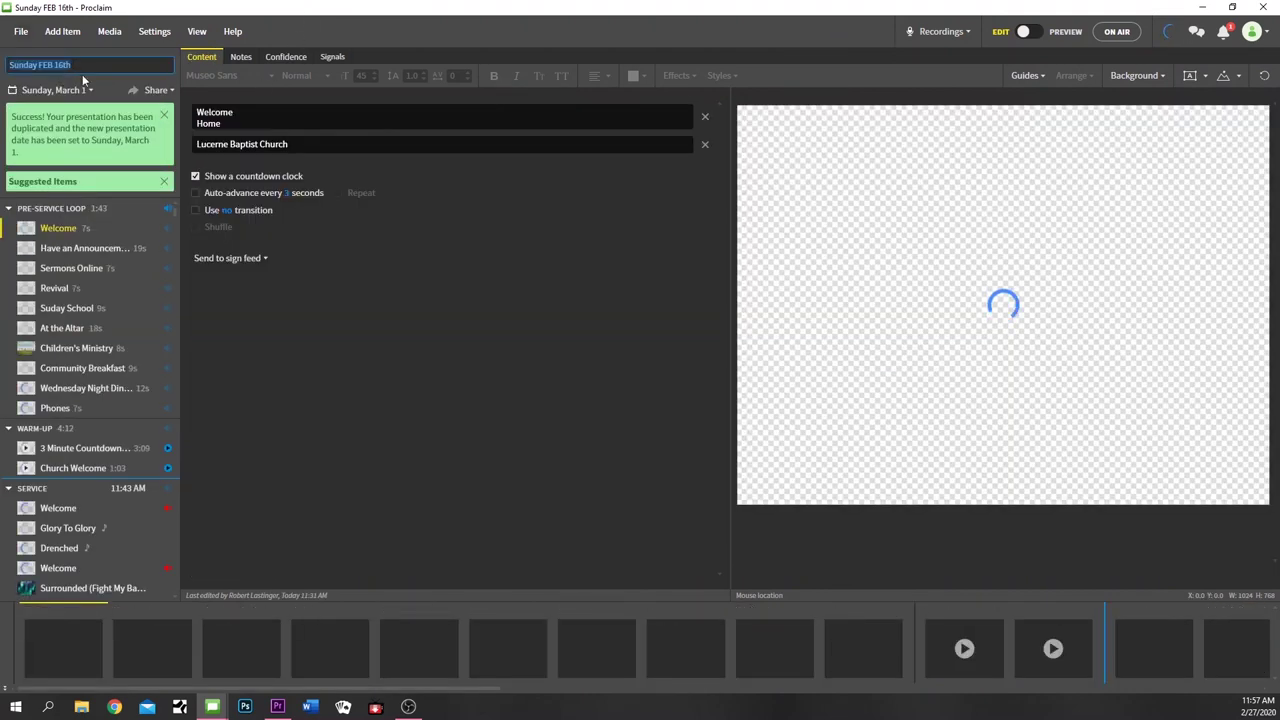
Rename the duplicated presentation as "Sunday March 1st- NOT READY"
type("Sund")
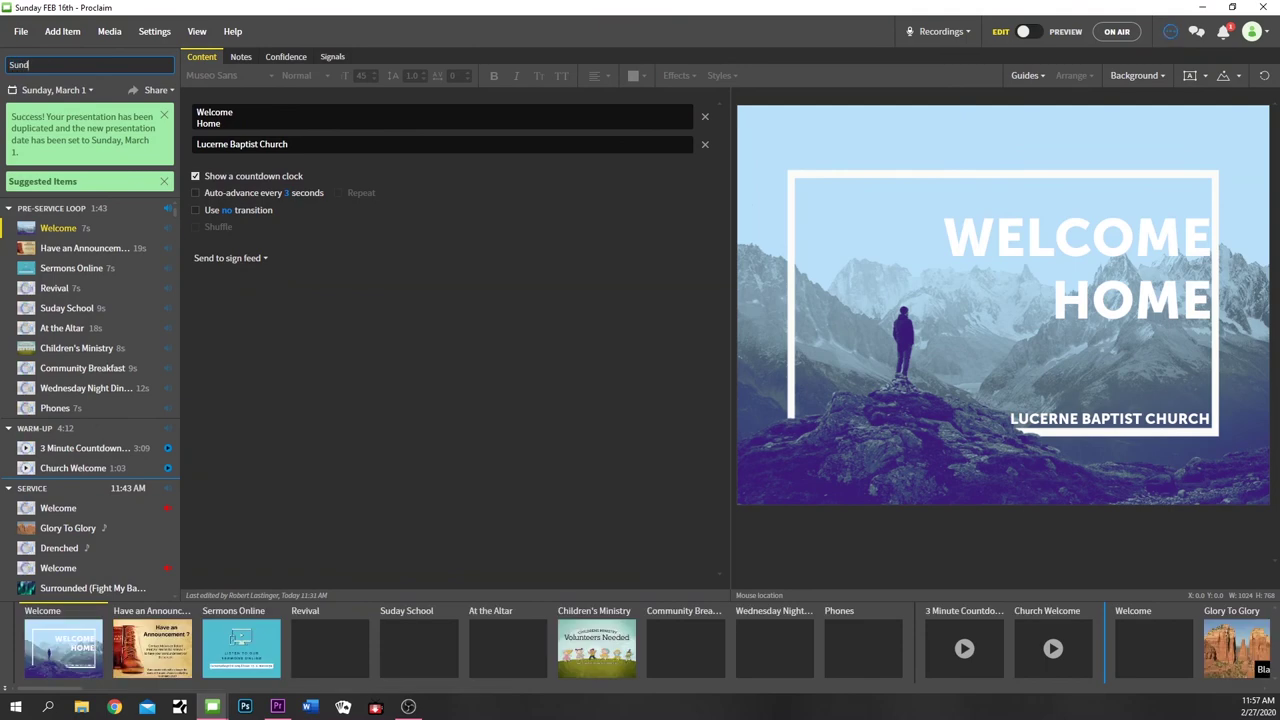
type("ay March 1st- NOT READY")
key("Return")
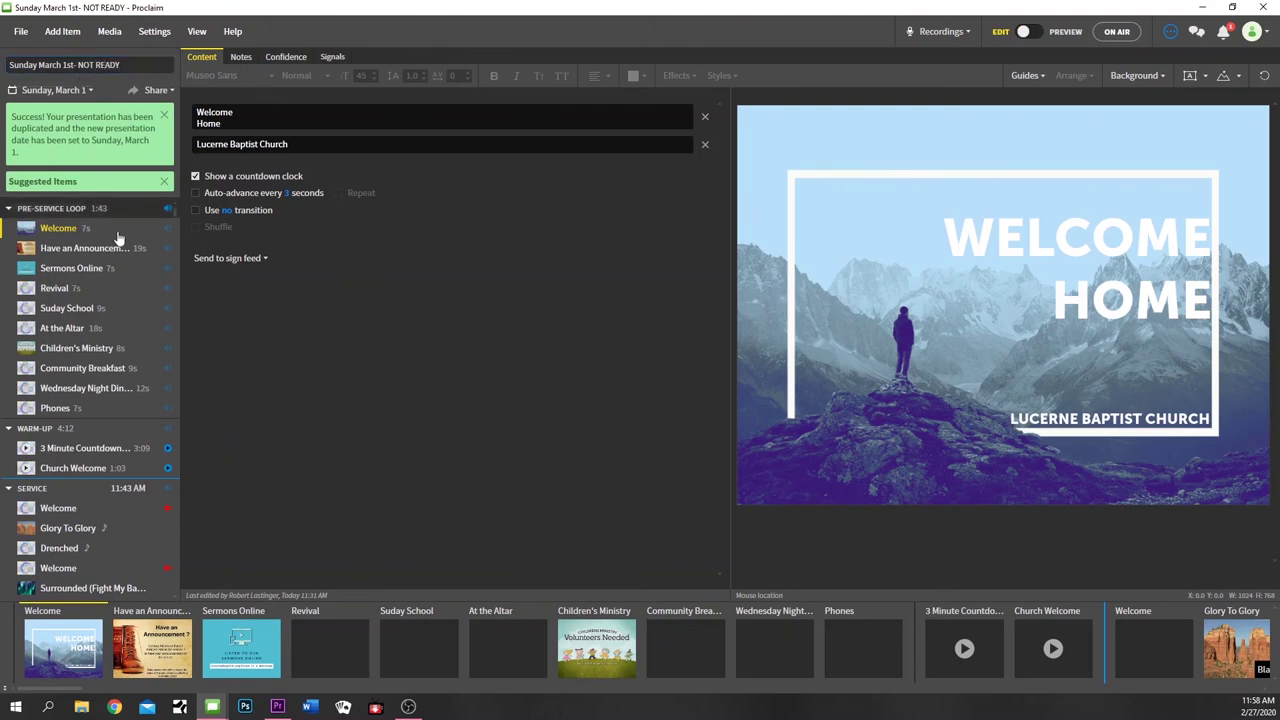